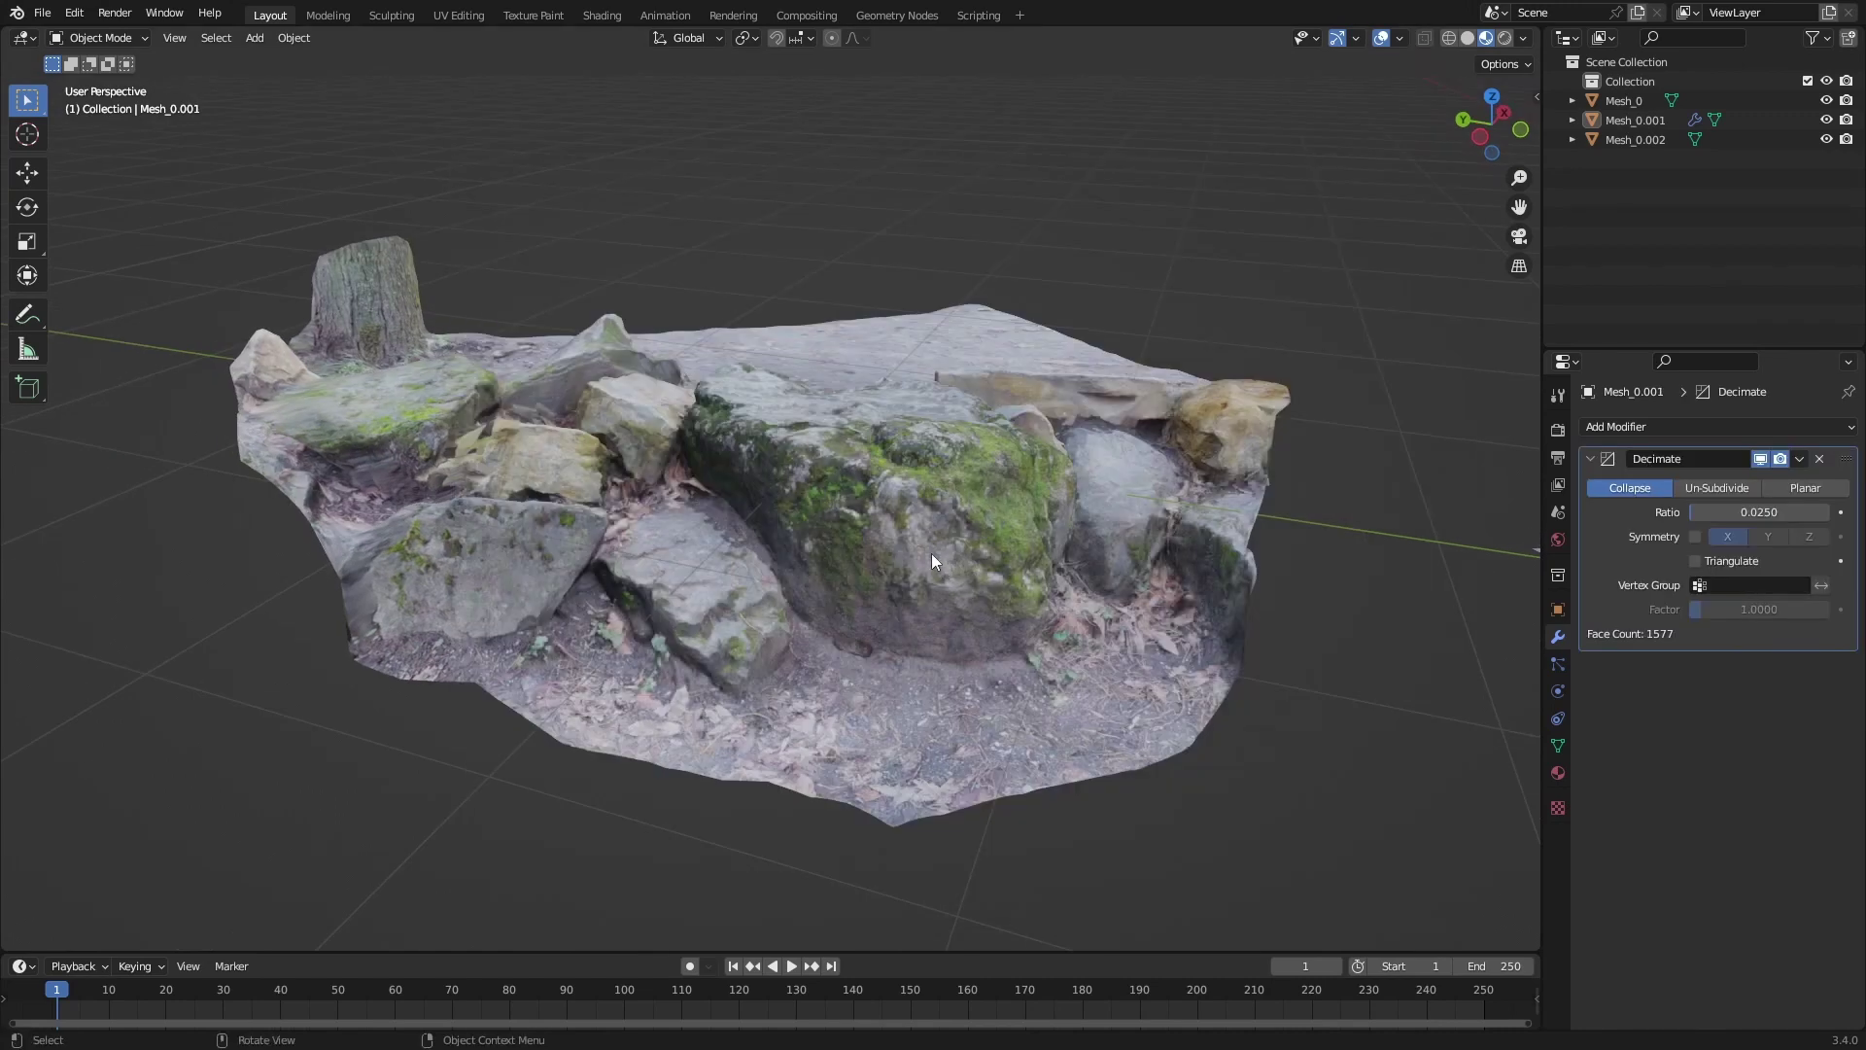
Select the full-detail rock scan Mesh_0 and inspect its dense geometry in Edit Mode.
click(931, 579)
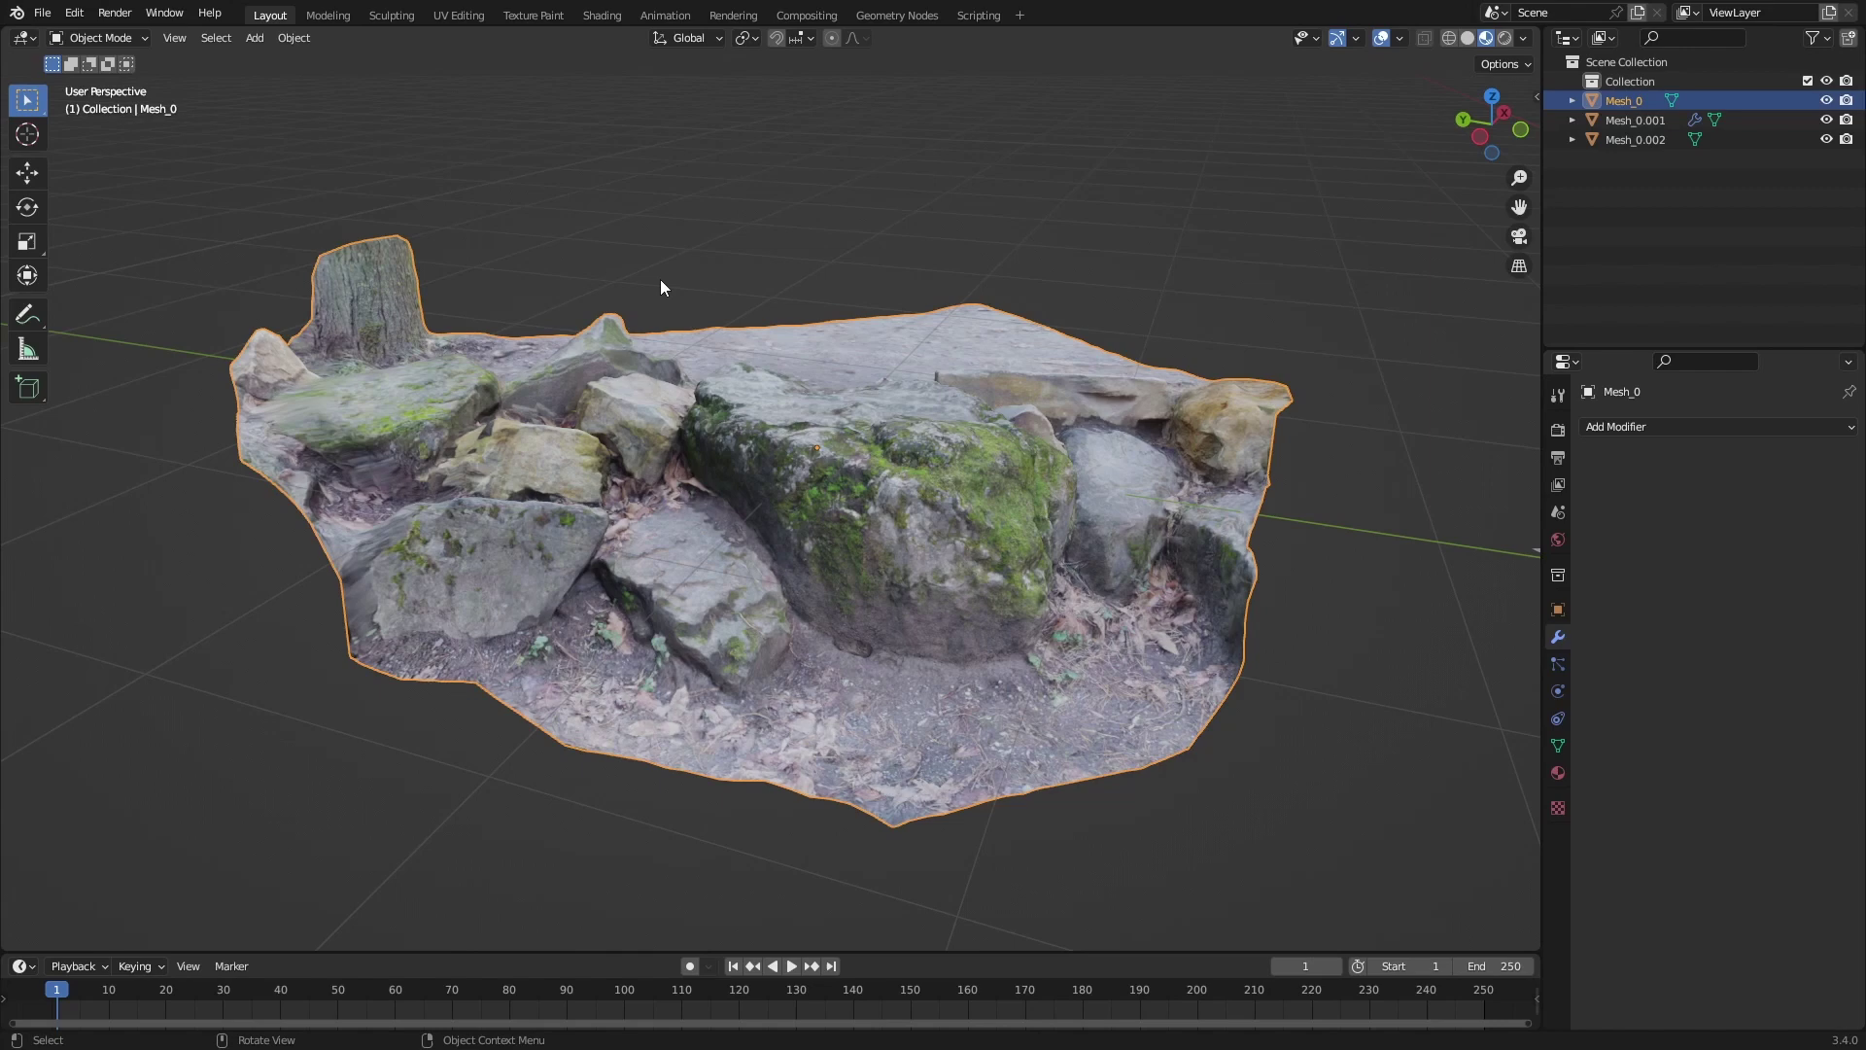
key(Tab)
middle_drag(1001, 593, 1135, 515)
key(Tab)
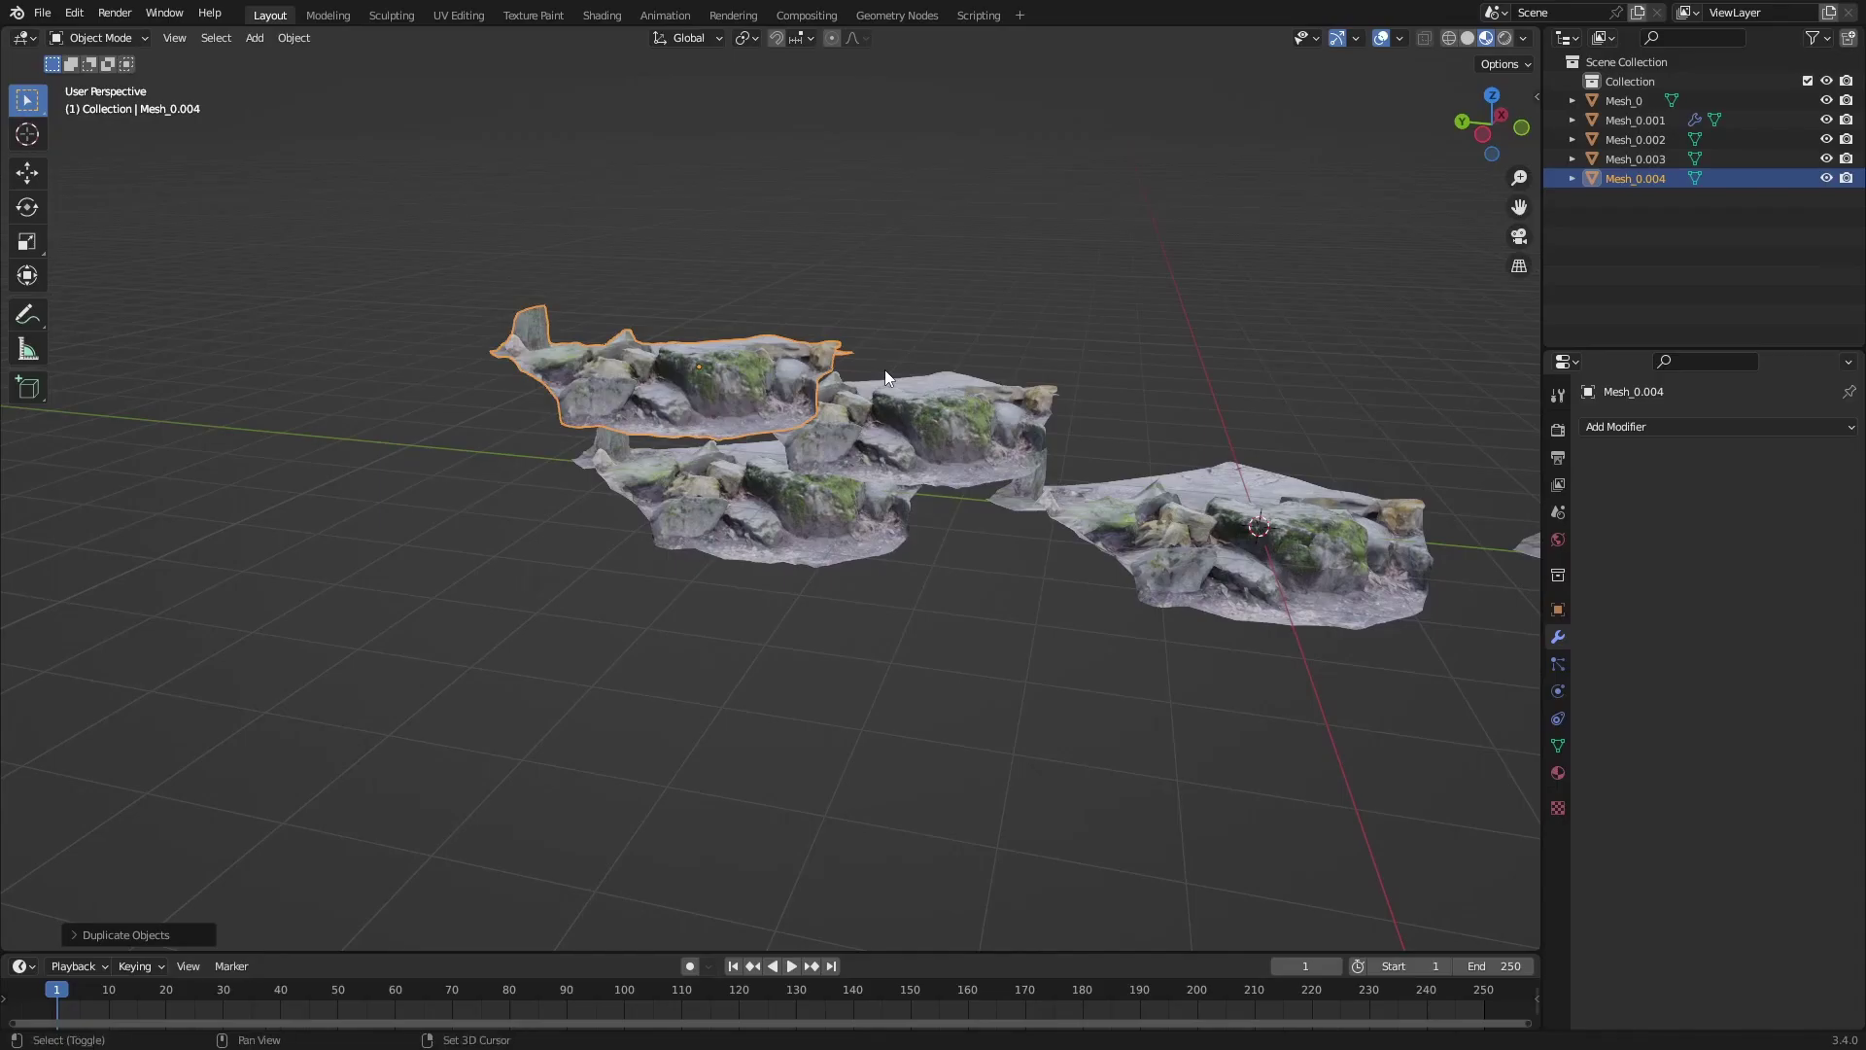
Make three duplicate copies of the rock scan, placing each around the scene.
key(shift+d)
click(1049, 307)
key(shift+d)
click(818, 207)
key(shift+d)
click(1056, 303)
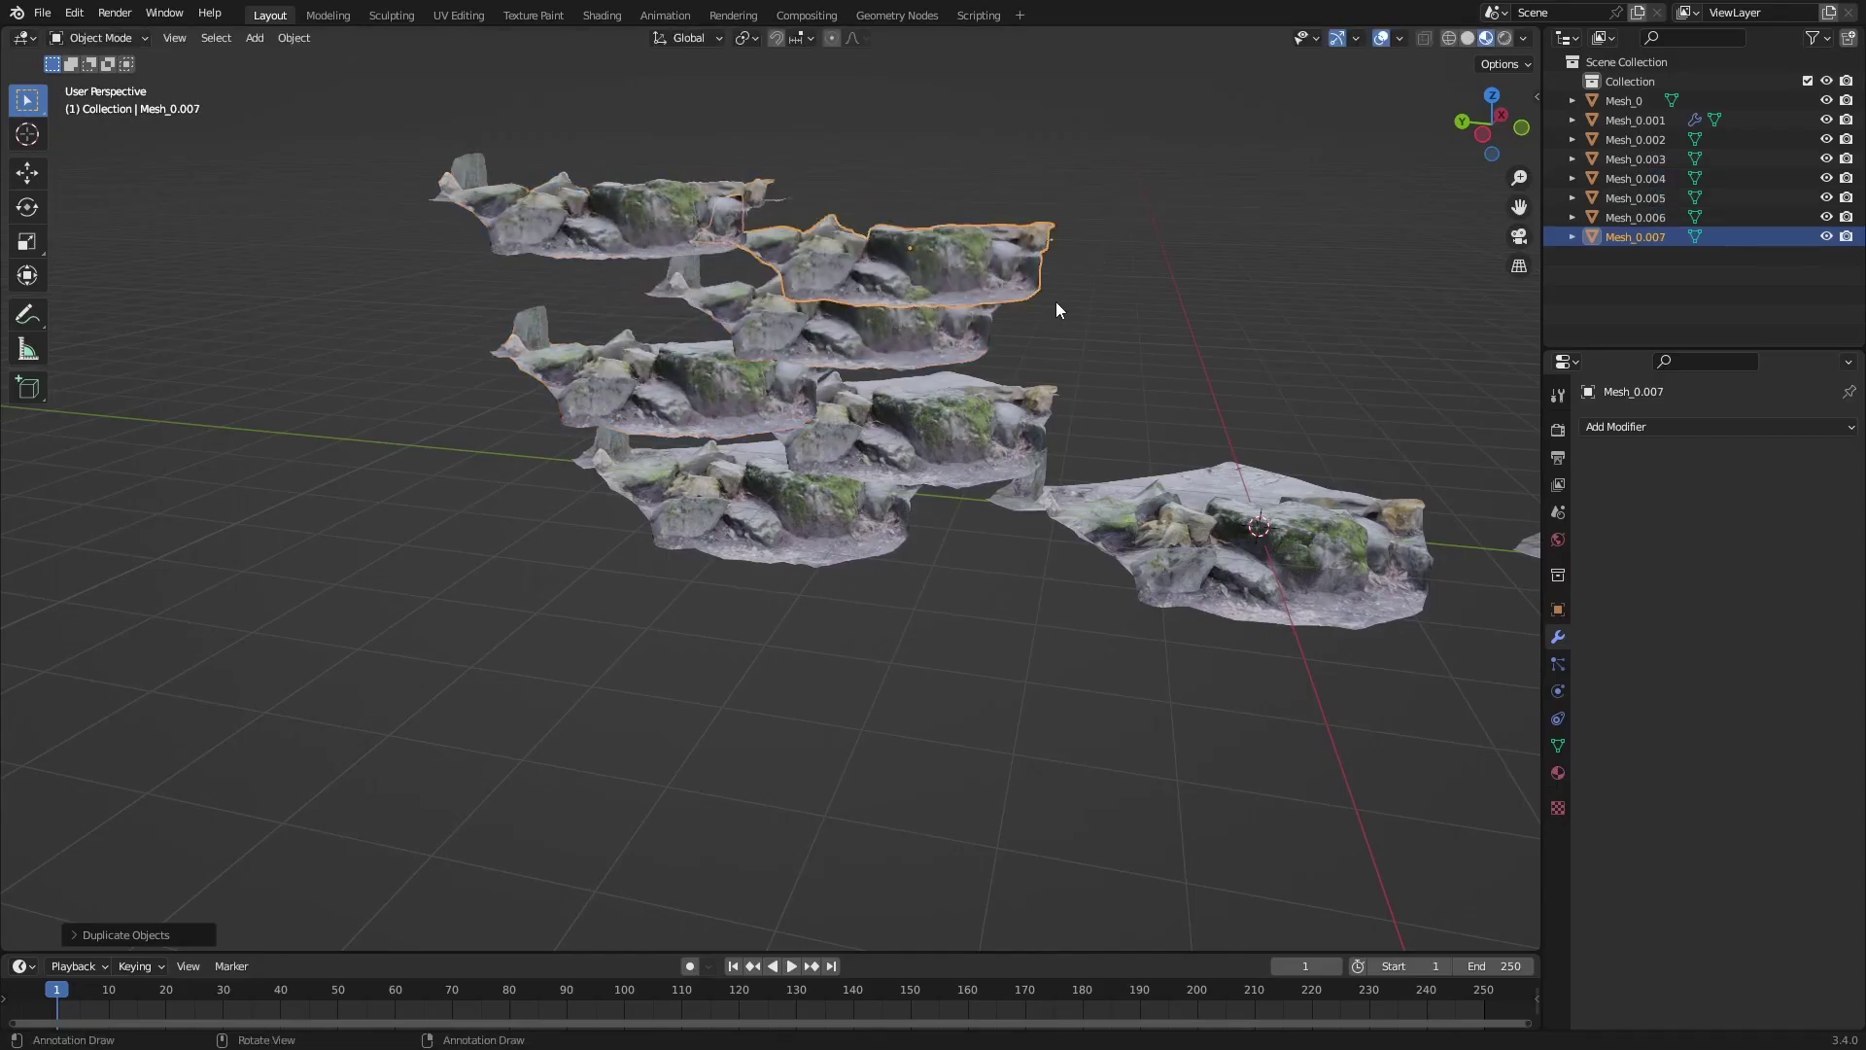
Select the four duplicate rock copies and delete them.
shift+click(1000, 399)
shift+click(879, 327)
shift+click(739, 282)
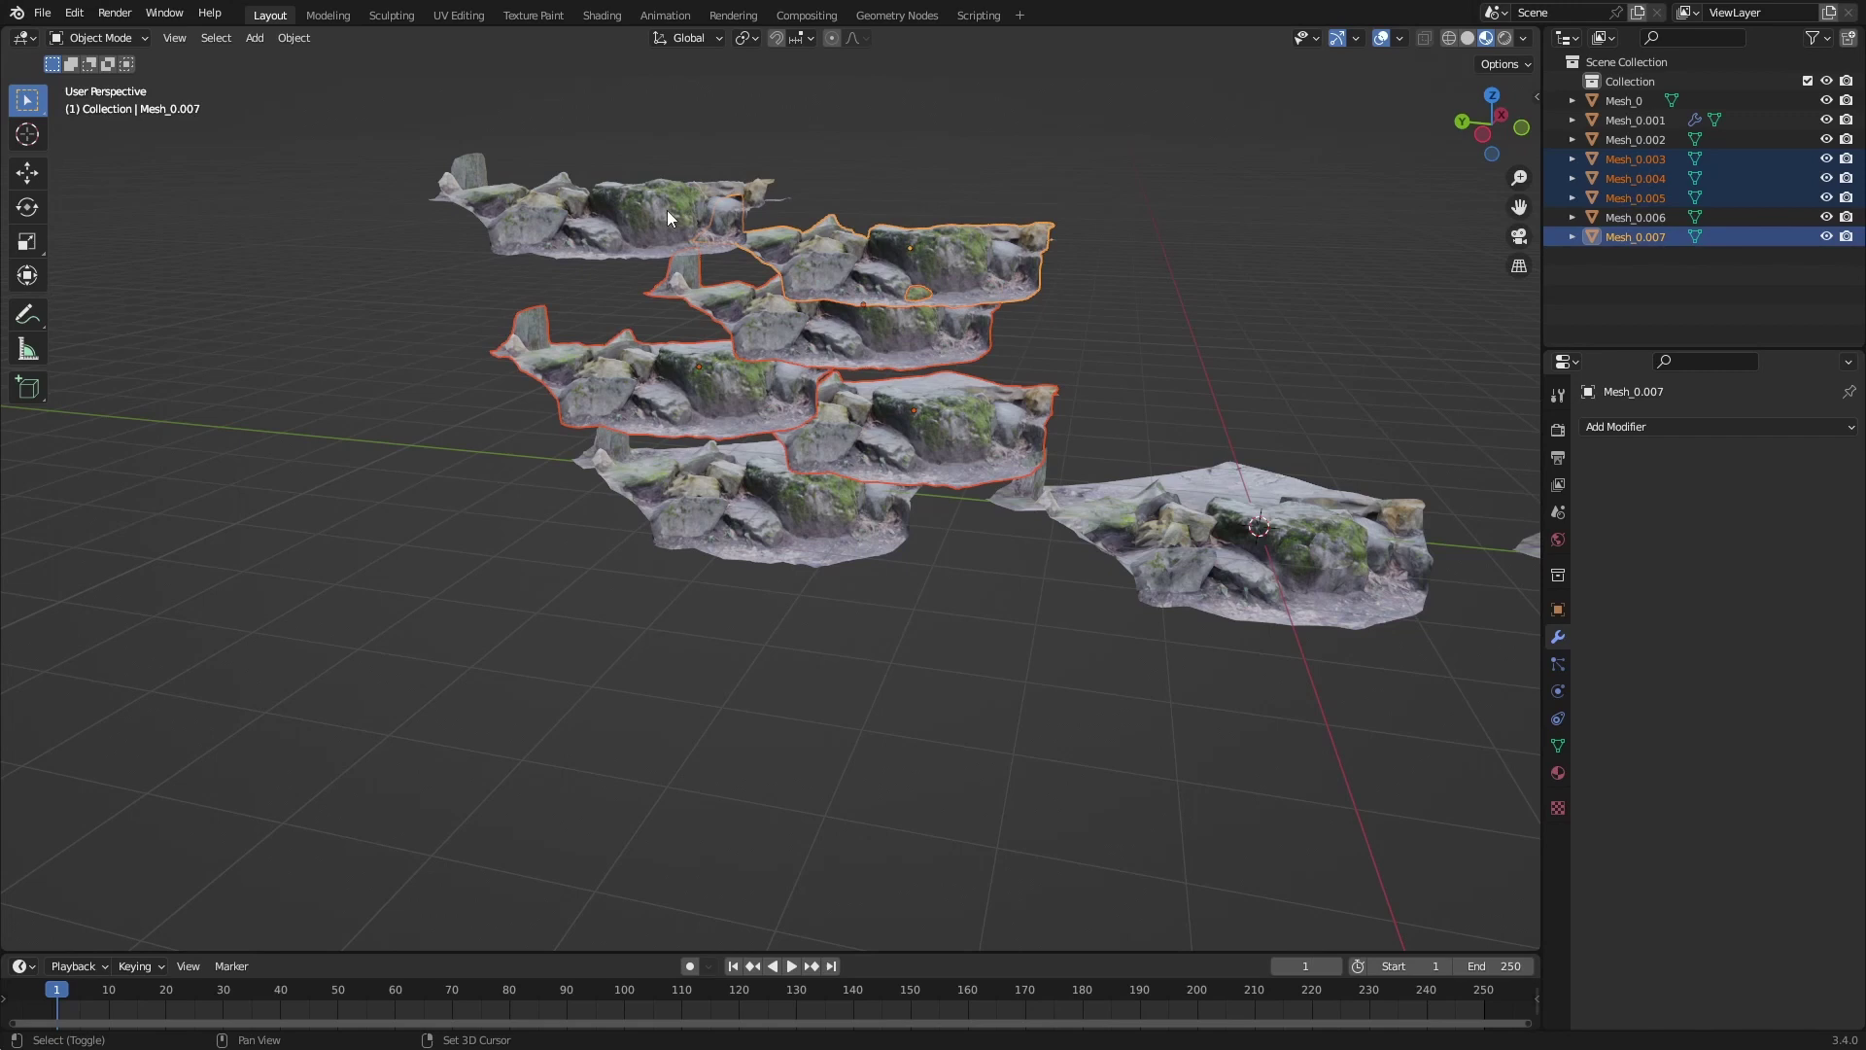
shift+click(666, 210)
key(x)
click(622, 205)
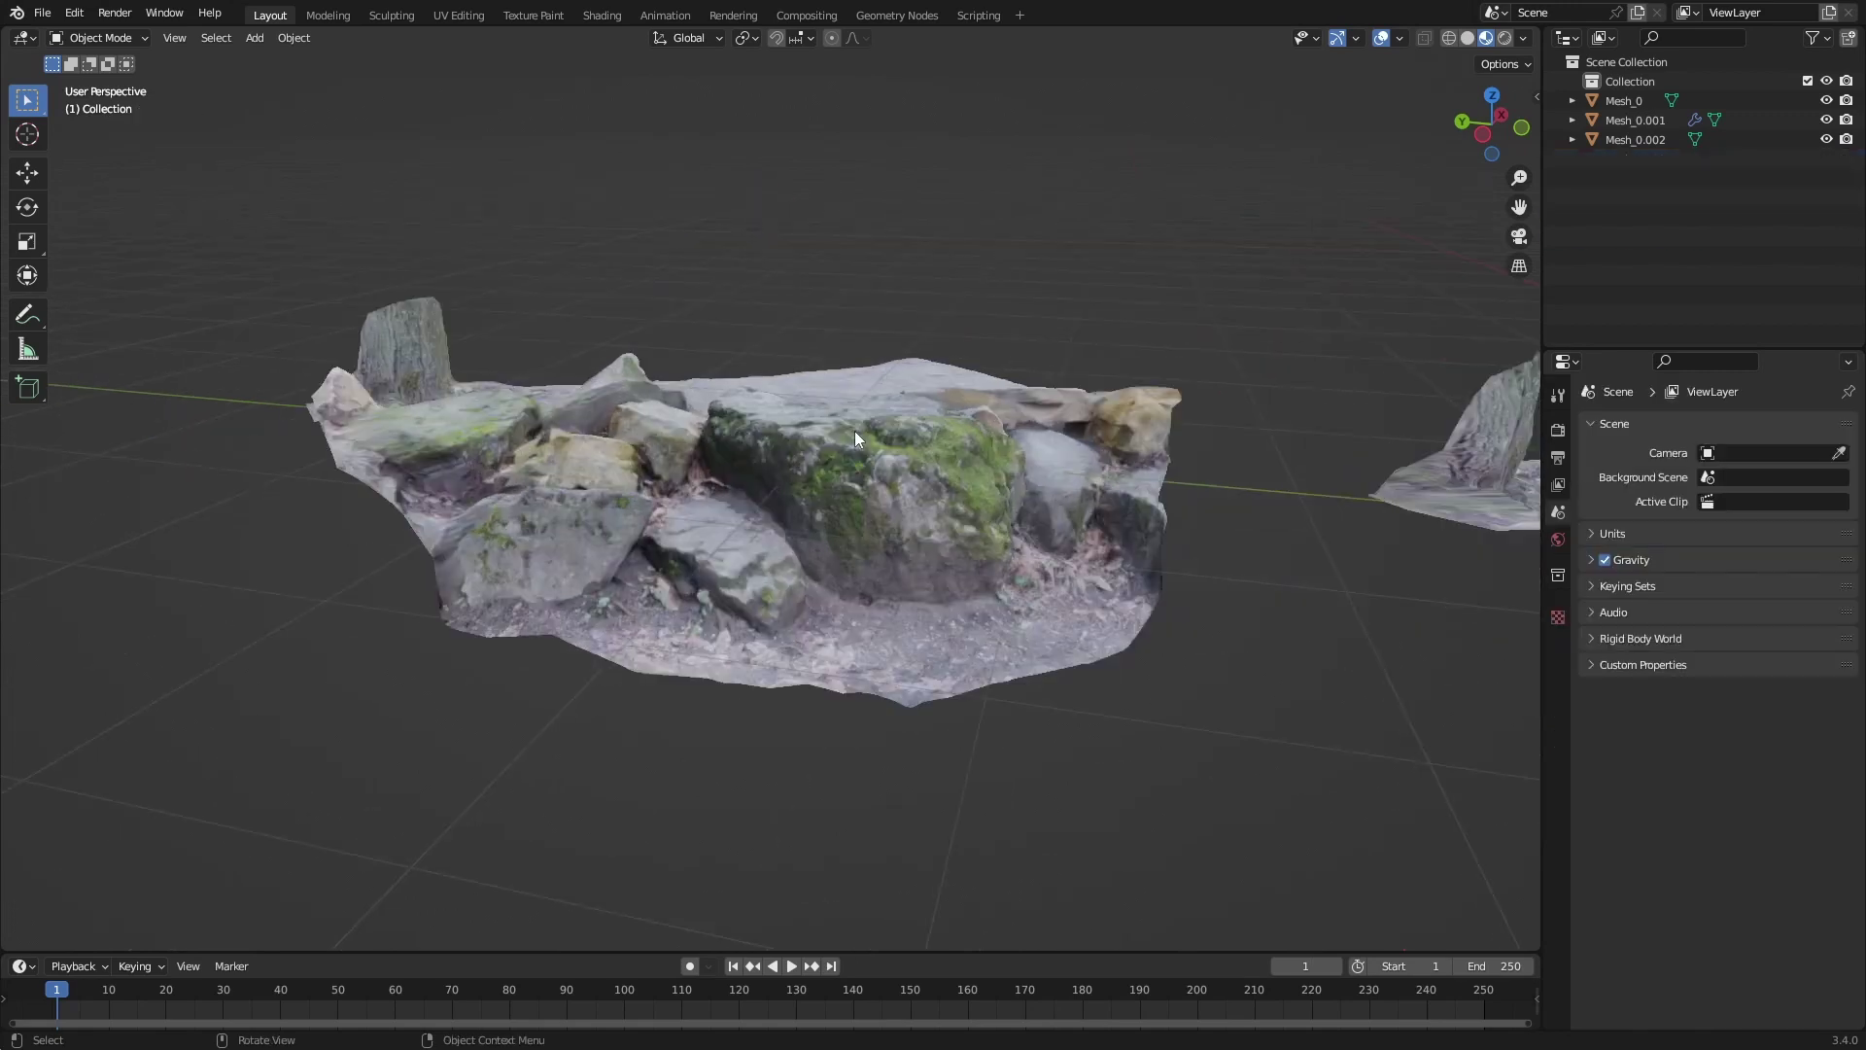
Pan to the neighbouring rocks and compare the full-detail left rock with the decimated middle one.
scroll(966, 480, down, 4)
scroll(939, 511, up, 4)
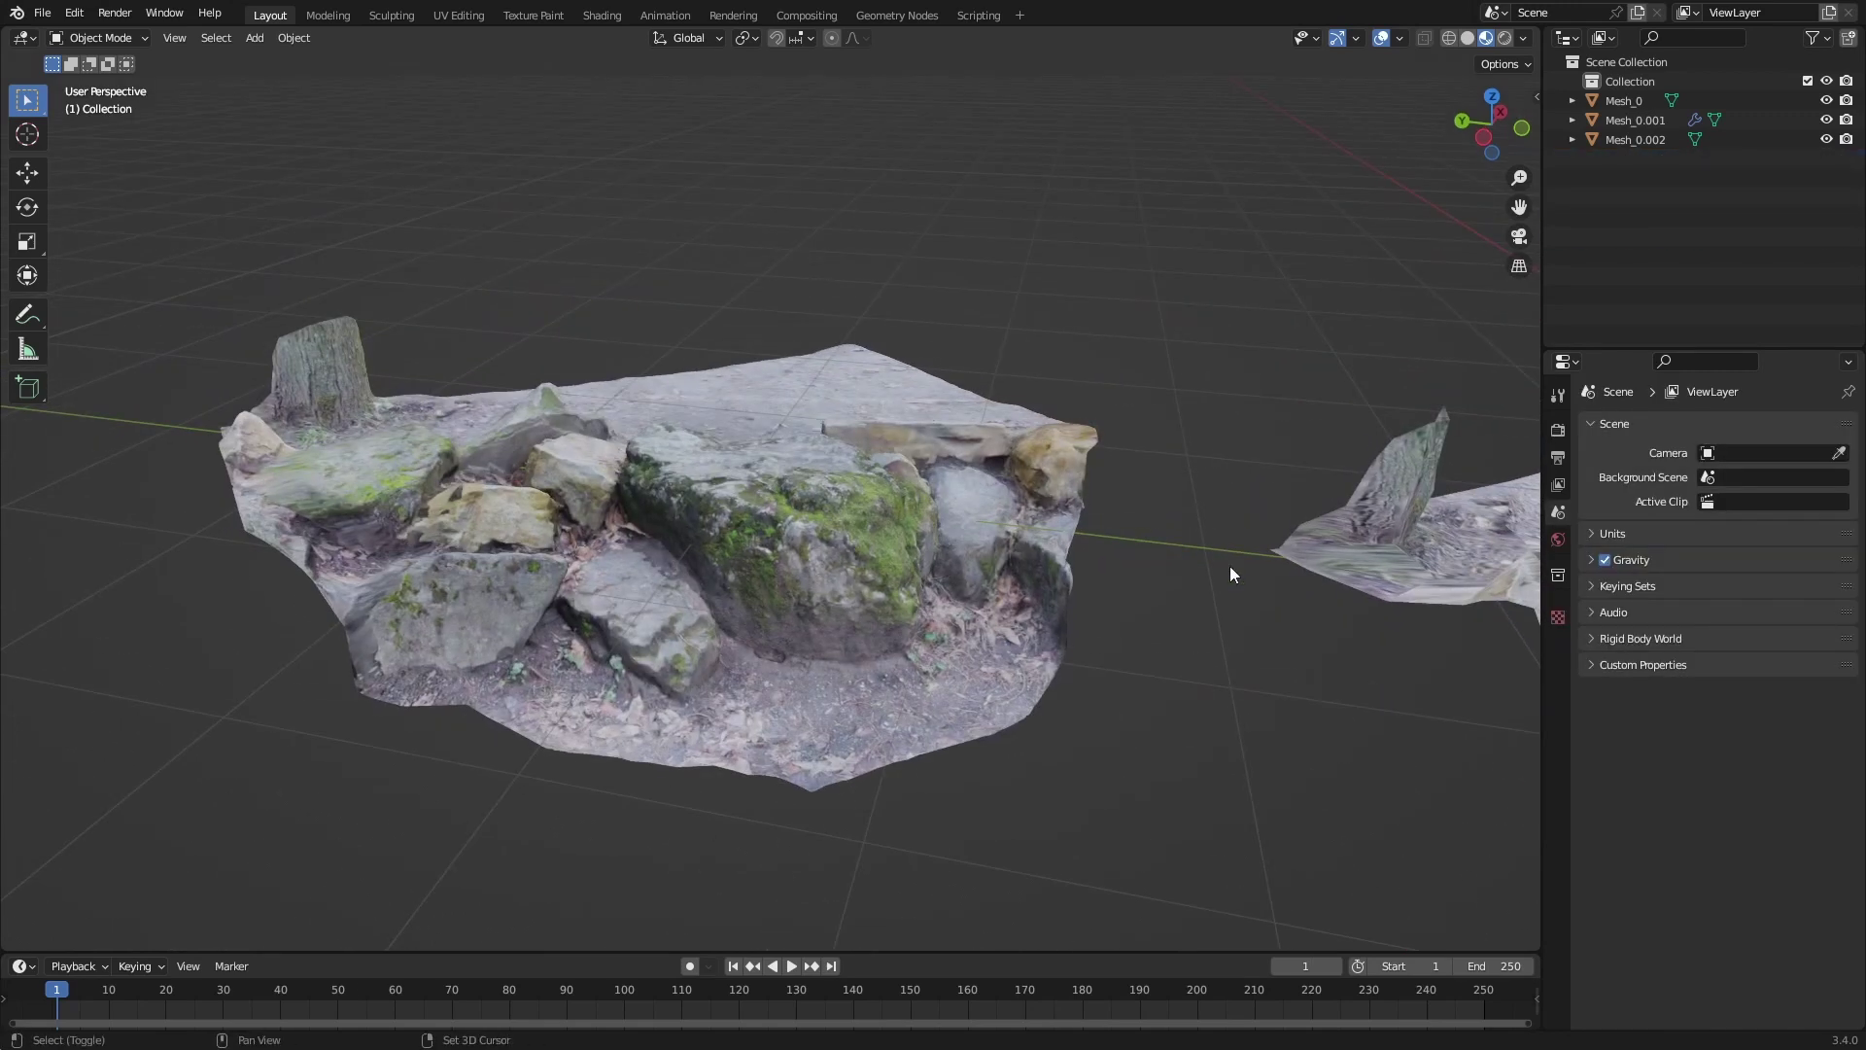
shift+middle_drag(1228, 565, 301, 443)
click(1143, 581)
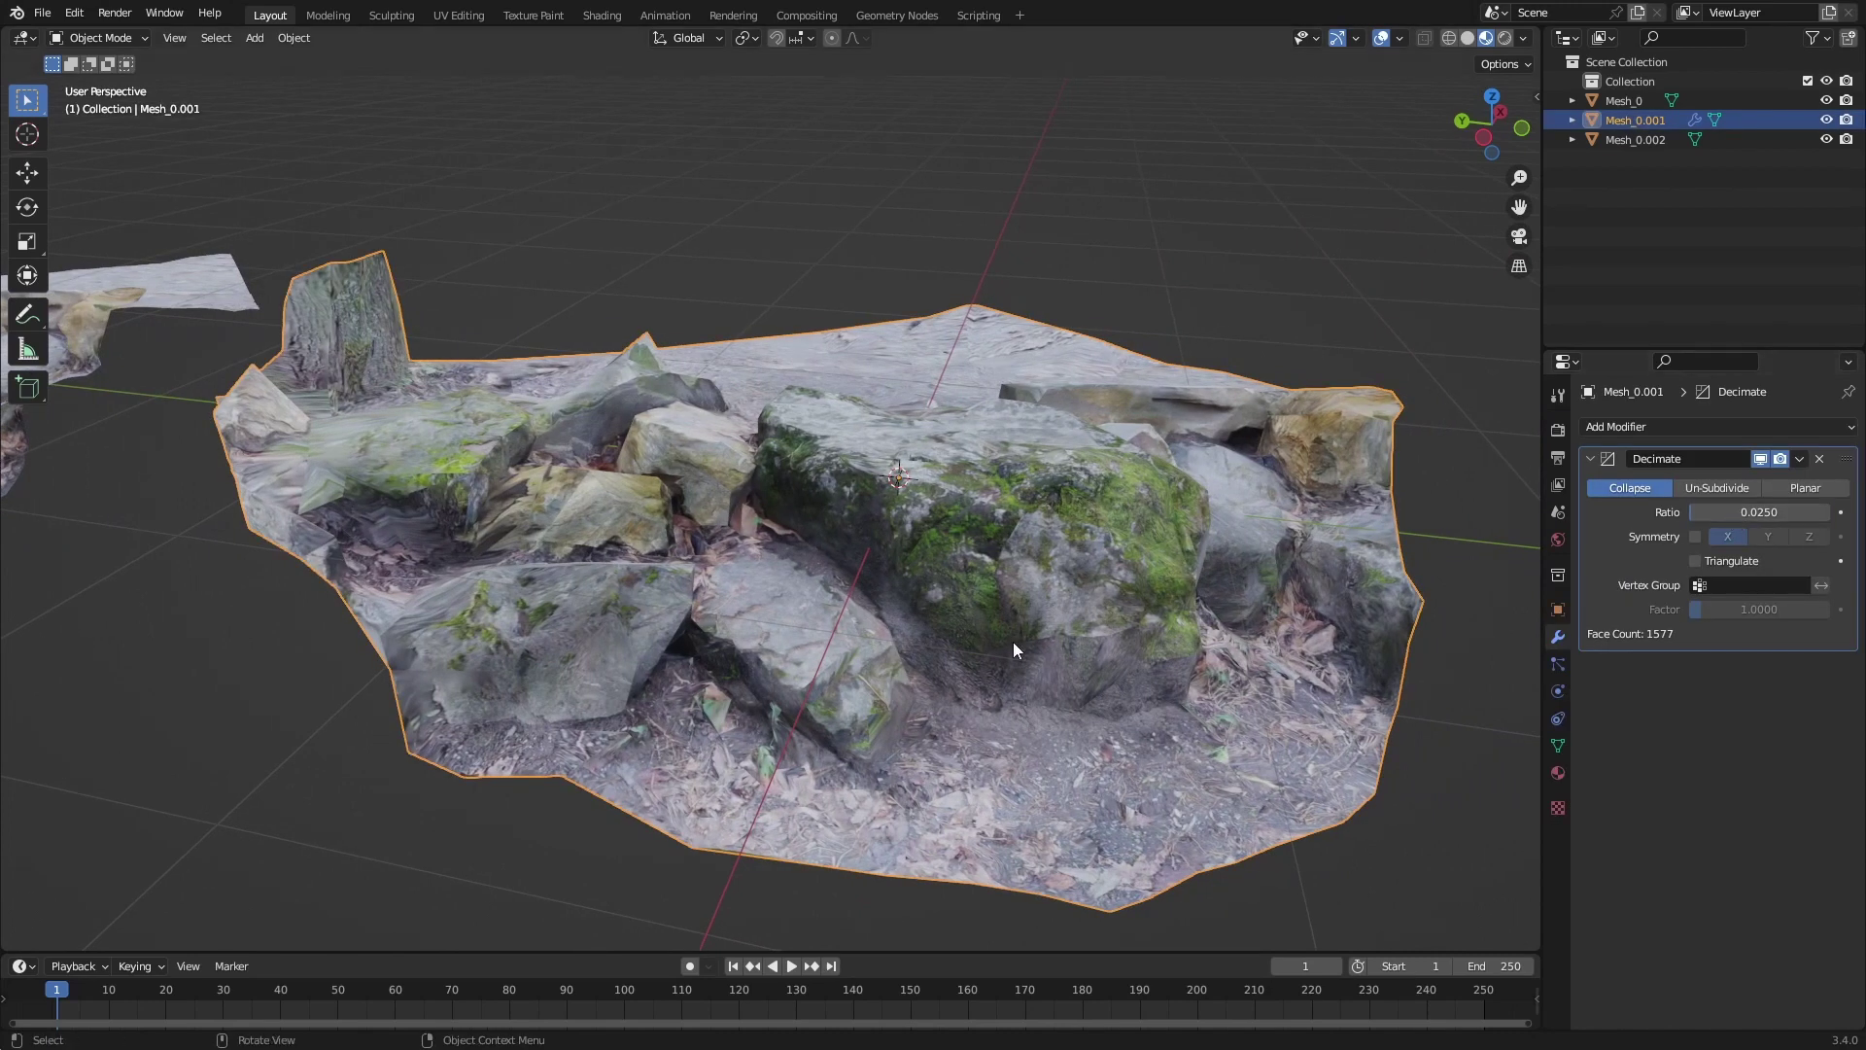
mouse_move(1012, 642)
middle_down()
mouse_move(1005, 665)
mouse_move(1002, 607)
middle_up()
scroll(1006, 656, down, 8)
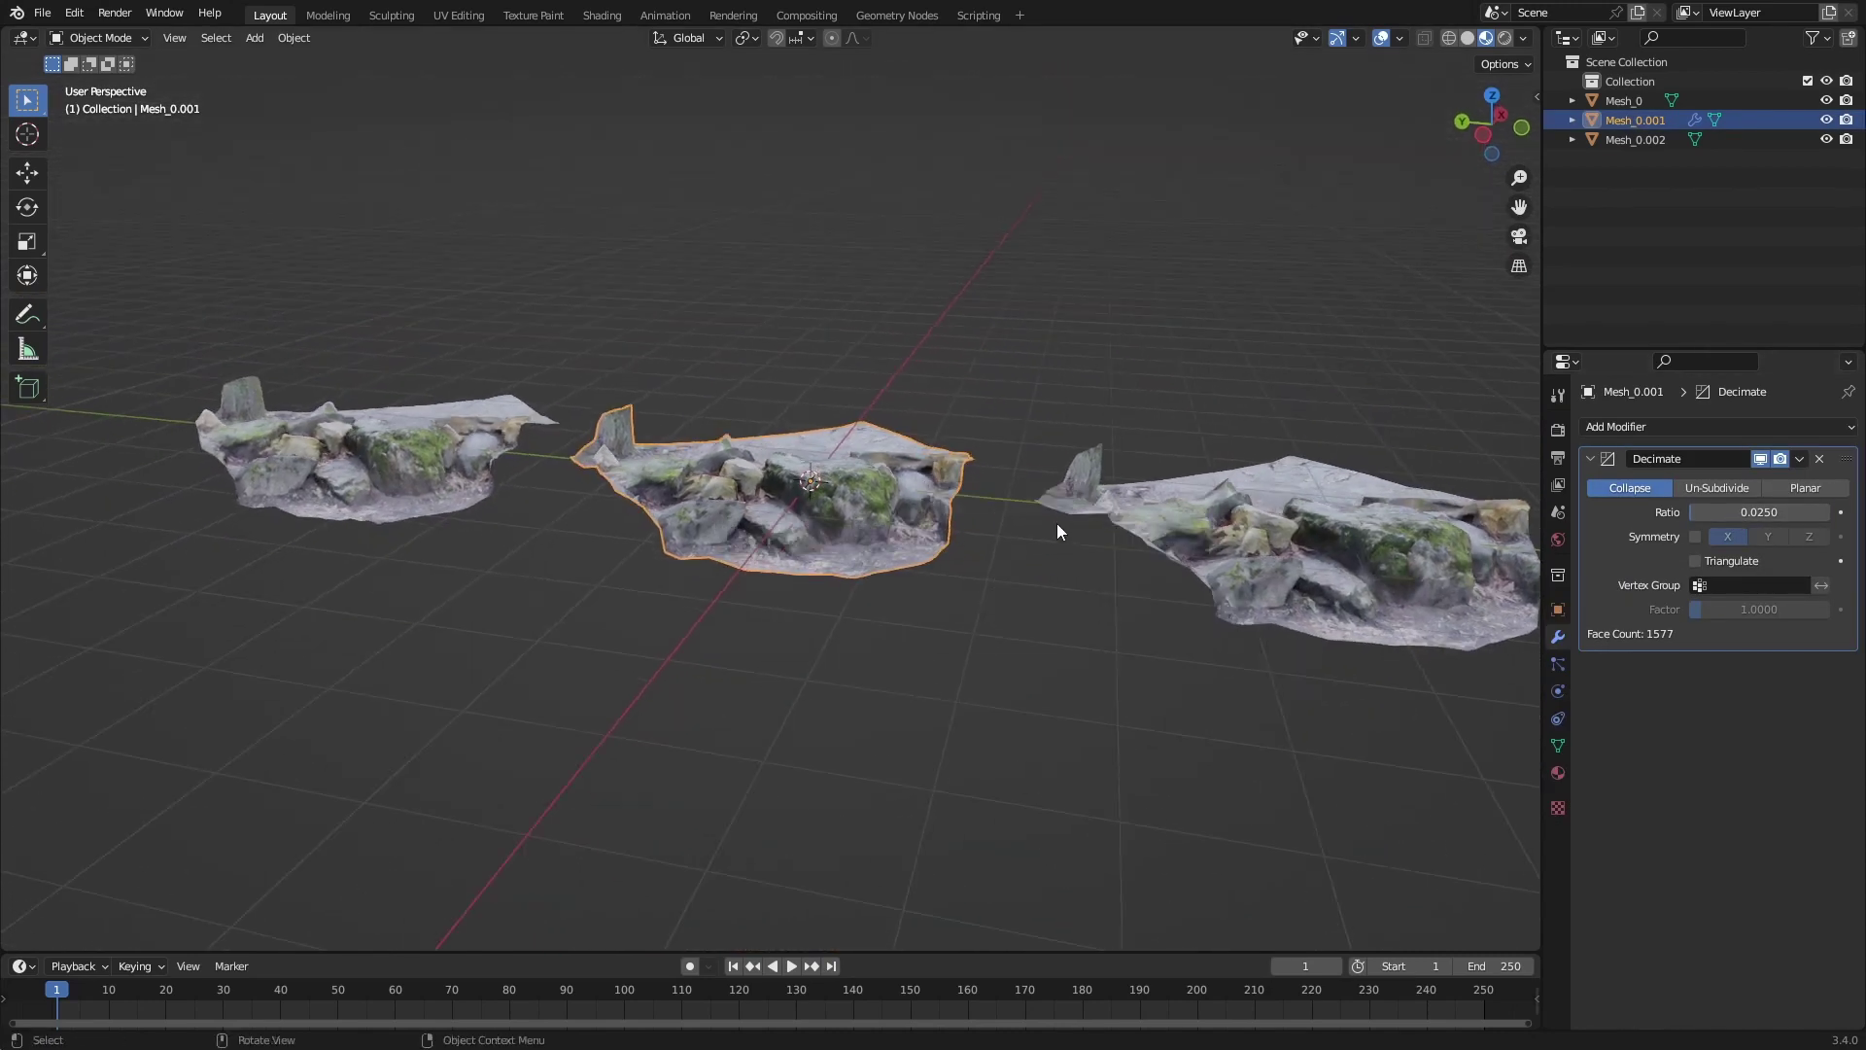
scroll(895, 504, up, 1)
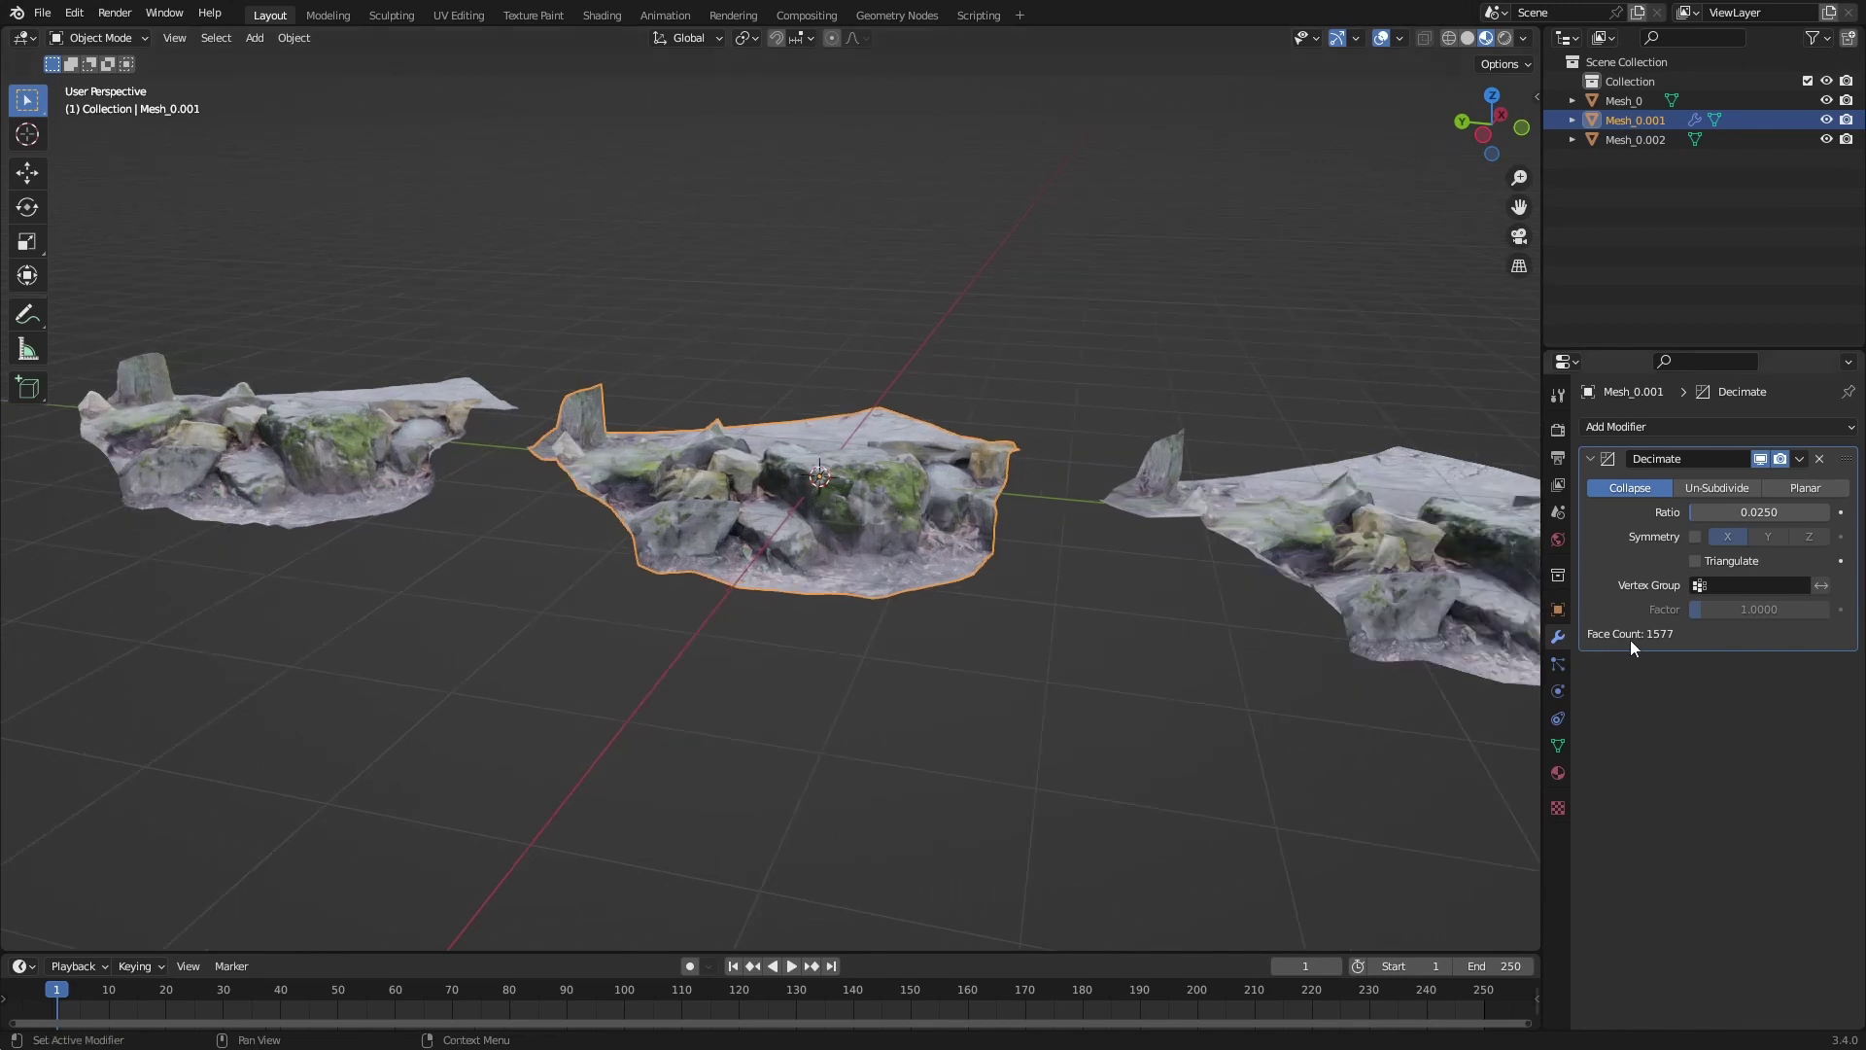
click(448, 466)
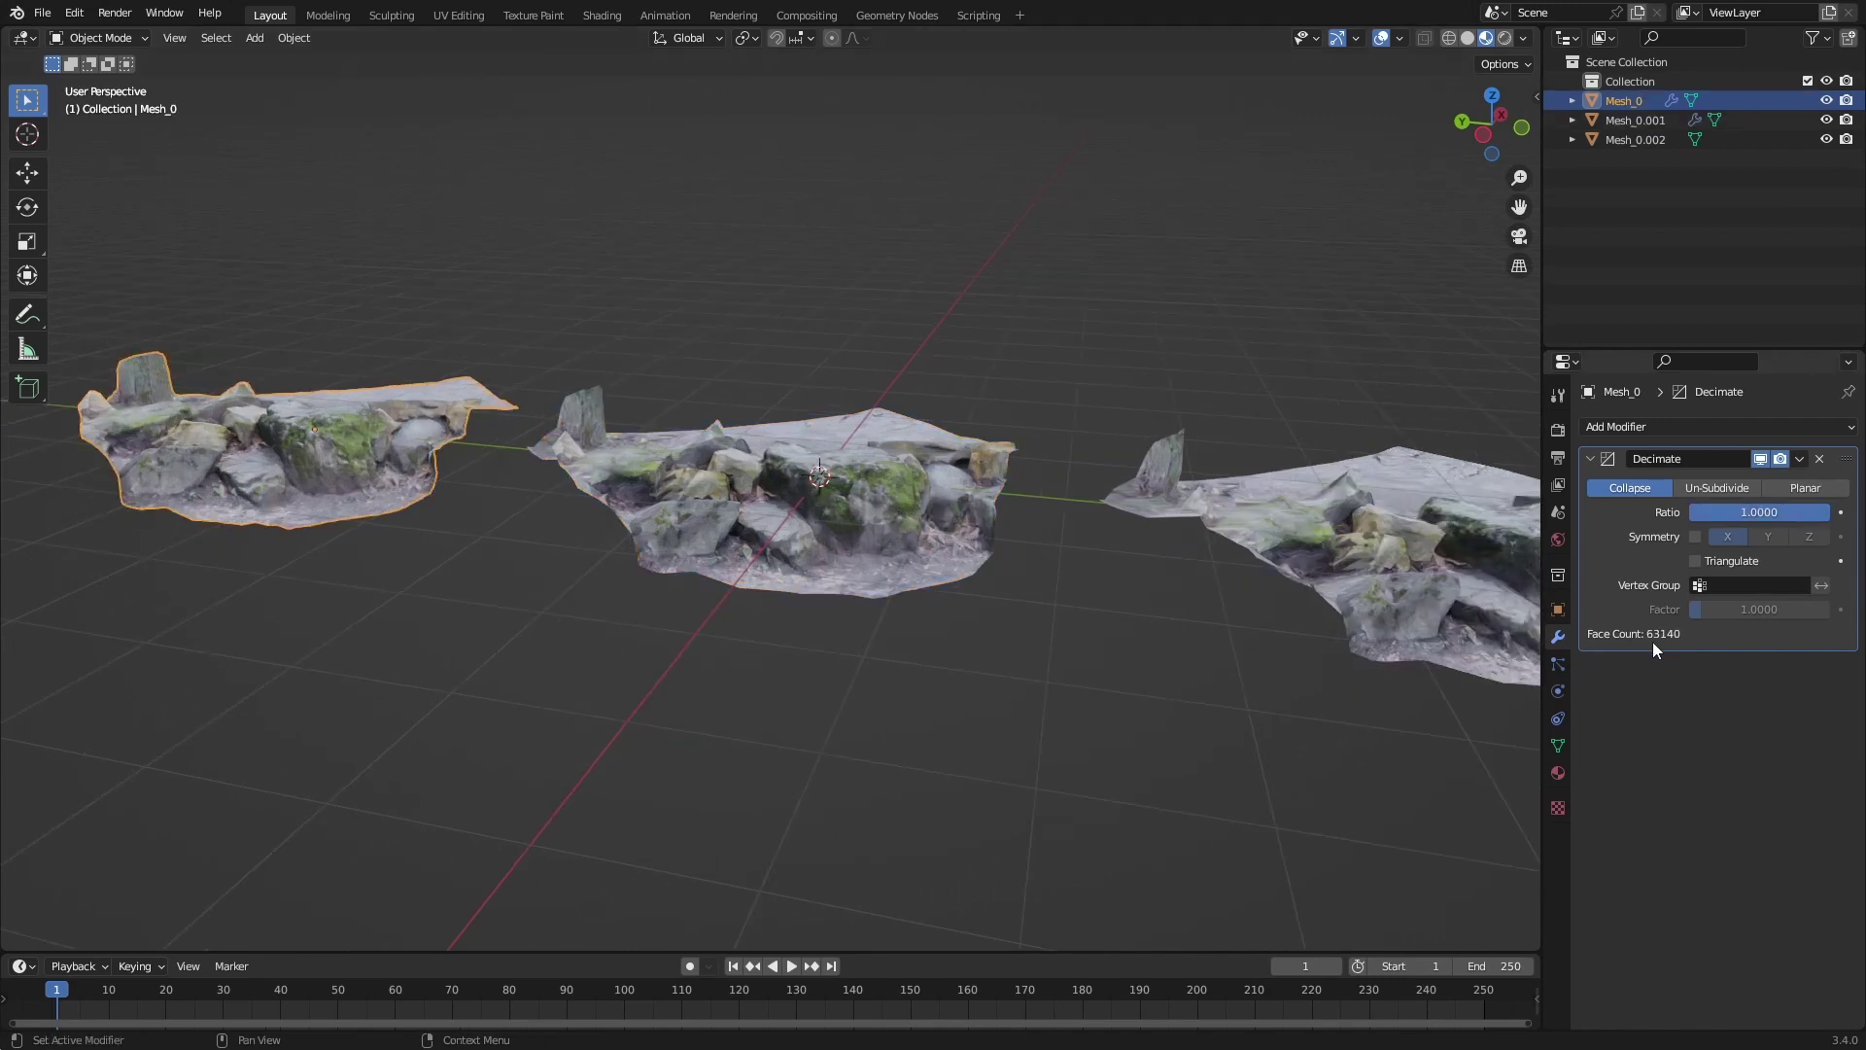
click(894, 474)
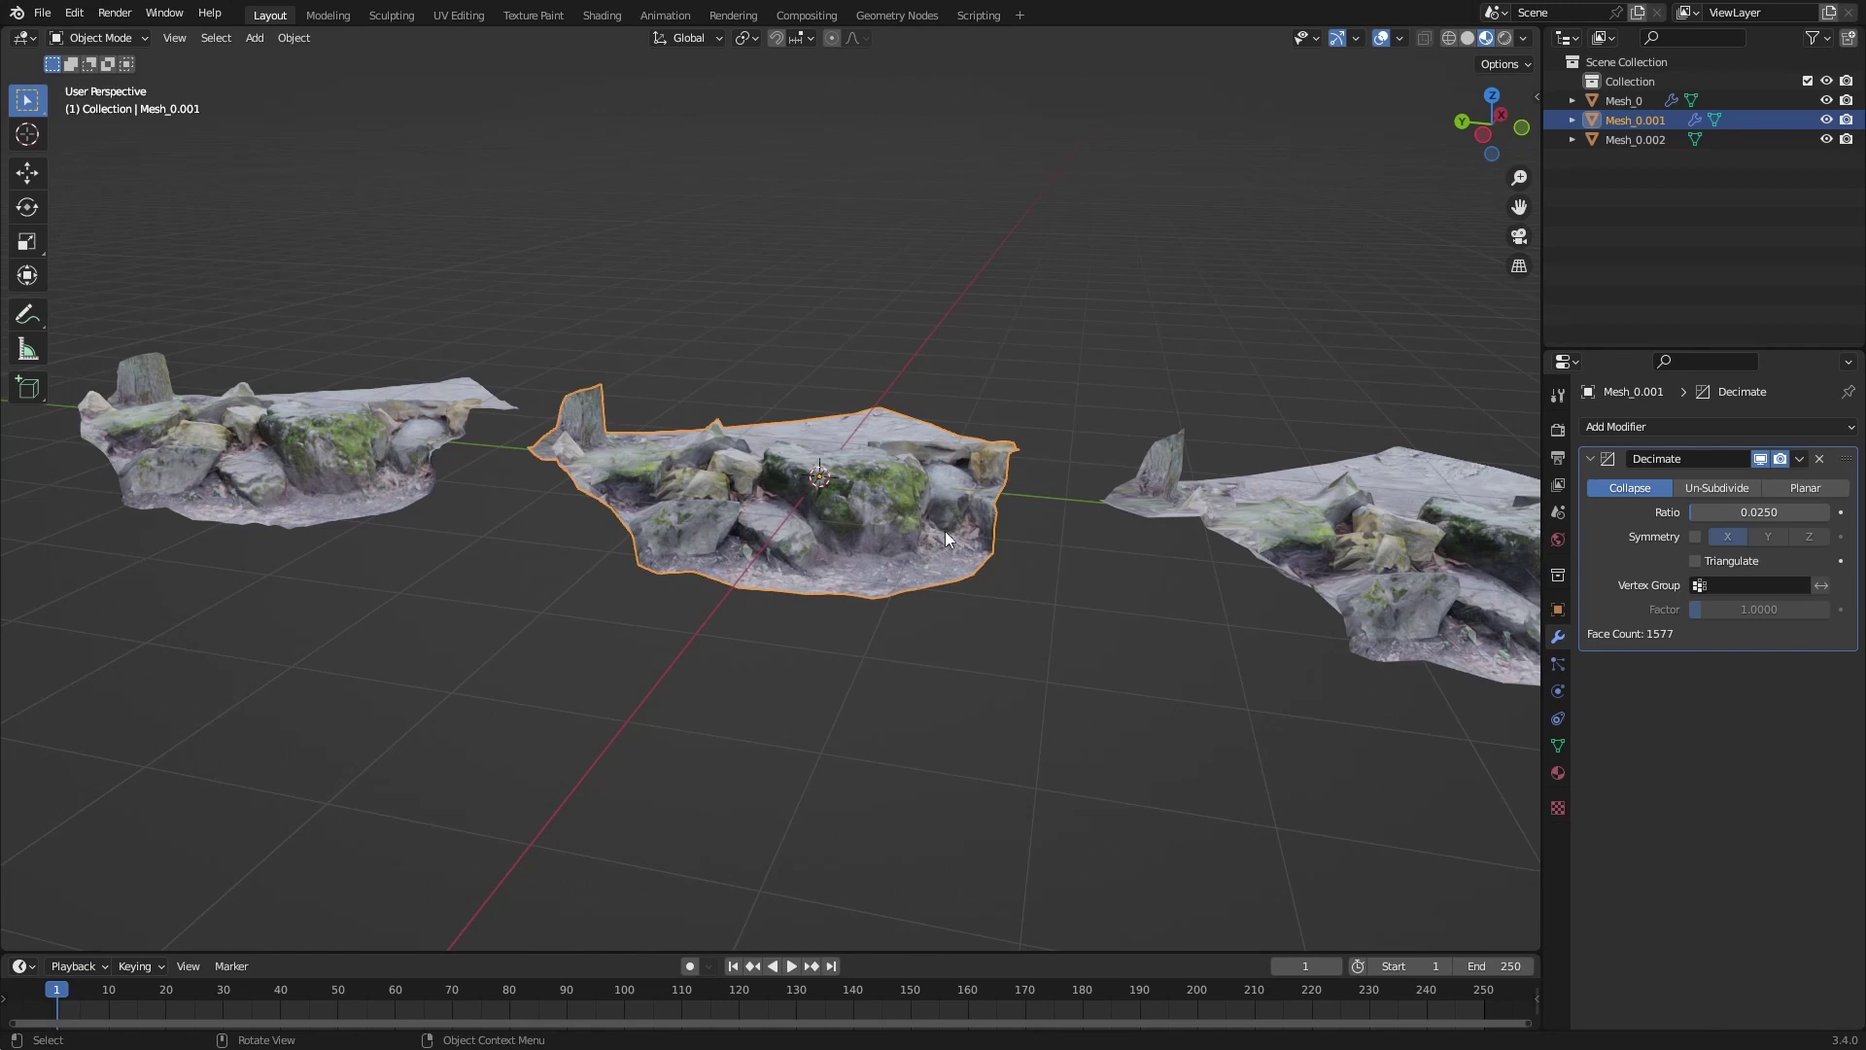
Orbit the rocks from lower and wider angles, comparing the left and middle scans.
scroll(855, 537, down, 3)
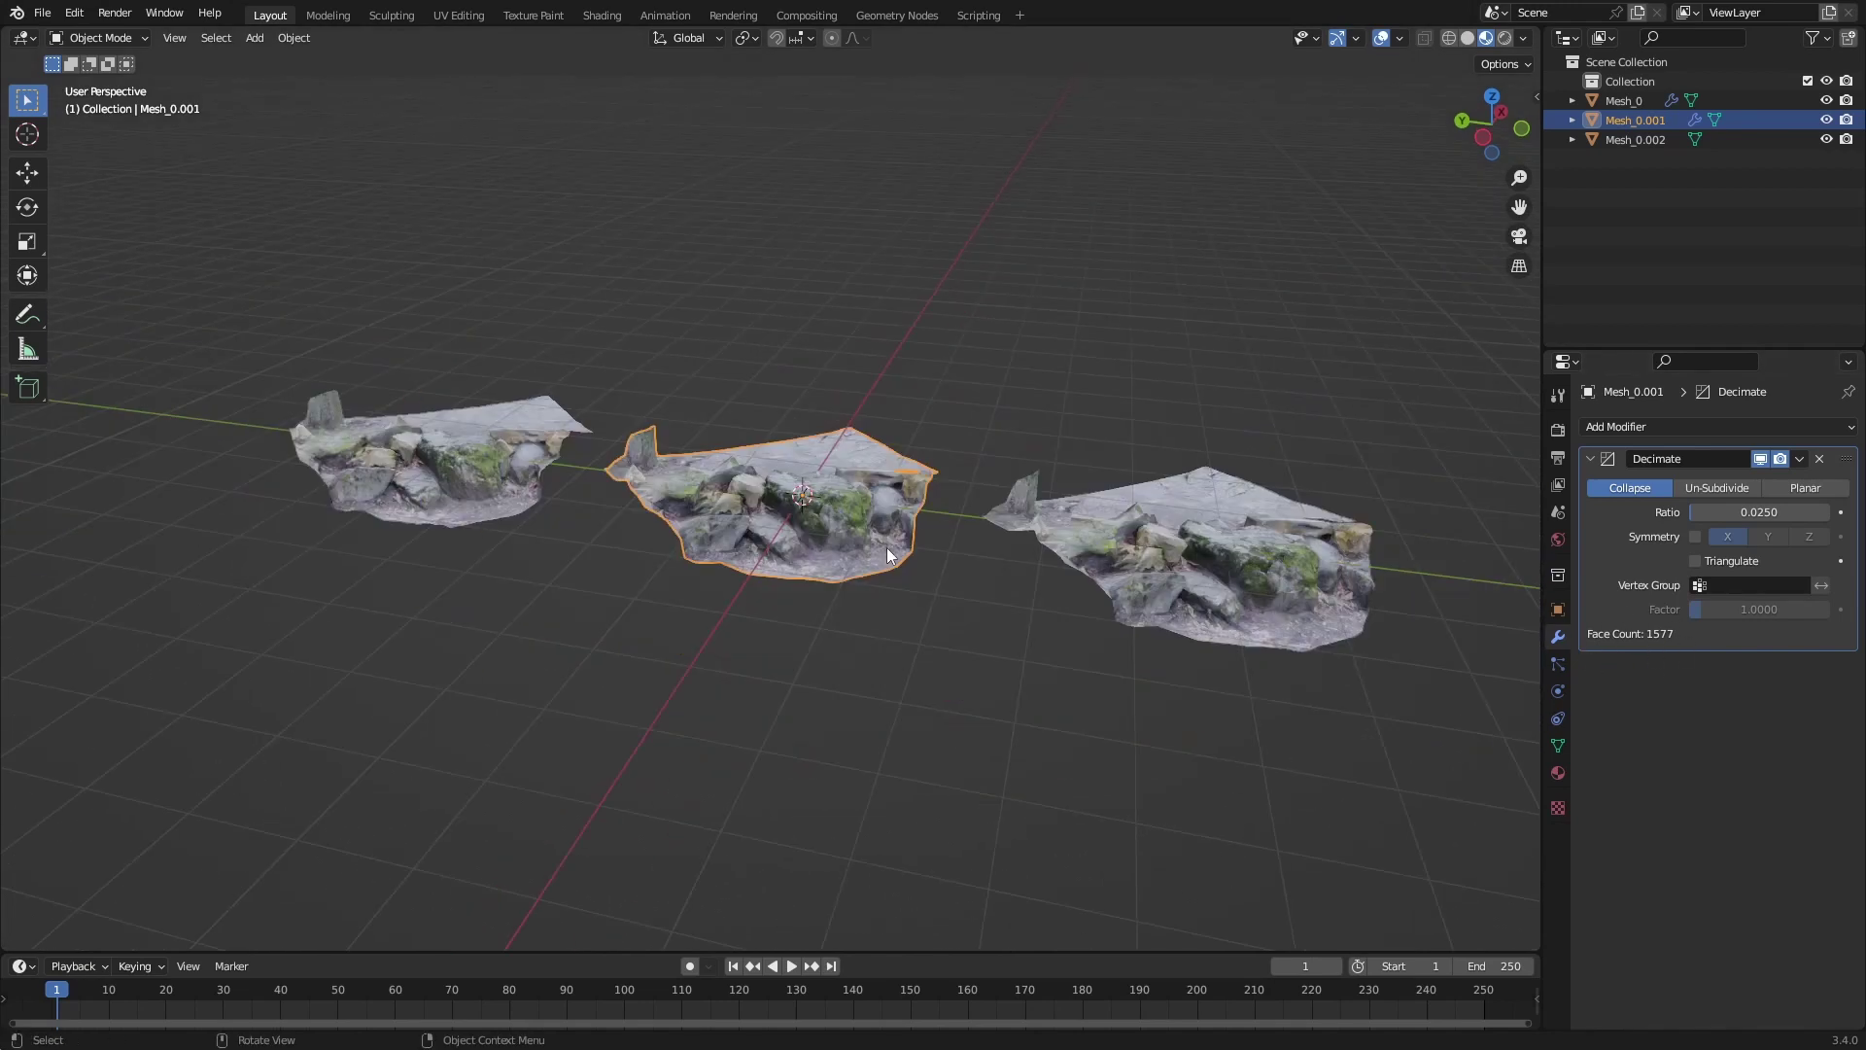
middle_drag(888, 555, 814, 507)
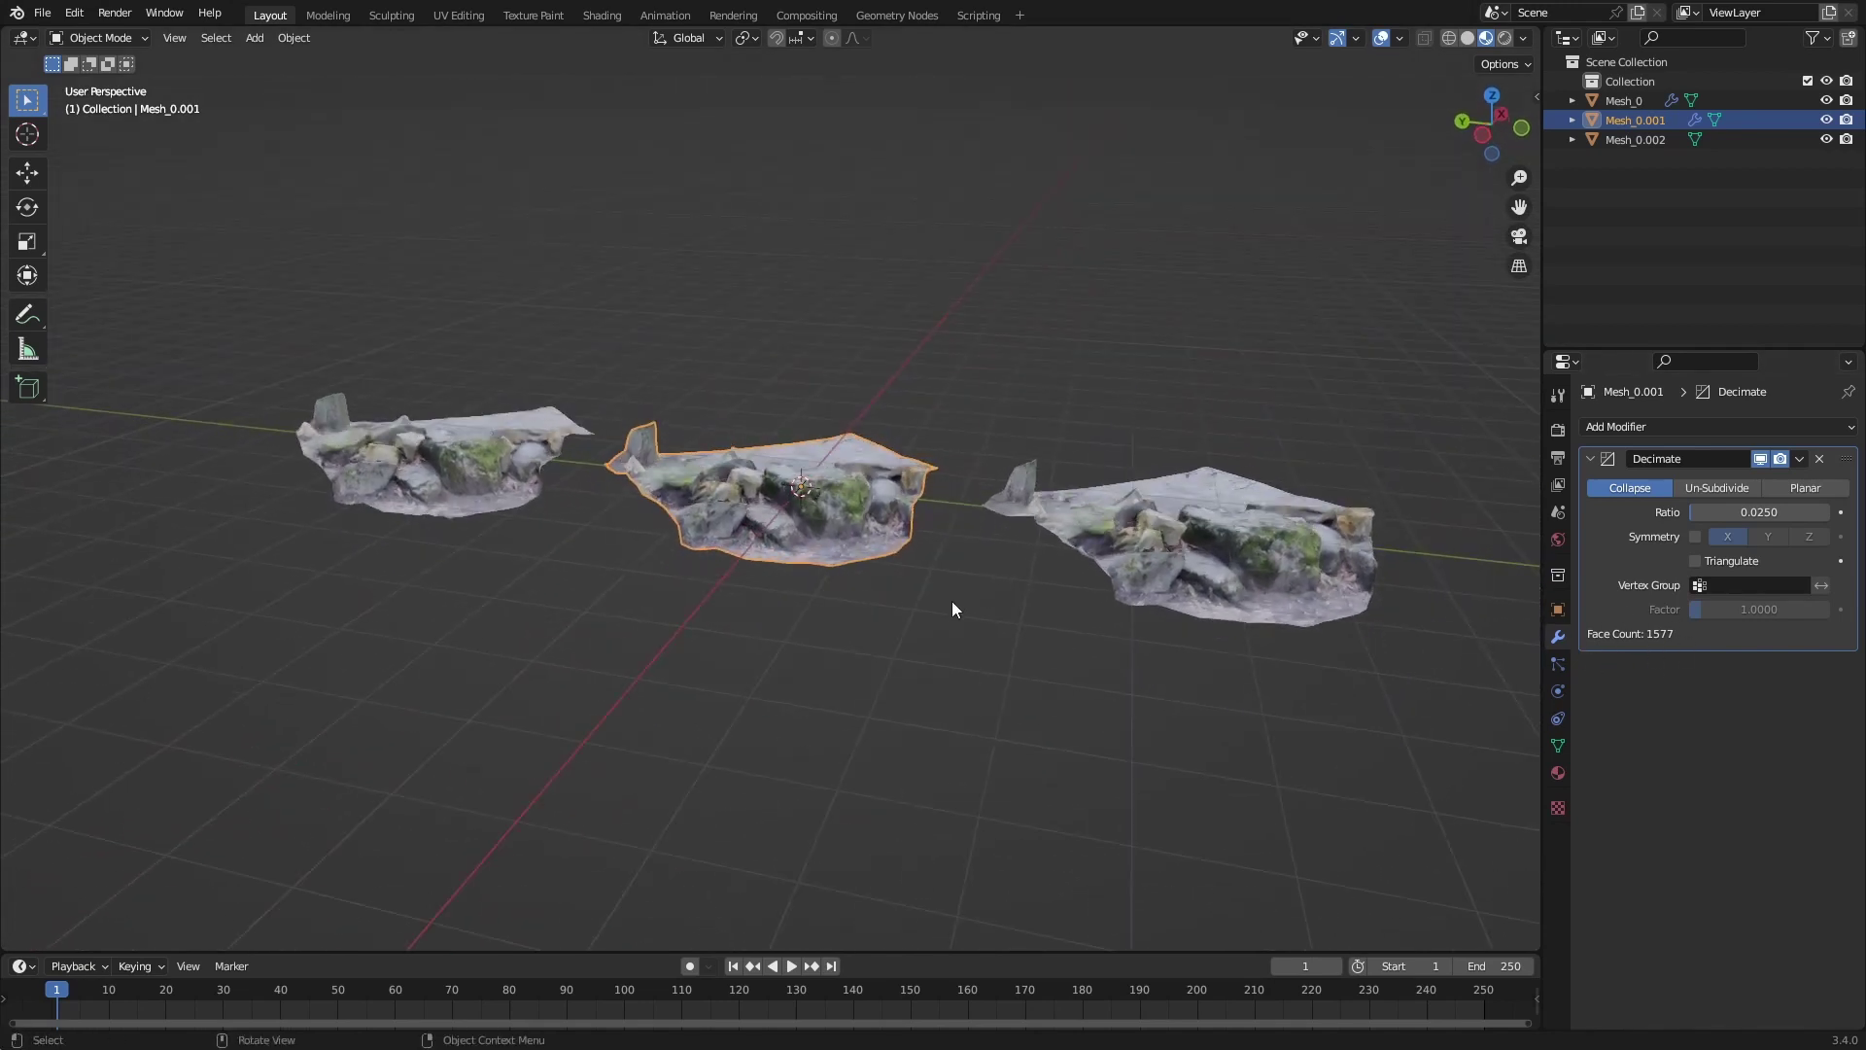
middle_drag(952, 610, 720, 452)
click(464, 448)
middle_drag(464, 447, 1041, 521)
click(999, 523)
scroll(1062, 510, down, 3)
scroll(1049, 525, down, 5)
scroll(1058, 529, up, 5)
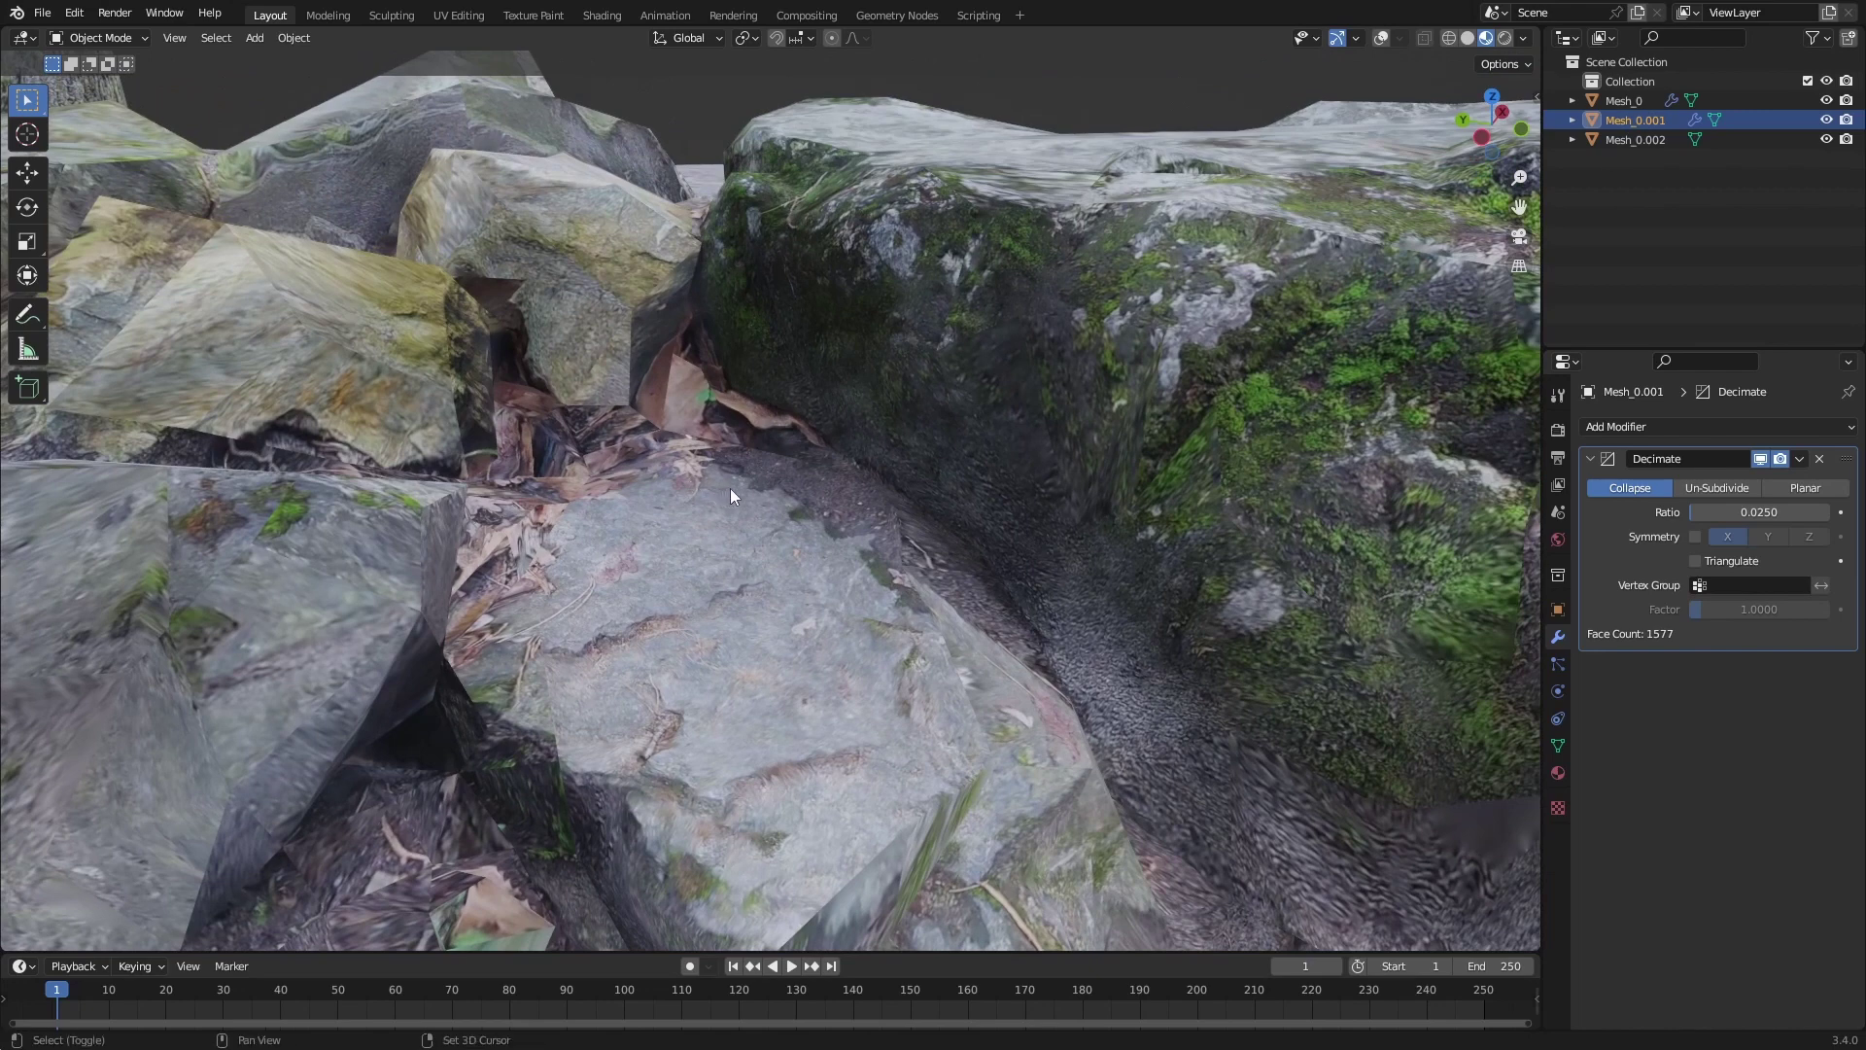
middle_drag(731, 488, 674, 370)
middle_drag(685, 435, 933, 667)
scroll(1110, 557, down, 4)
Select Mesh_0.002, turn viewport overlays back on, and inspect its wireframe in Edit Mode.
click(1137, 537)
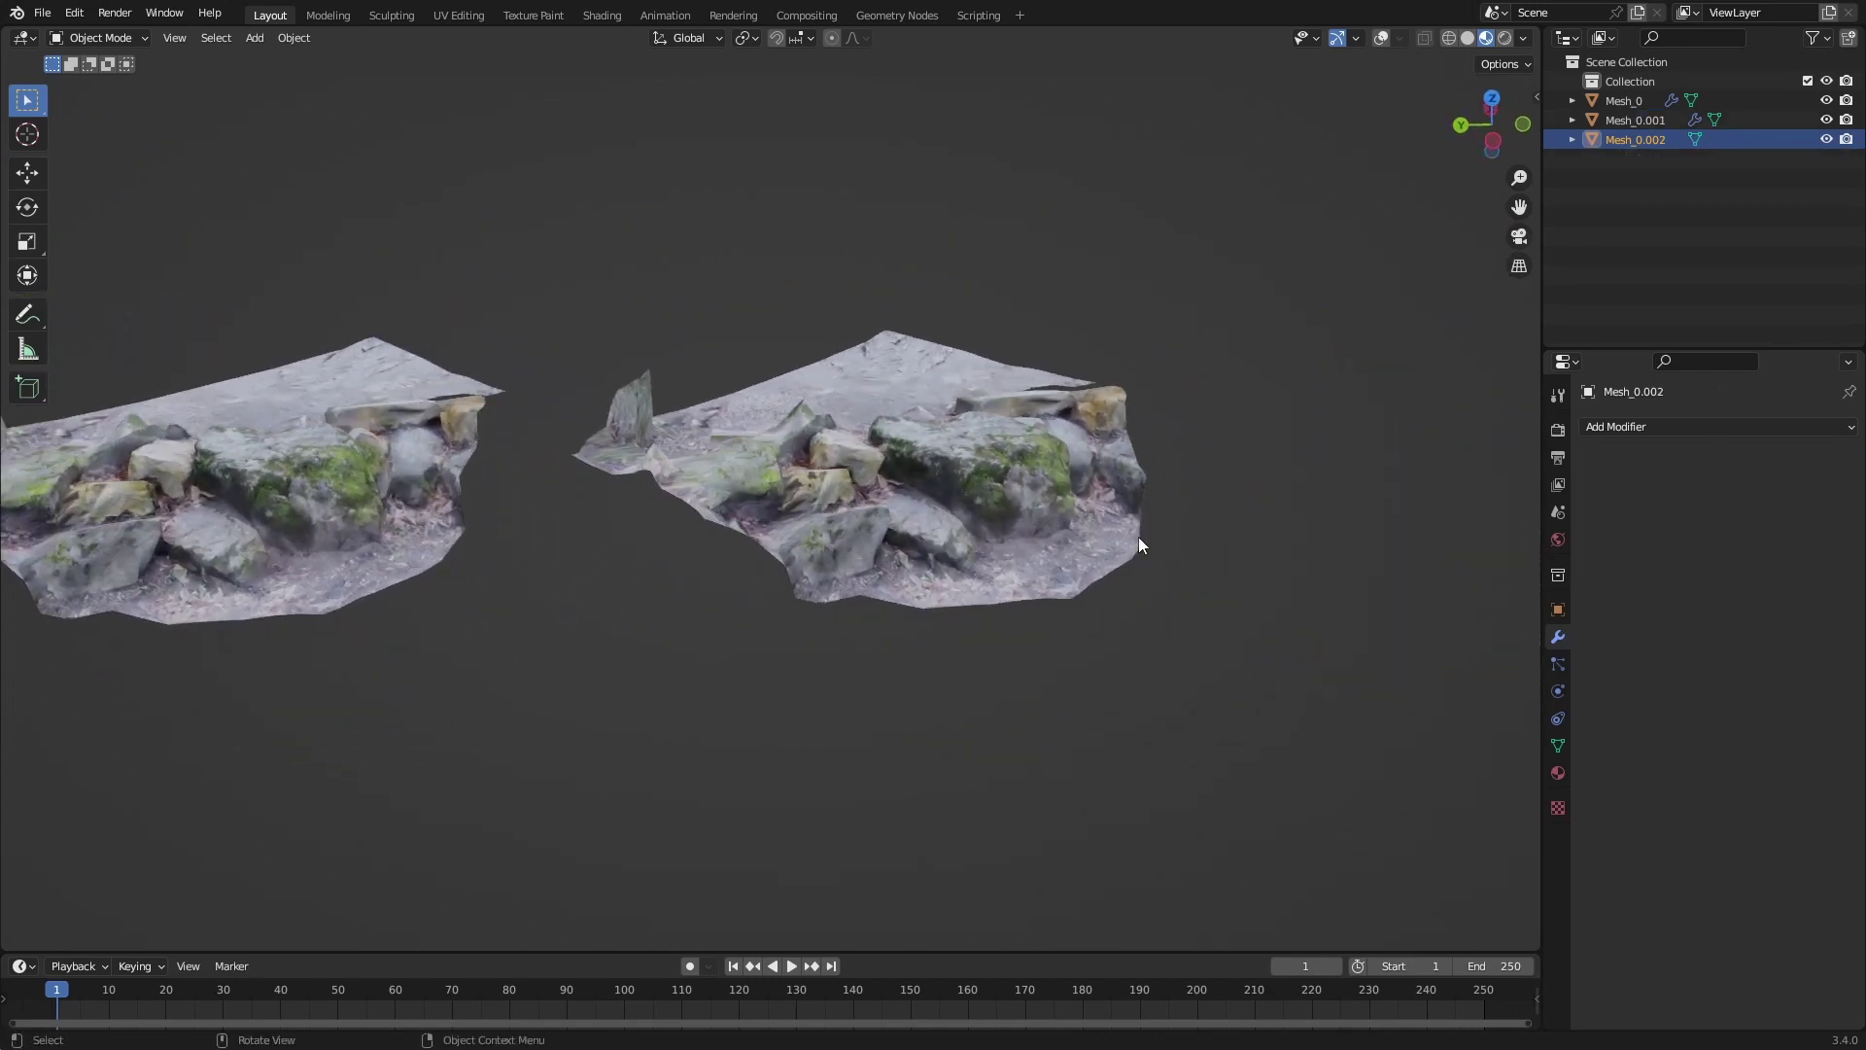
middle_drag(1137, 536, 1086, 588)
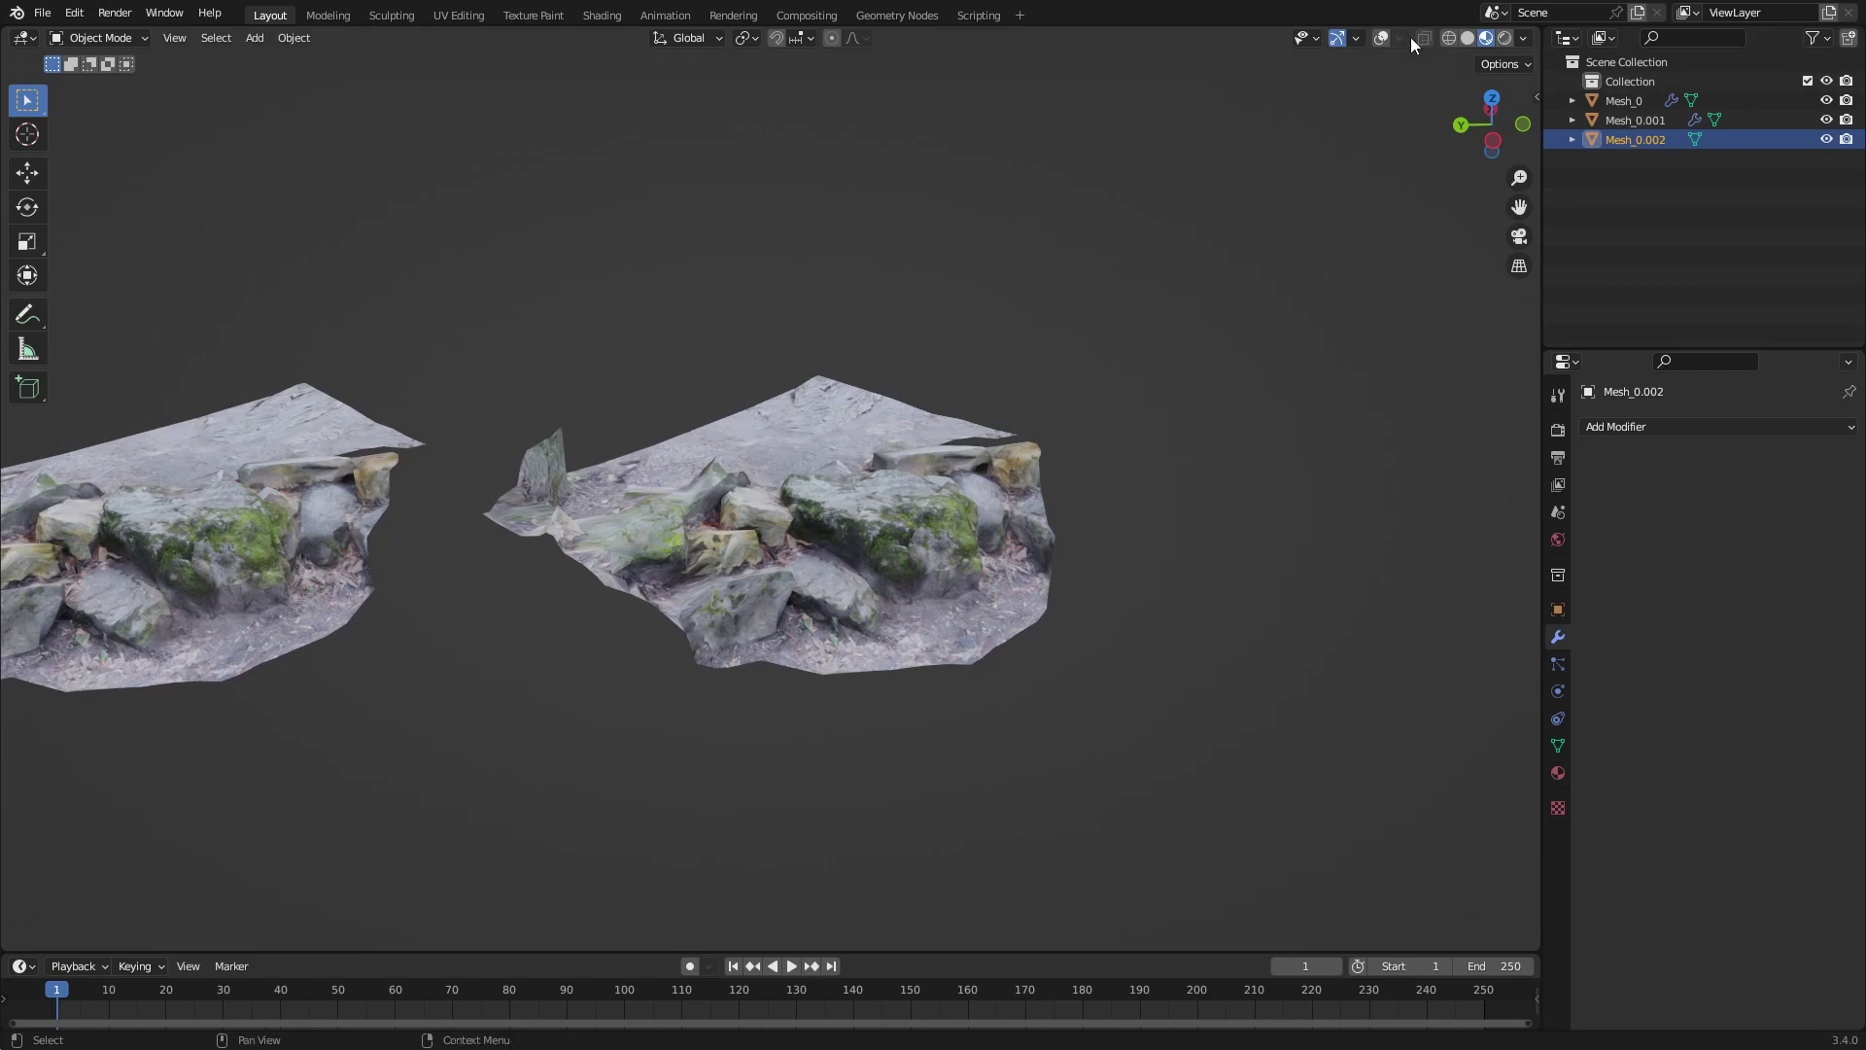
click(1381, 38)
middle_drag(642, 501, 749, 525)
scroll(743, 512, up, 2)
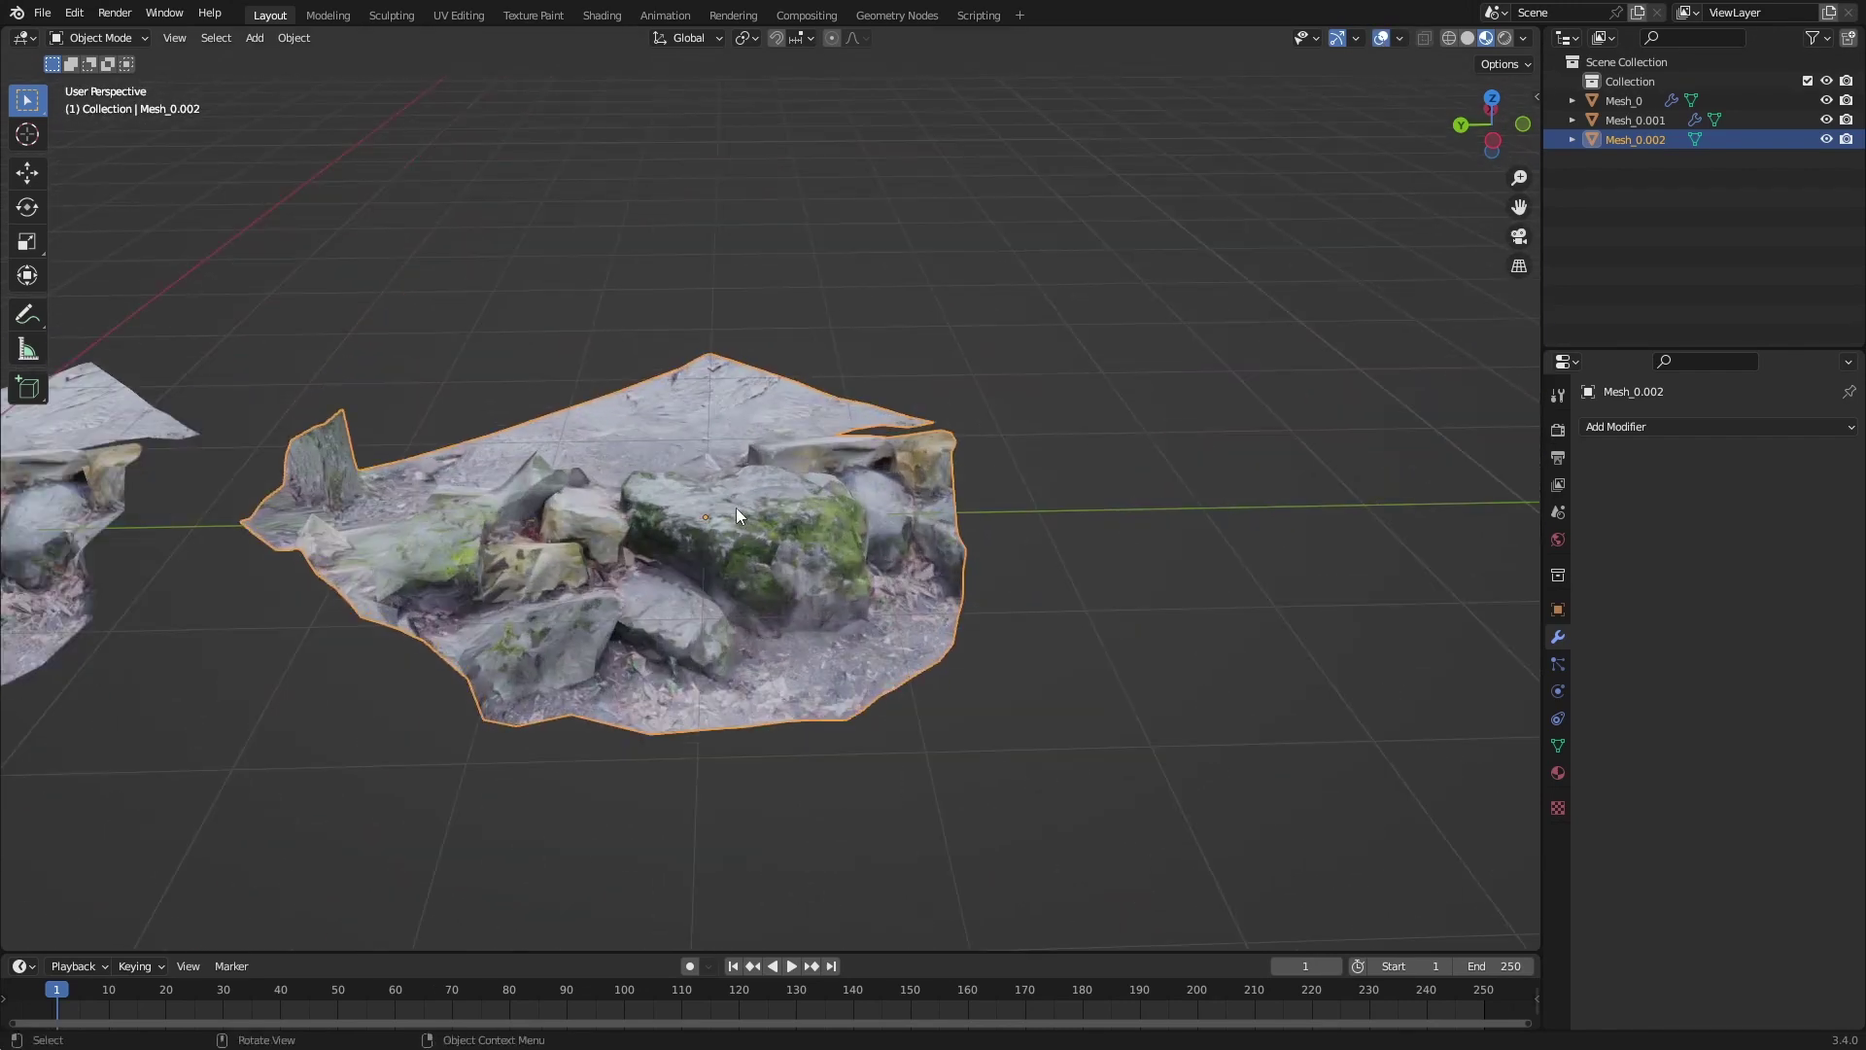
scroll(797, 515, up, 3)
key(Tab)
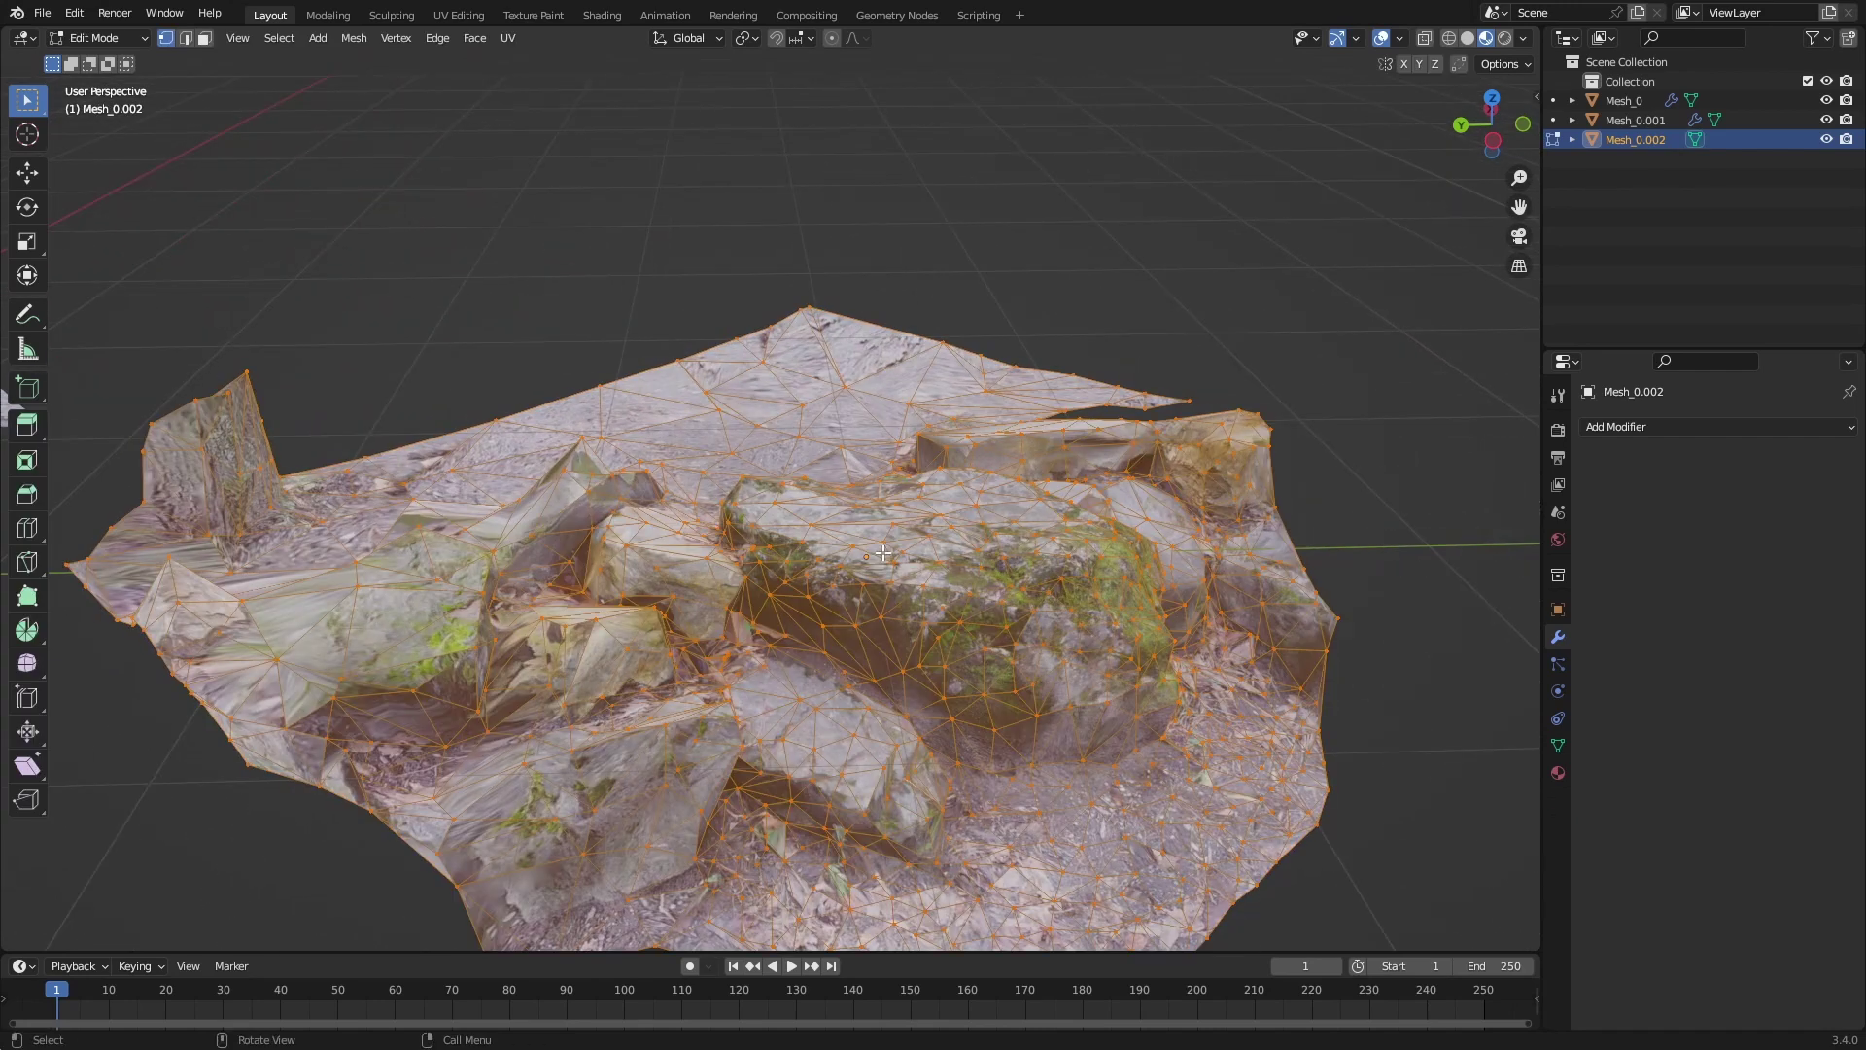
middle_drag(880, 685, 925, 597)
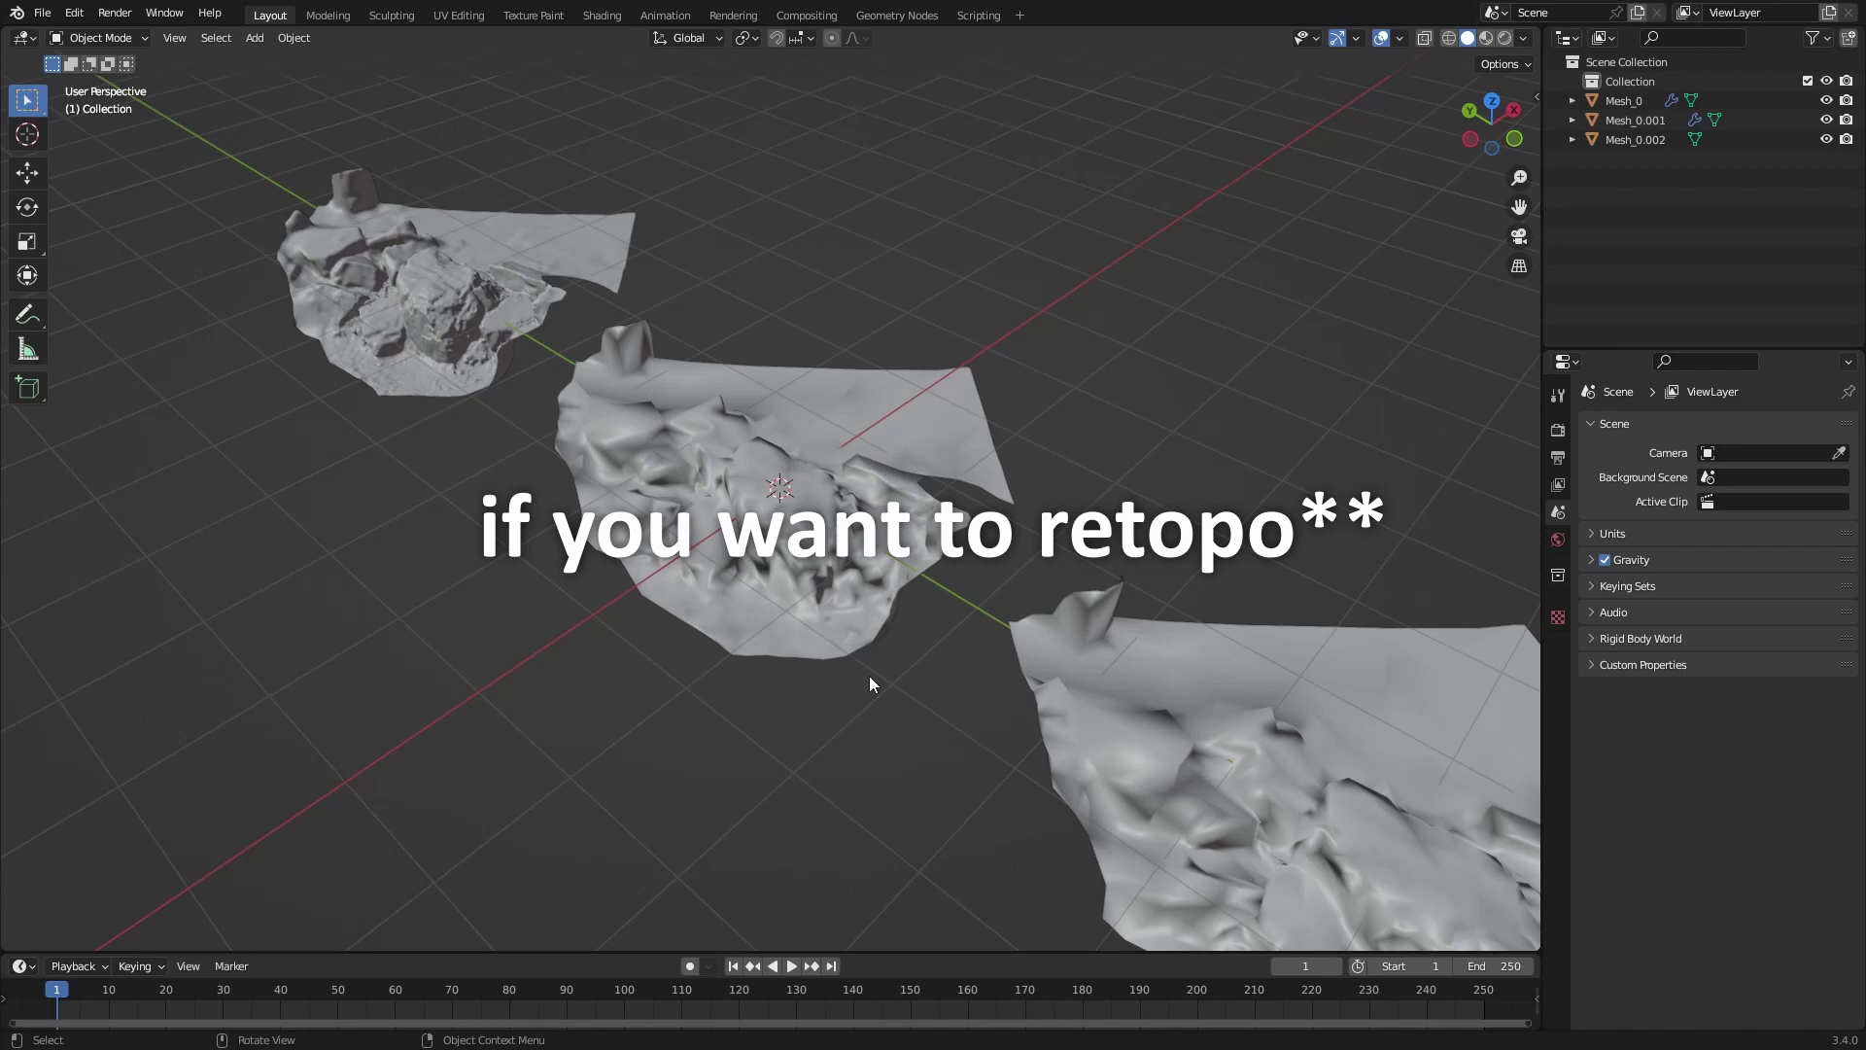
Switch to Material Preview shading and orbit to a straight-on view of all three rocks.
click(1486, 38)
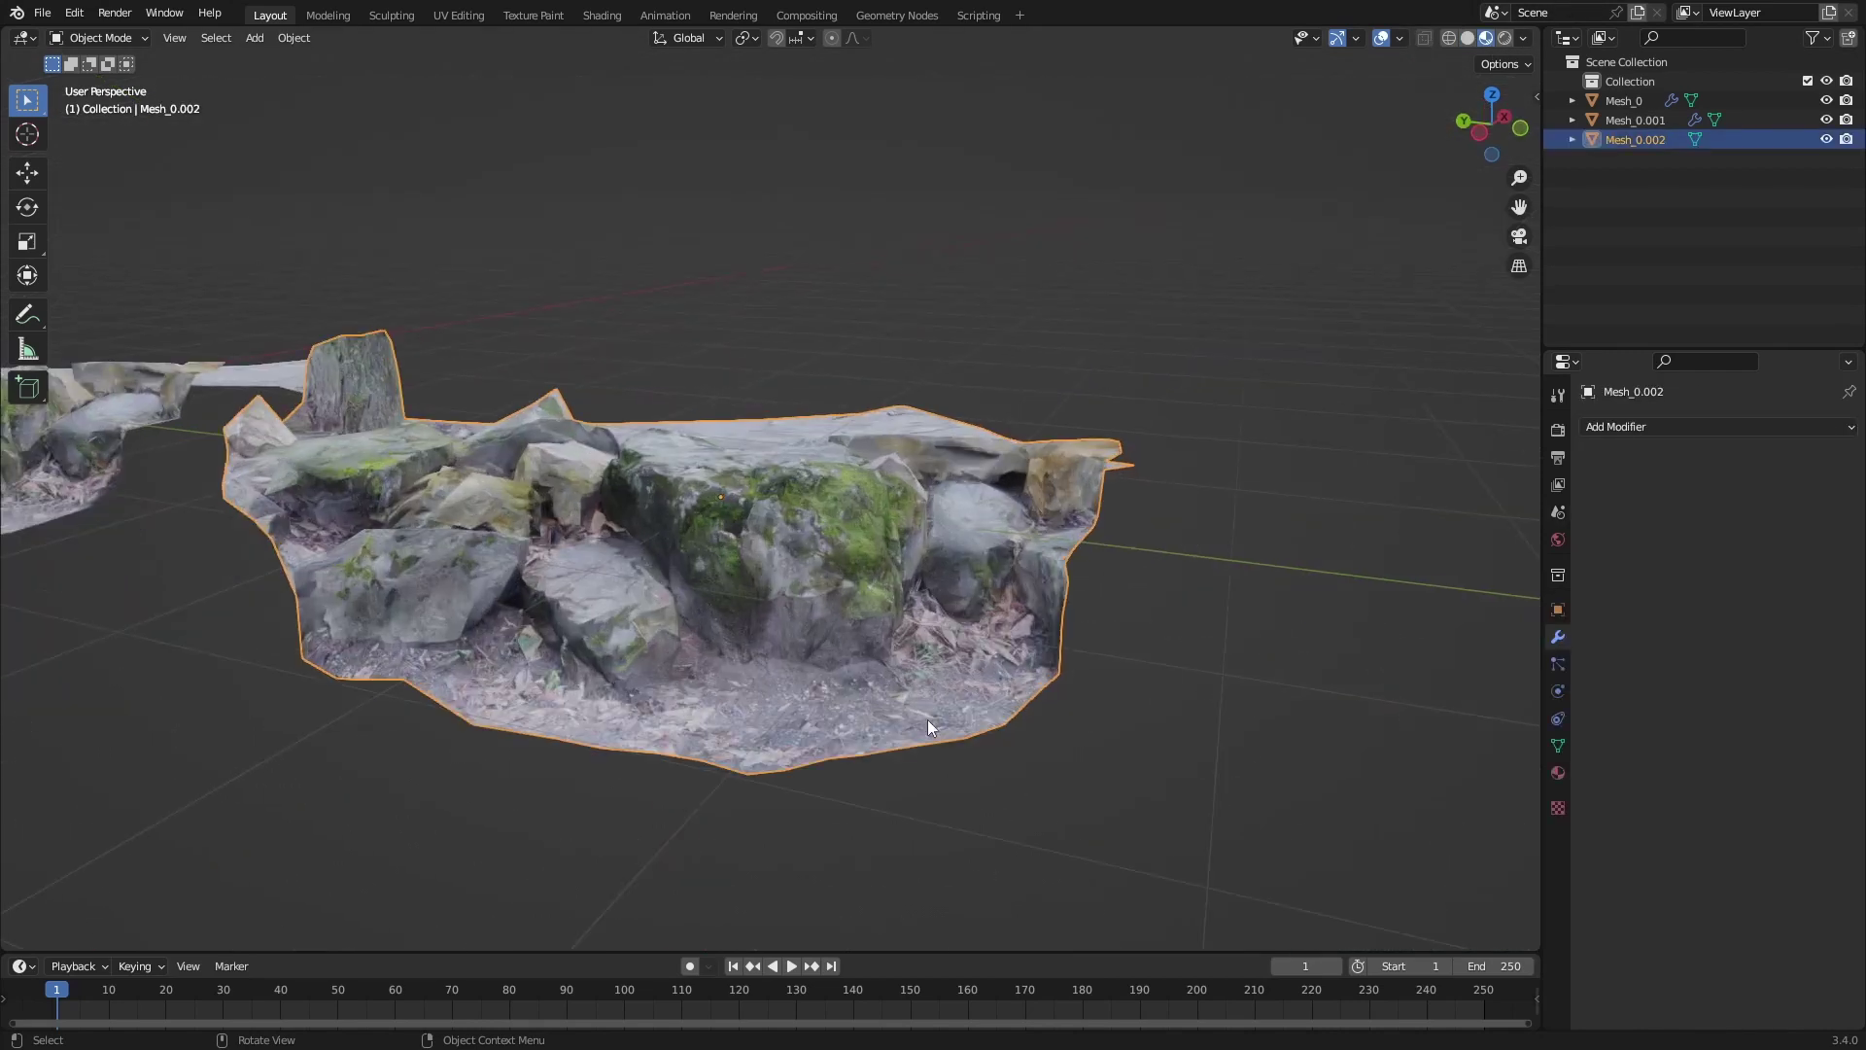
middle_drag(927, 719, 1019, 741)
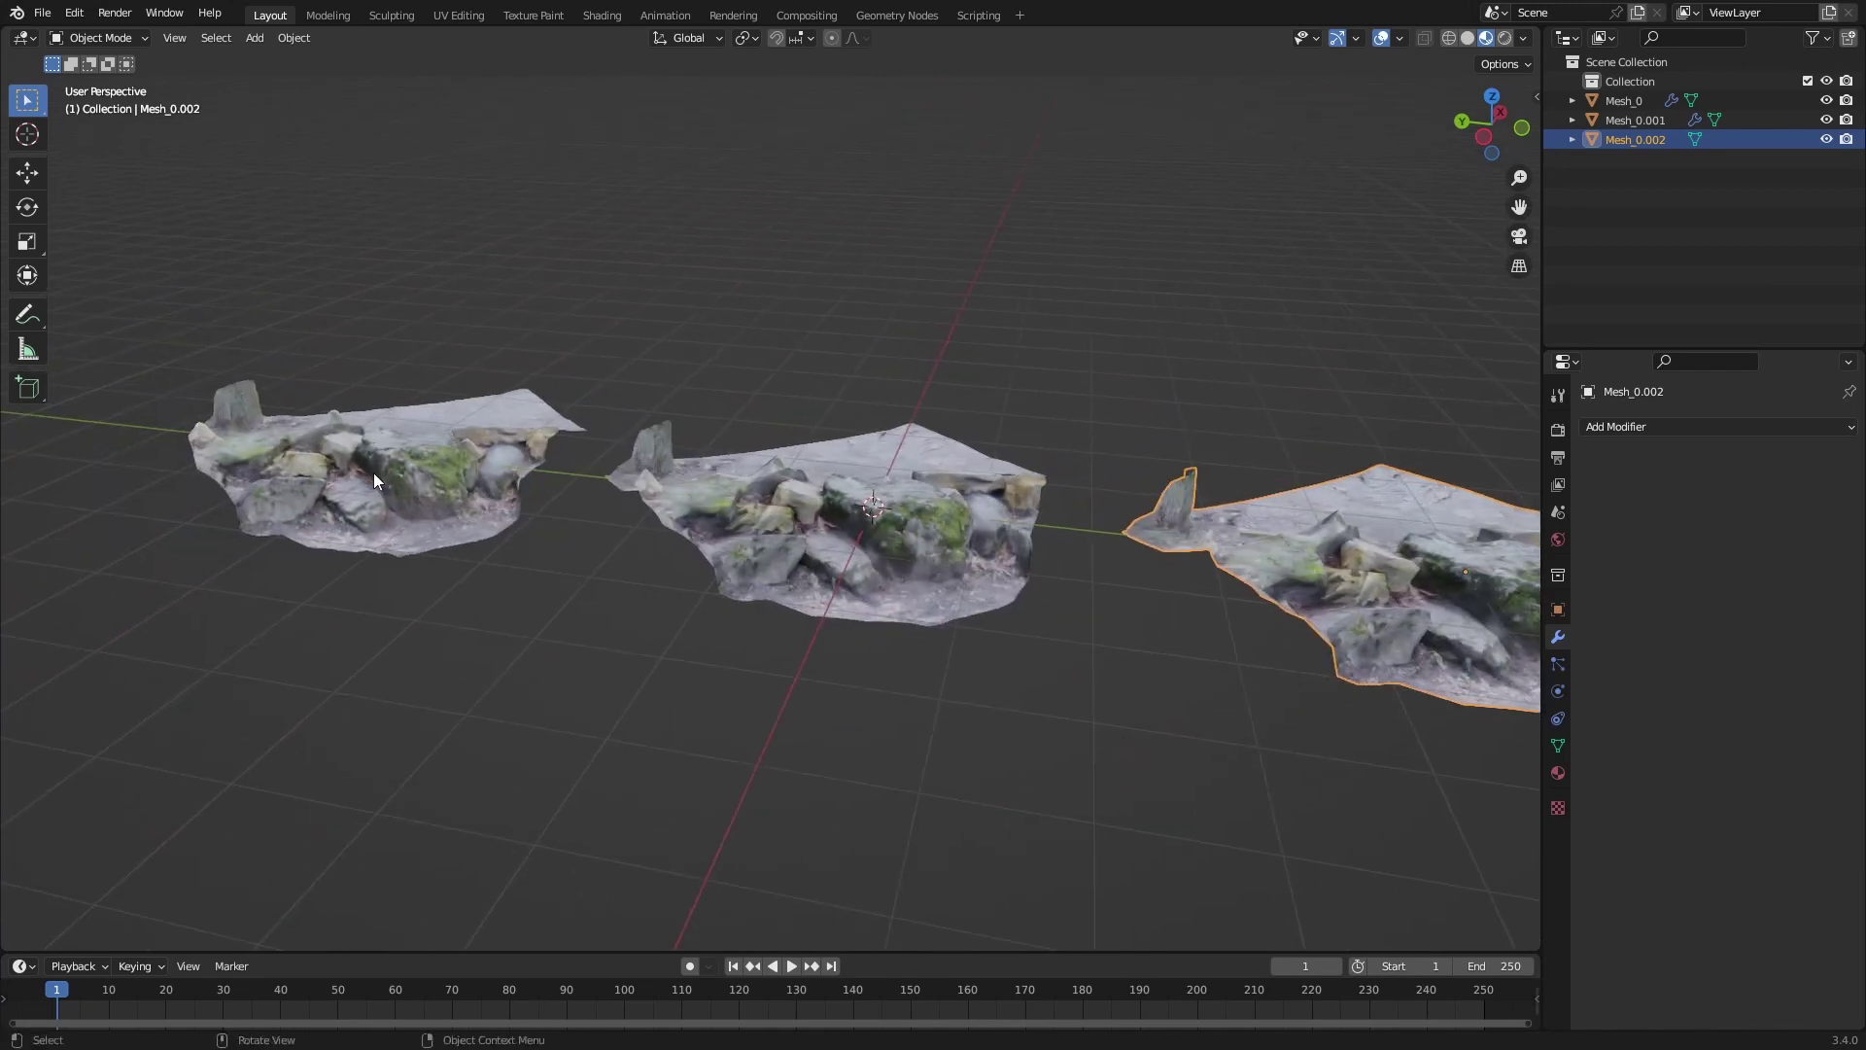
middle_drag(755, 568, 1063, 504)
middle_drag(1302, 601, 1174, 476)
middle_drag(1085, 551, 335, 530)
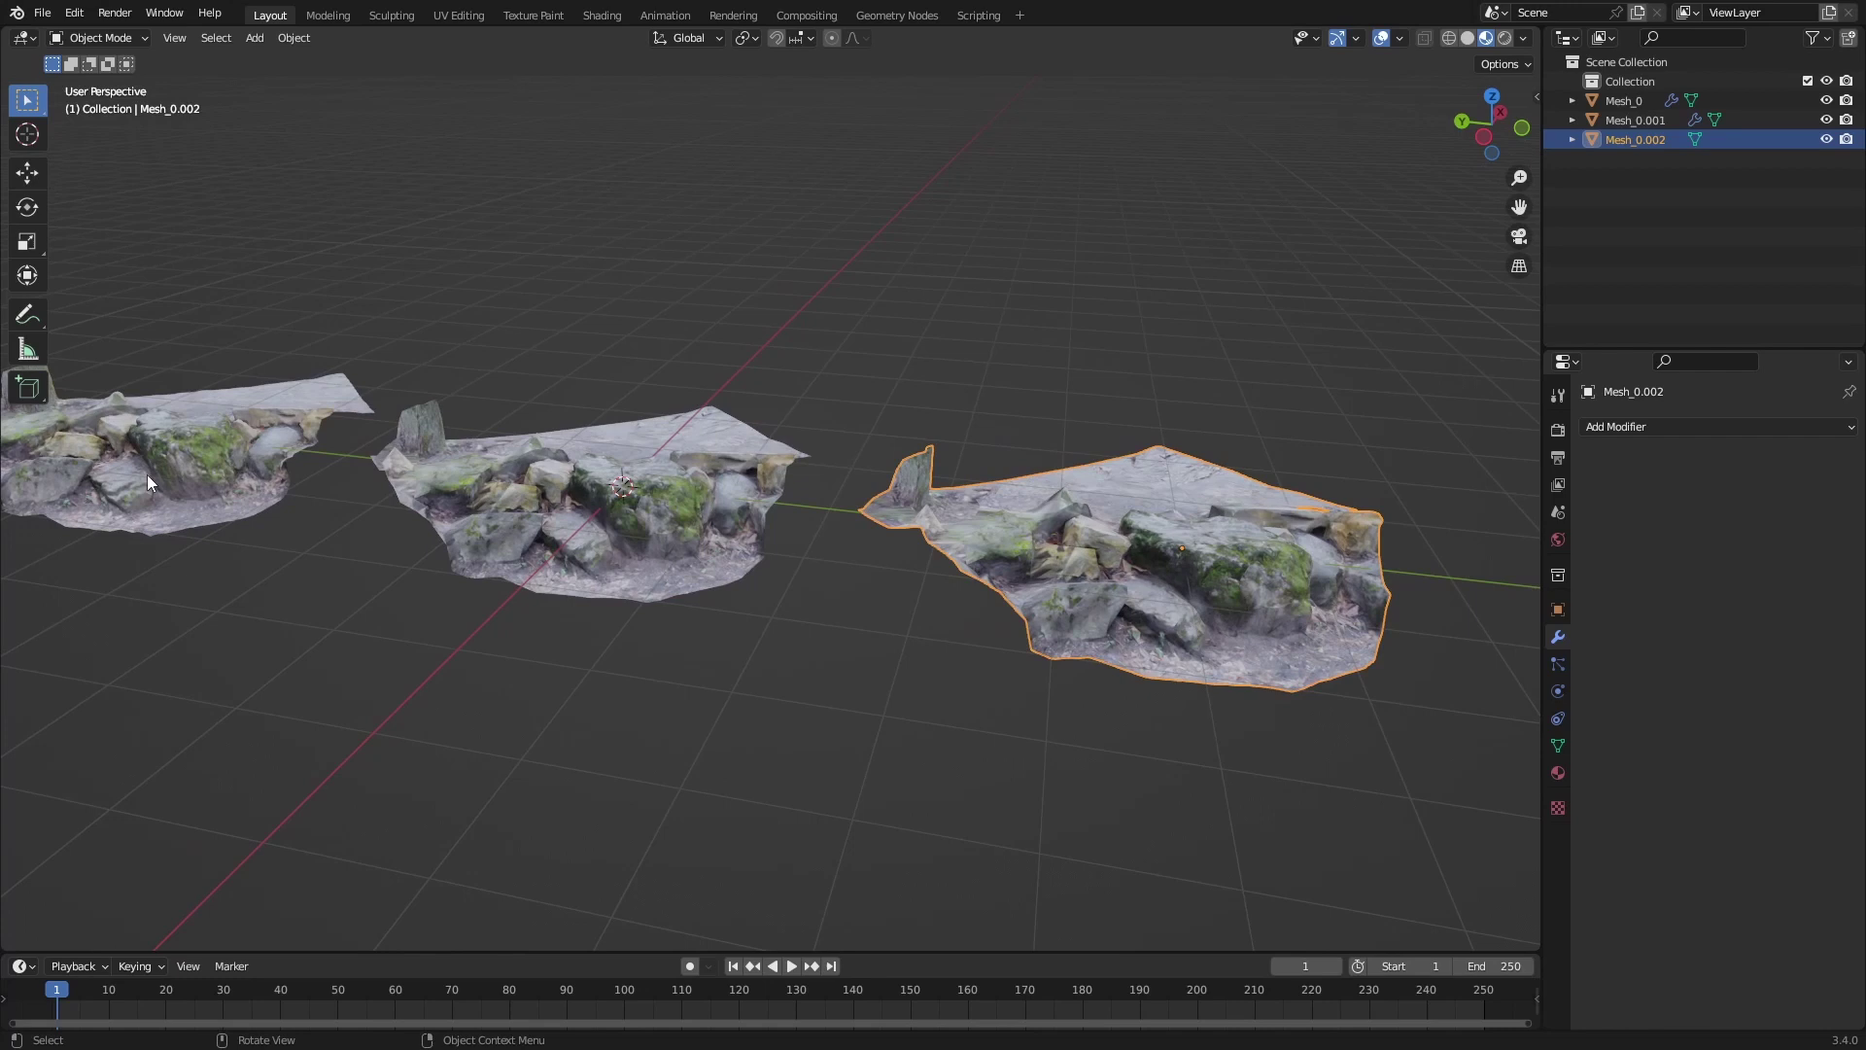
middle_drag(147, 474, 807, 556)
middle_drag(701, 499, 1290, 677)
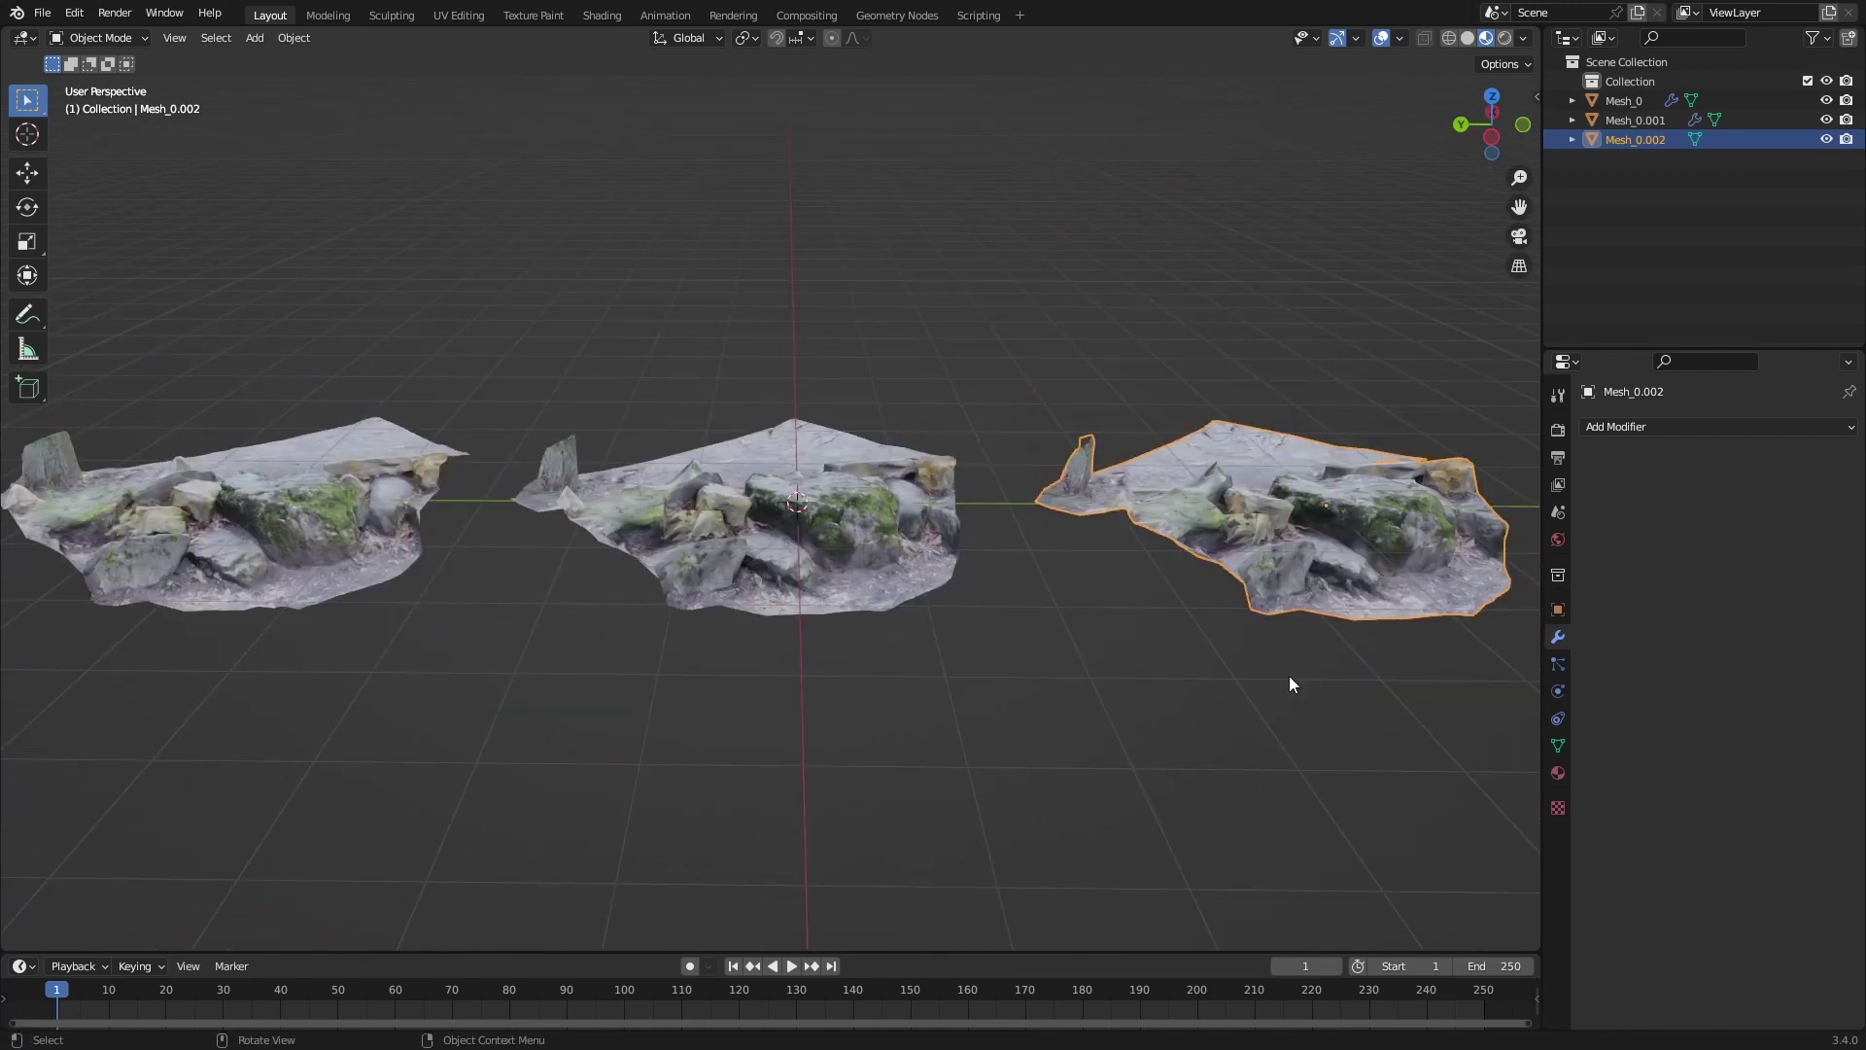
Delete the decimated middle rock and bring the other two scans to the world origin.
click(826, 516)
key(x)
click(826, 515)
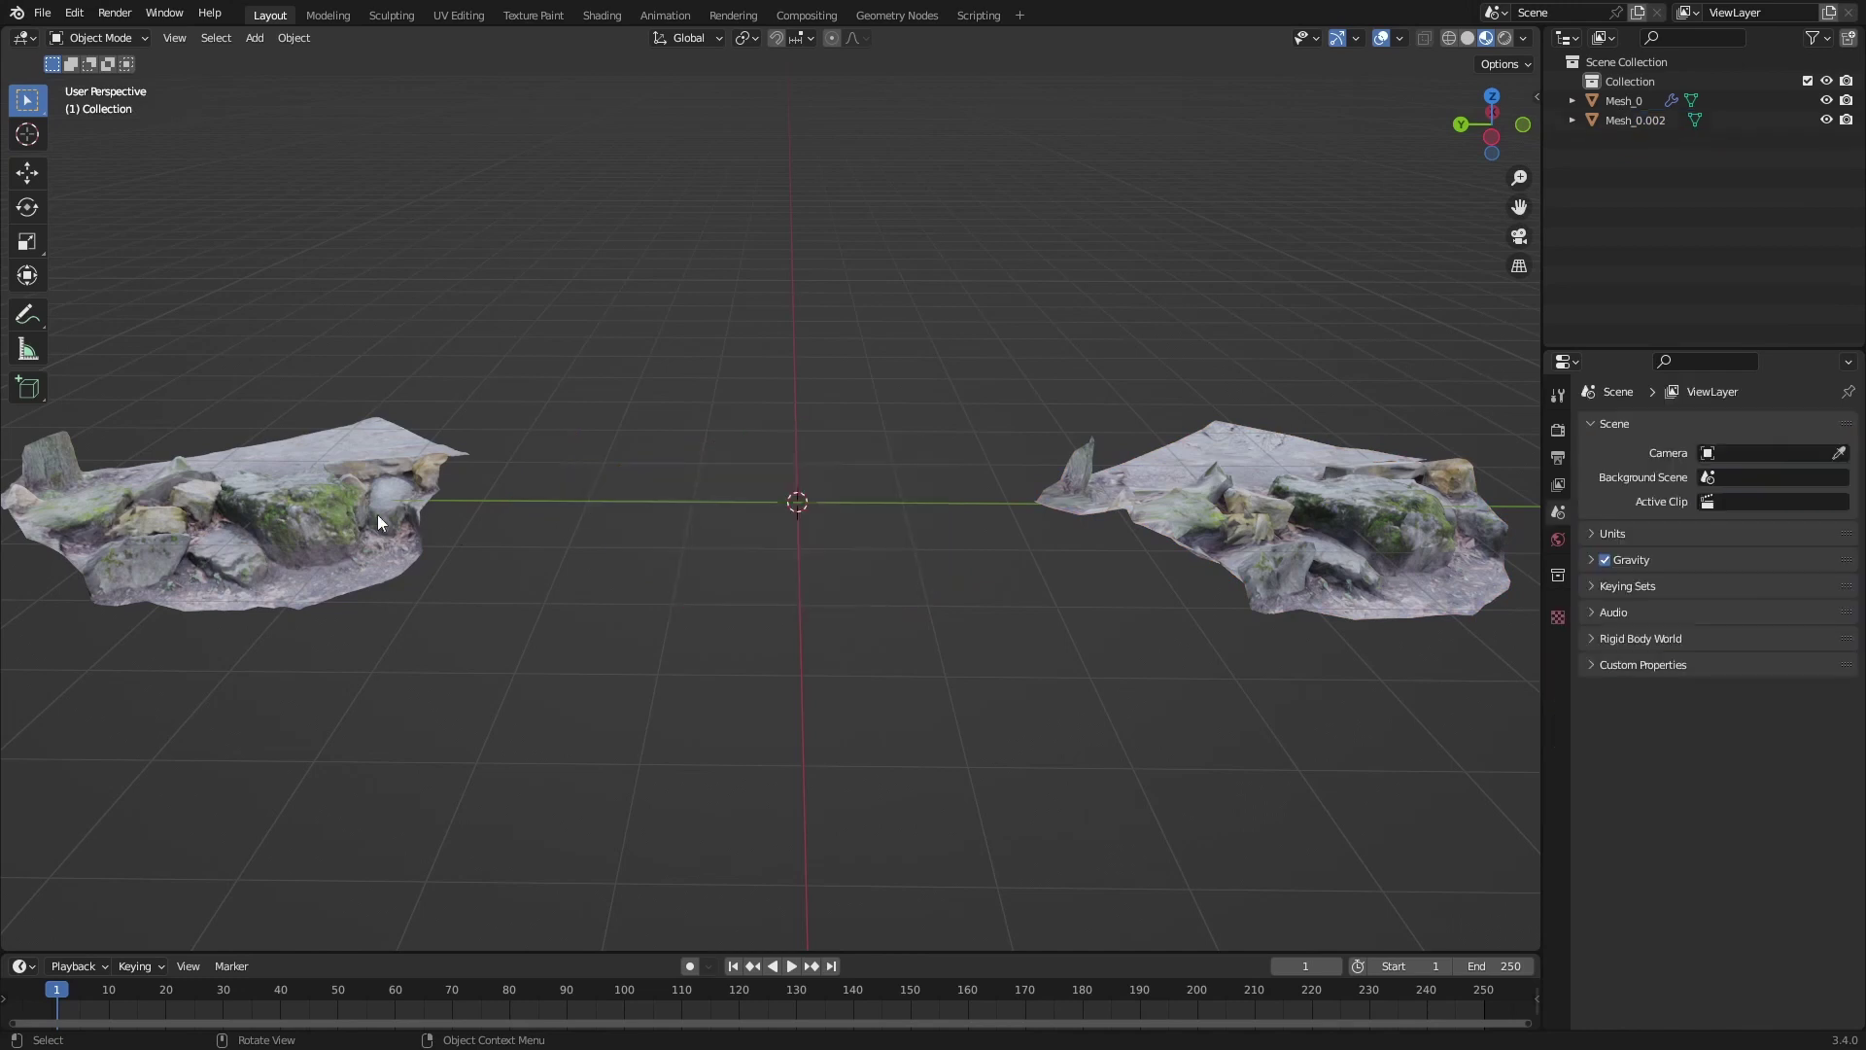
click(381, 522)
key(g)
key(y)
click(958, 631)
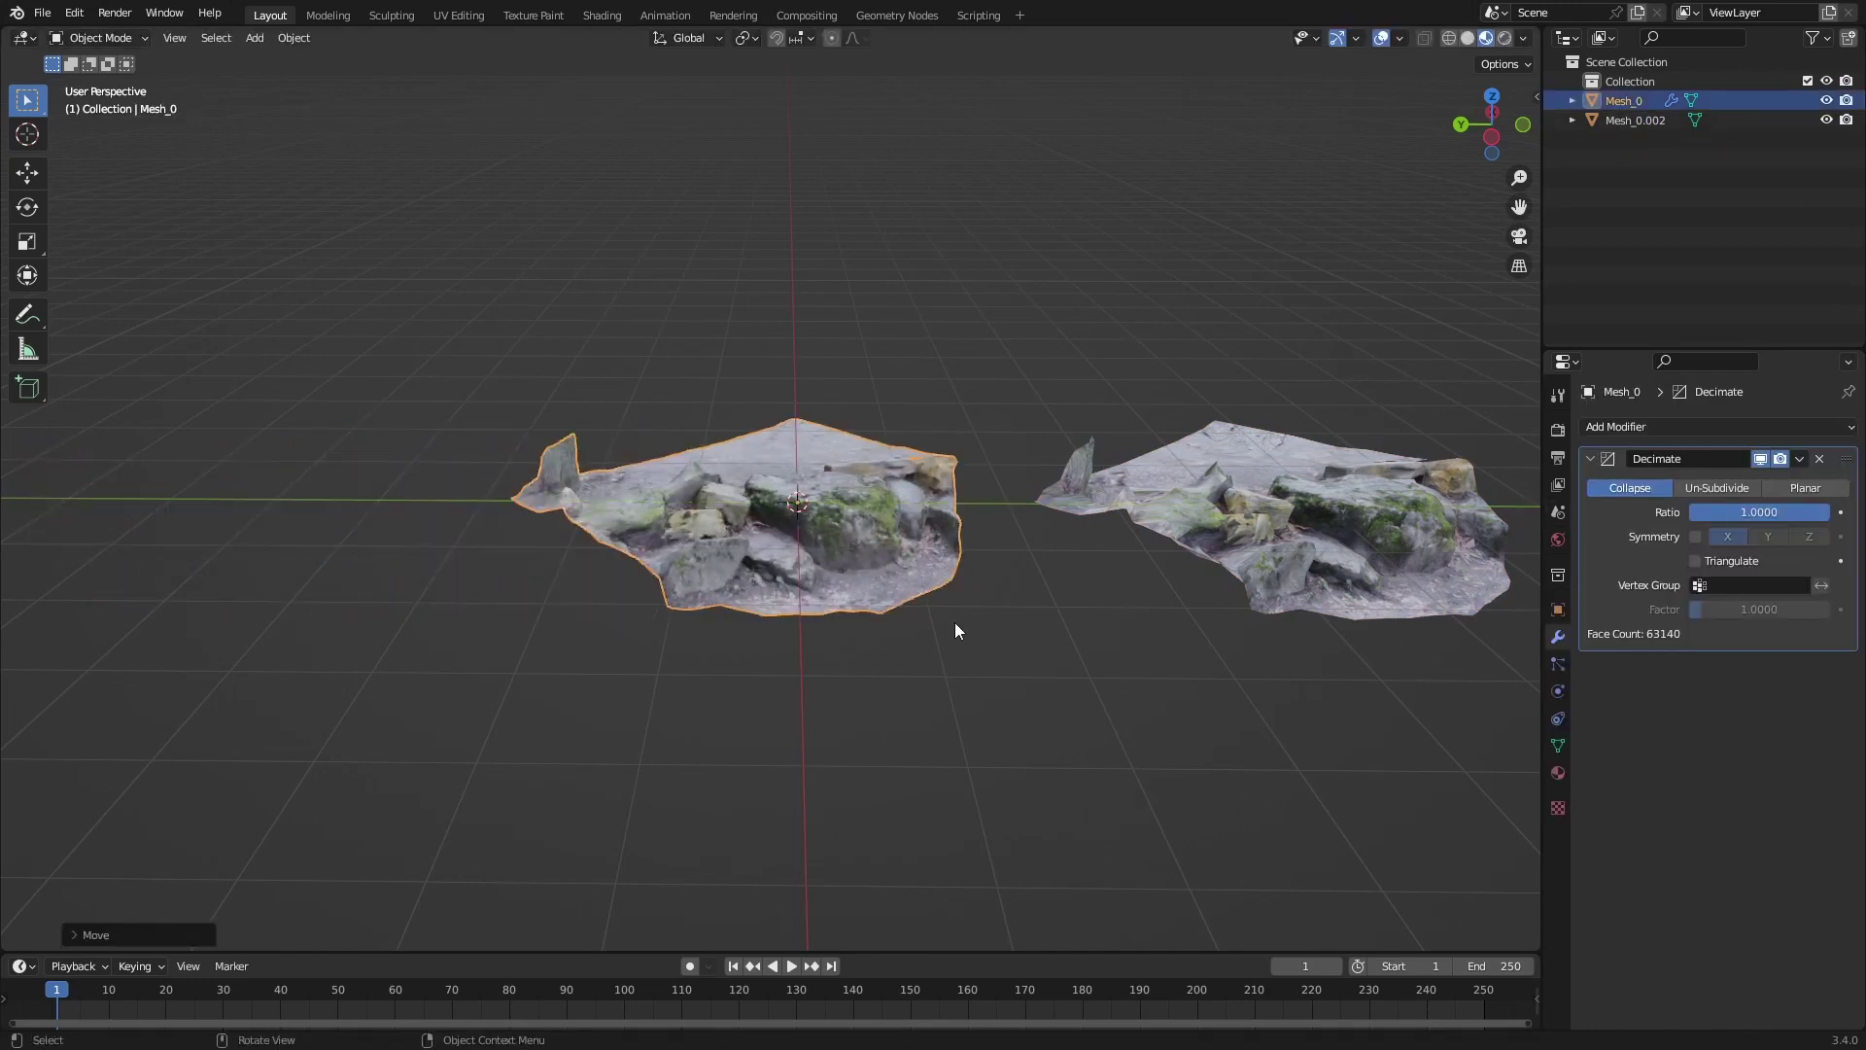
click(1314, 523)
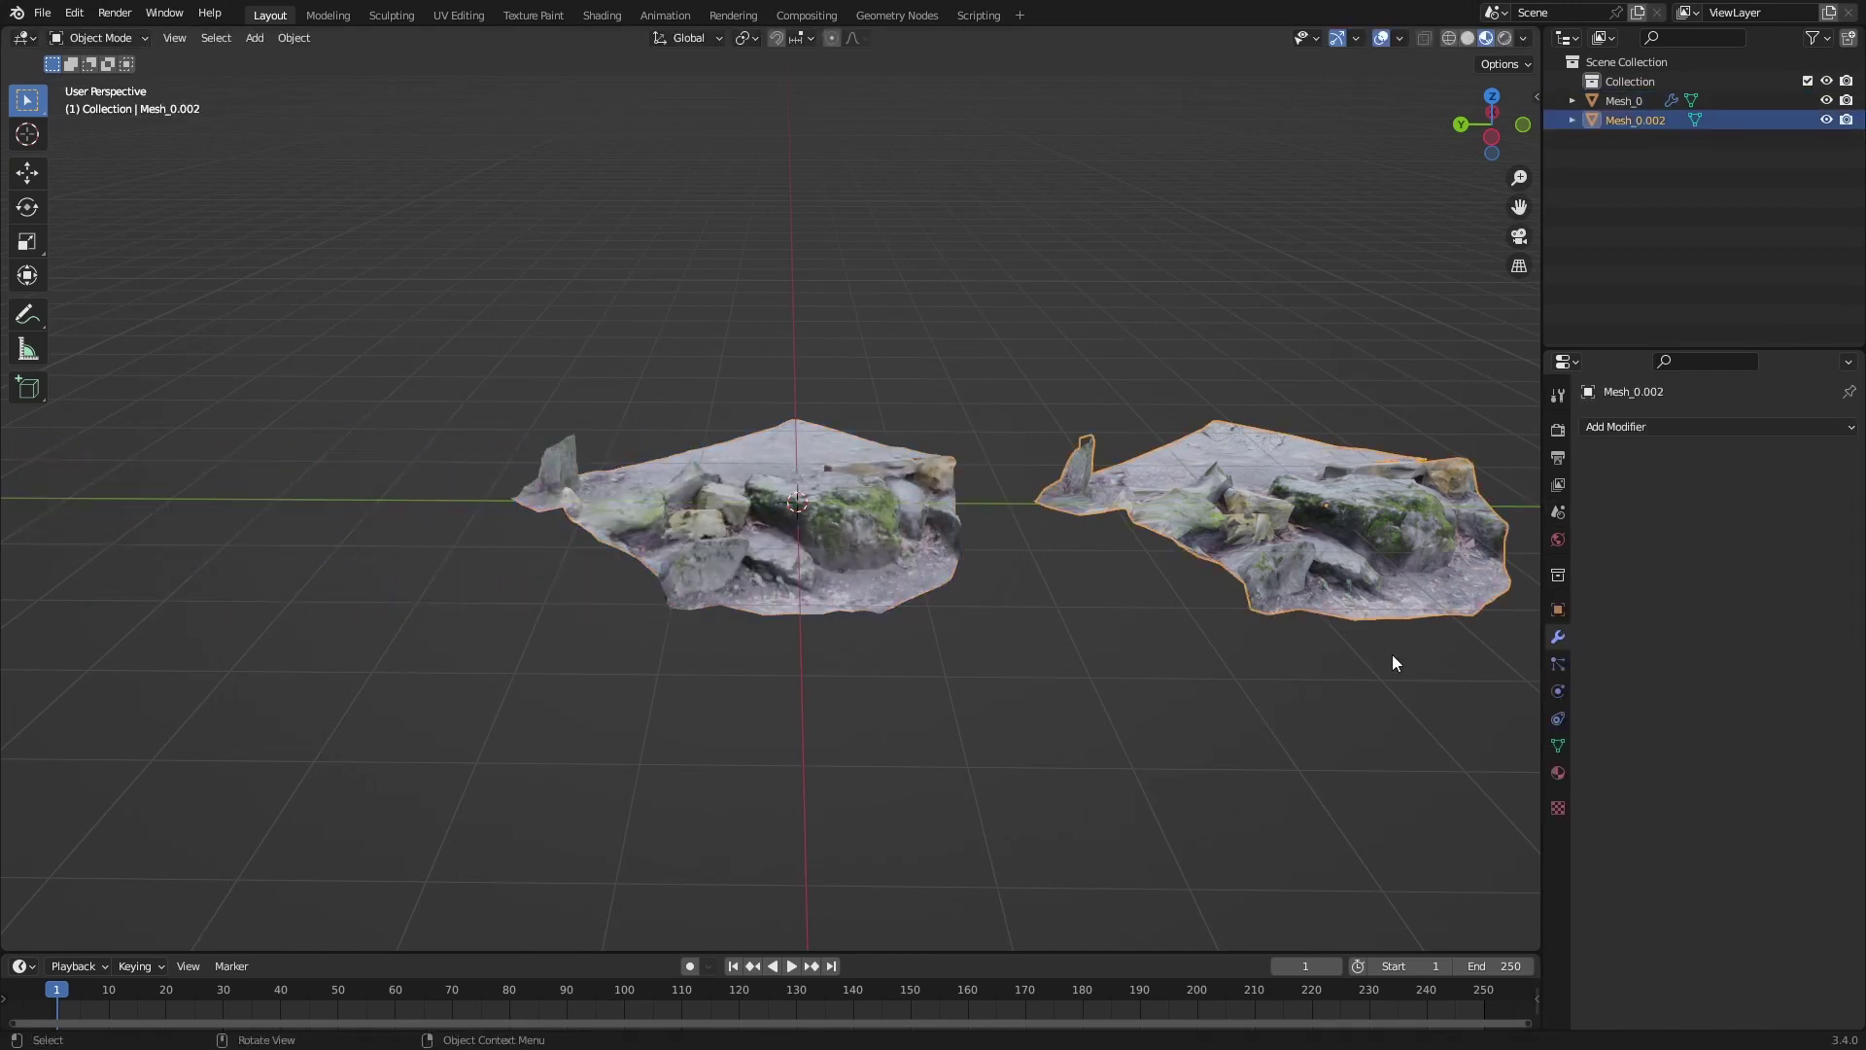
key(alt+g)
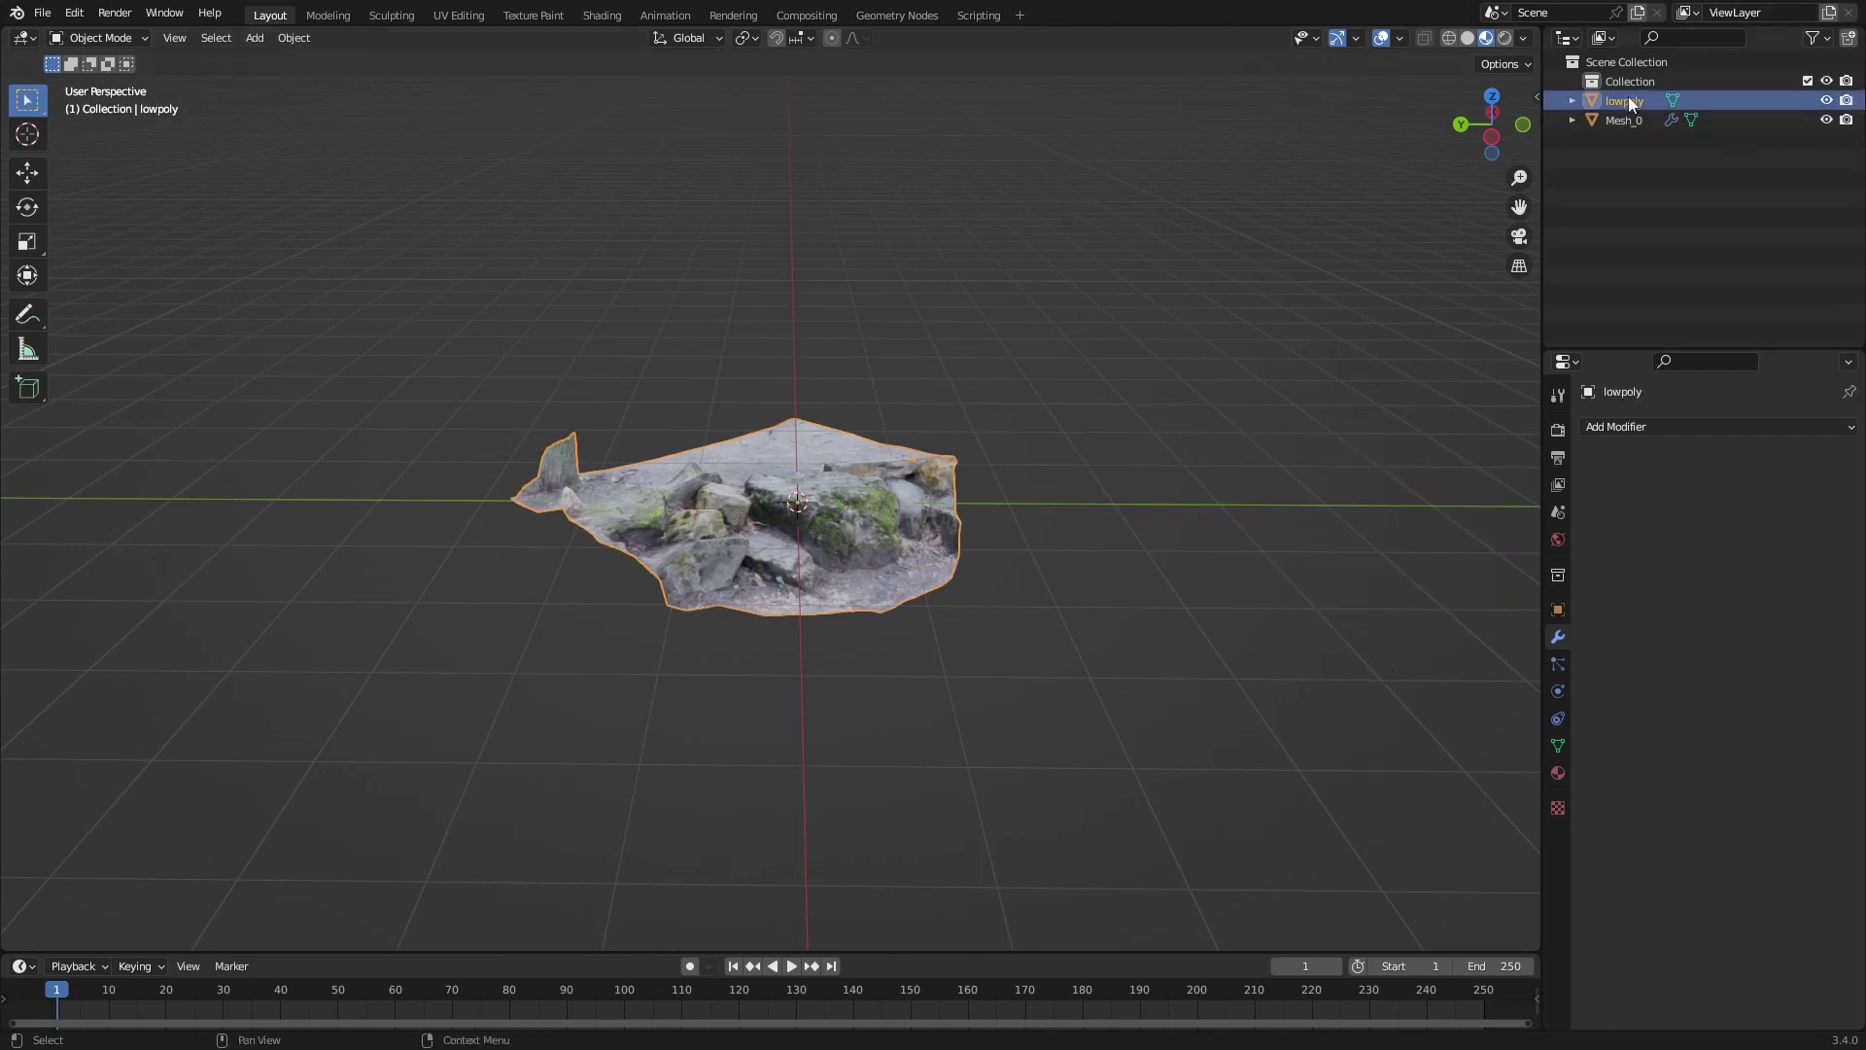
Rename the full-detail rock to 'highpoly'.
double_click(1632, 120)
text(hi)
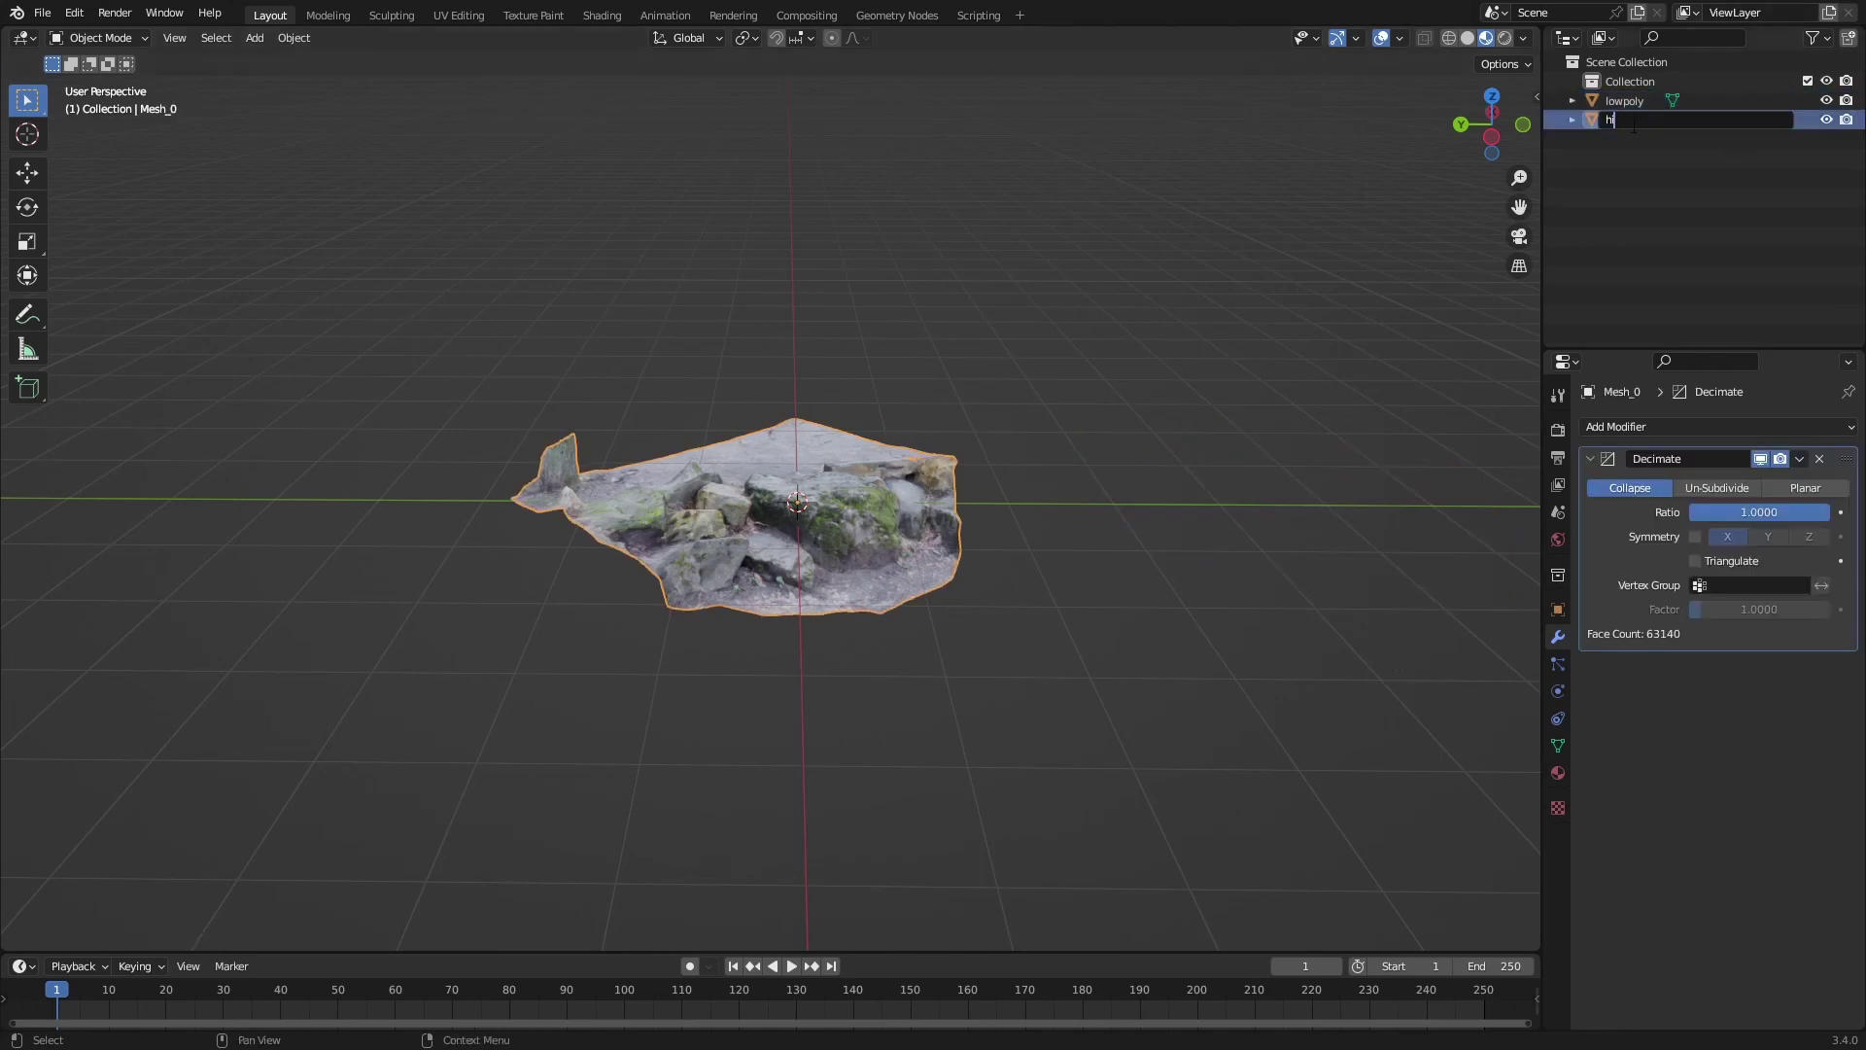
text(ghpoly)
key(Return)
Select the lowpoly rock and zoom out to look down on it from above.
click(883, 454)
scroll(894, 525, up, 10)
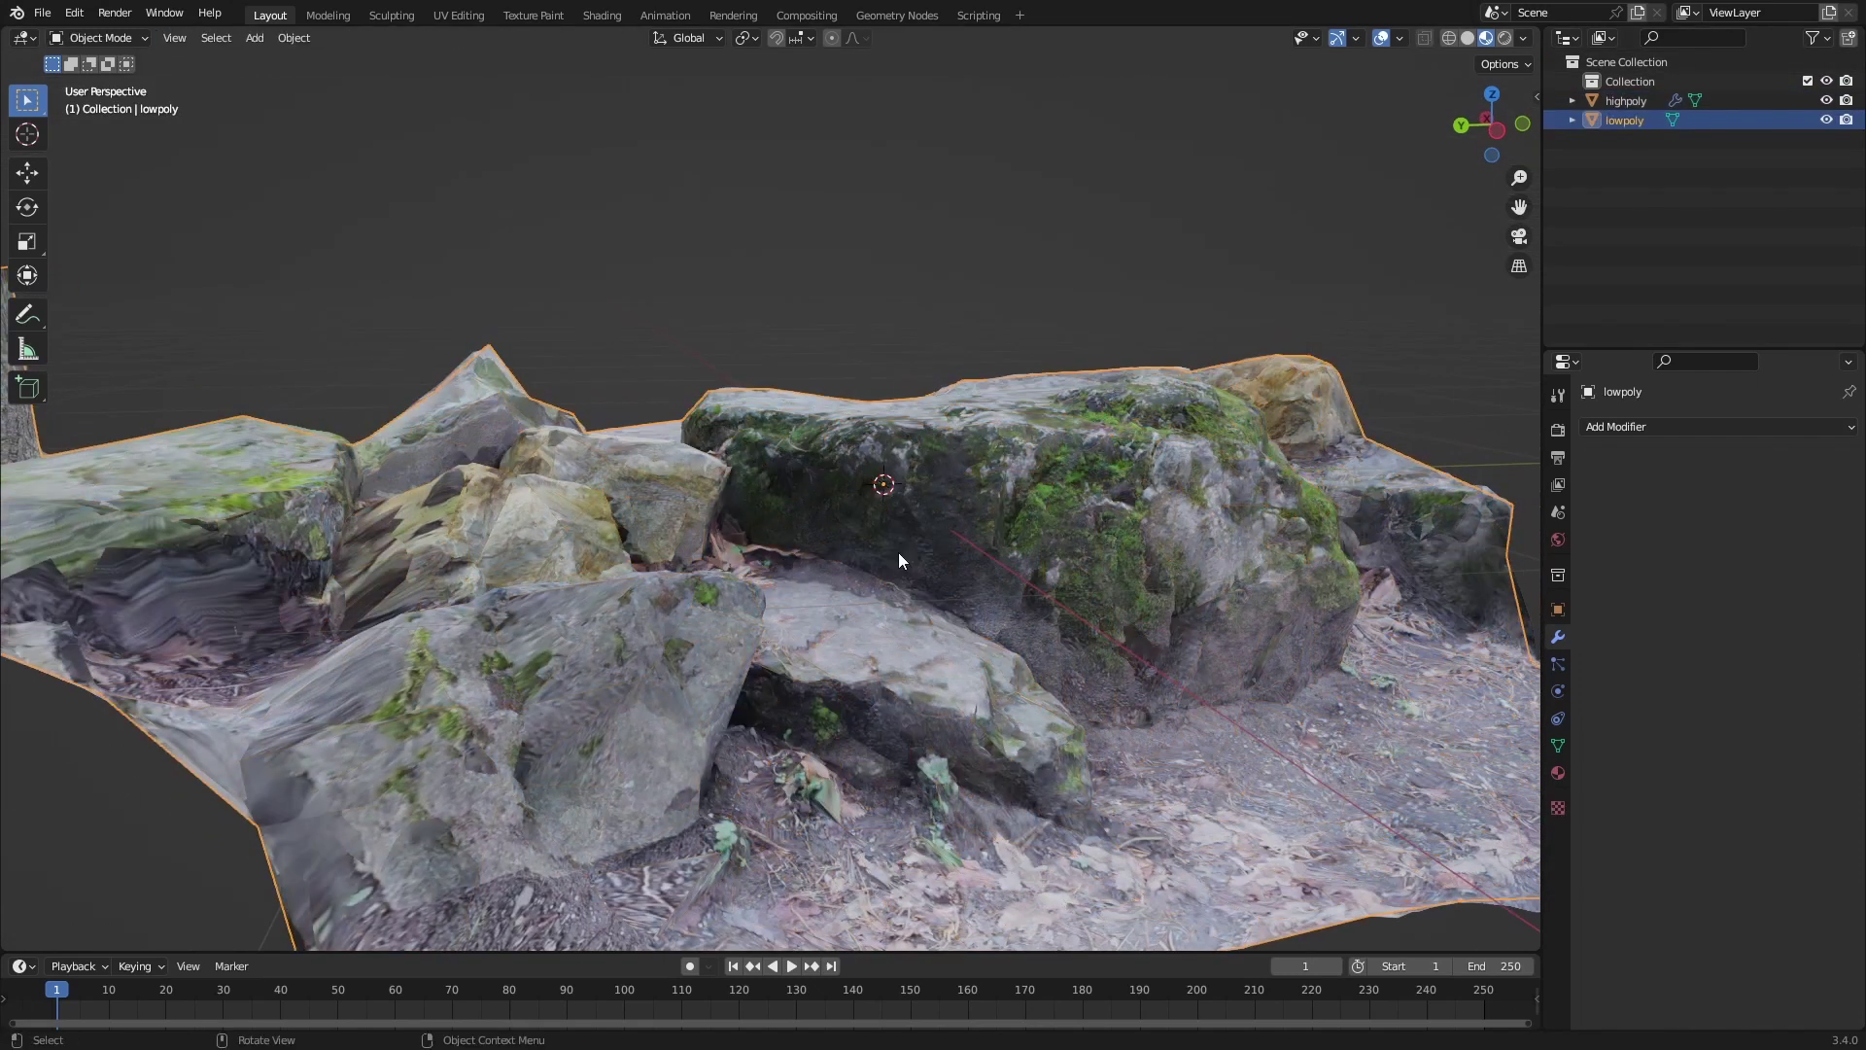
scroll(918, 486, down, 10)
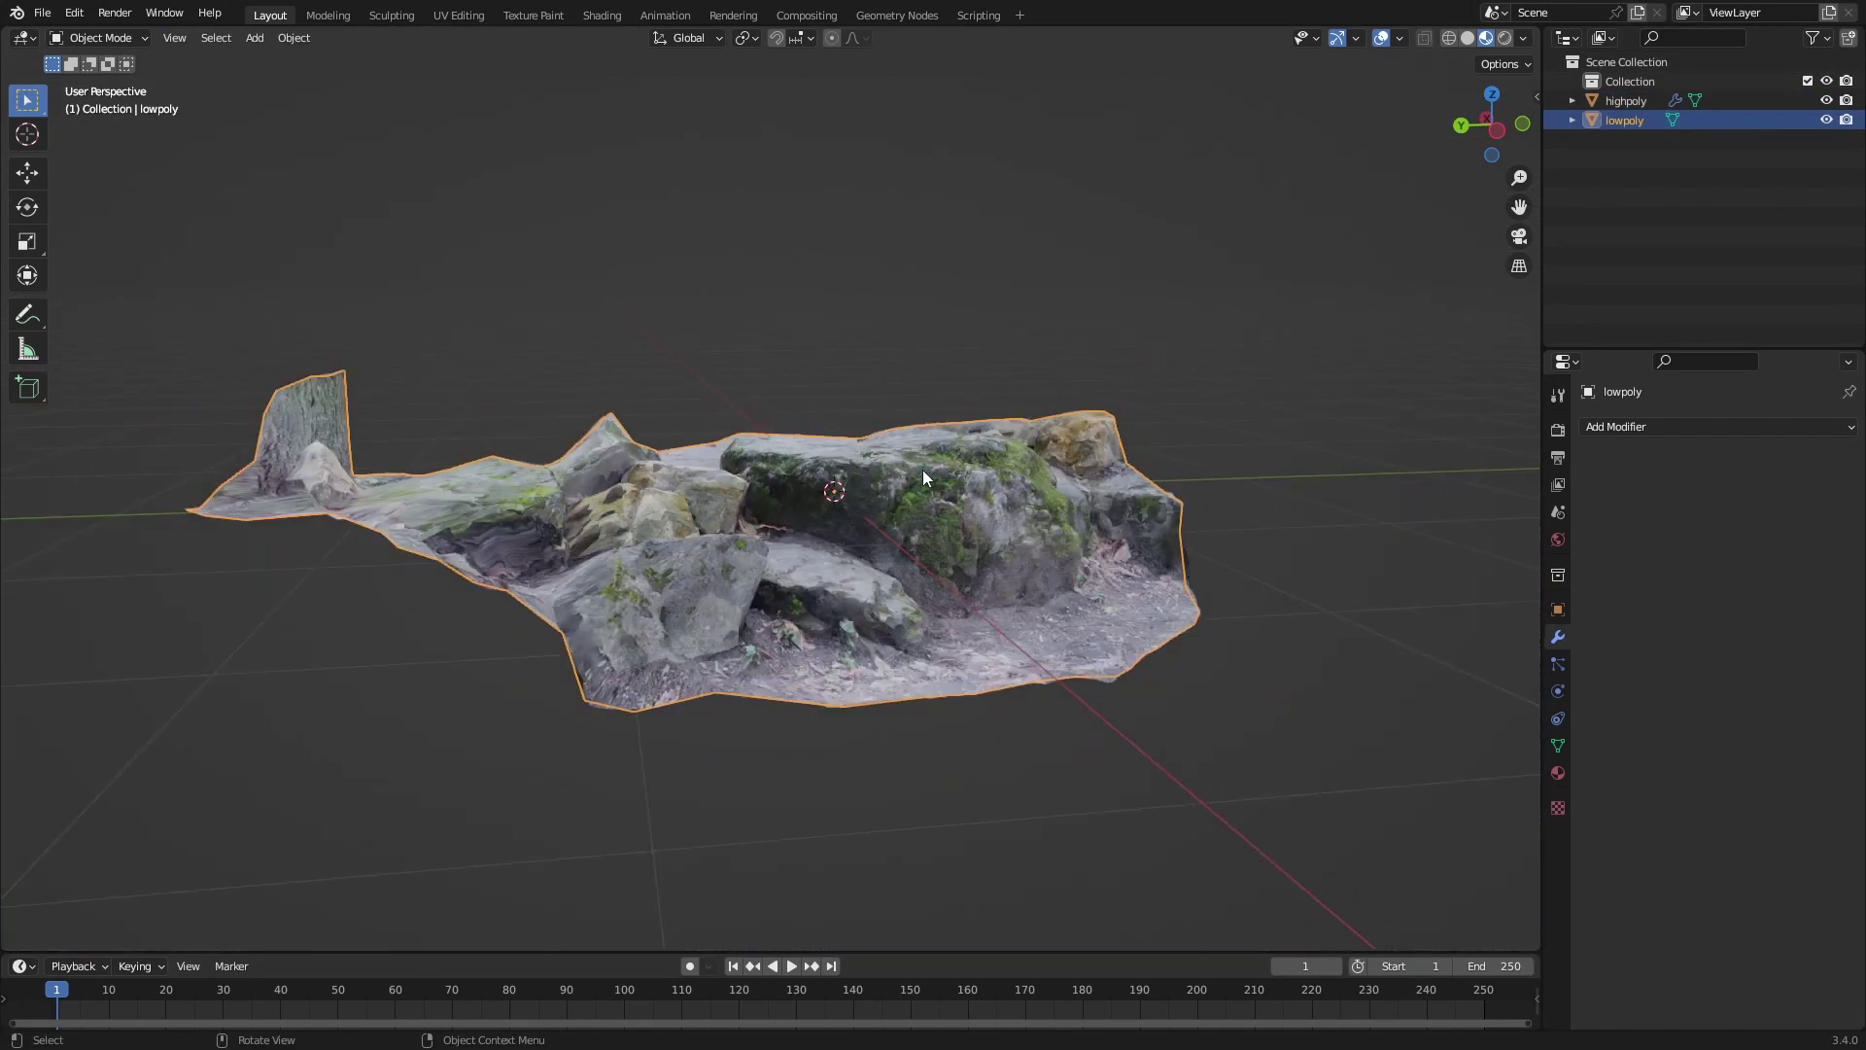
middle_drag(923, 470, 1514, 855)
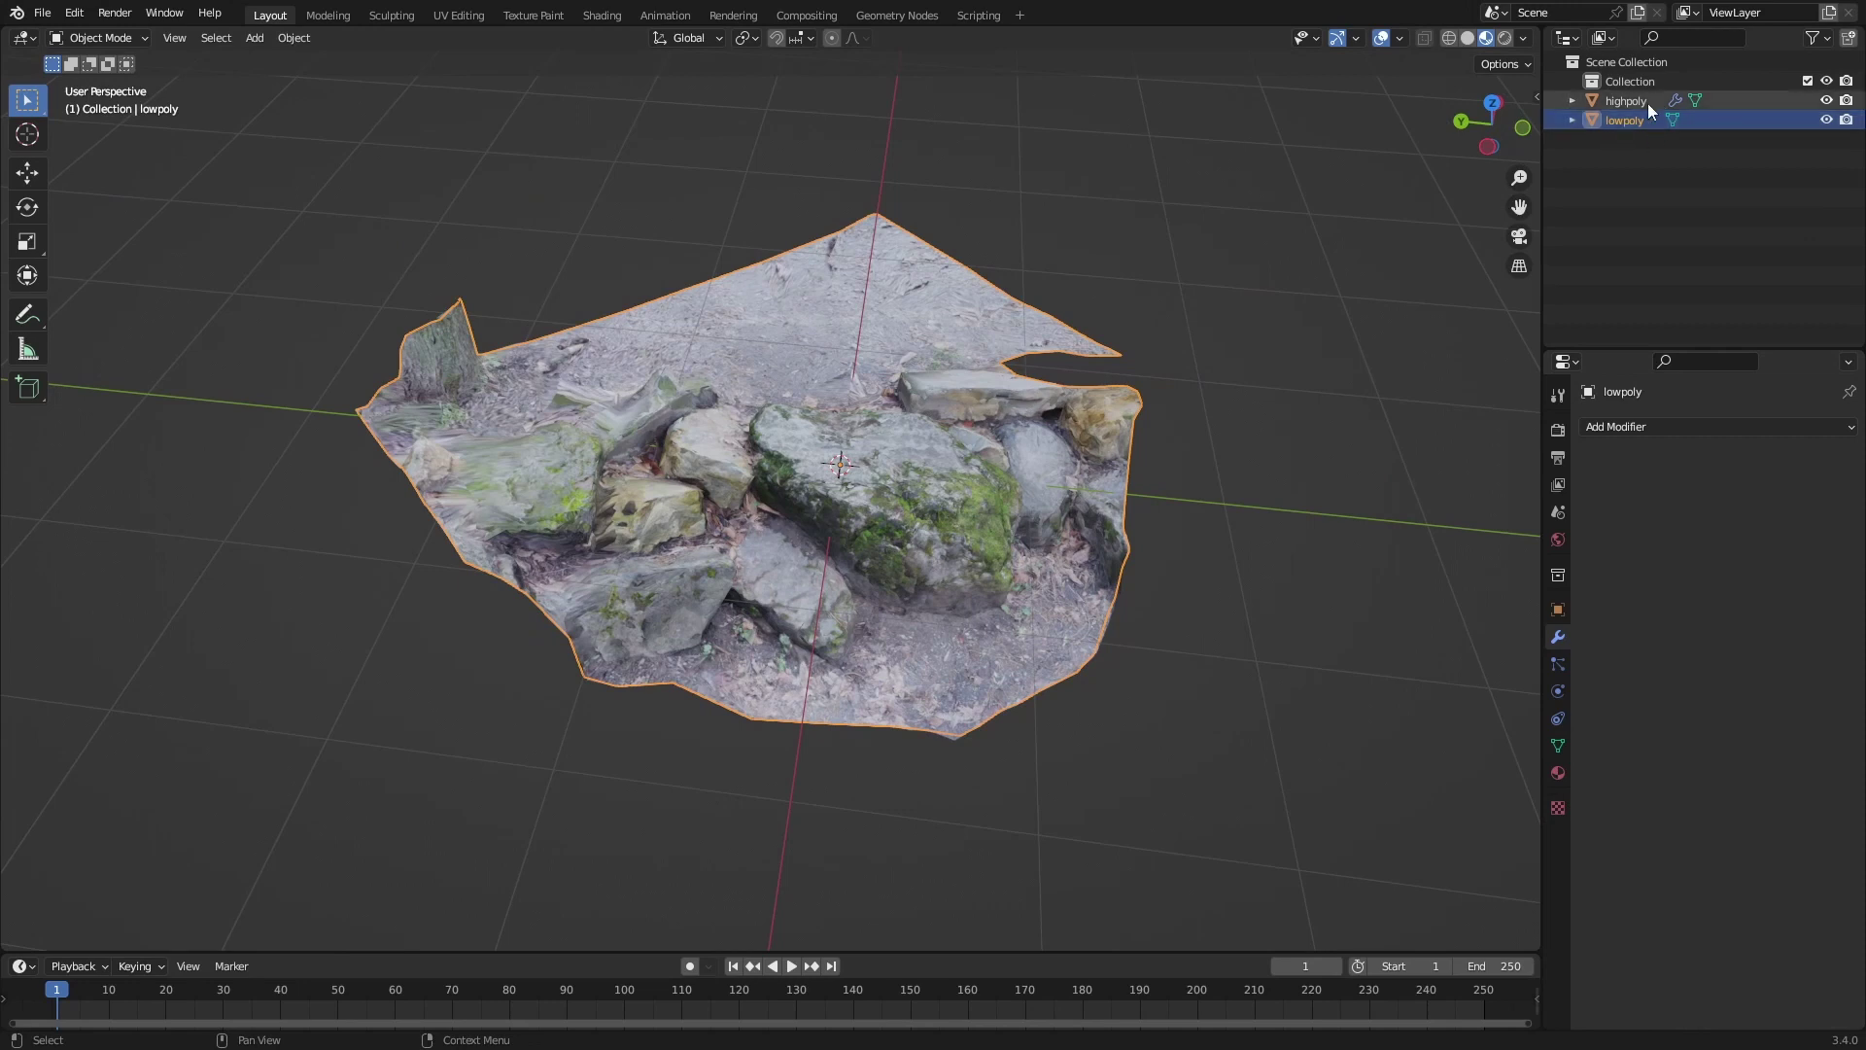
Replace Material_0 on the lowpoly rock with a new material named 'lowpoly textures'.
click(1558, 773)
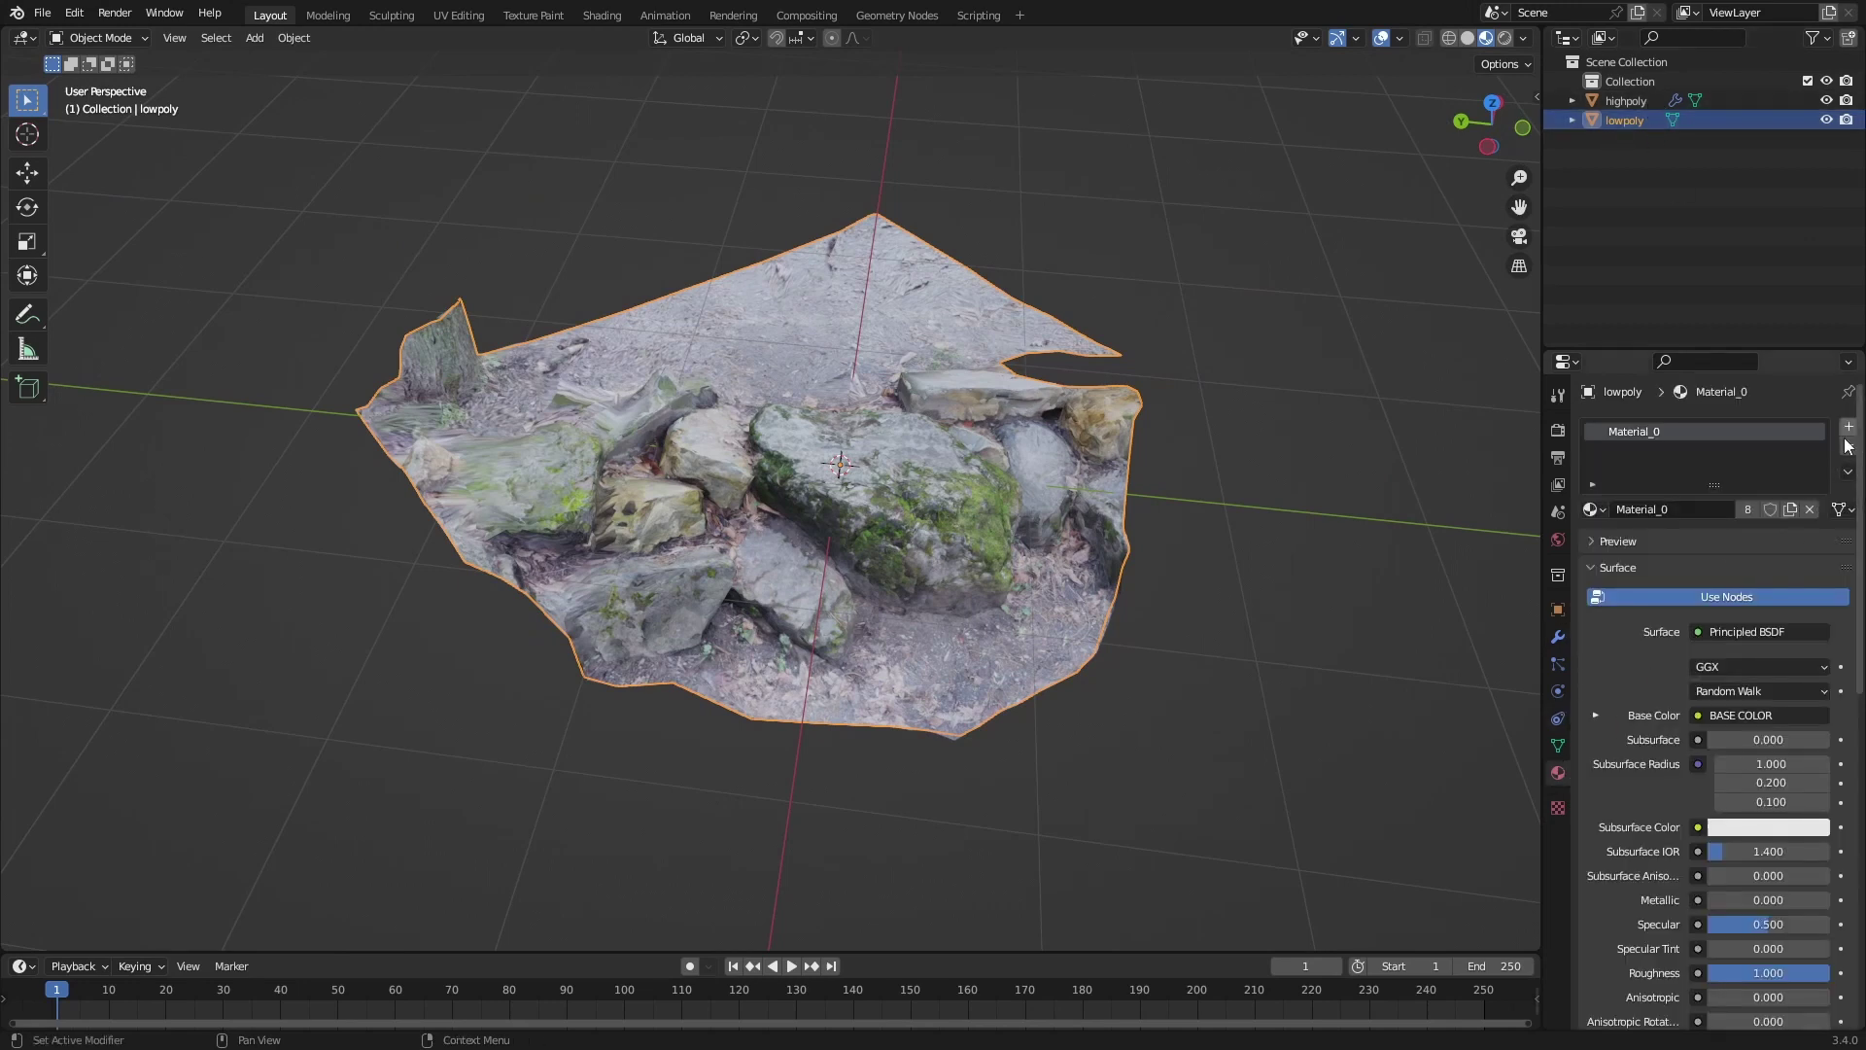
click(1808, 509)
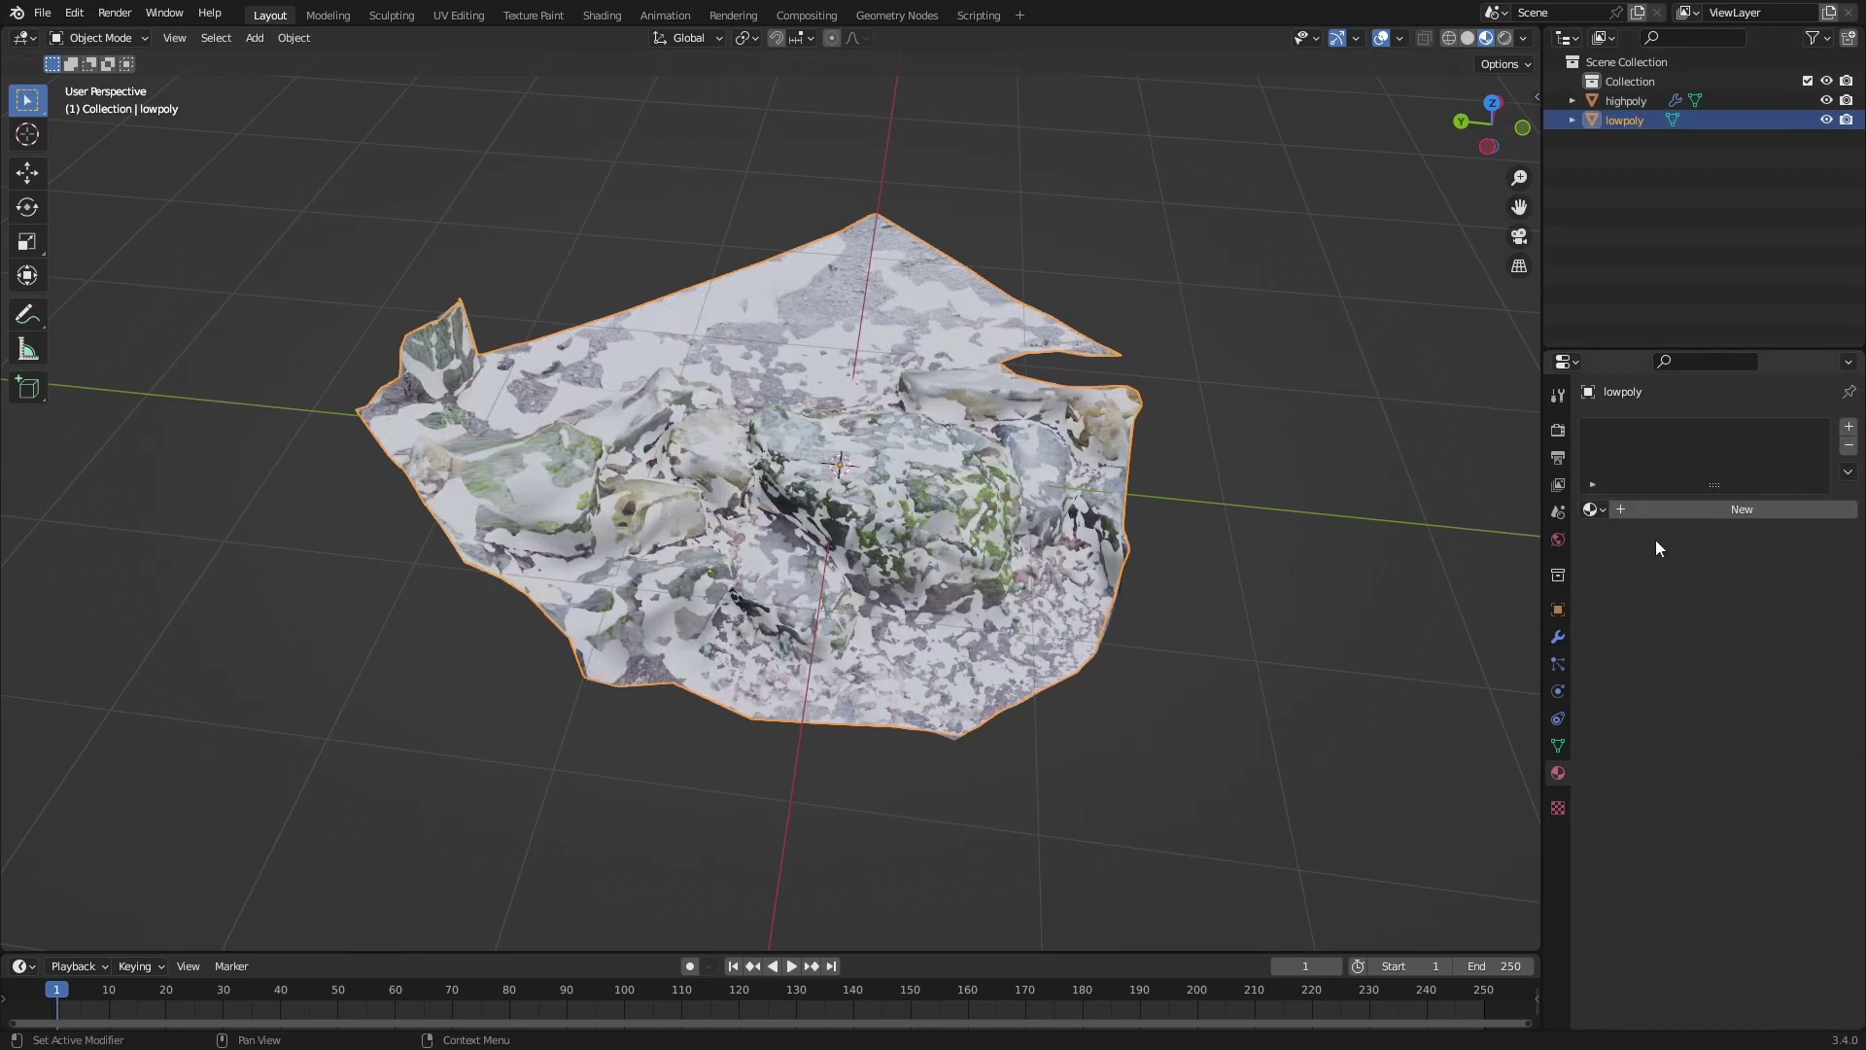
click(1687, 511)
mouse_move(1223, 554)
middle_down()
mouse_move(1236, 505)
mouse_move(1210, 574)
middle_up()
double_click(1679, 513)
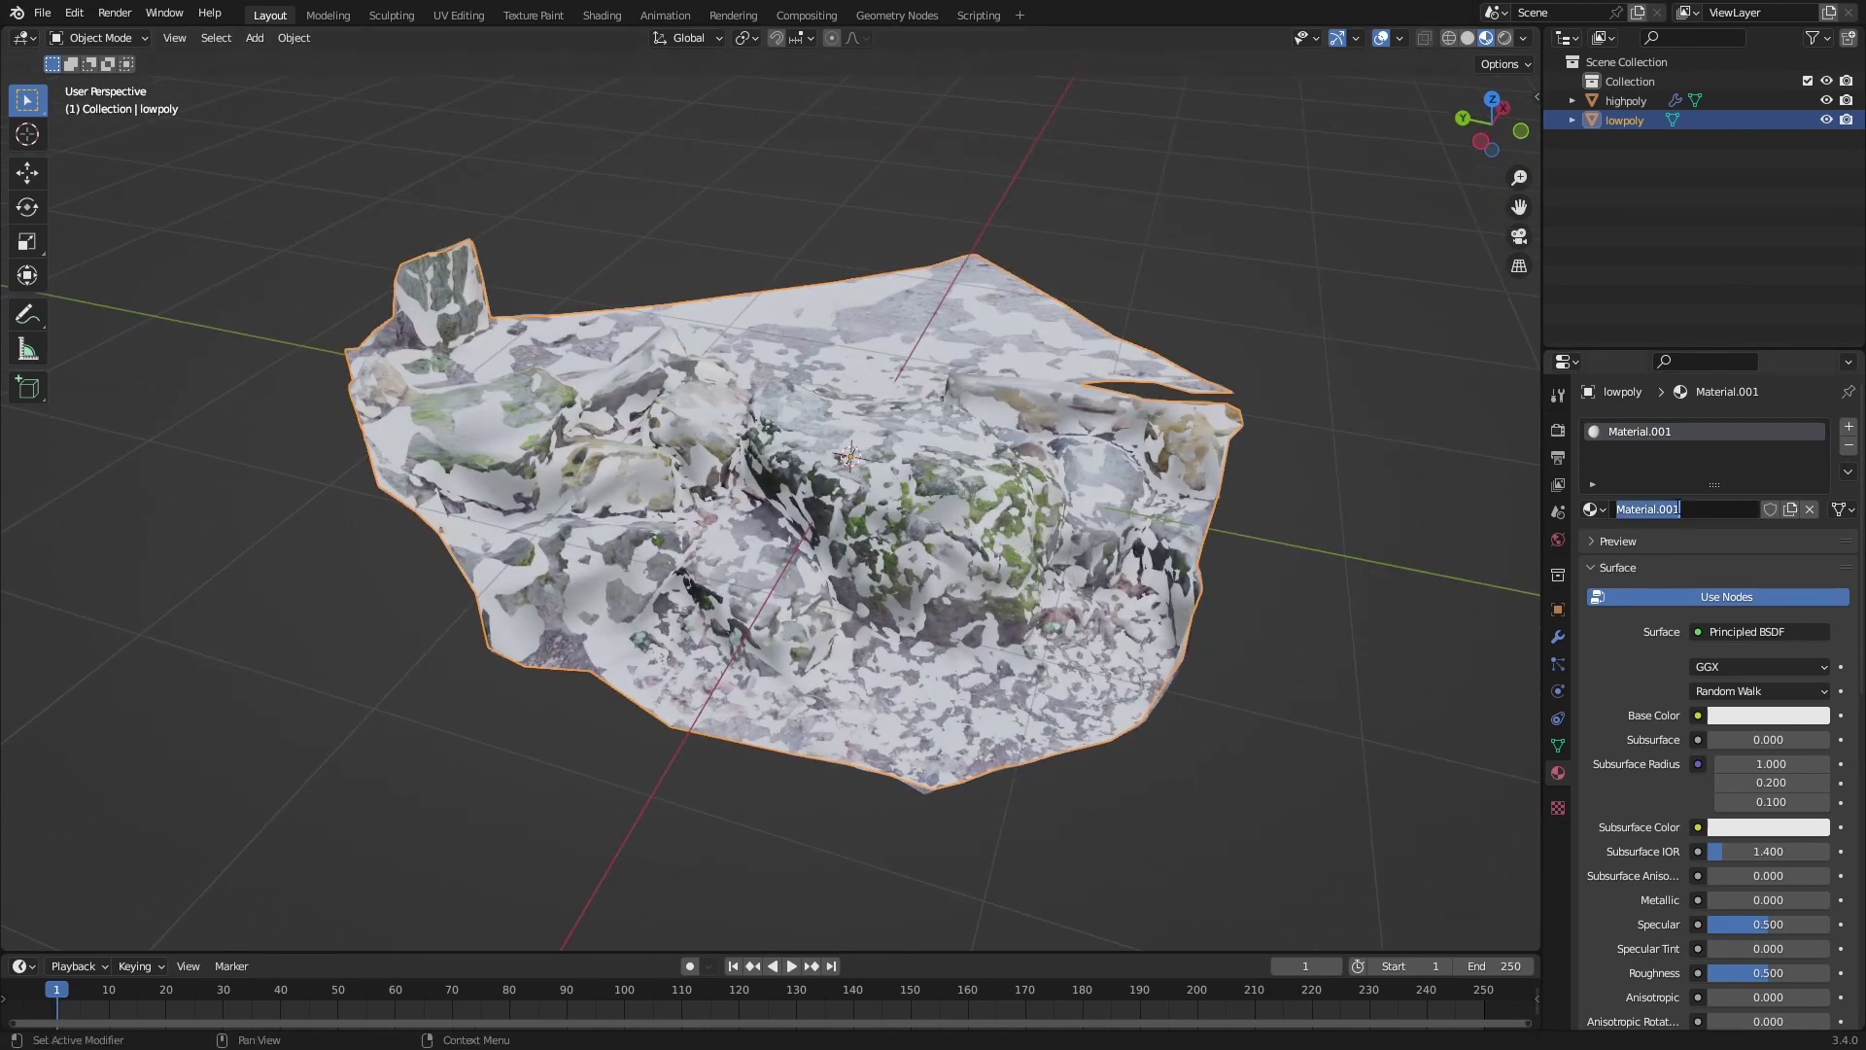
key(BackSpace)
key(Return)
click(23, 965)
Turn the timeline into an enlarged Shader Editor and add an Image Texture node.
click(68, 904)
drag(562, 952, 545, 556)
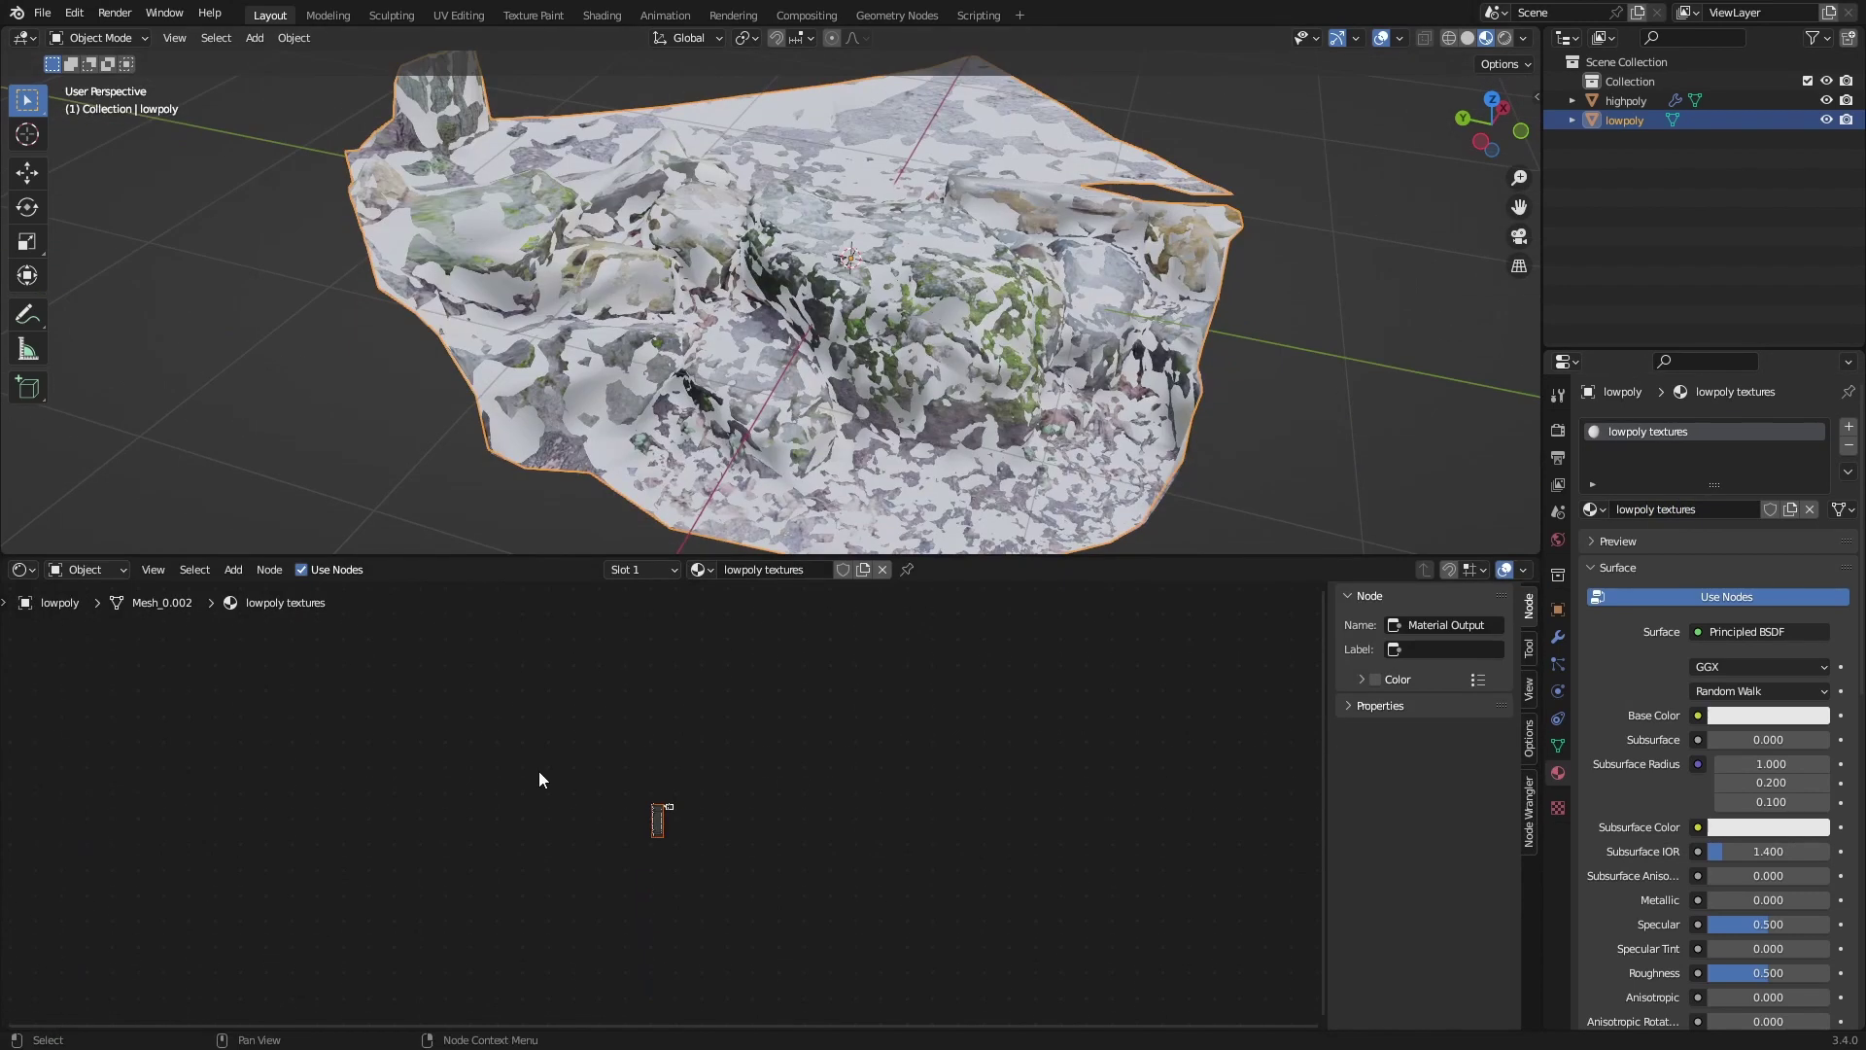
scroll(540, 780, up, 12)
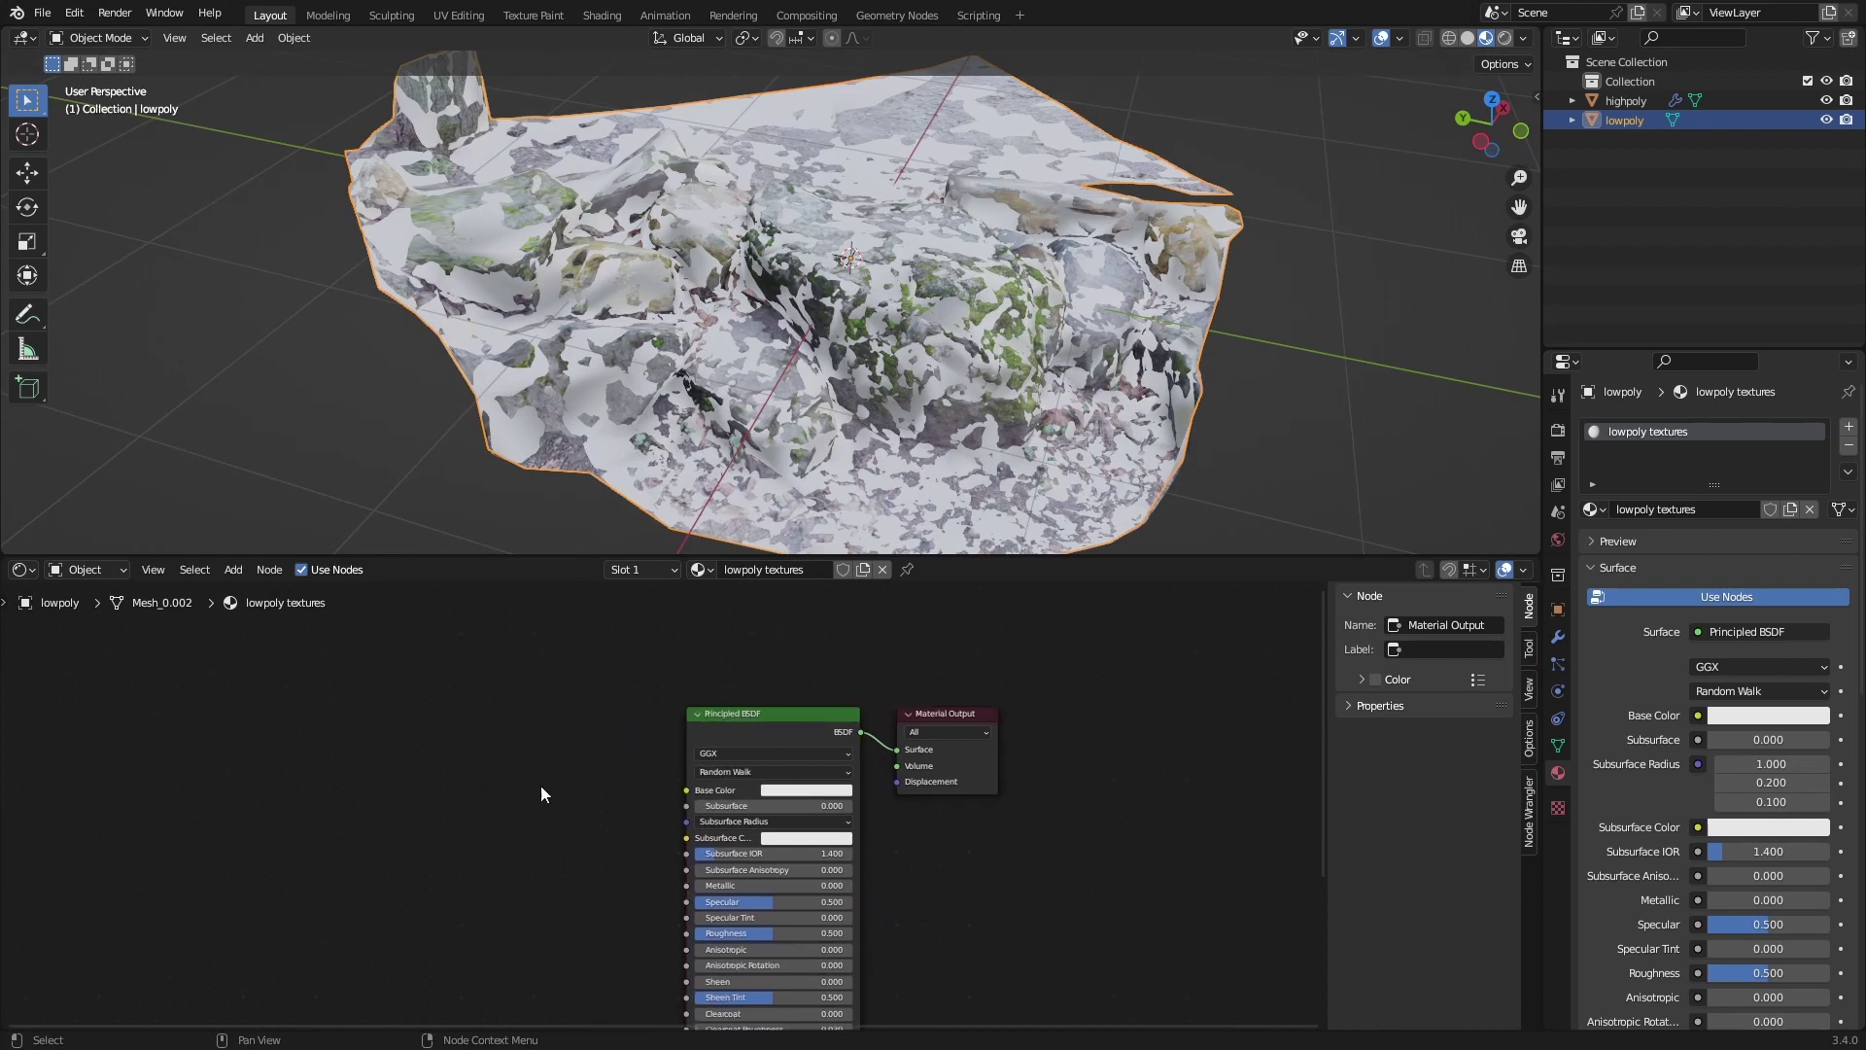
key(shift+a)
click(541, 784)
text(image)
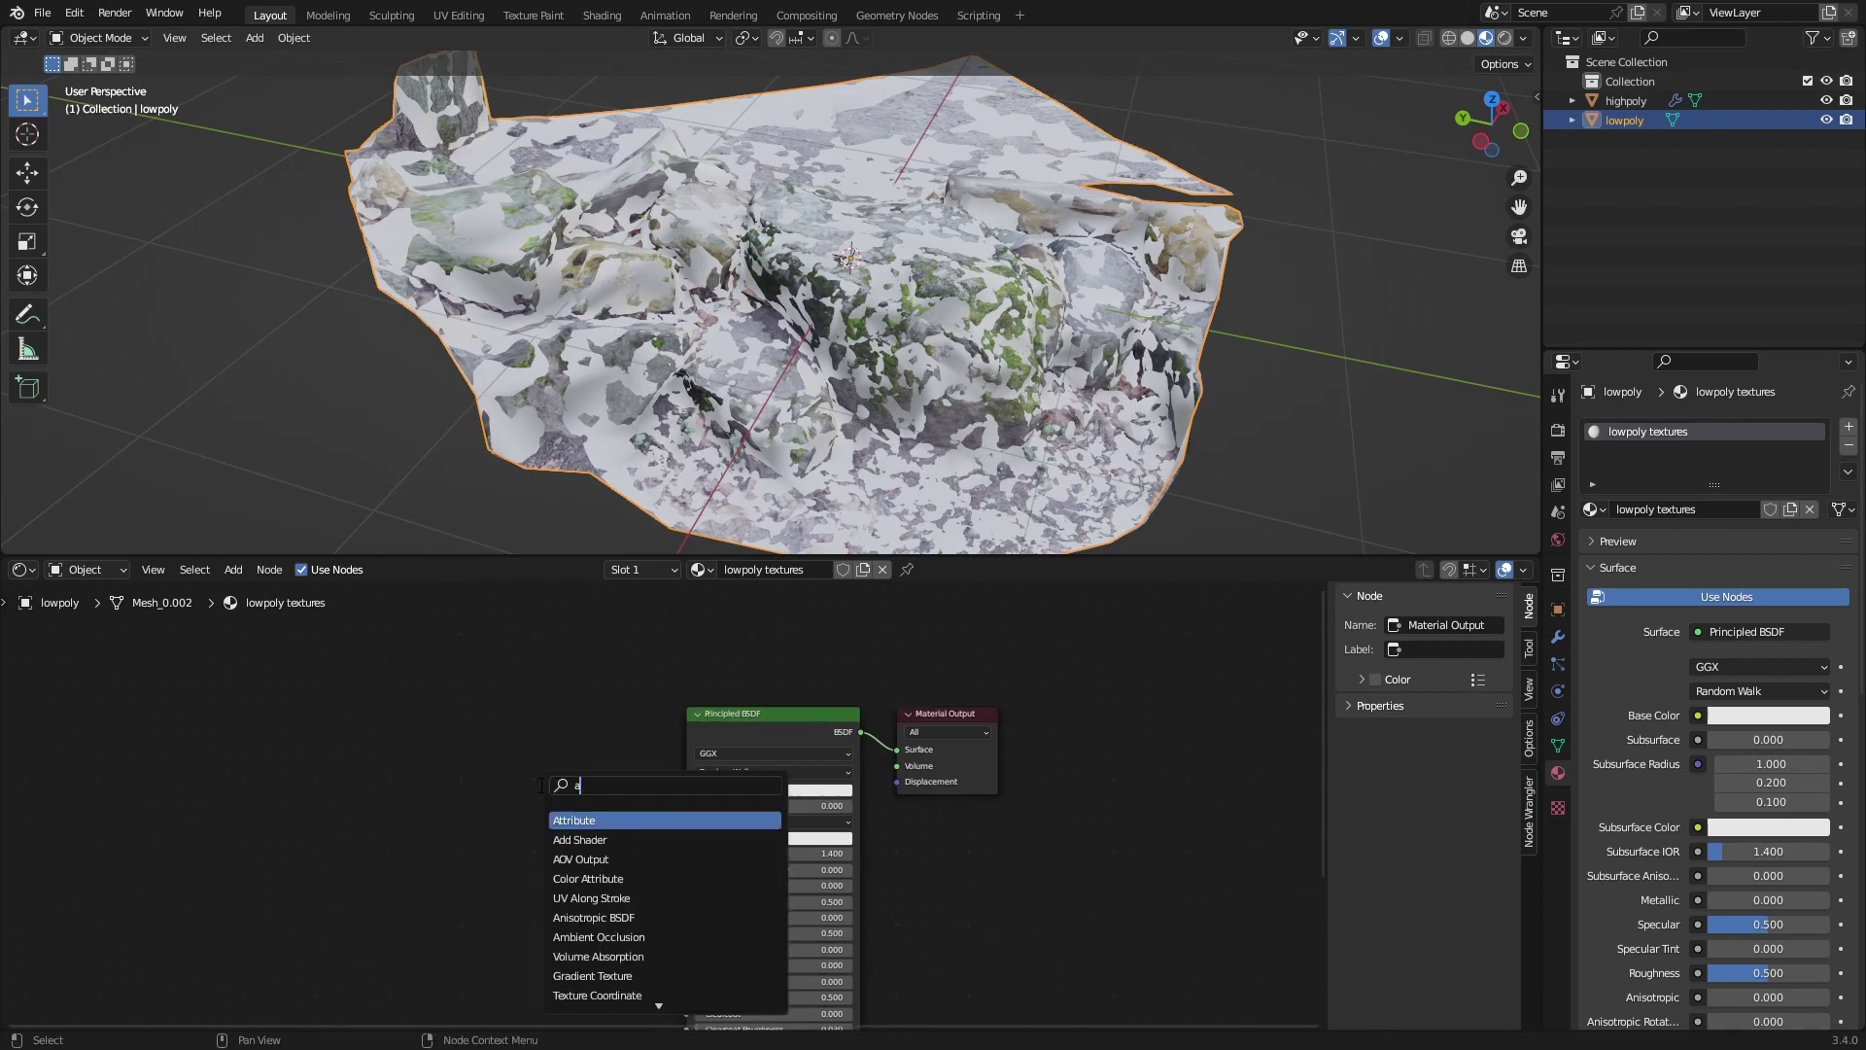
key(Return)
scroll(618, 781, up, 2)
click(618, 781)
Set up a new image named rock_normal at 2048 px for the texture node.
click(544, 801)
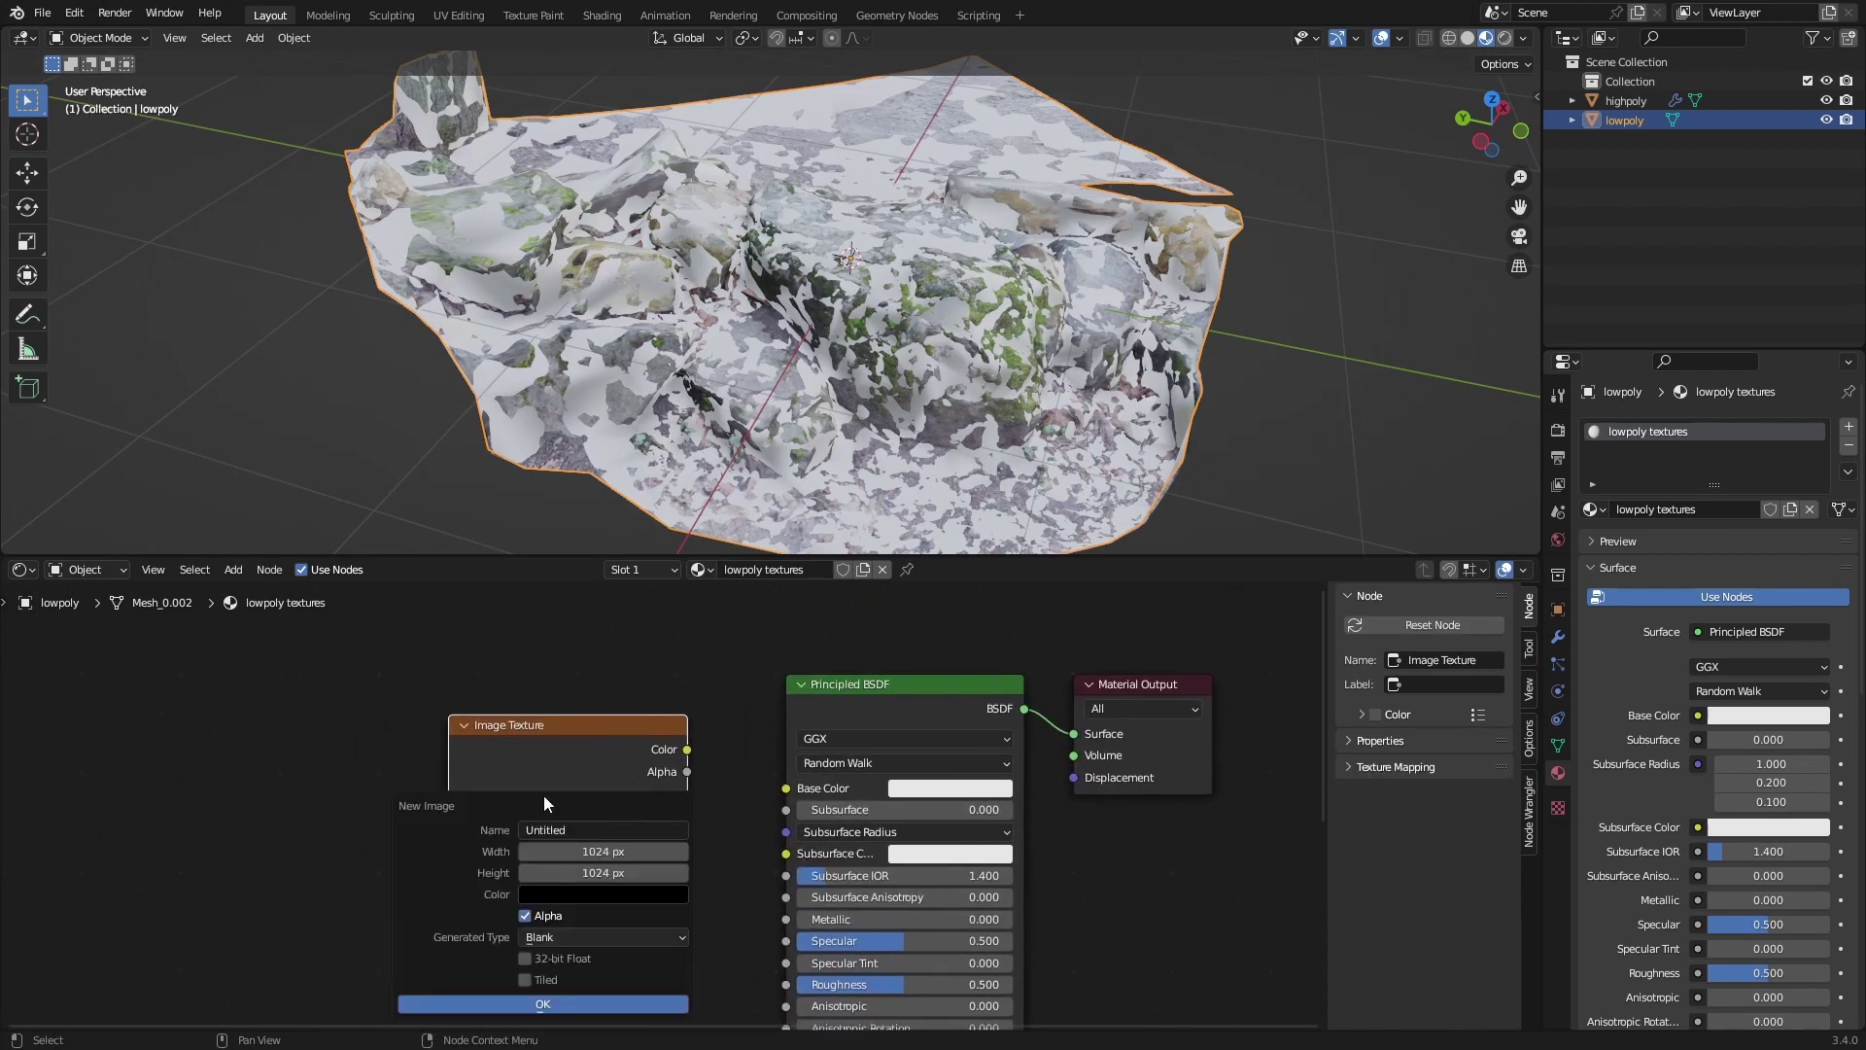
click(590, 828)
text(rock_r)
click(610, 852)
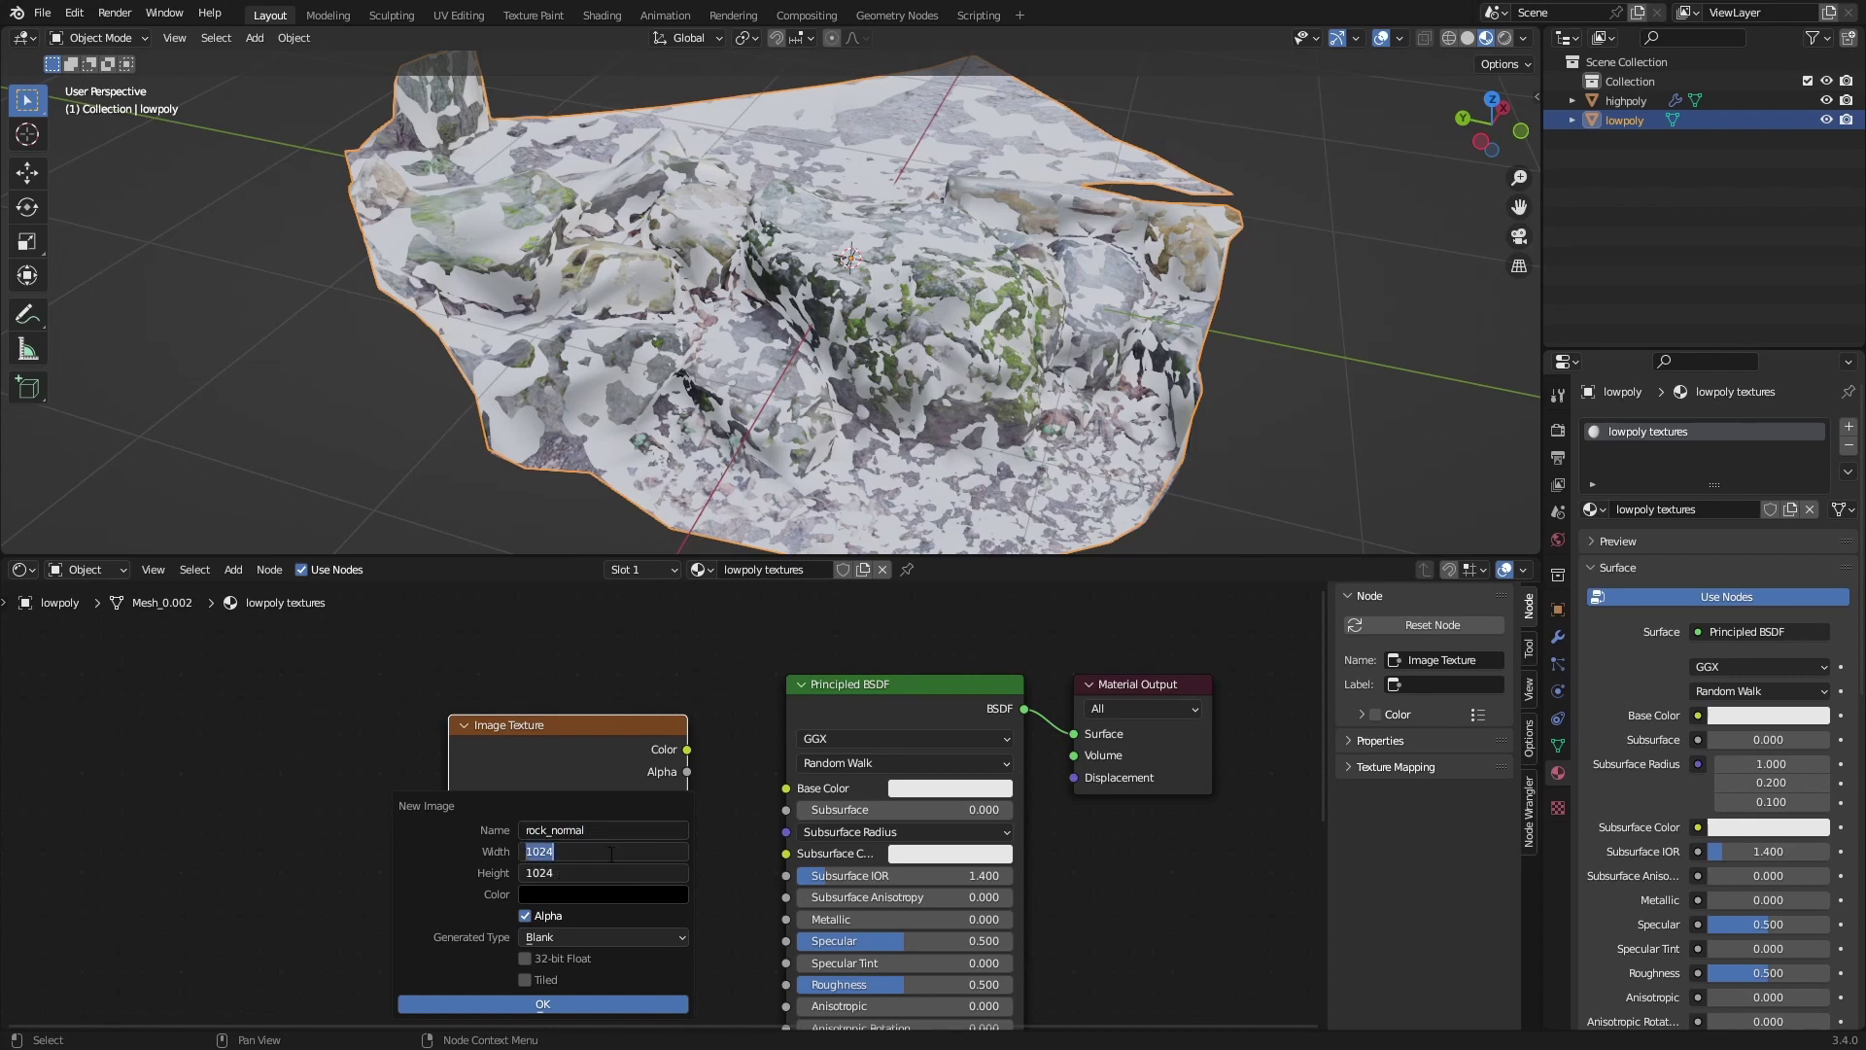
click(610, 852)
key(Return)
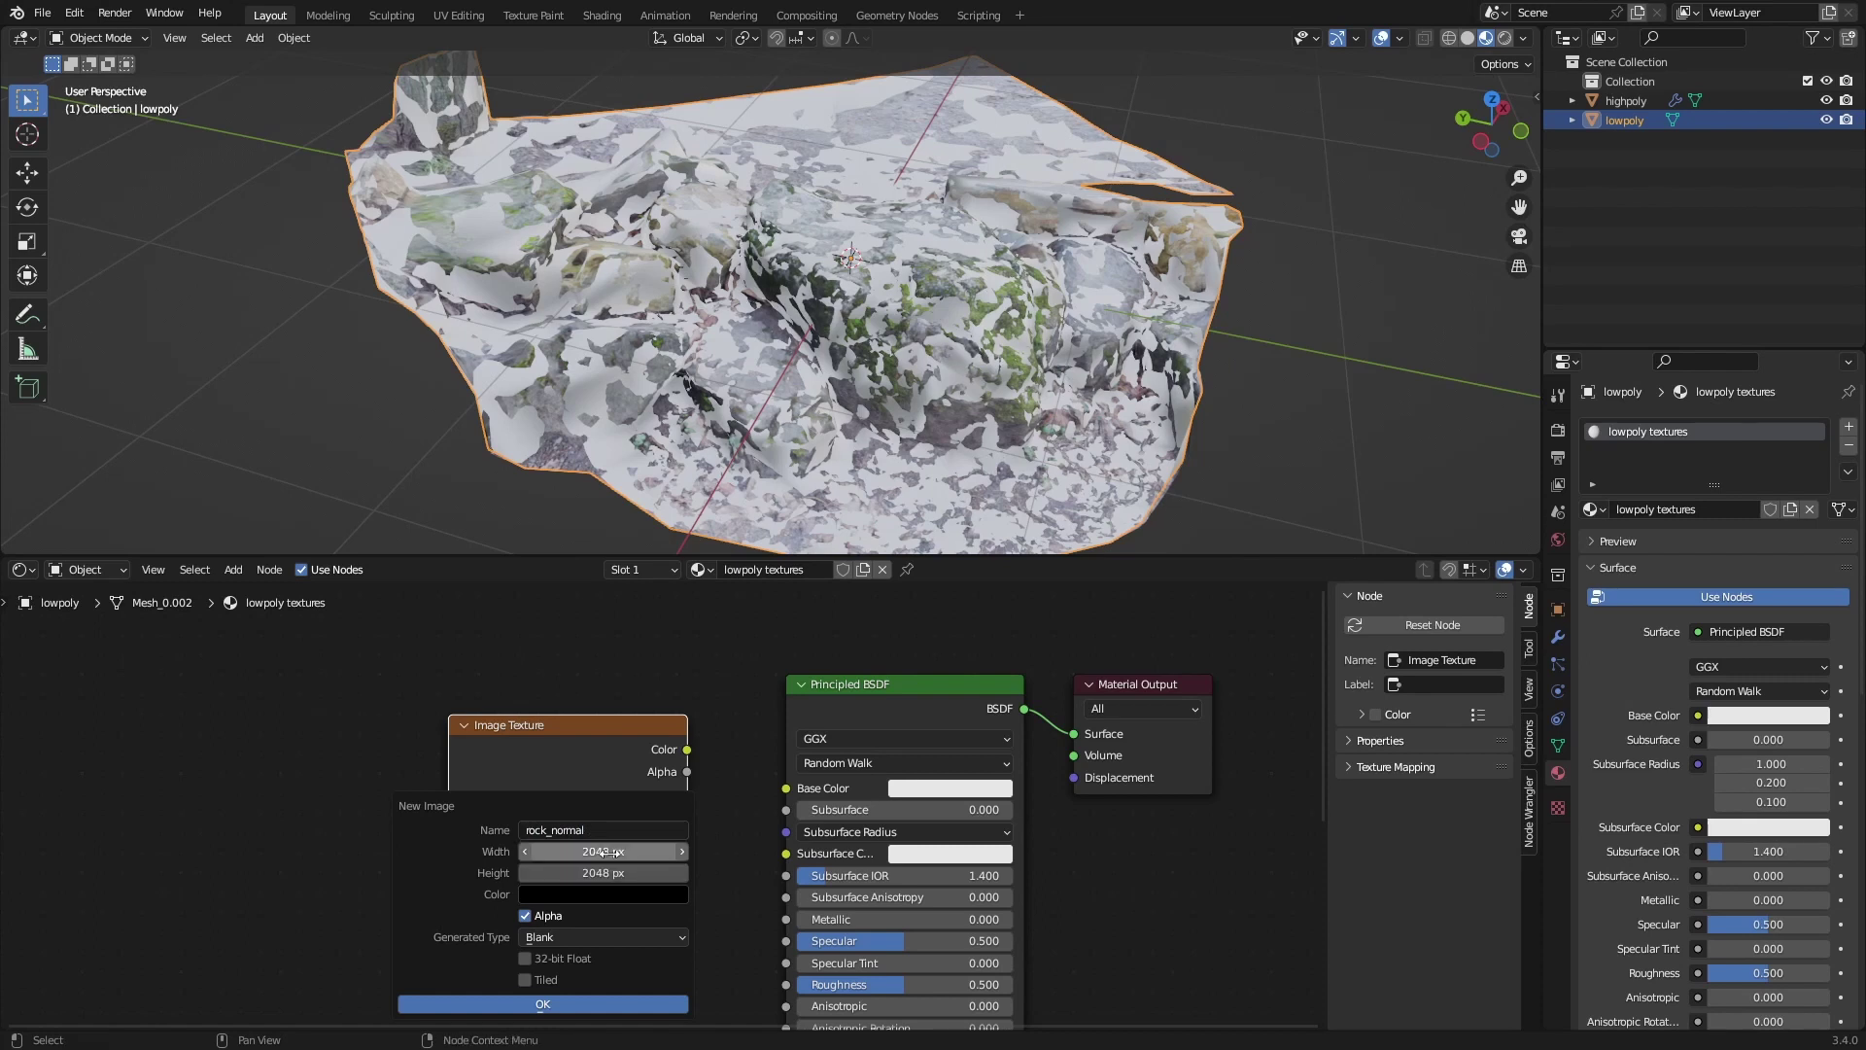
Create the rock_normal image and set rendering to Cycles on GPU Compute.
key(Return)
click(1557, 431)
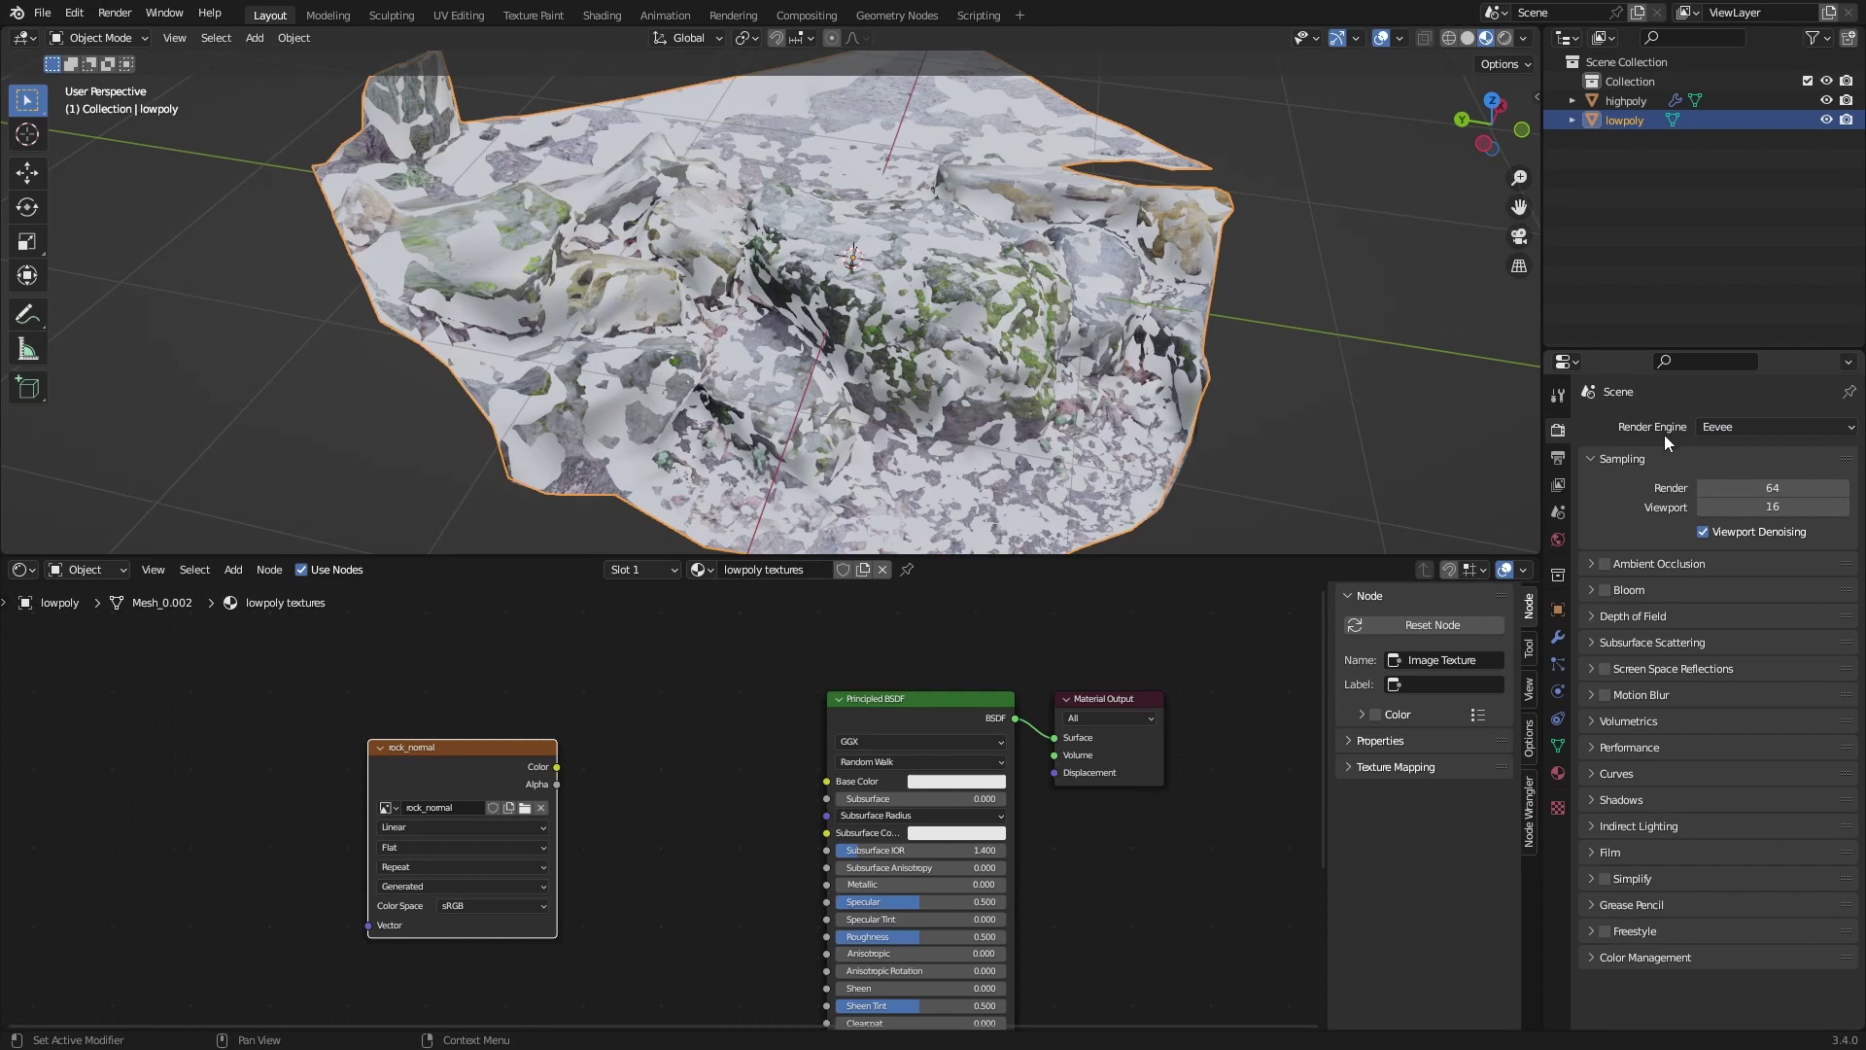
click(1715, 428)
click(1718, 492)
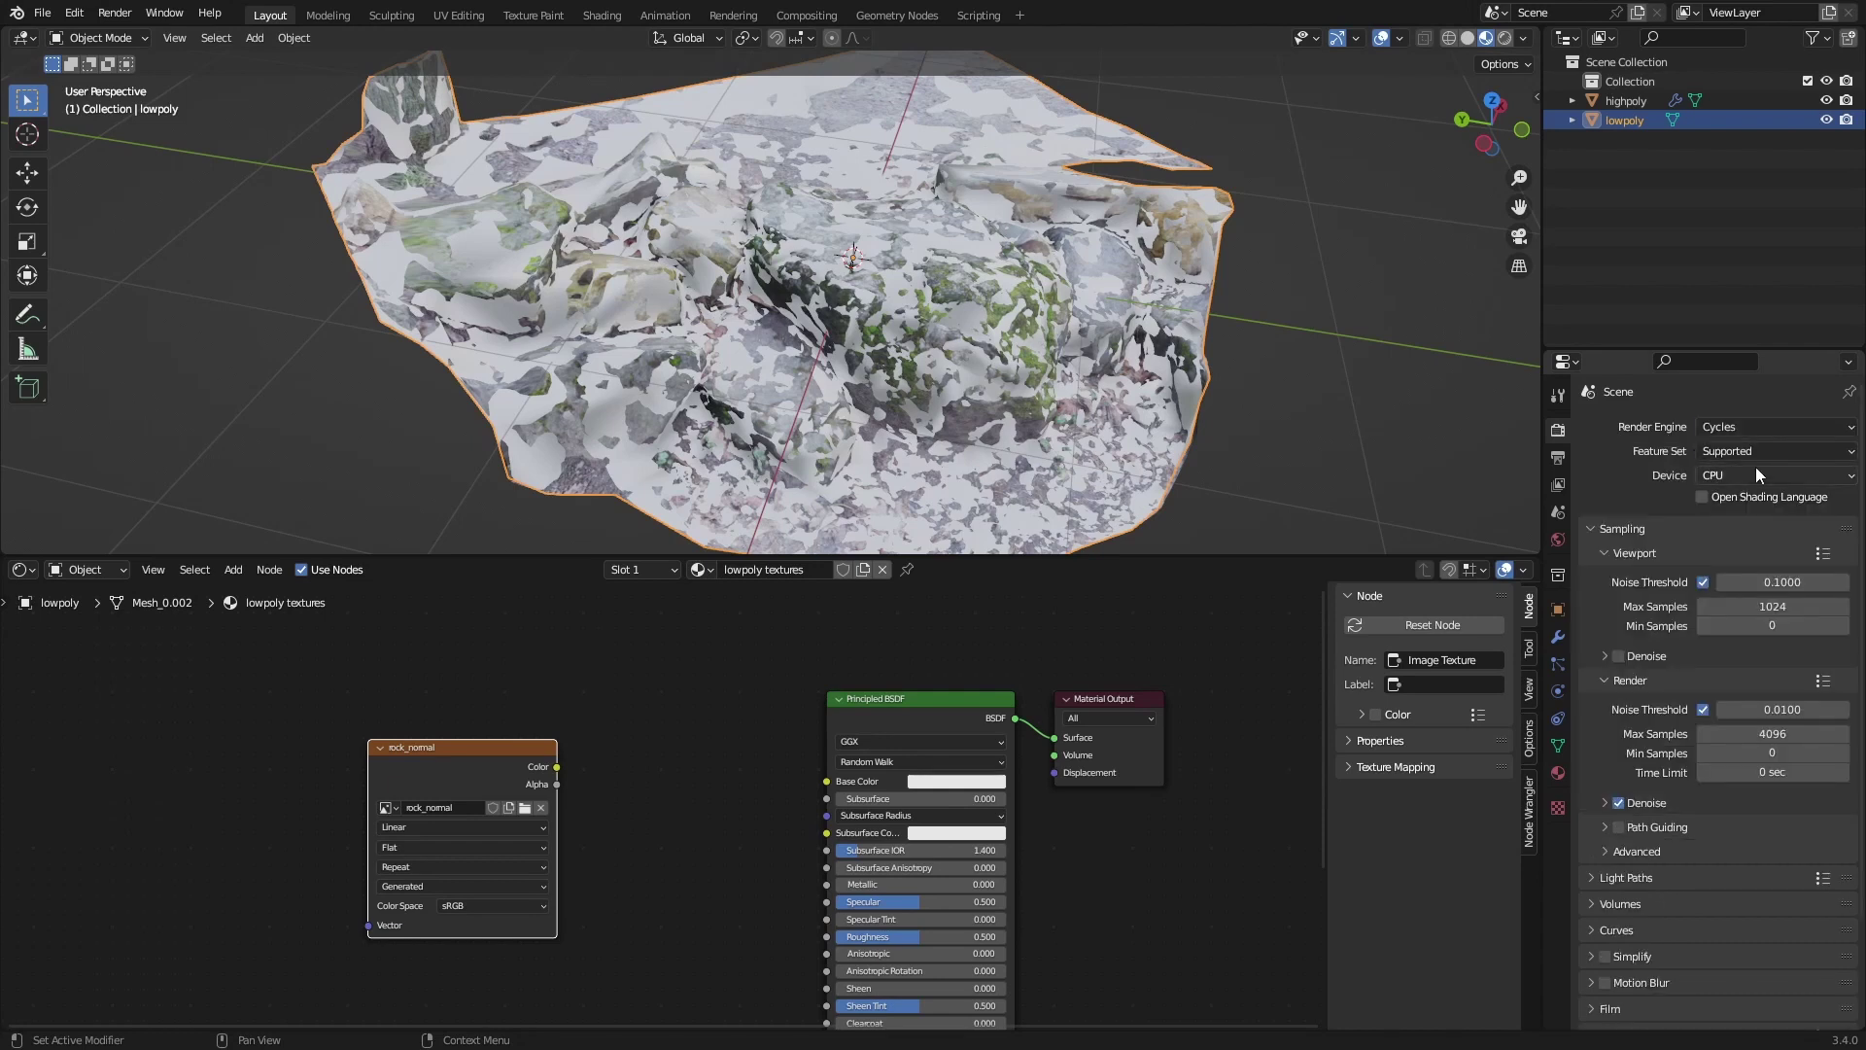
click(1754, 474)
click(1710, 521)
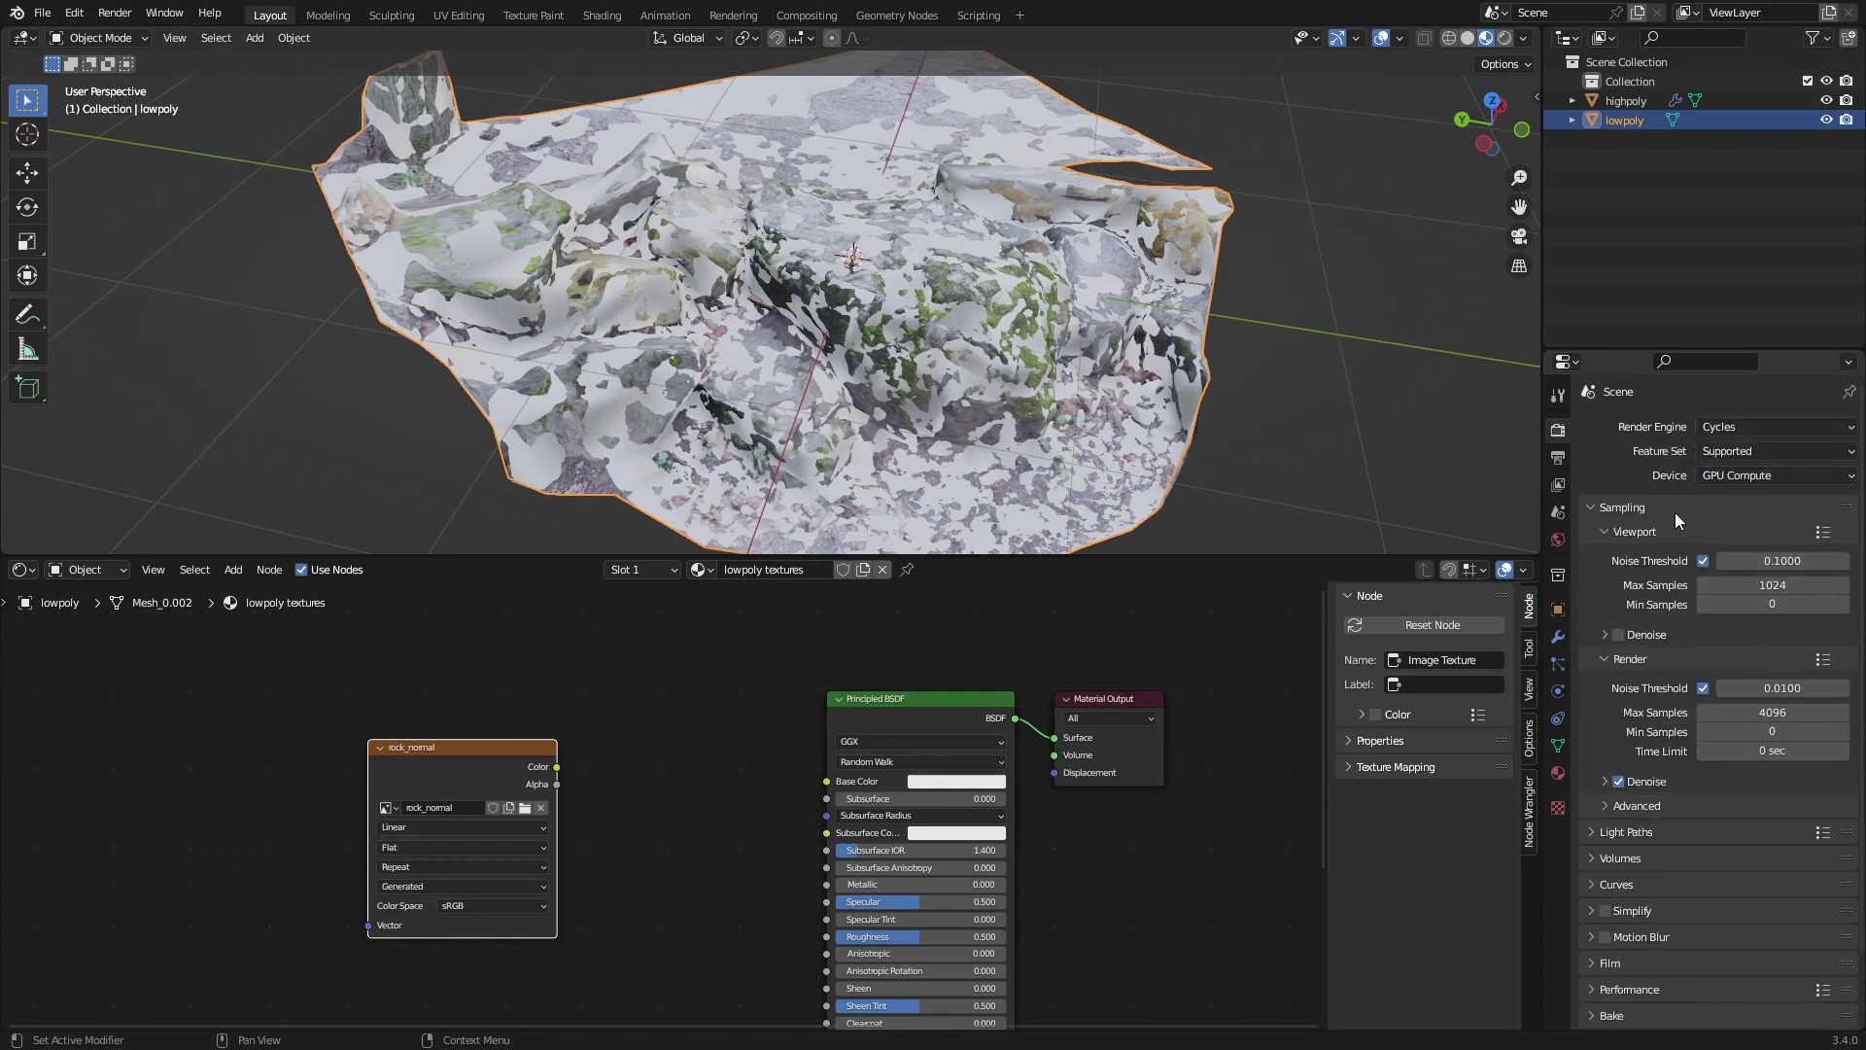
scroll(1642, 680, down, 2)
scroll(1733, 438, up, 2)
scroll(1653, 680, down, 2)
Expand the Bake panel and change the bake type from Combined to Normal.
click(1615, 937)
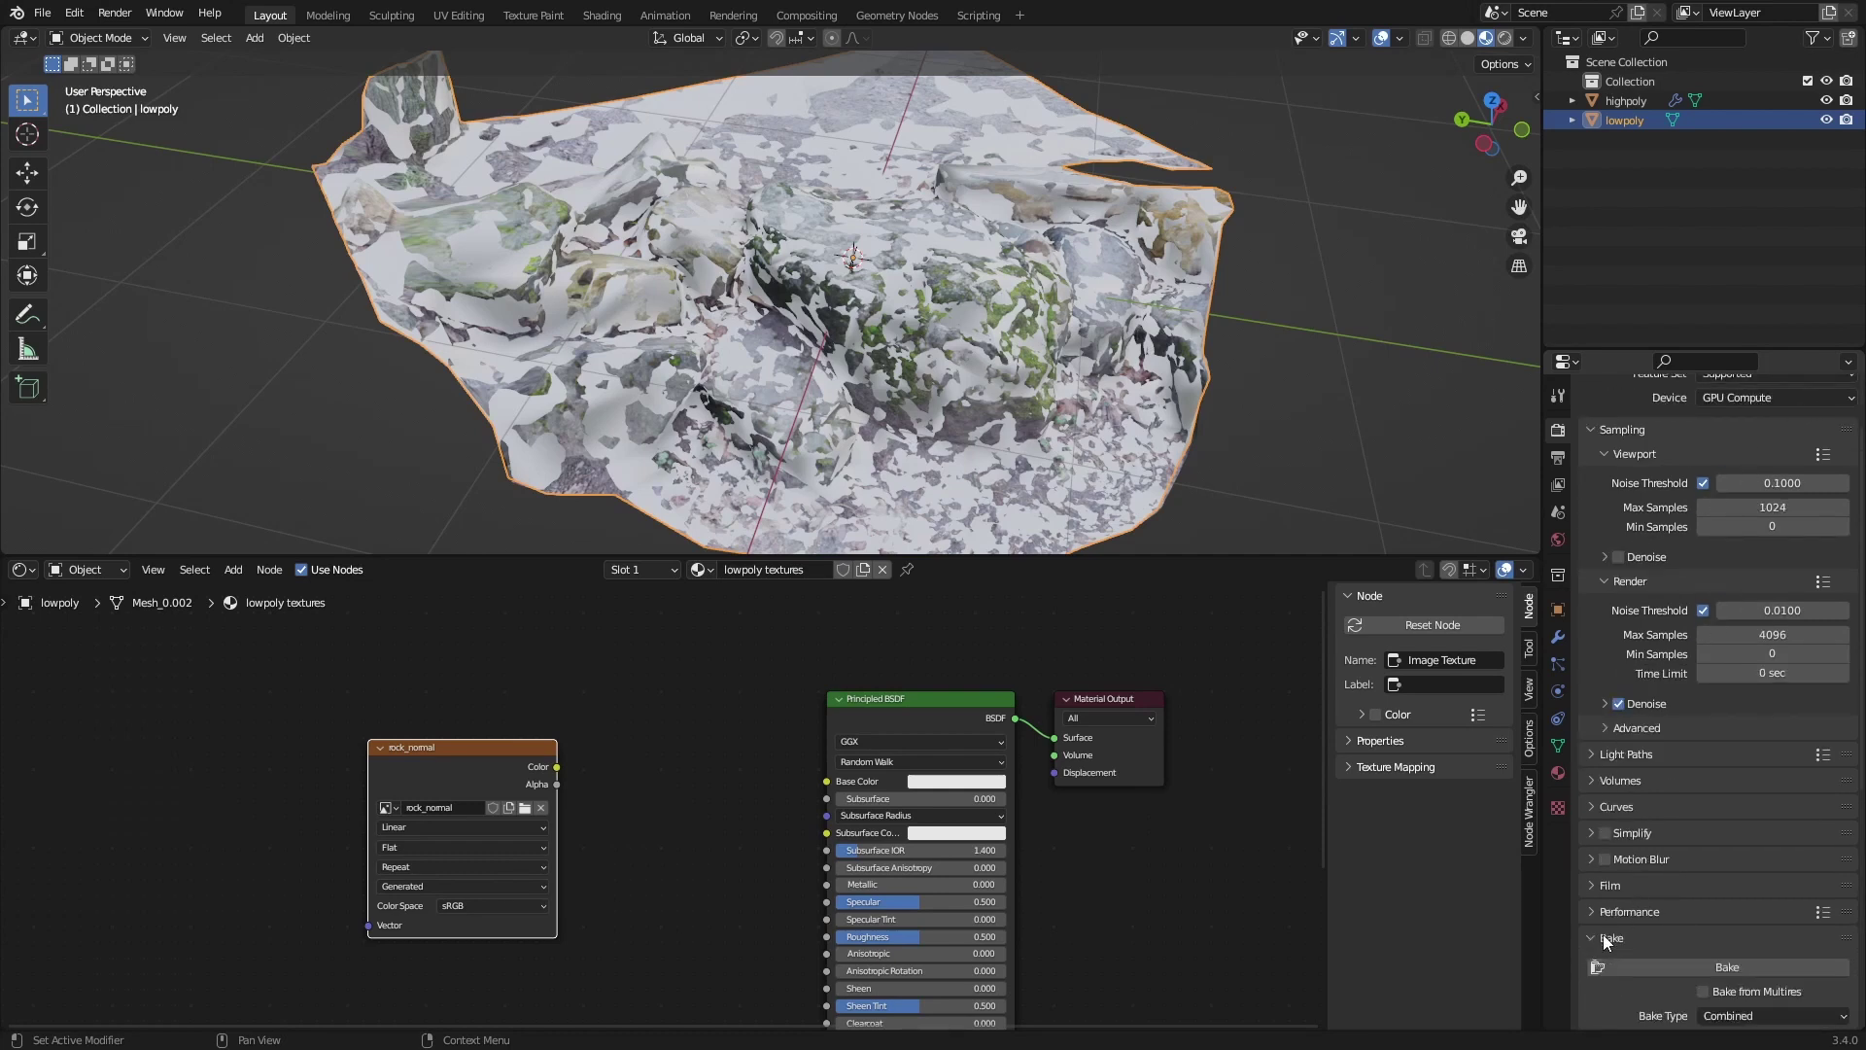
scroll(1646, 867, down, 6)
scroll(1634, 733, down, 2)
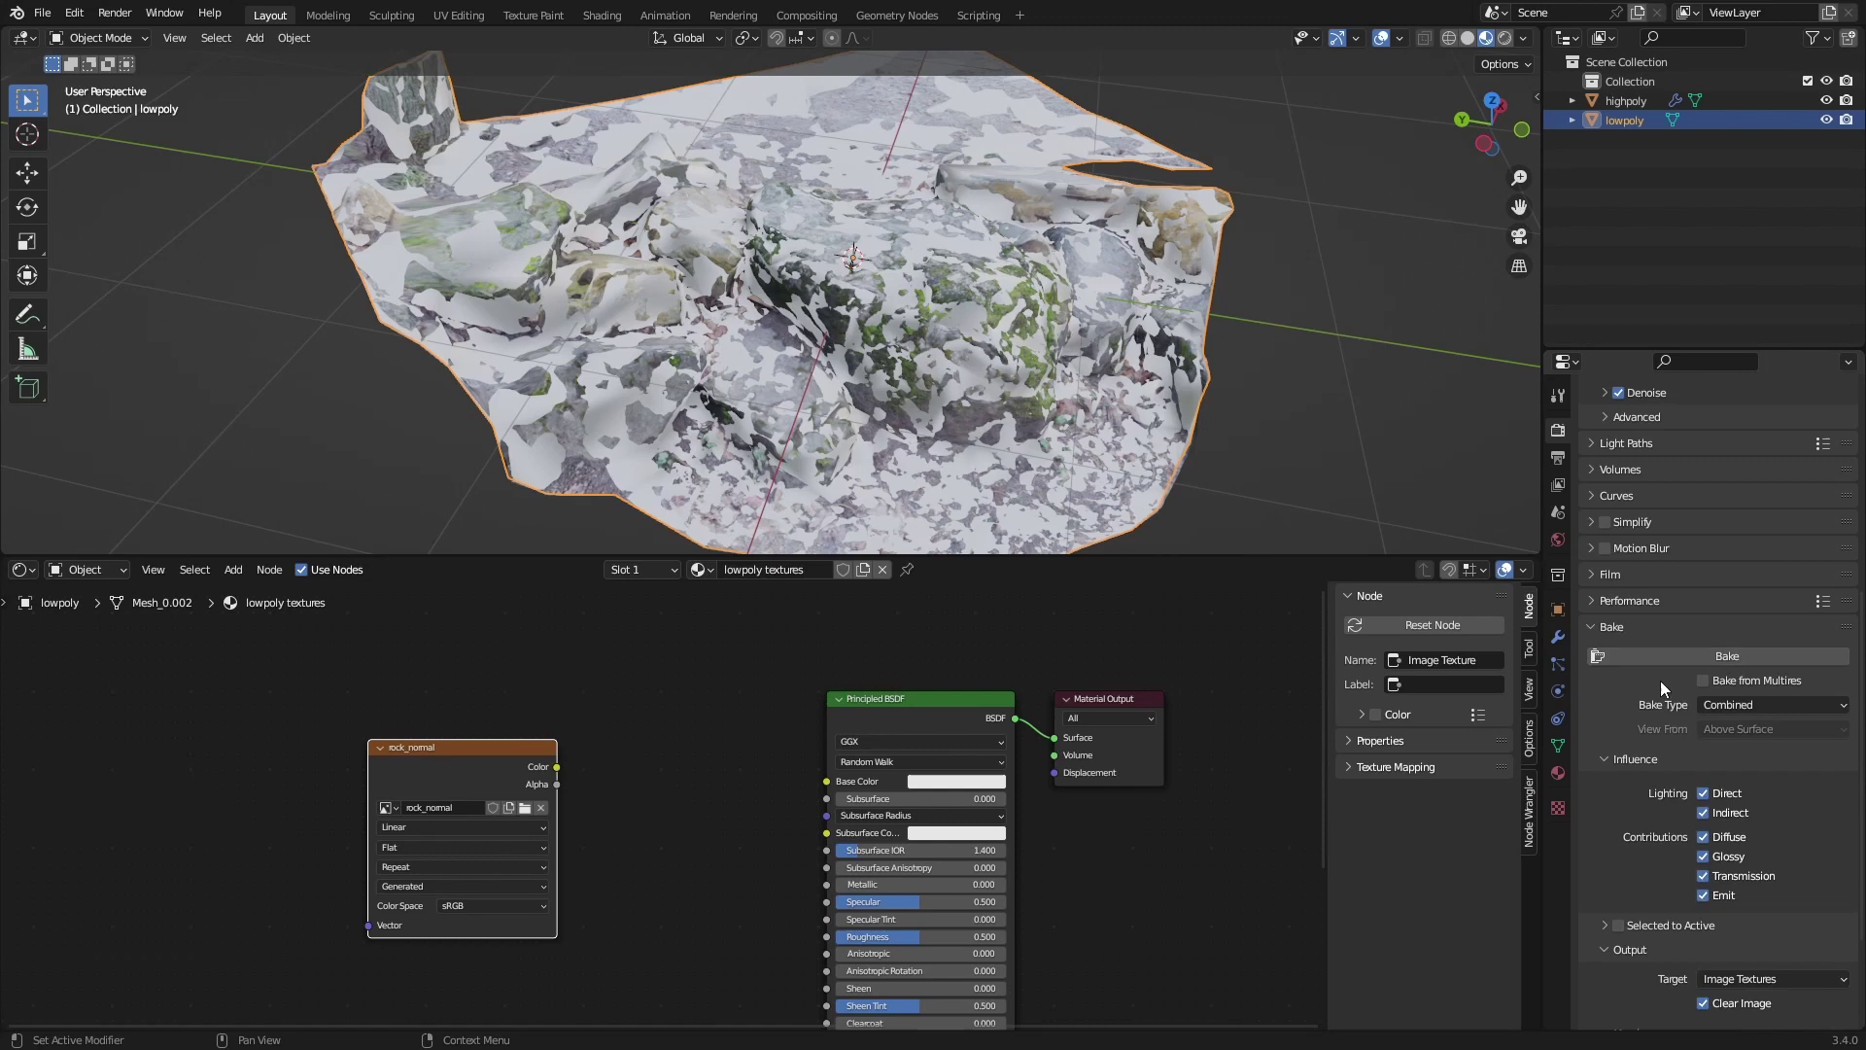
scroll(1660, 680, down, 4)
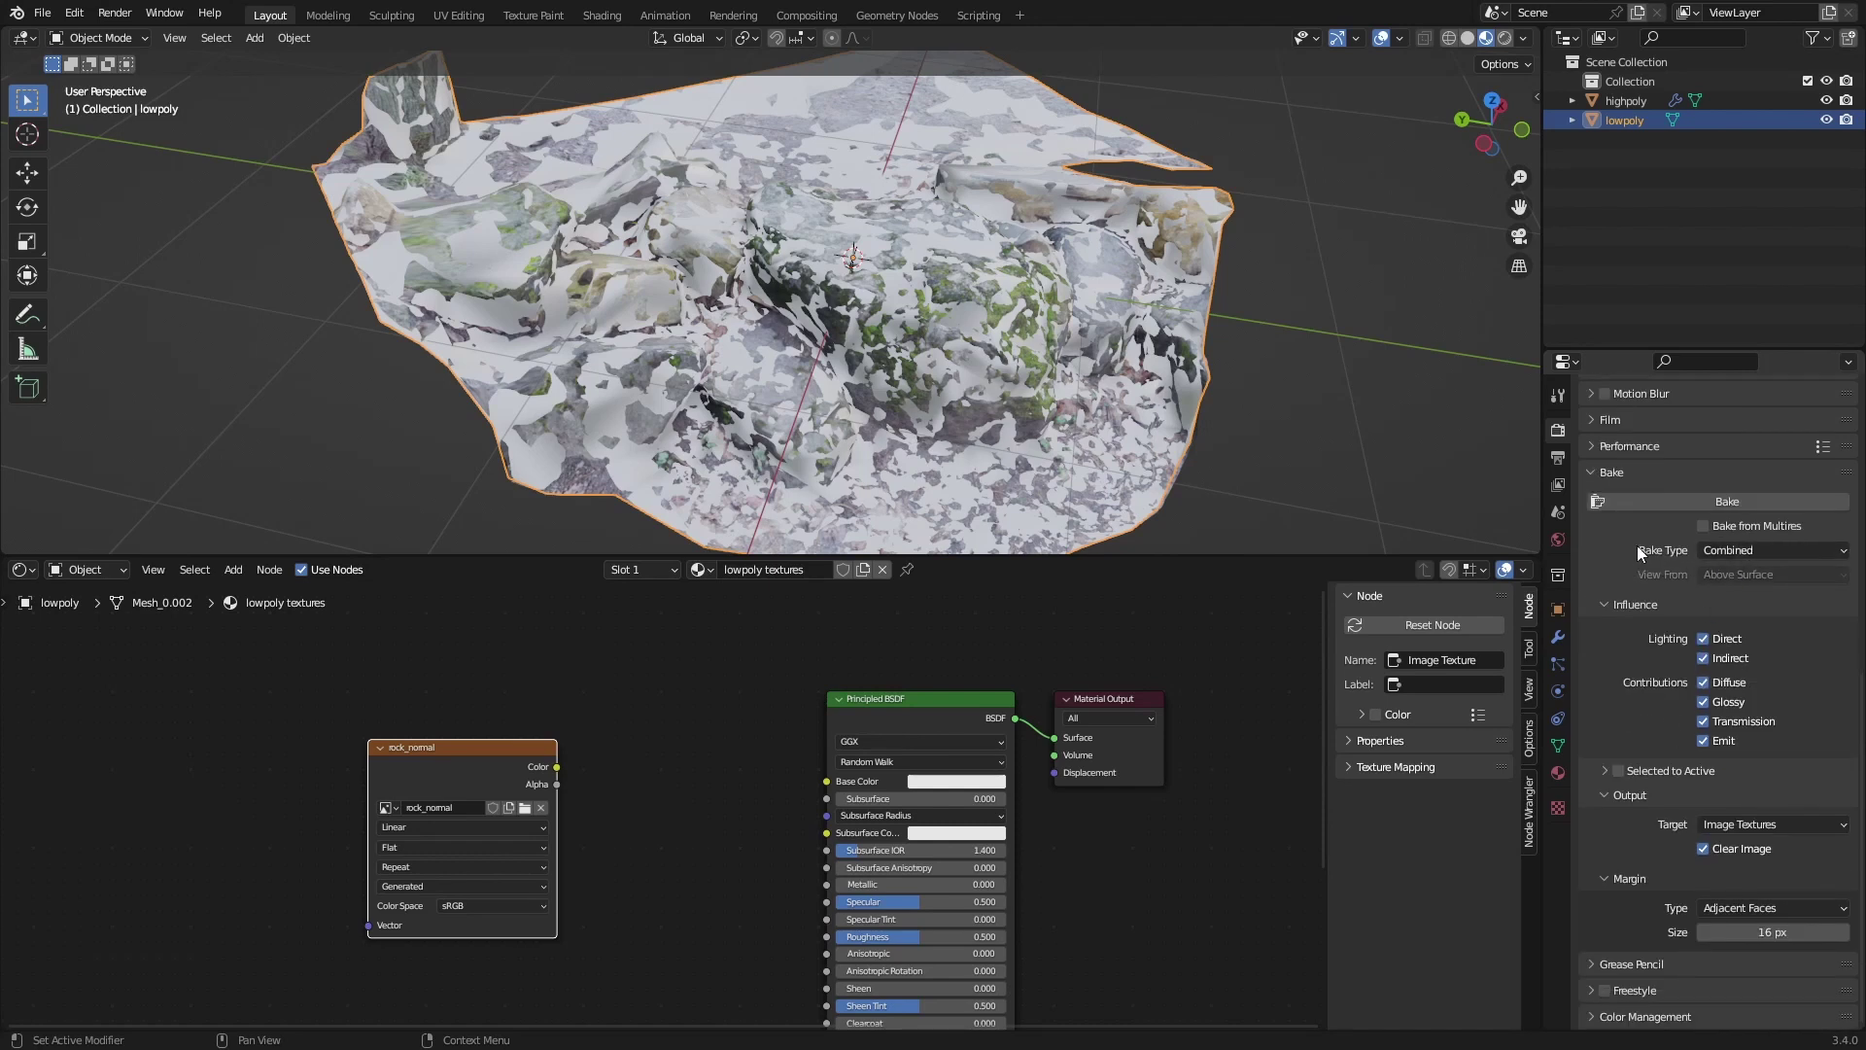
click(1718, 556)
click(1718, 572)
click(1751, 550)
click(1741, 660)
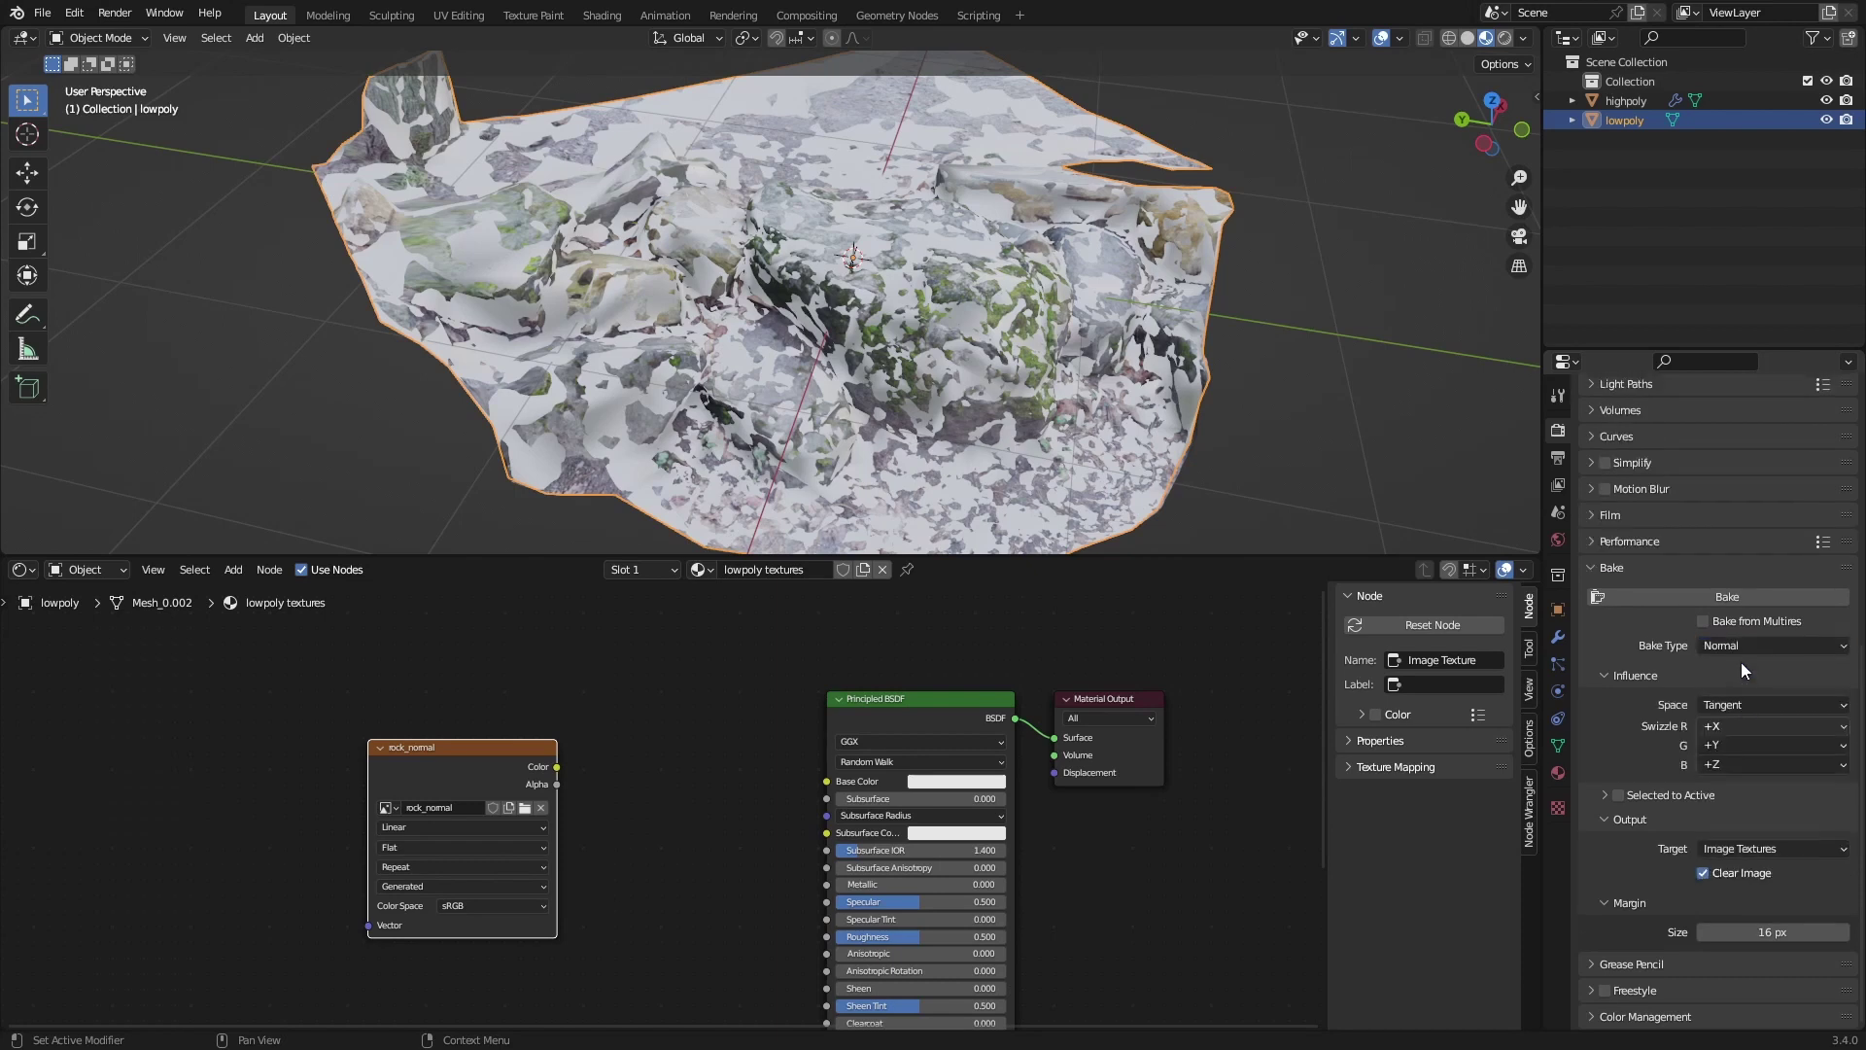
Split the viewport and turn the left half into a UV Editor.
drag(8, 34, 683, 116)
click(21, 37)
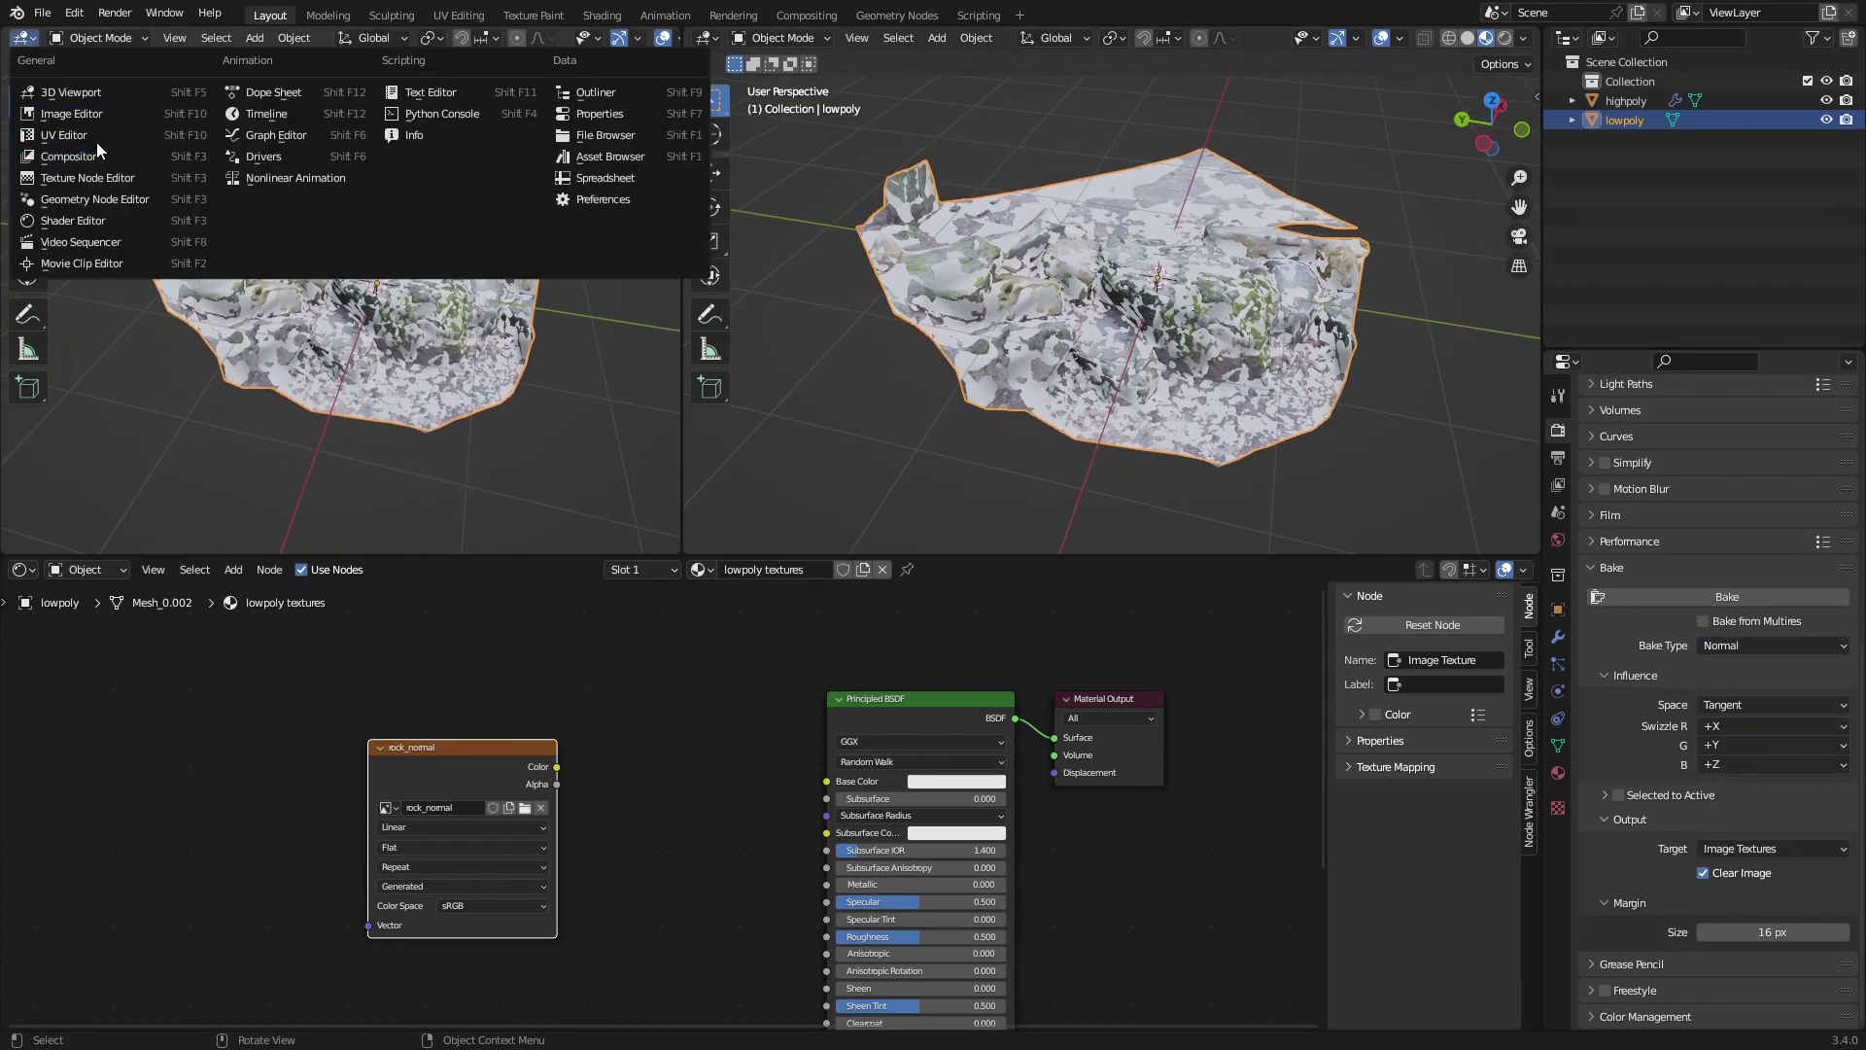
click(97, 136)
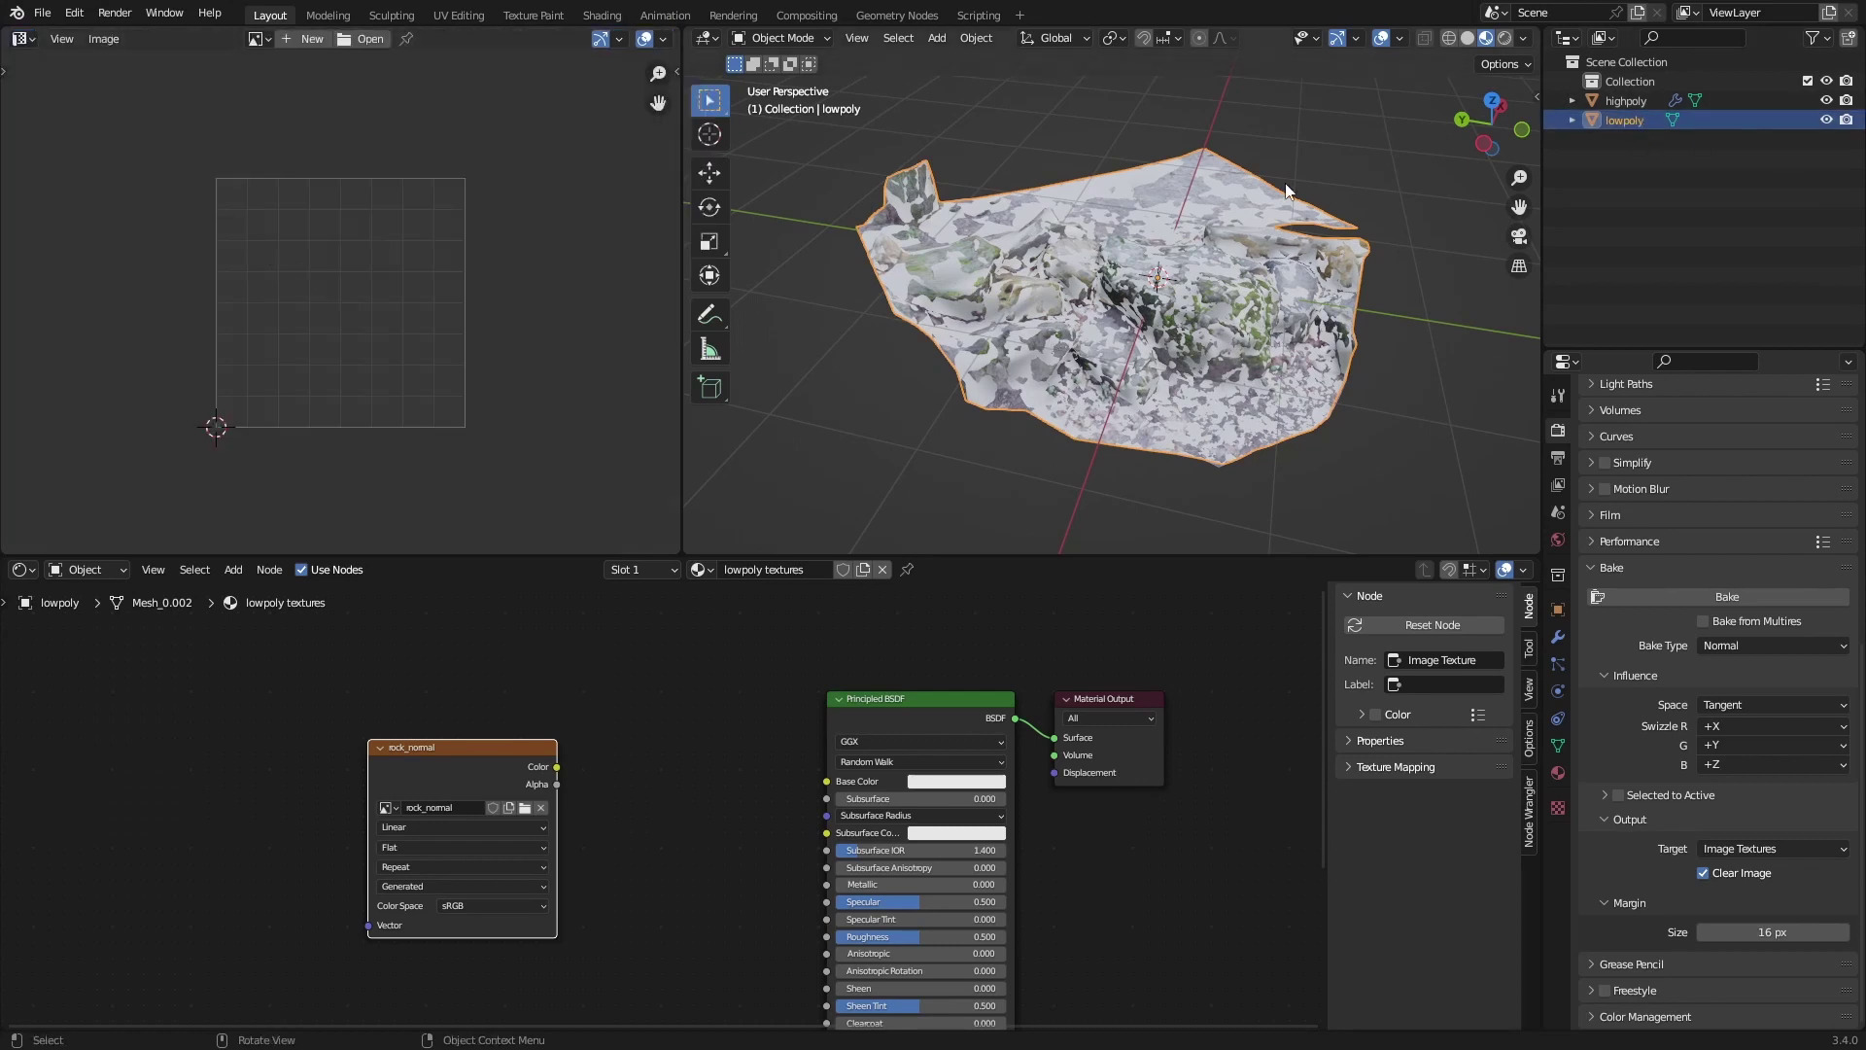
Smart UV Project the whole lowpoly mesh with a 0.01 island margin and inspect the layout.
key(Tab)
key(u)
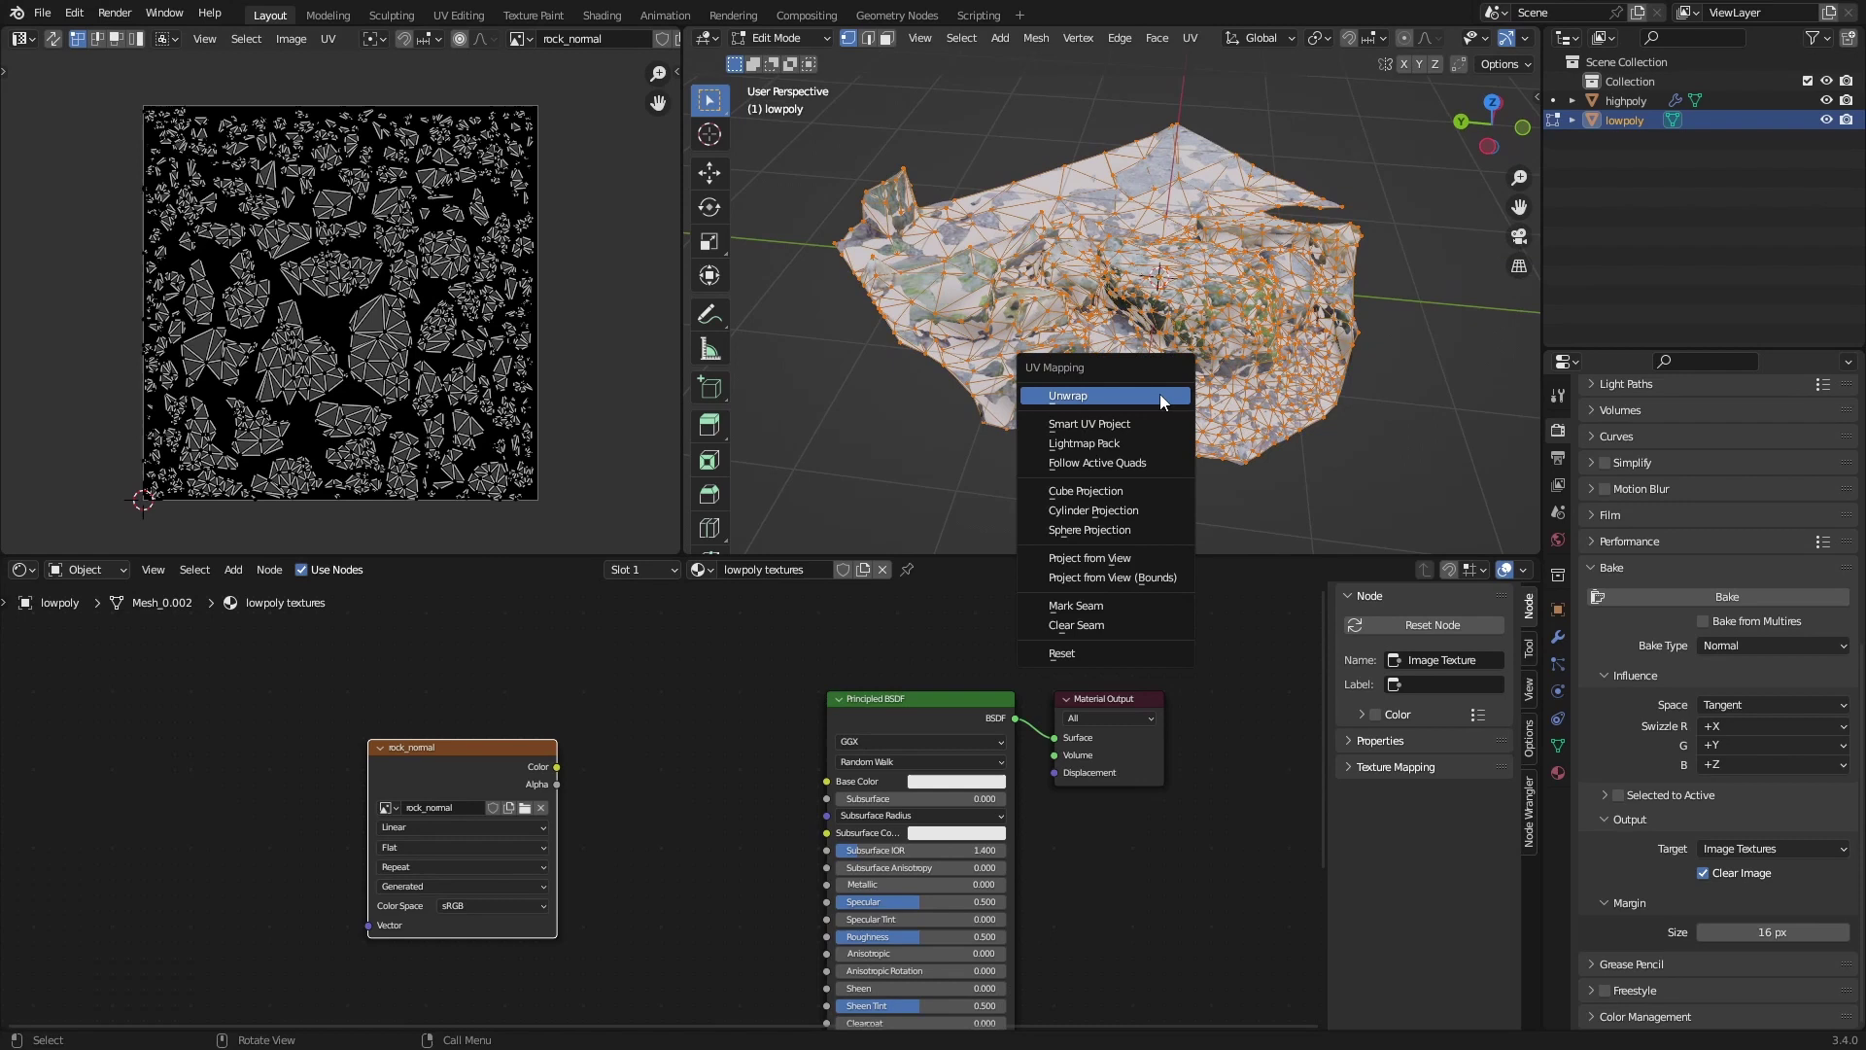
click(1135, 427)
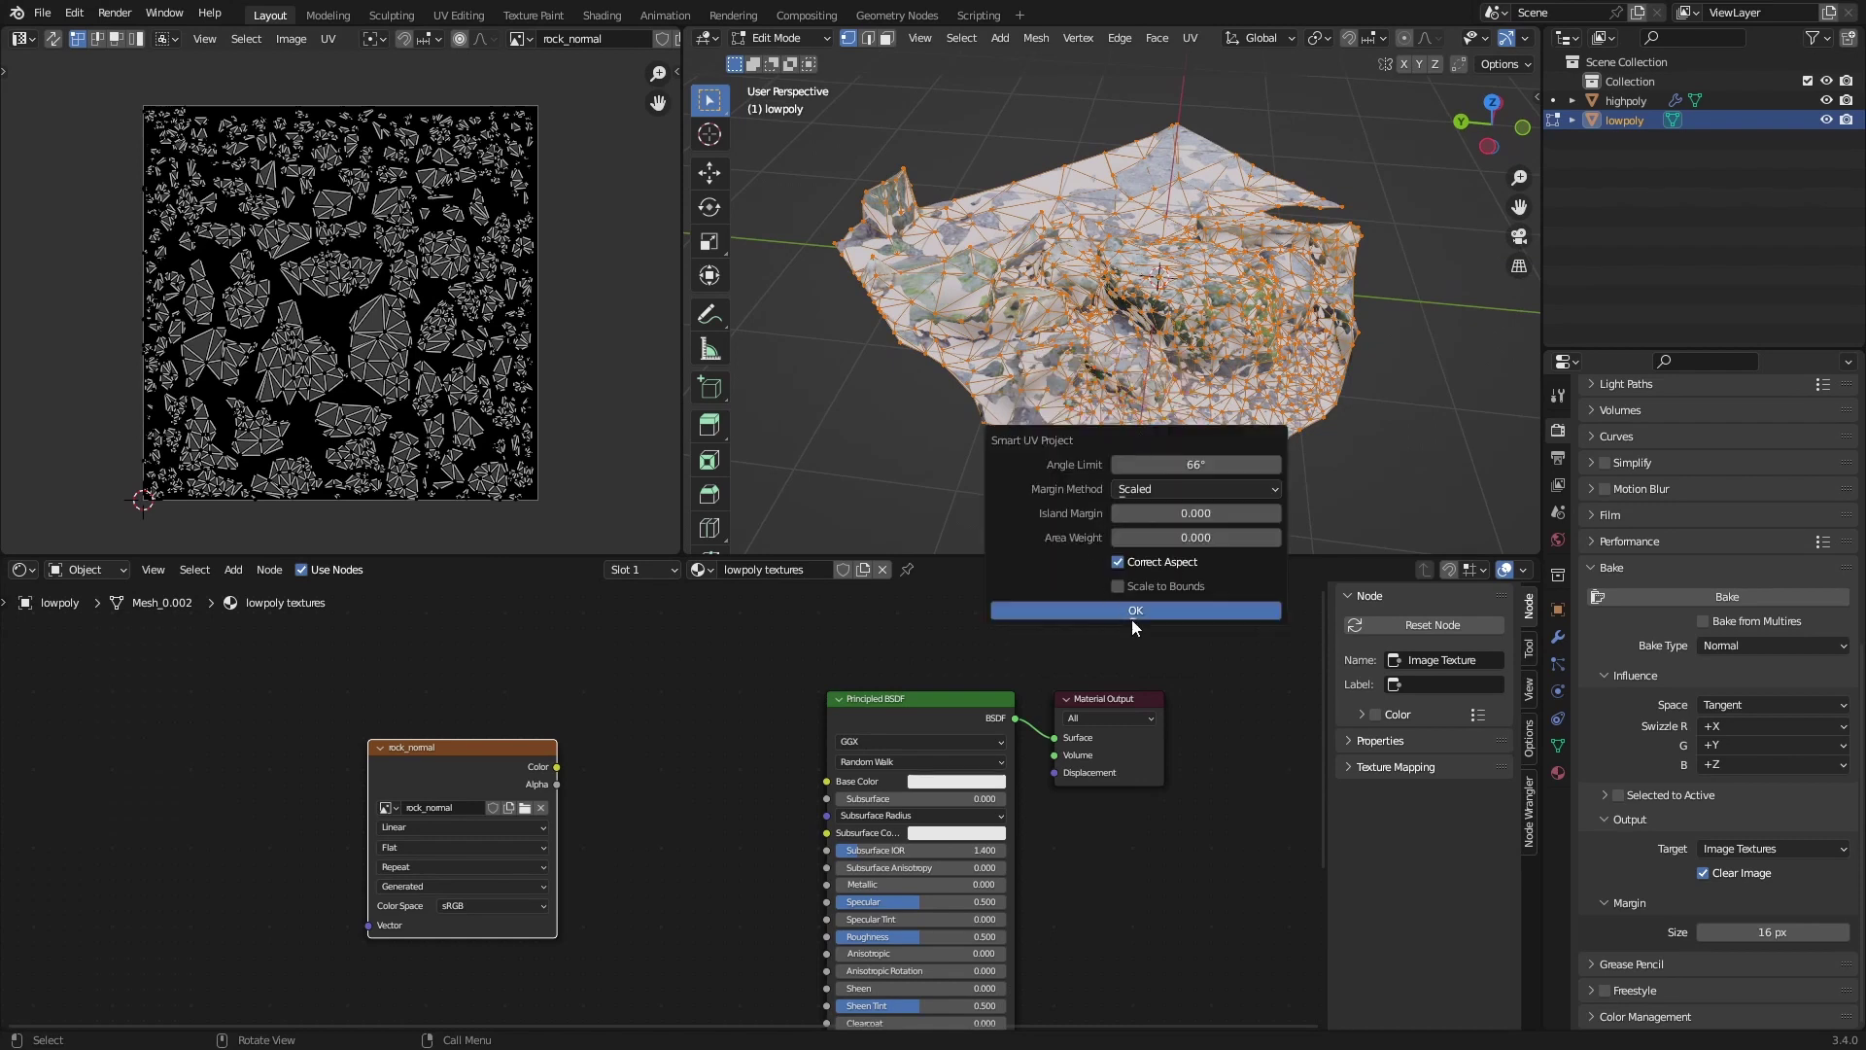
click(1273, 509)
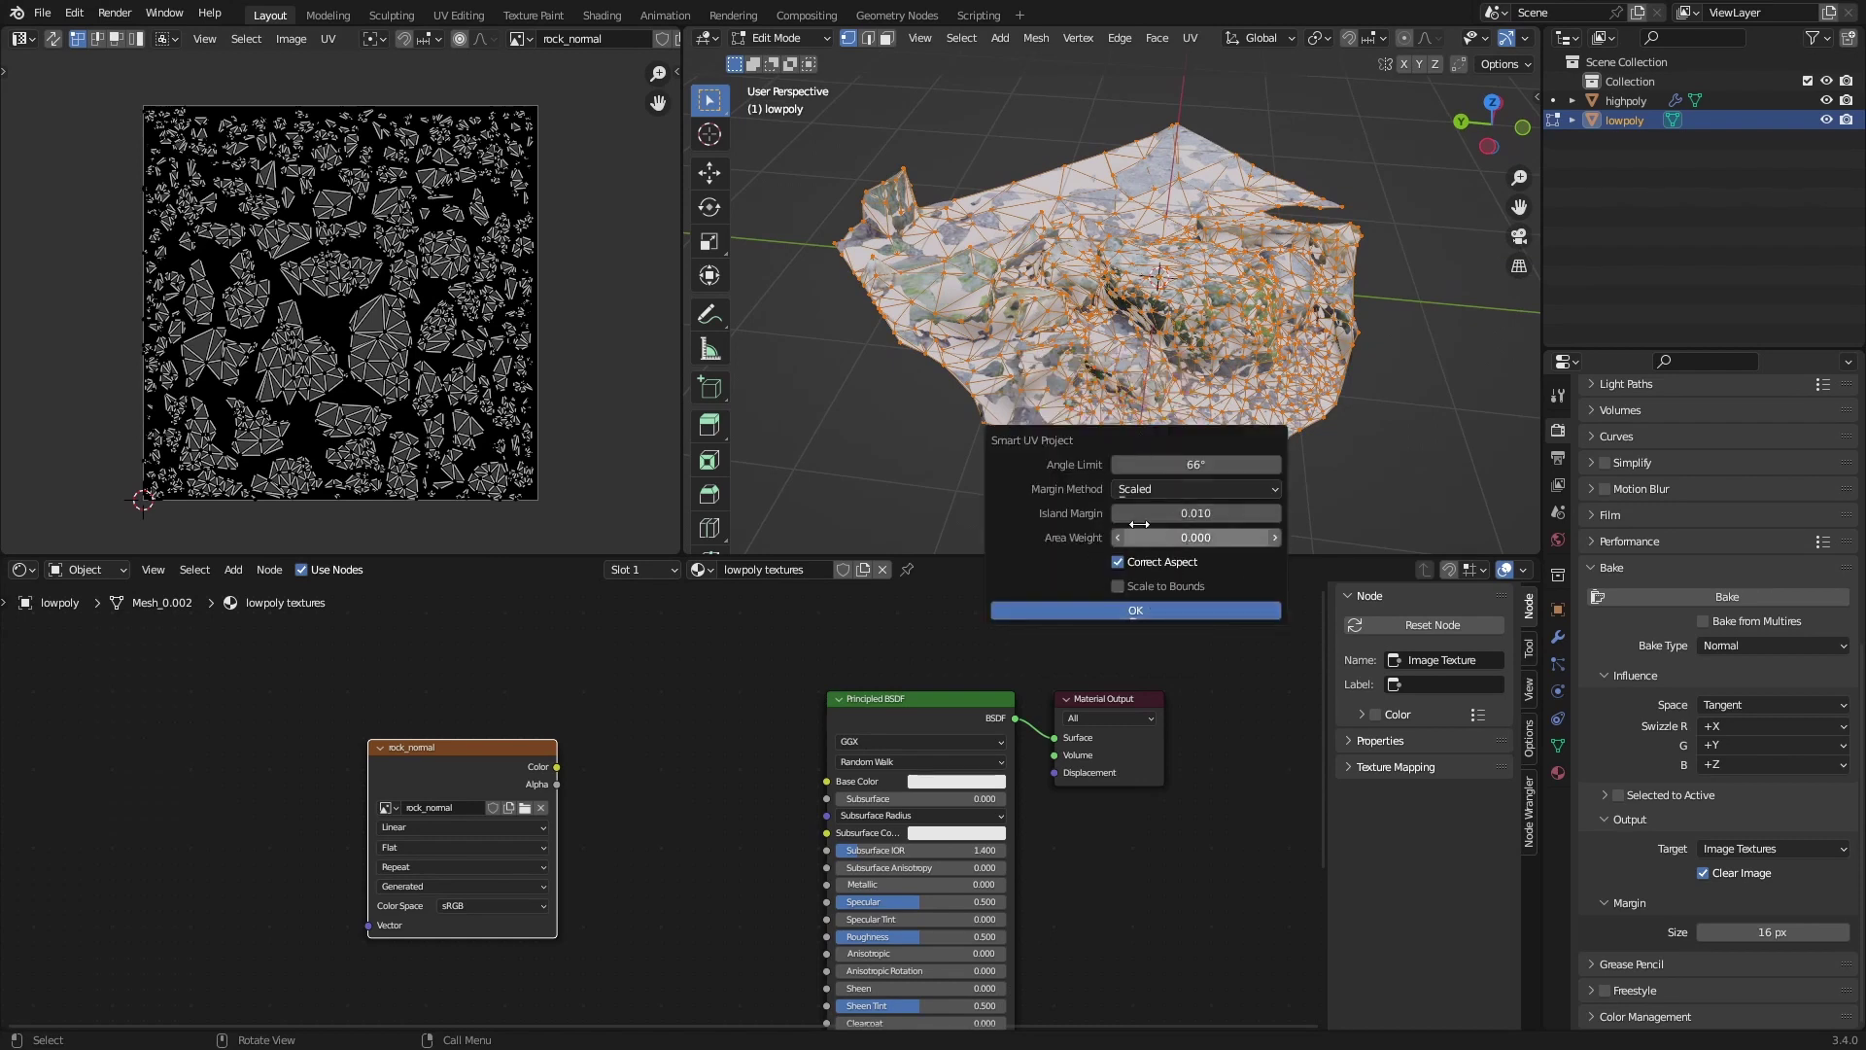
click(1128, 610)
scroll(496, 377, up, 1)
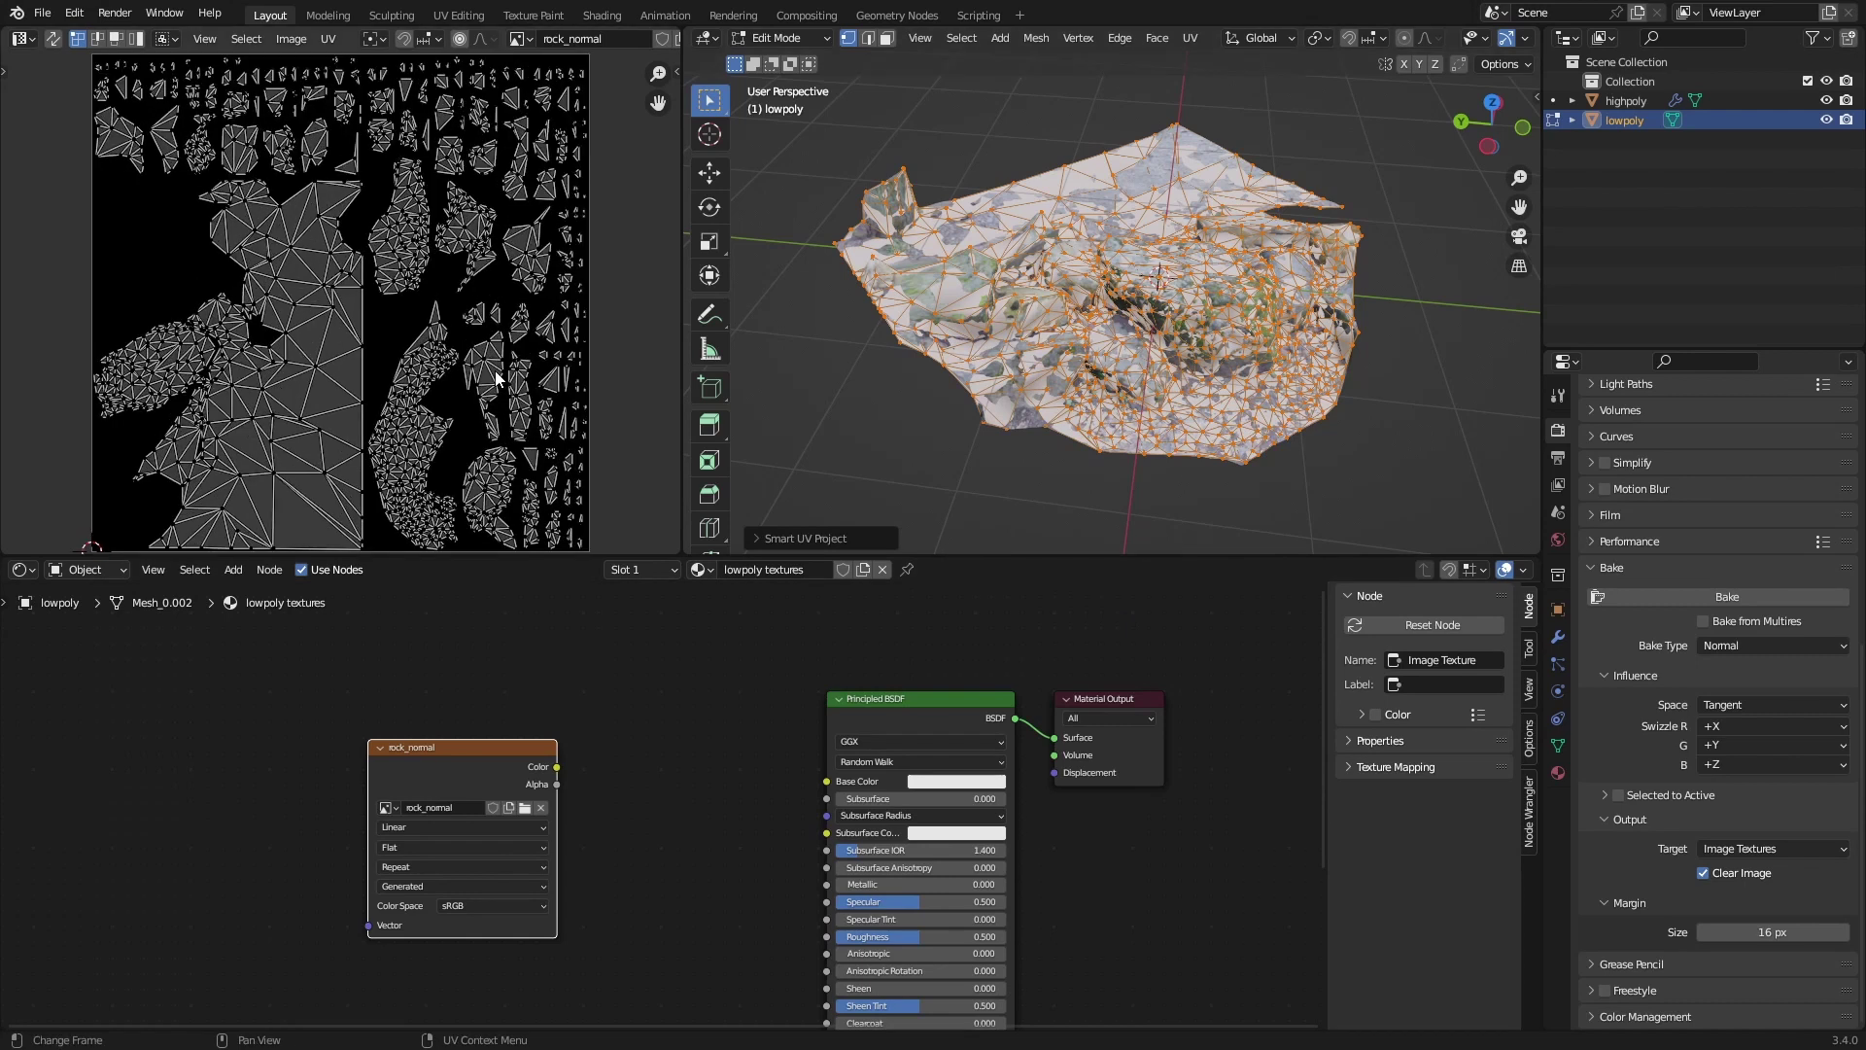
scroll(496, 377, down, 2)
scroll(481, 367, up, 2)
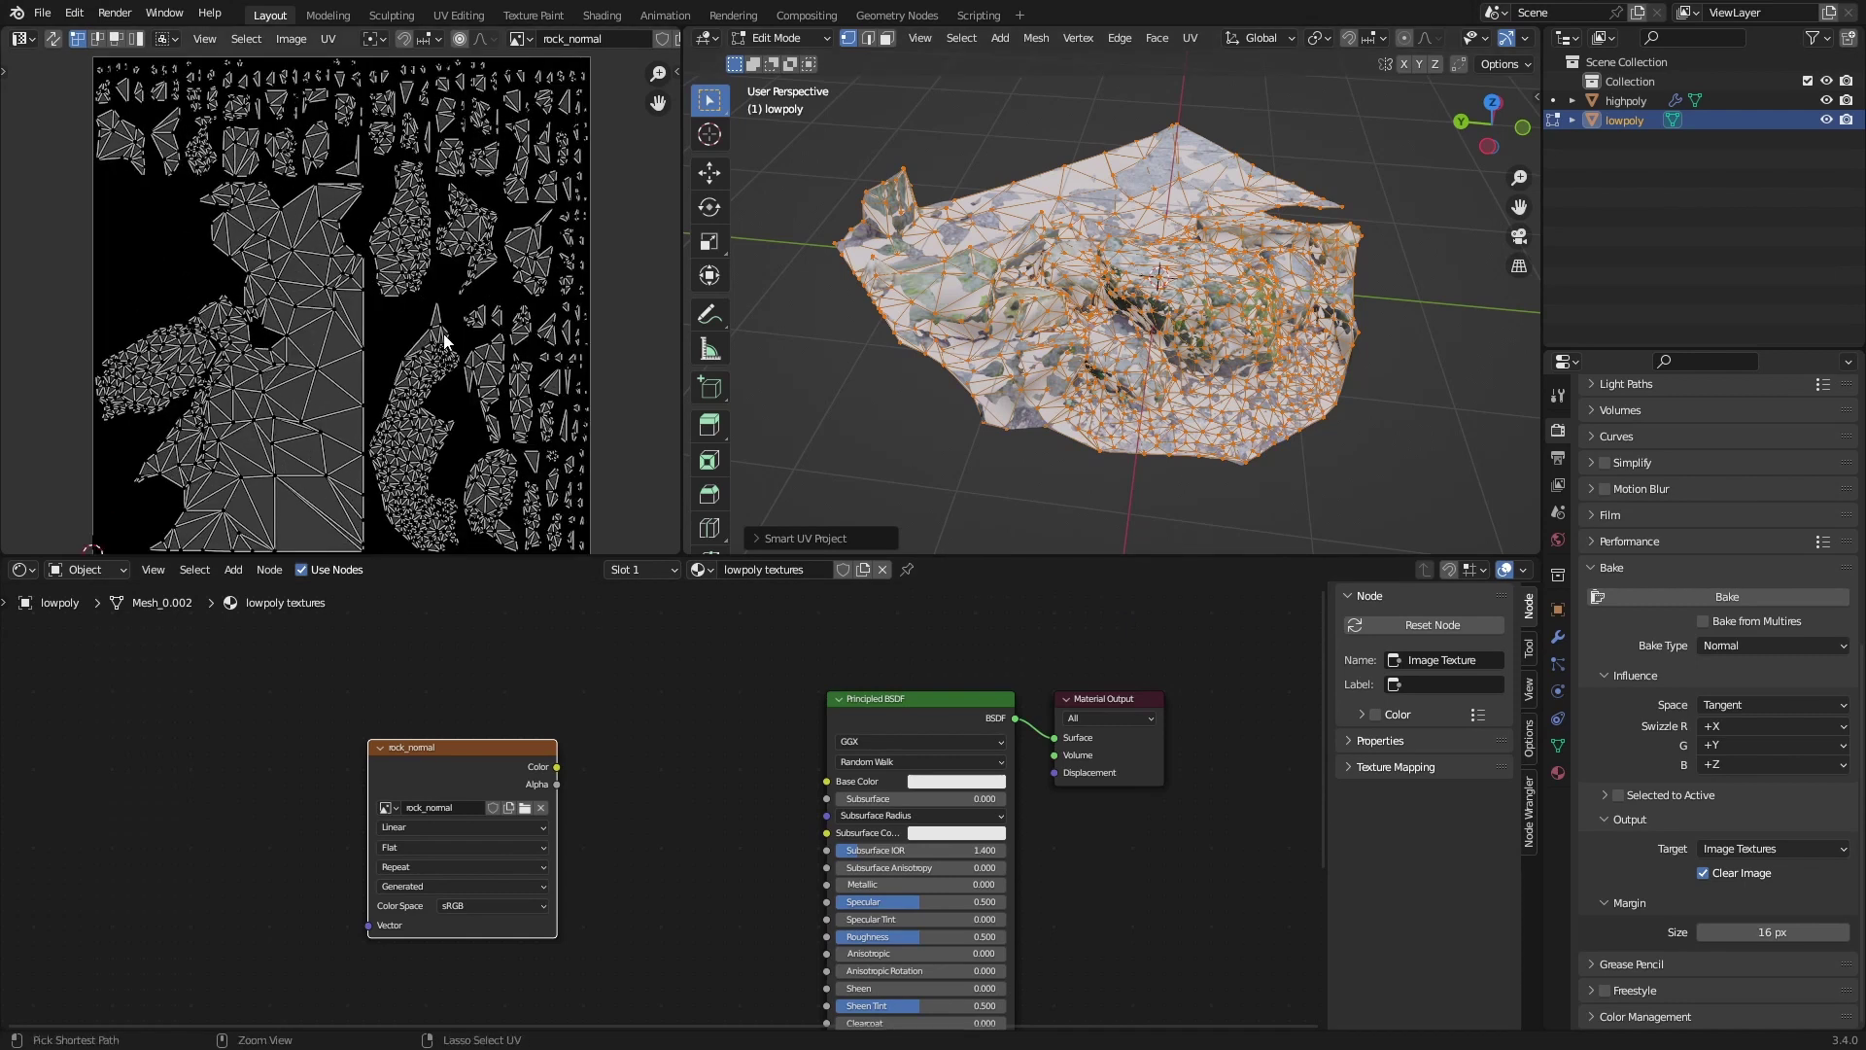
scroll(428, 292, down, 2)
scroll(366, 366, down, 1)
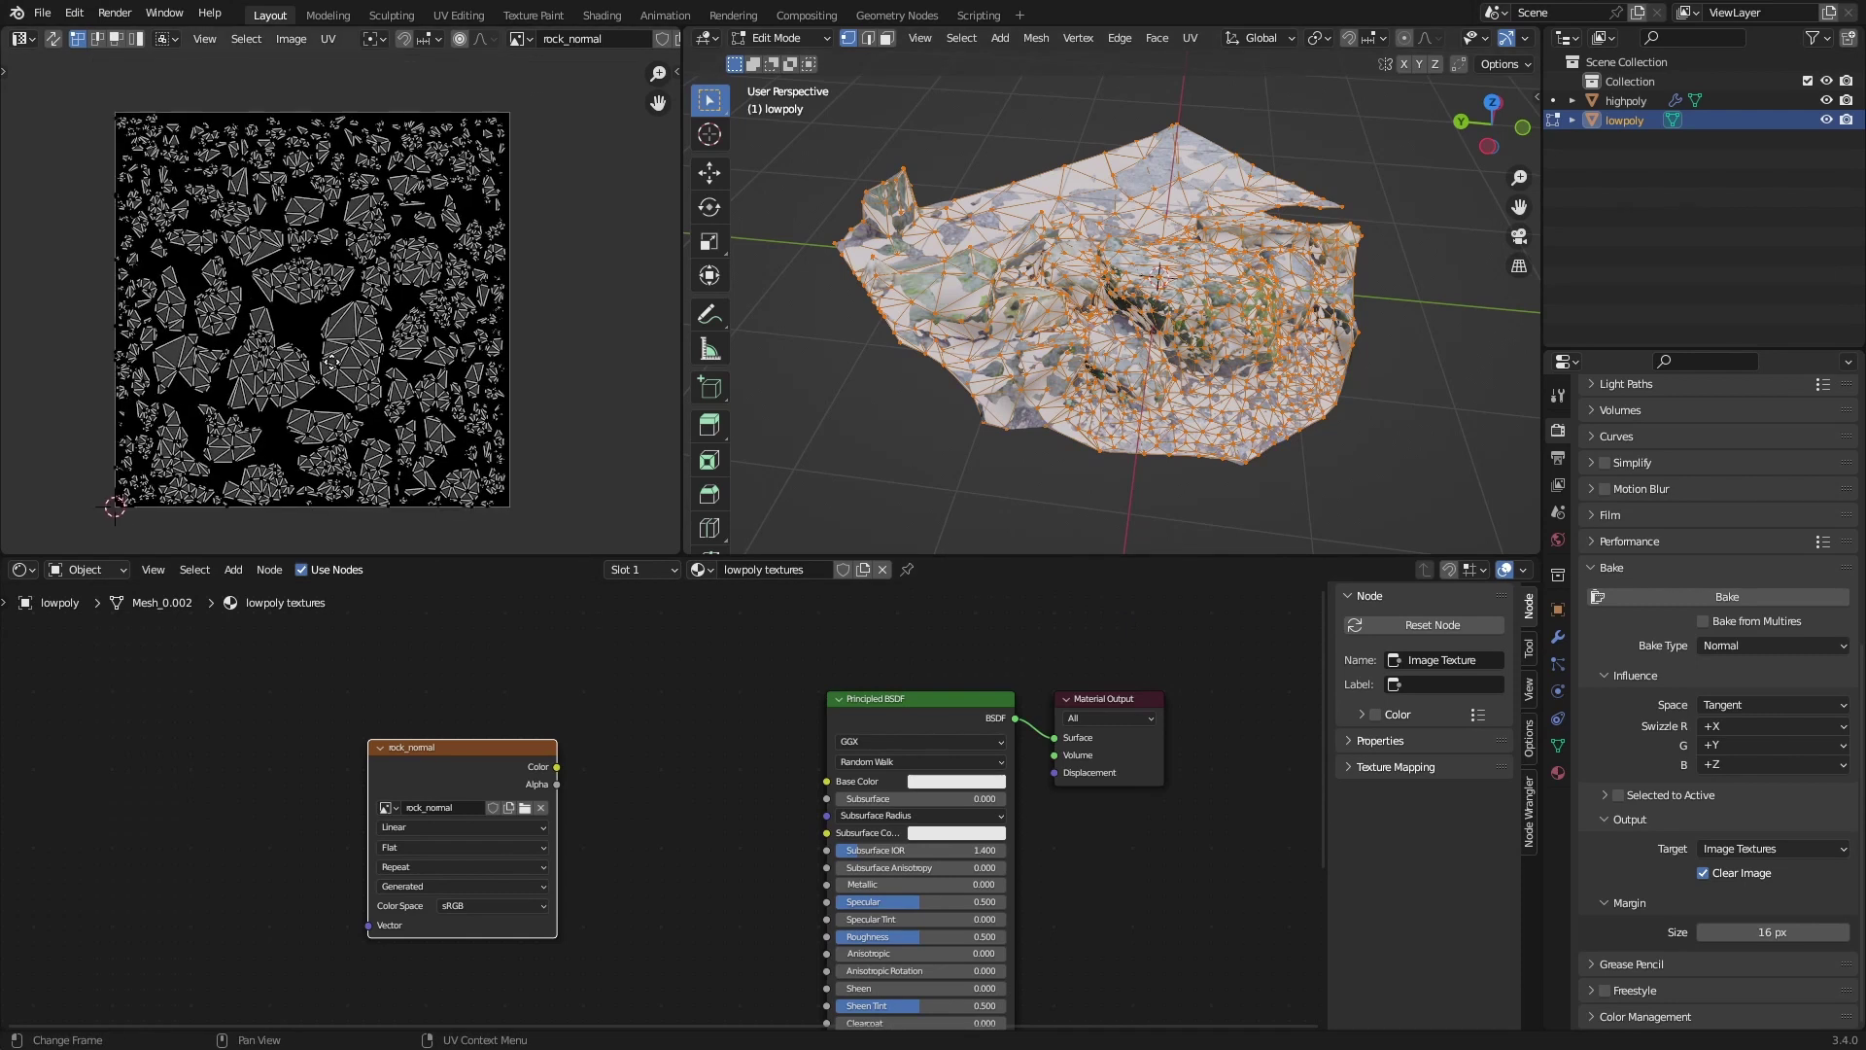
scroll(332, 362, up, 1)
middle_drag(332, 371, 360, 348)
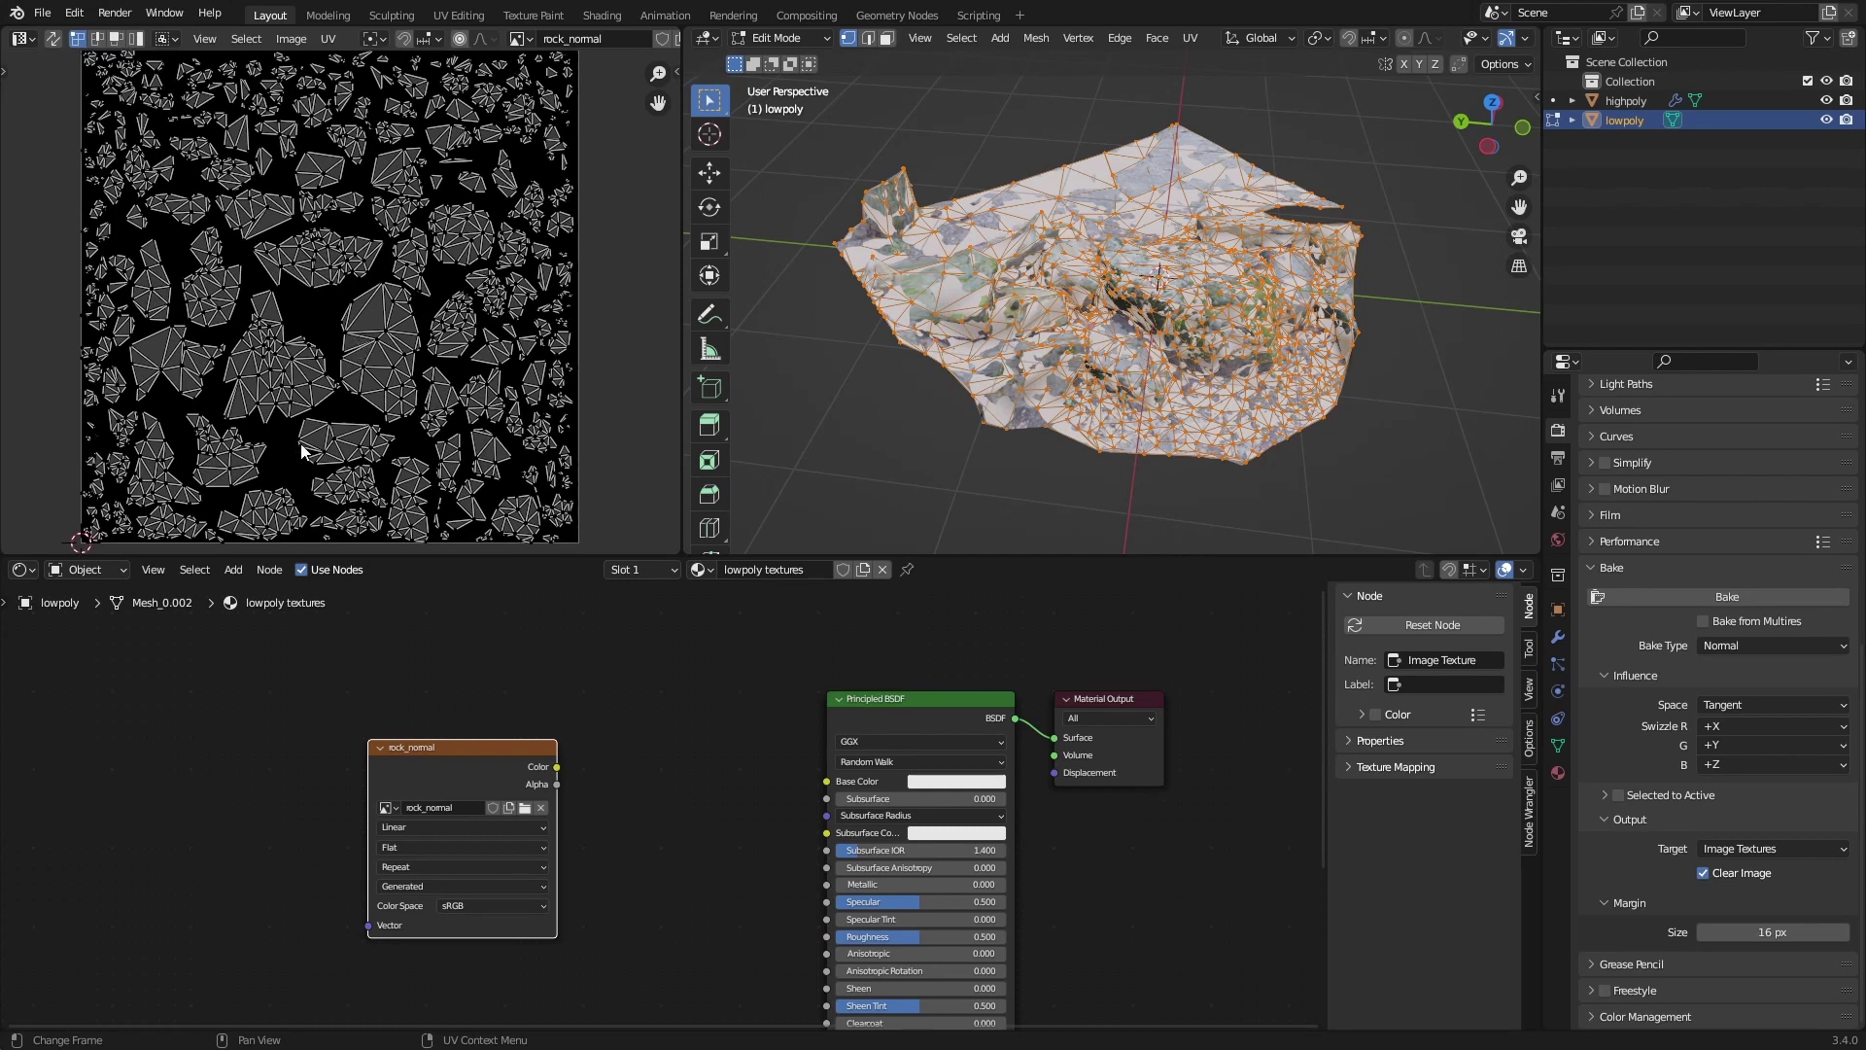
Shrink the UV Editor to a thin strip and return to Object Mode.
key(Tab)
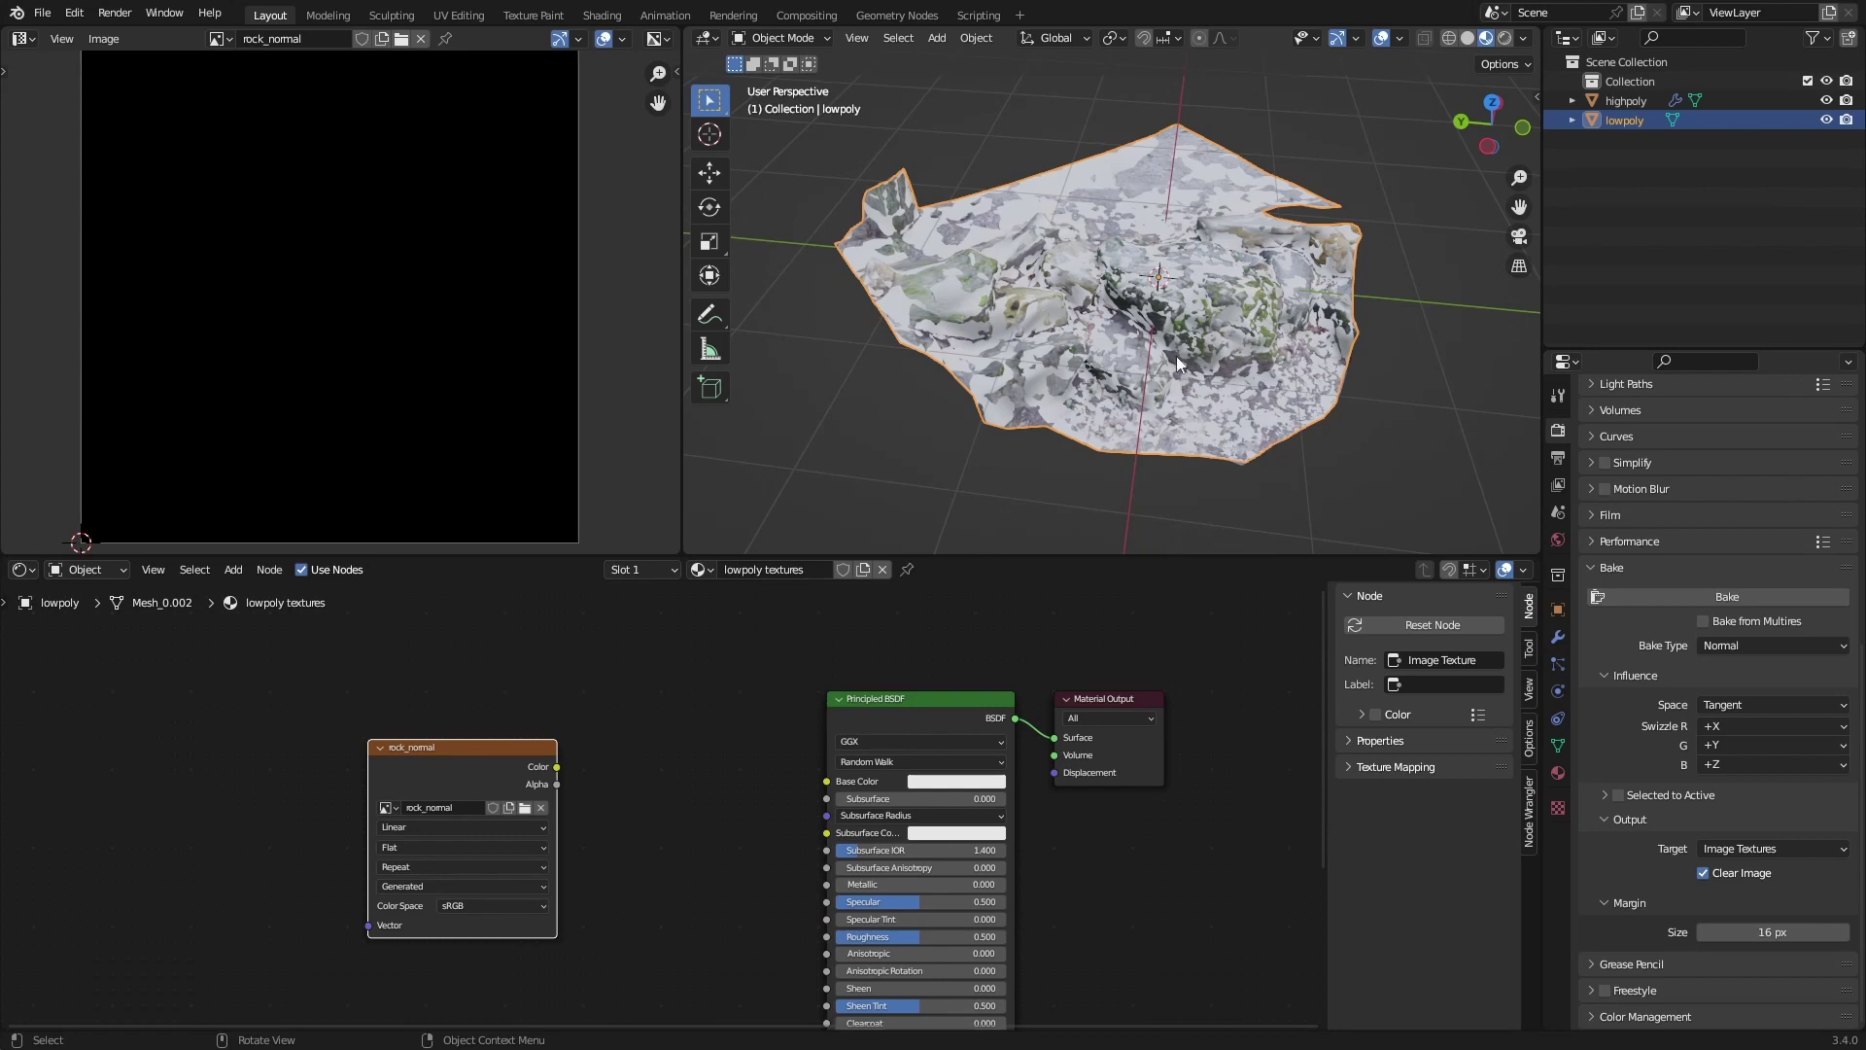
key(Tab)
drag(683, 311, 30, 311)
key(Tab)
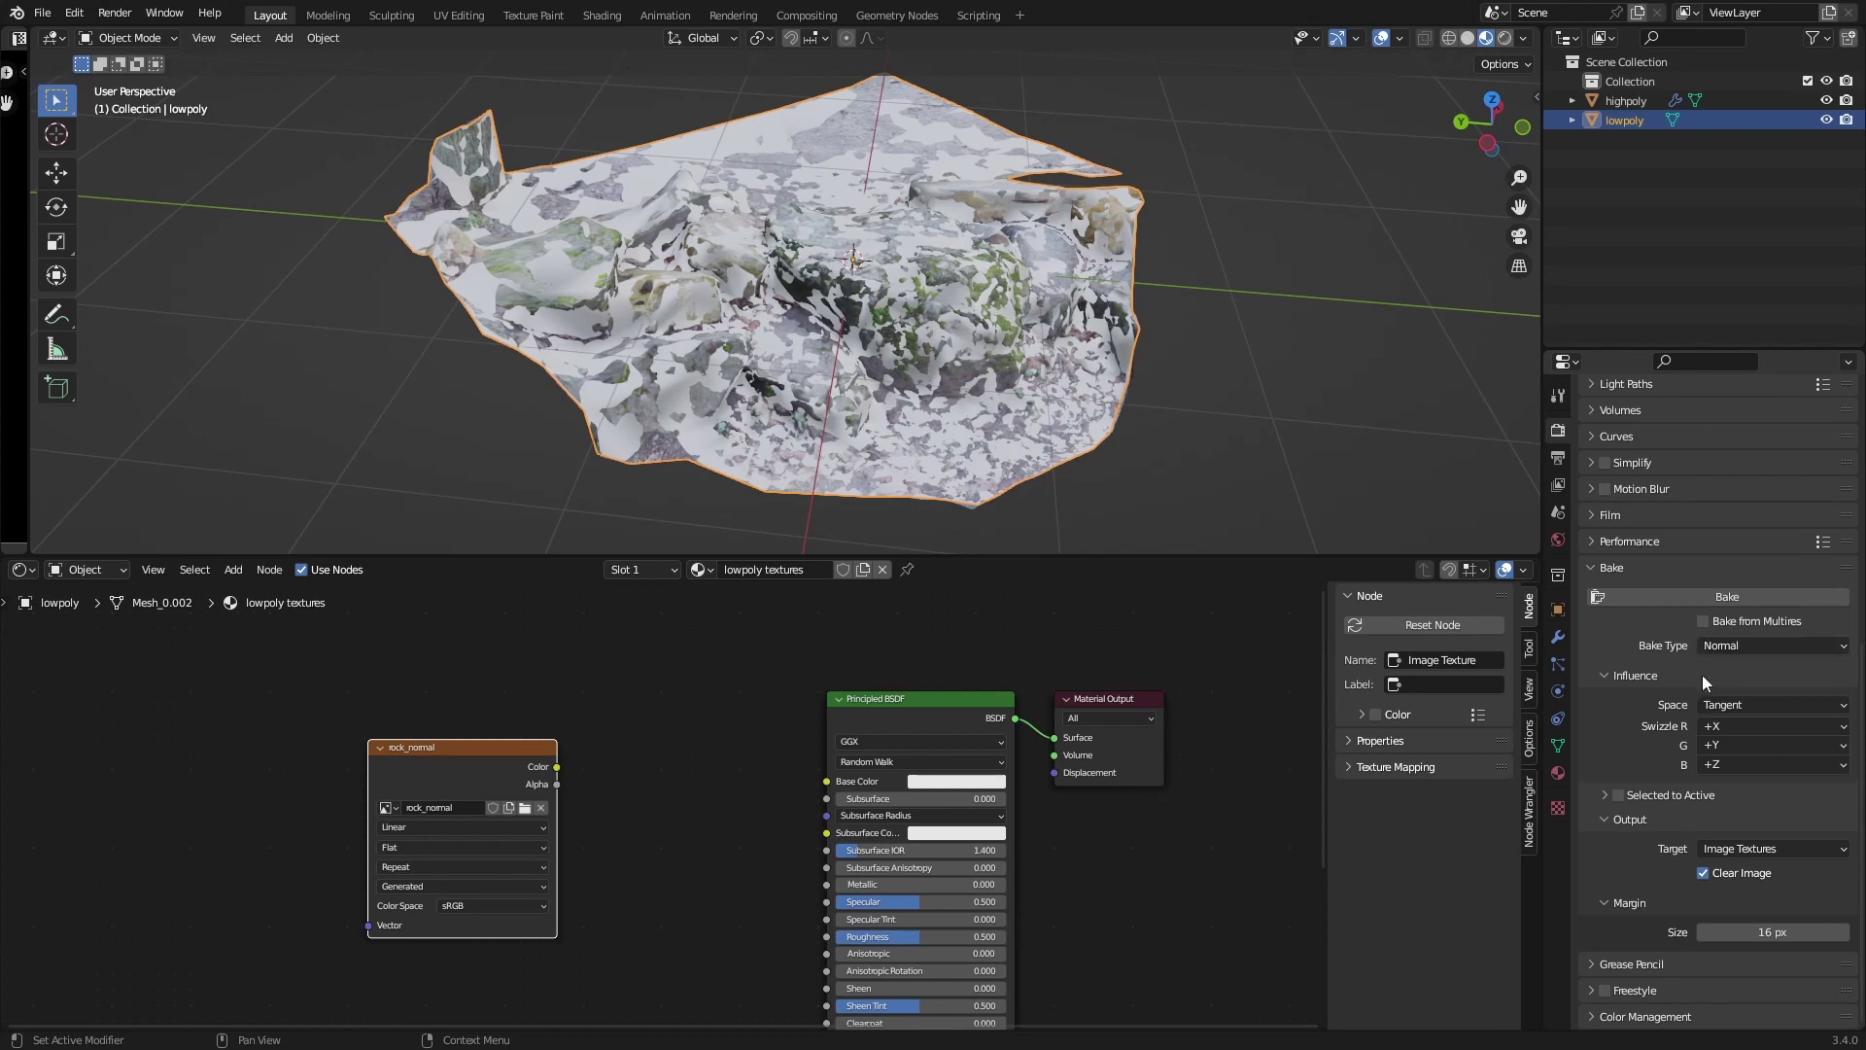
Enable Selected to Active for the bake and check how the two rocks overlap.
click(1618, 795)
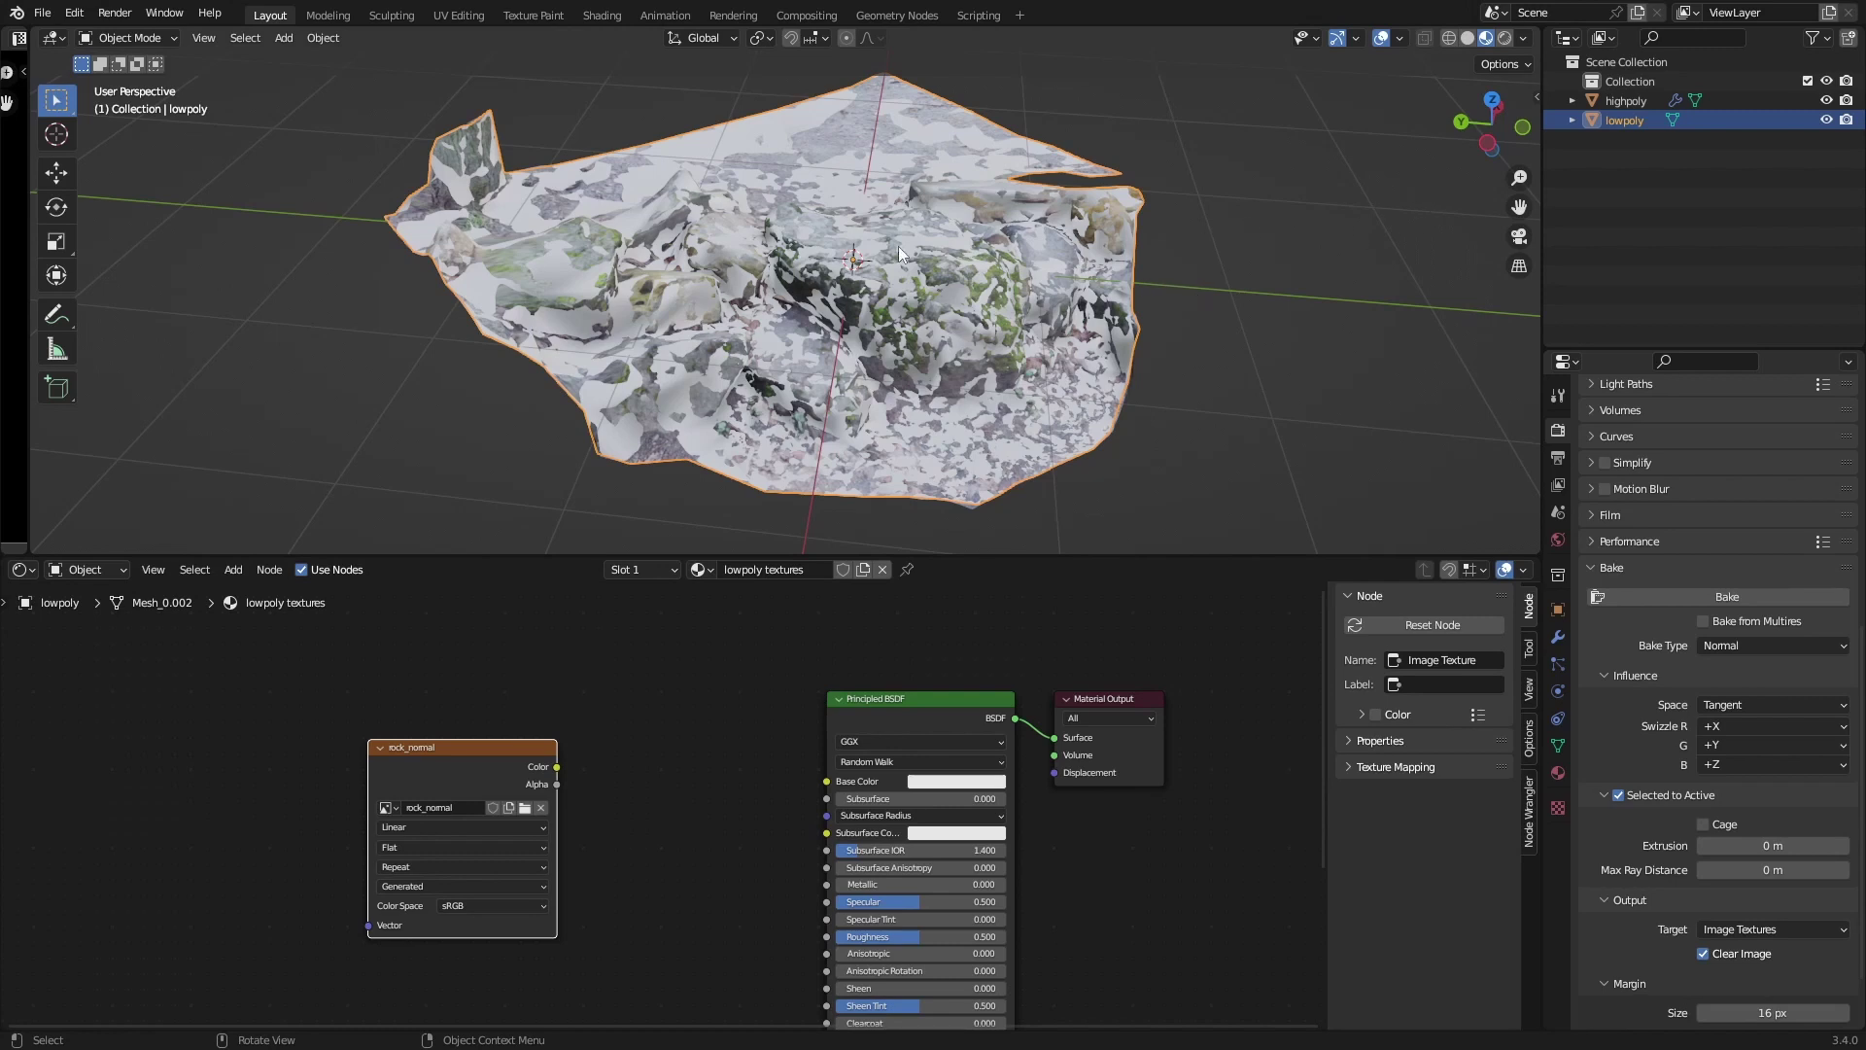
middle_drag(1036, 151, 1061, 313)
key(g)
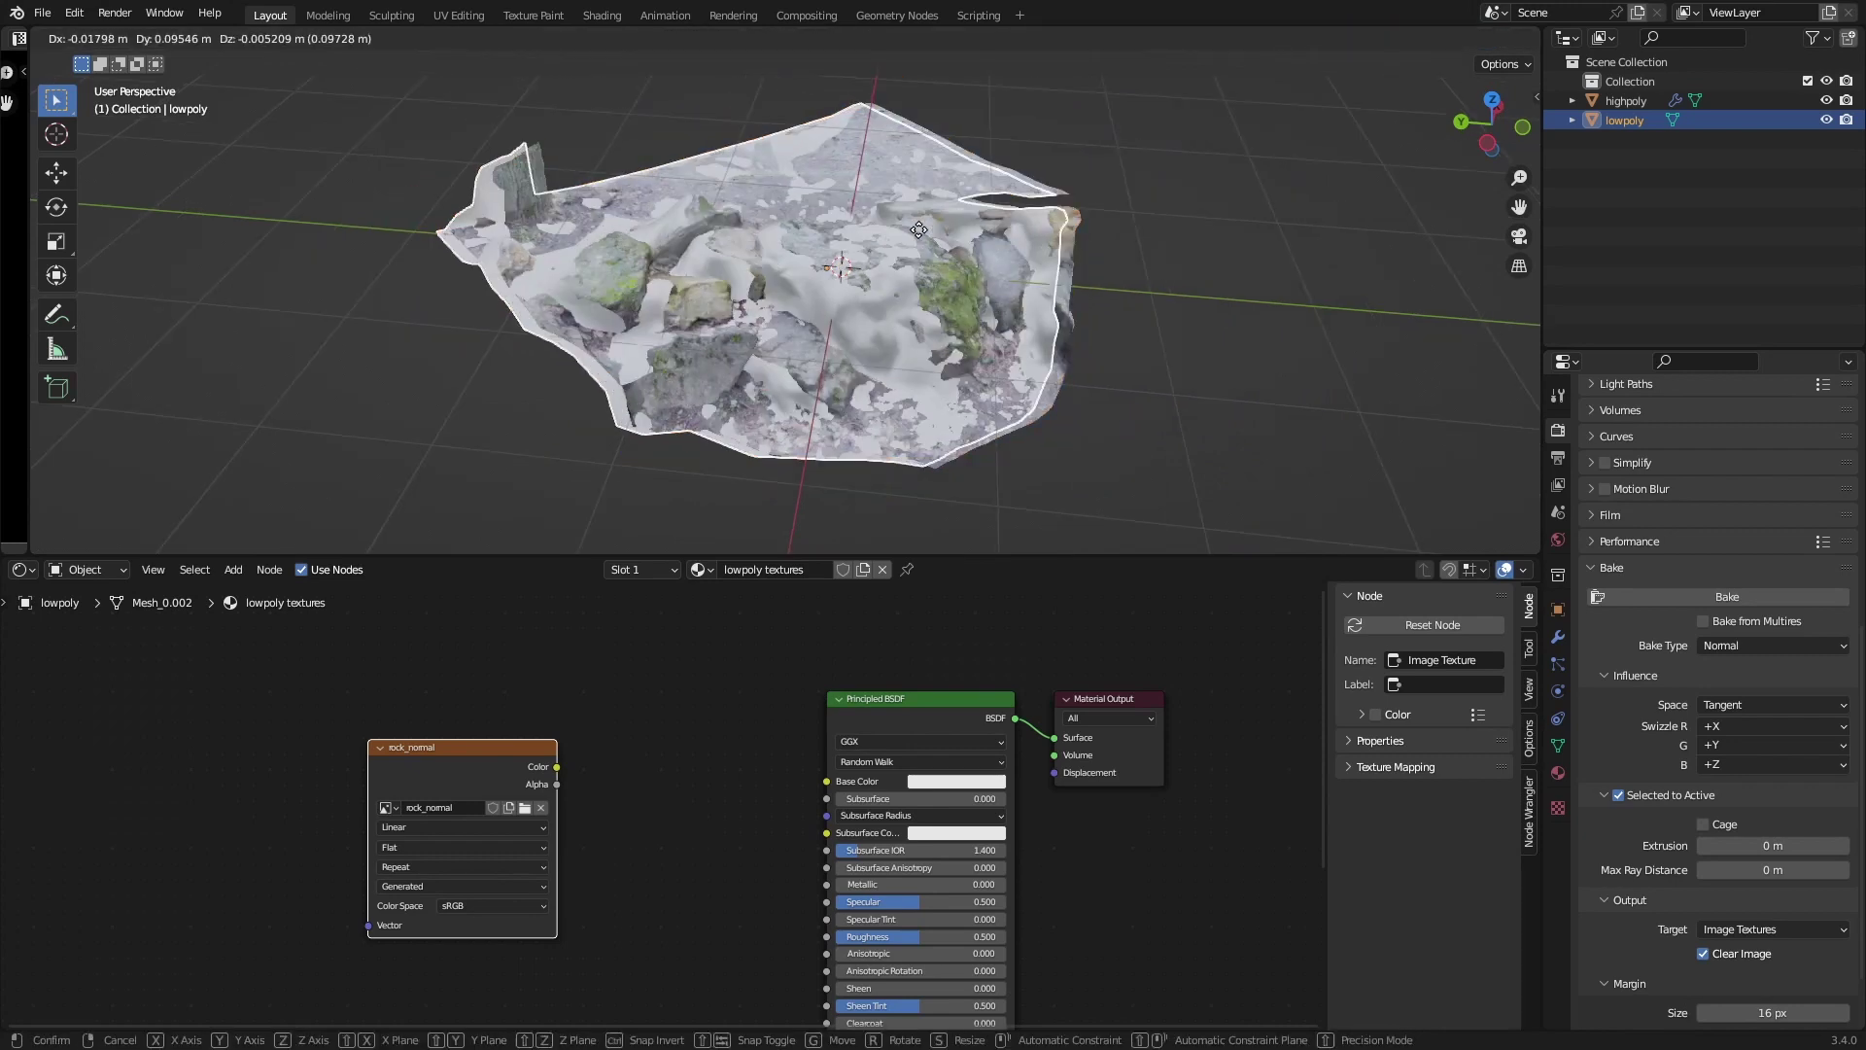
key(Escape)
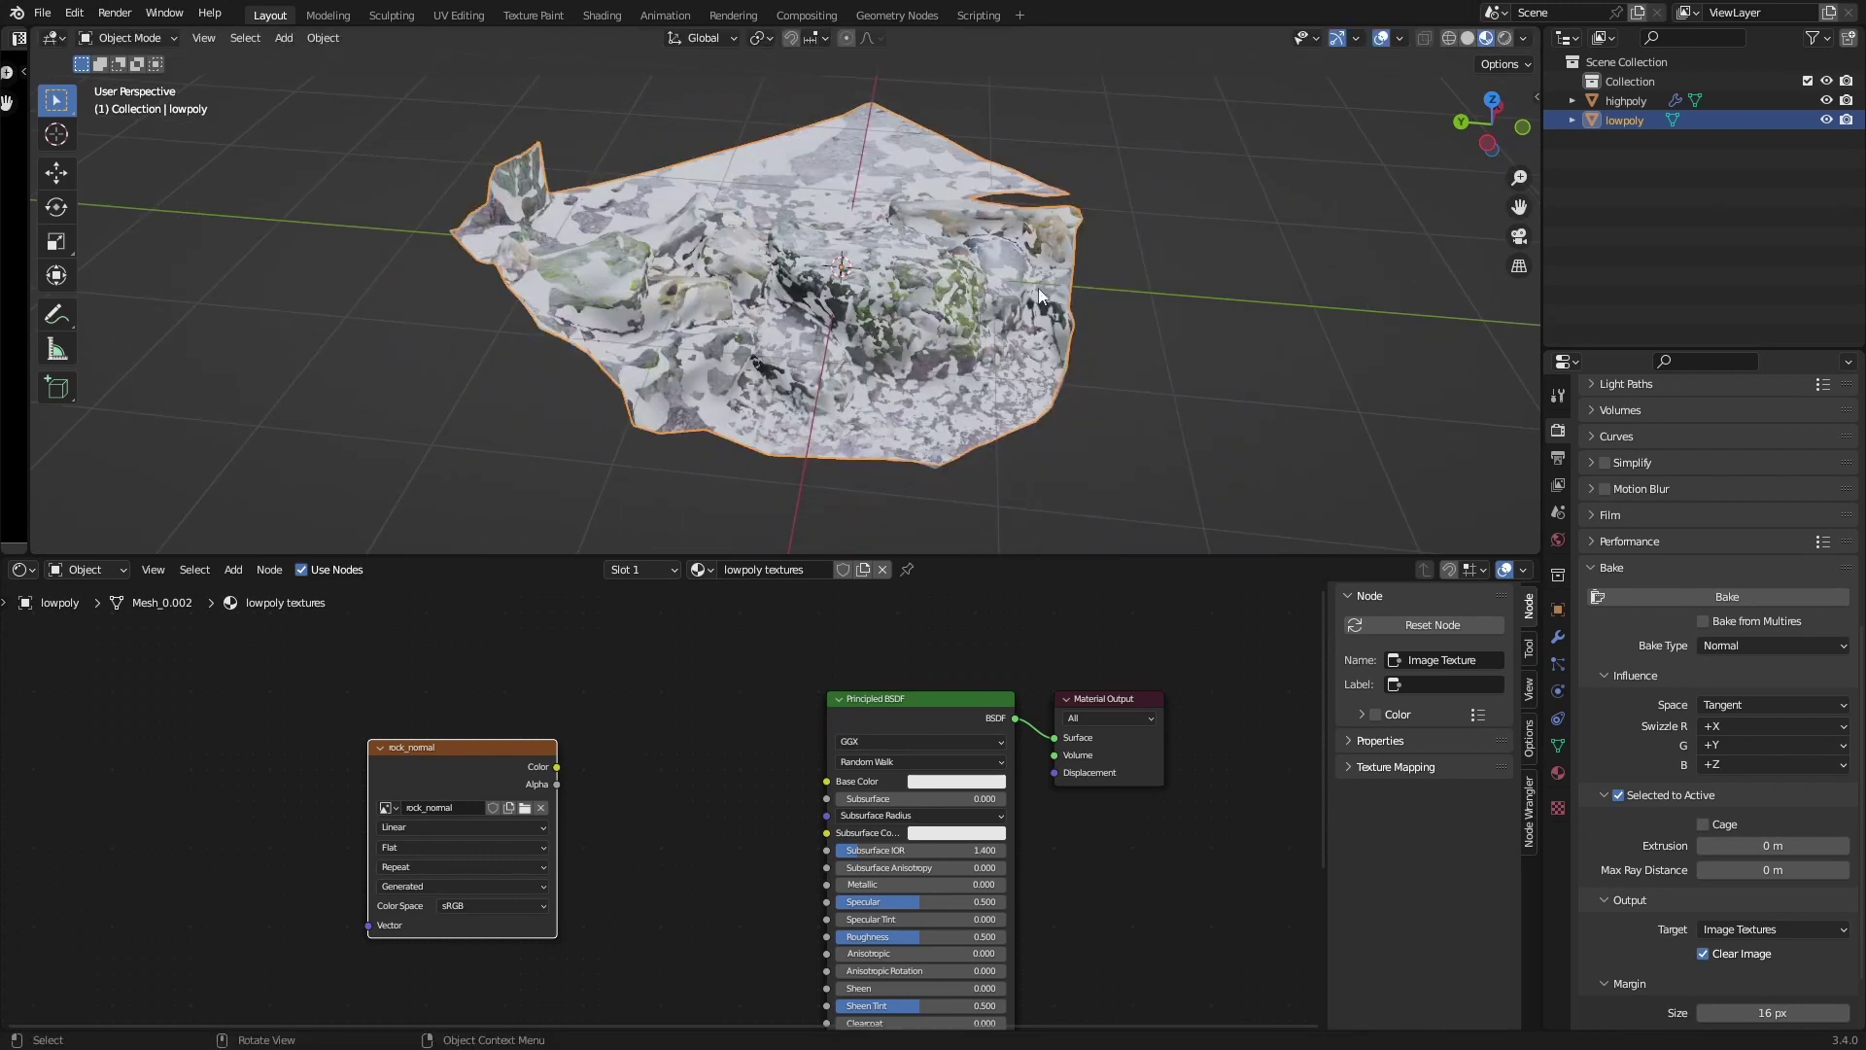
key(r)
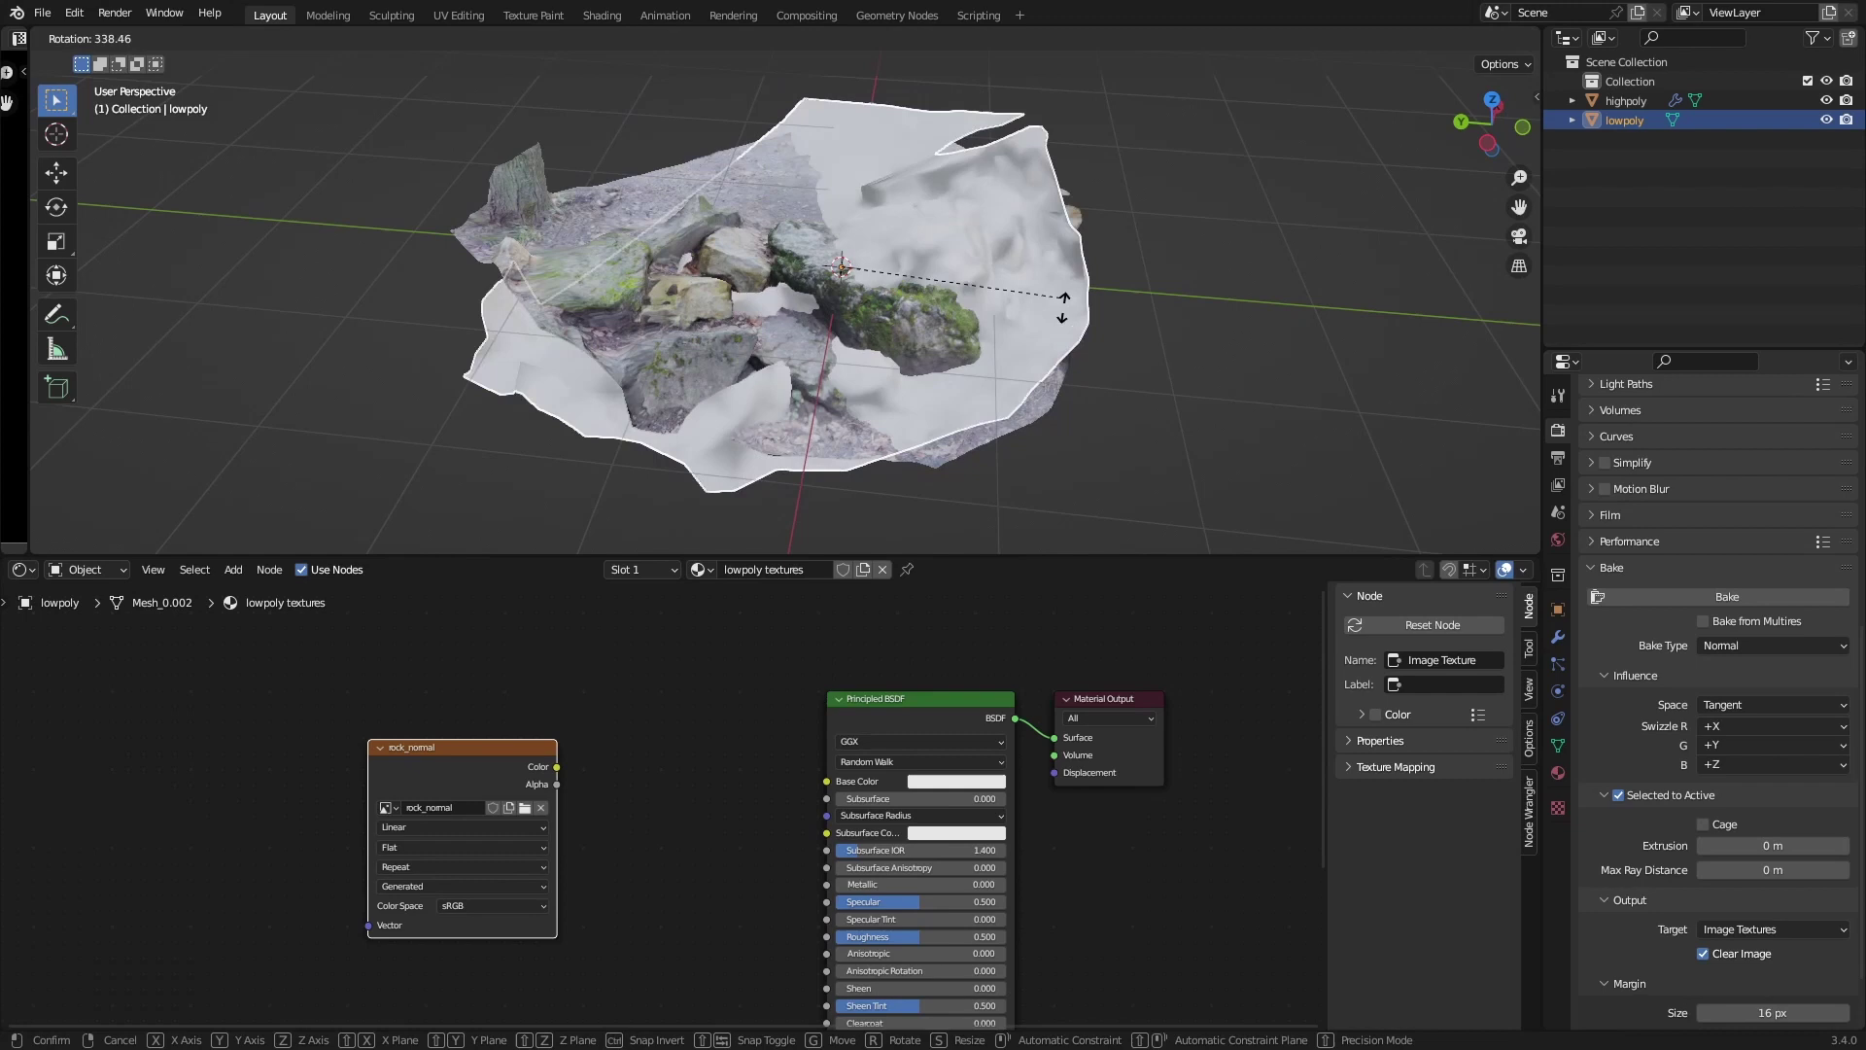
key(Escape)
drag(1250, 440, 997, 253)
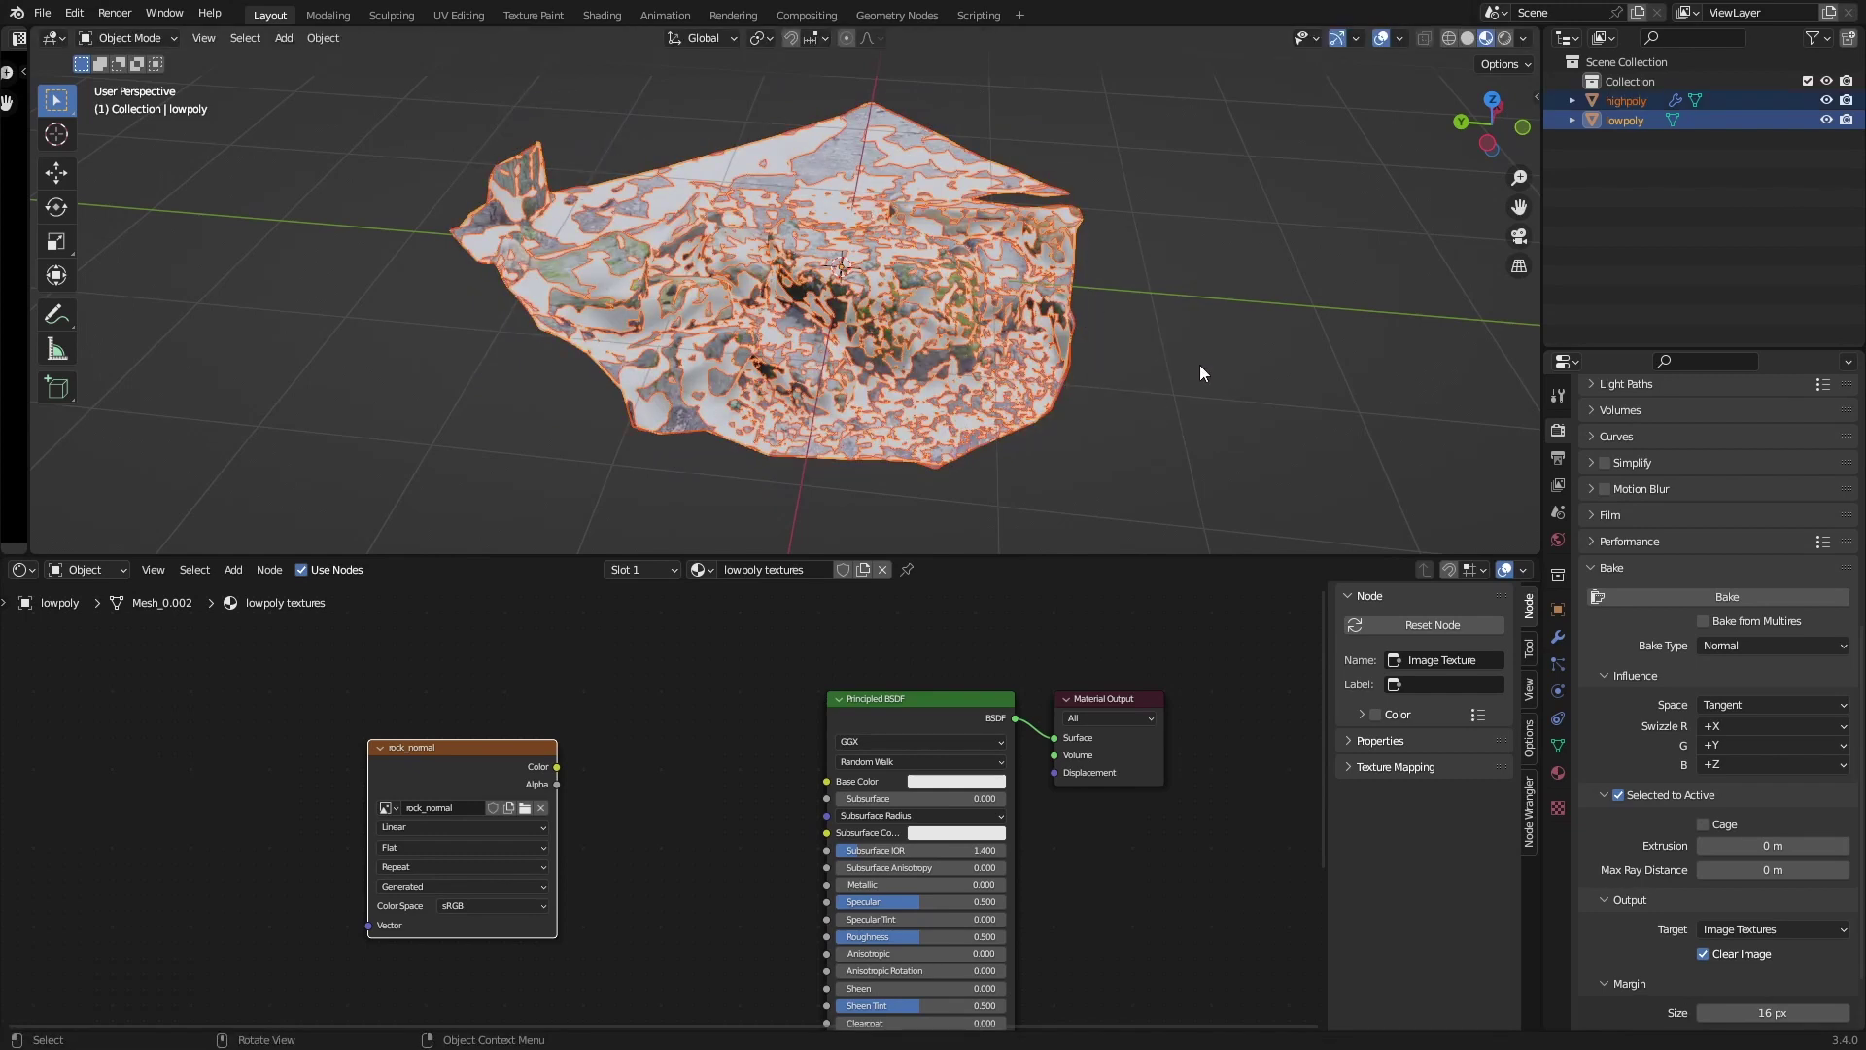
key(s)
key(Escape)
Move the low-poly rock aside to reveal the high-poly rock, then undo the move.
shift+click(913, 125)
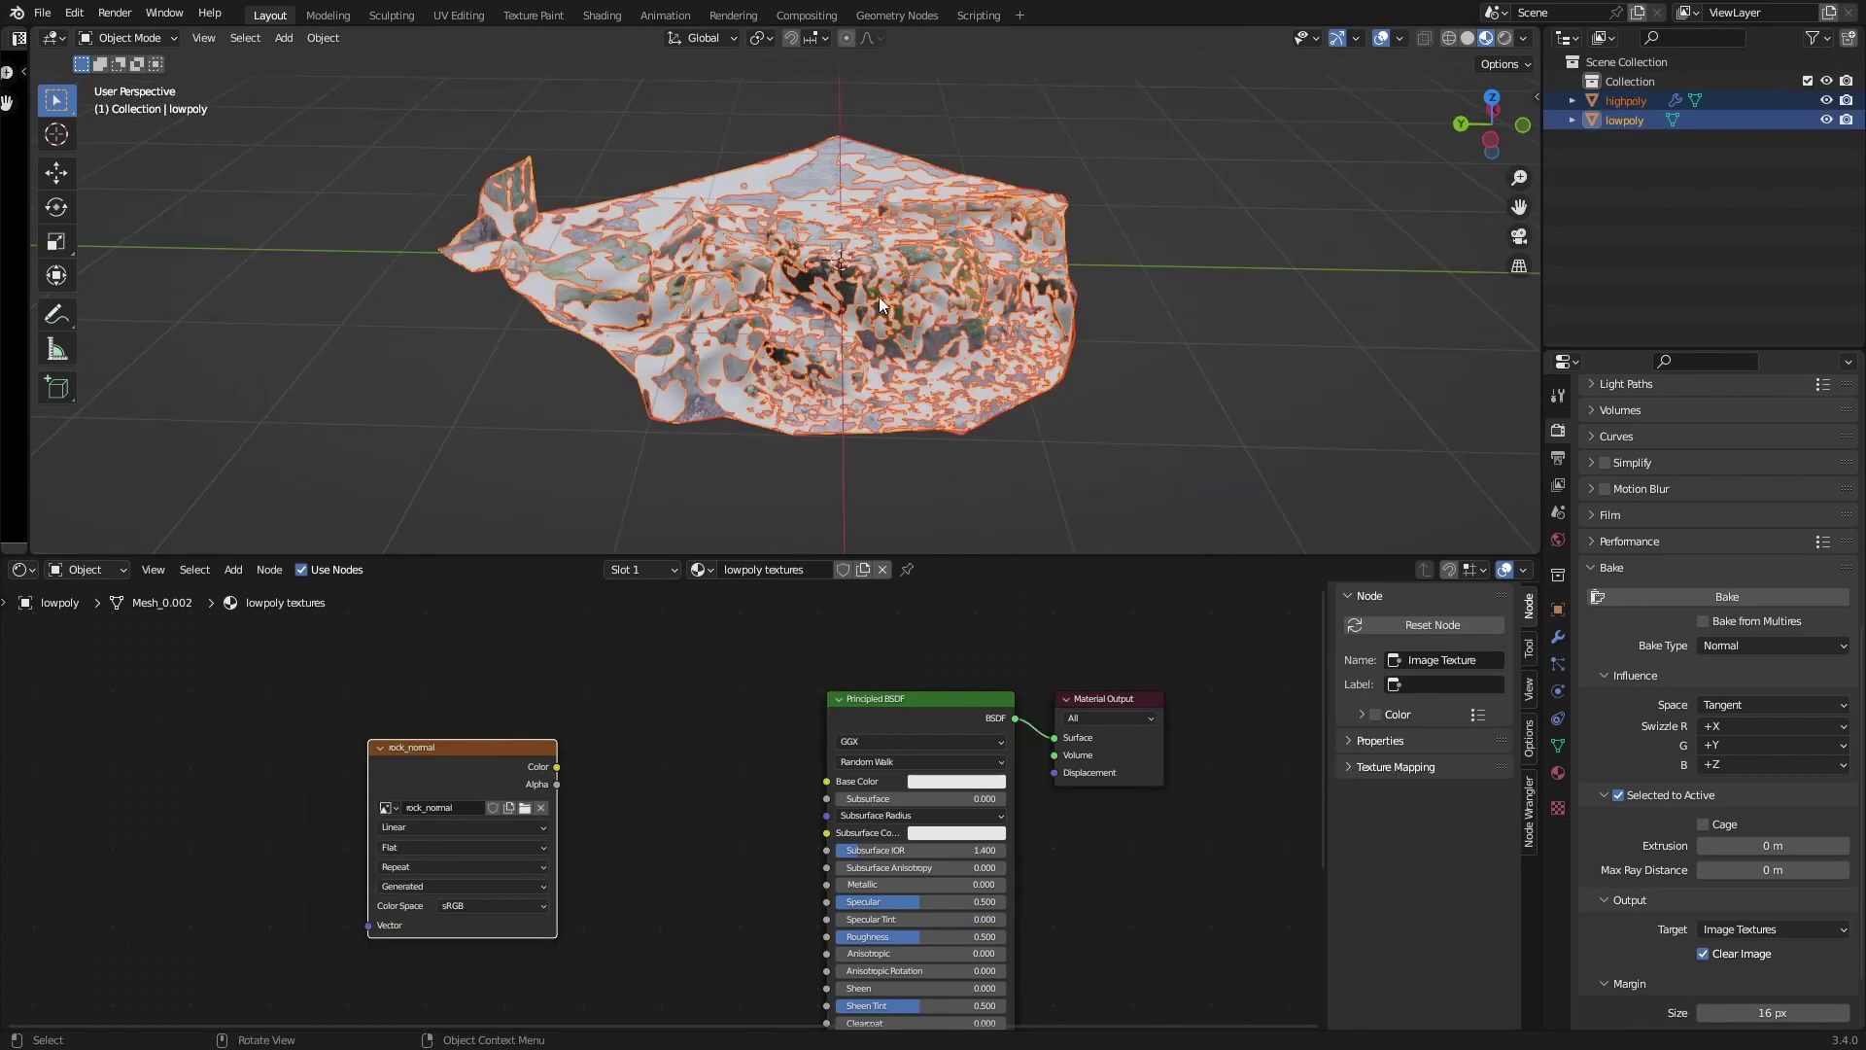
click(838, 213)
key(g)
click(865, 209)
shift+click(1052, 278)
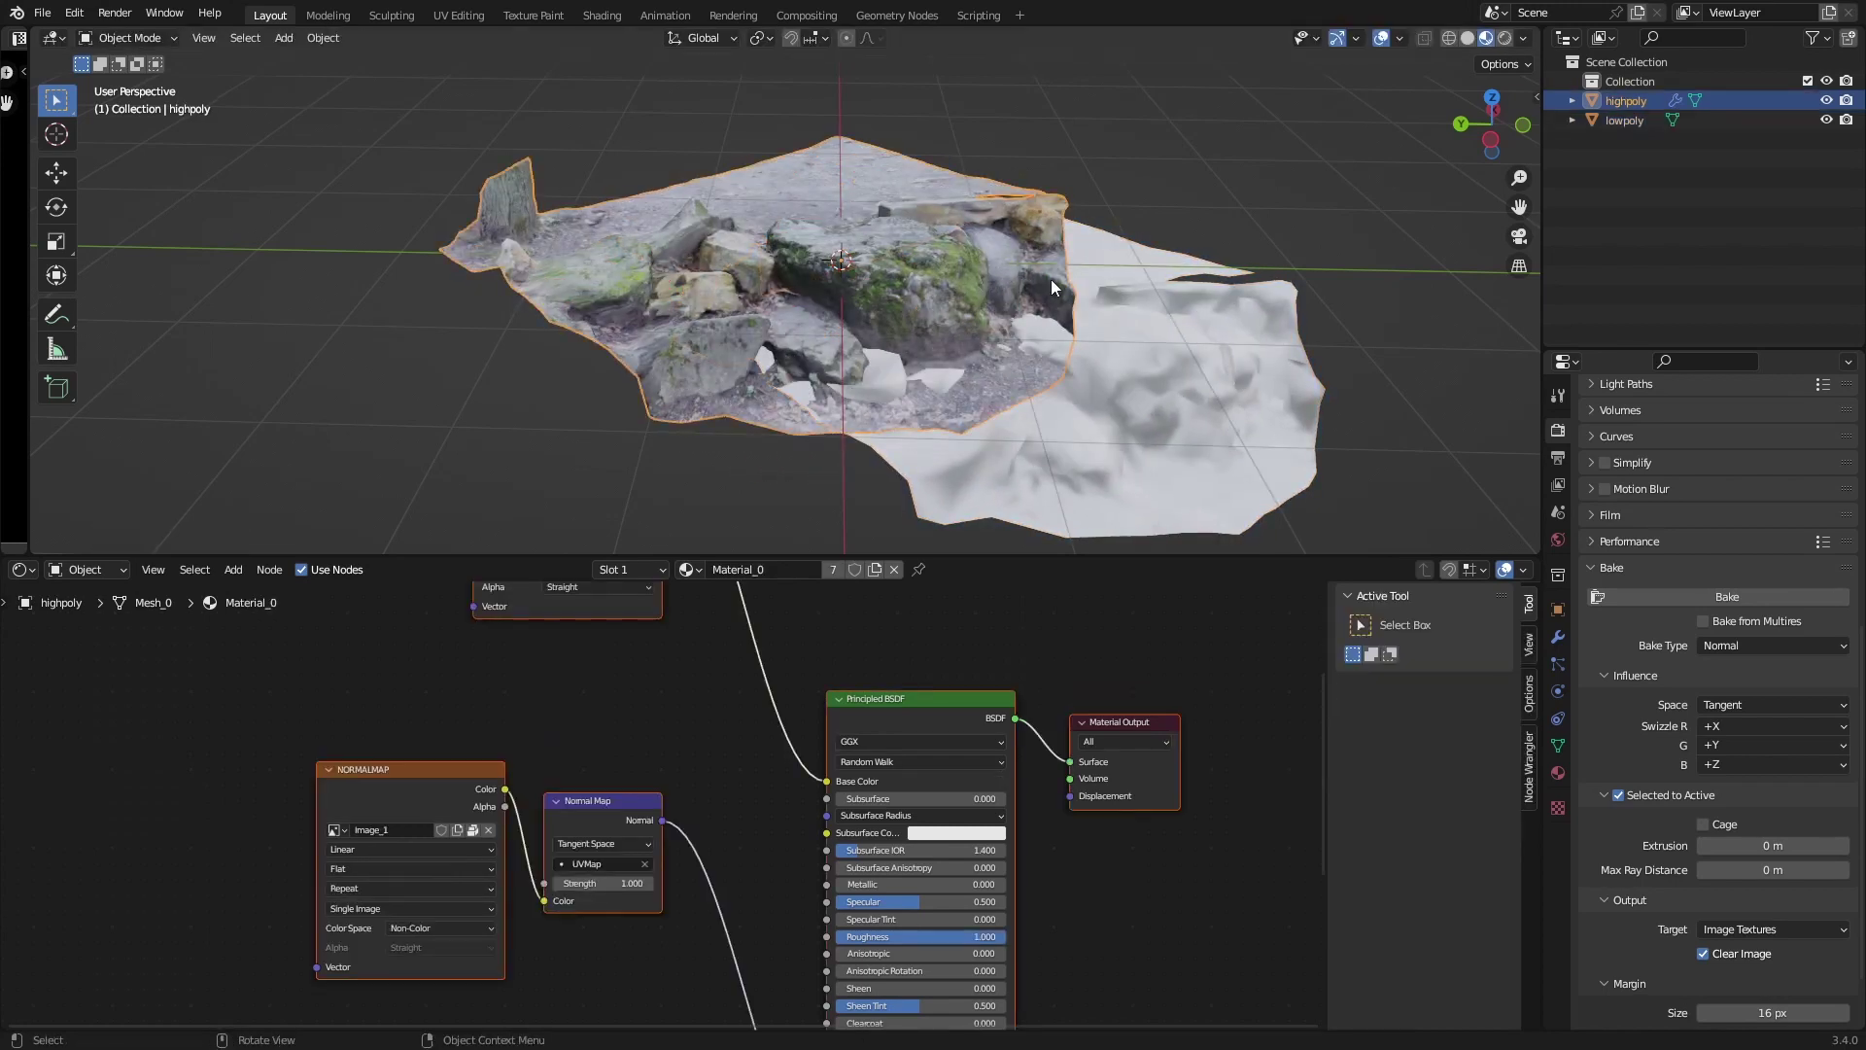
shift+click(1222, 340)
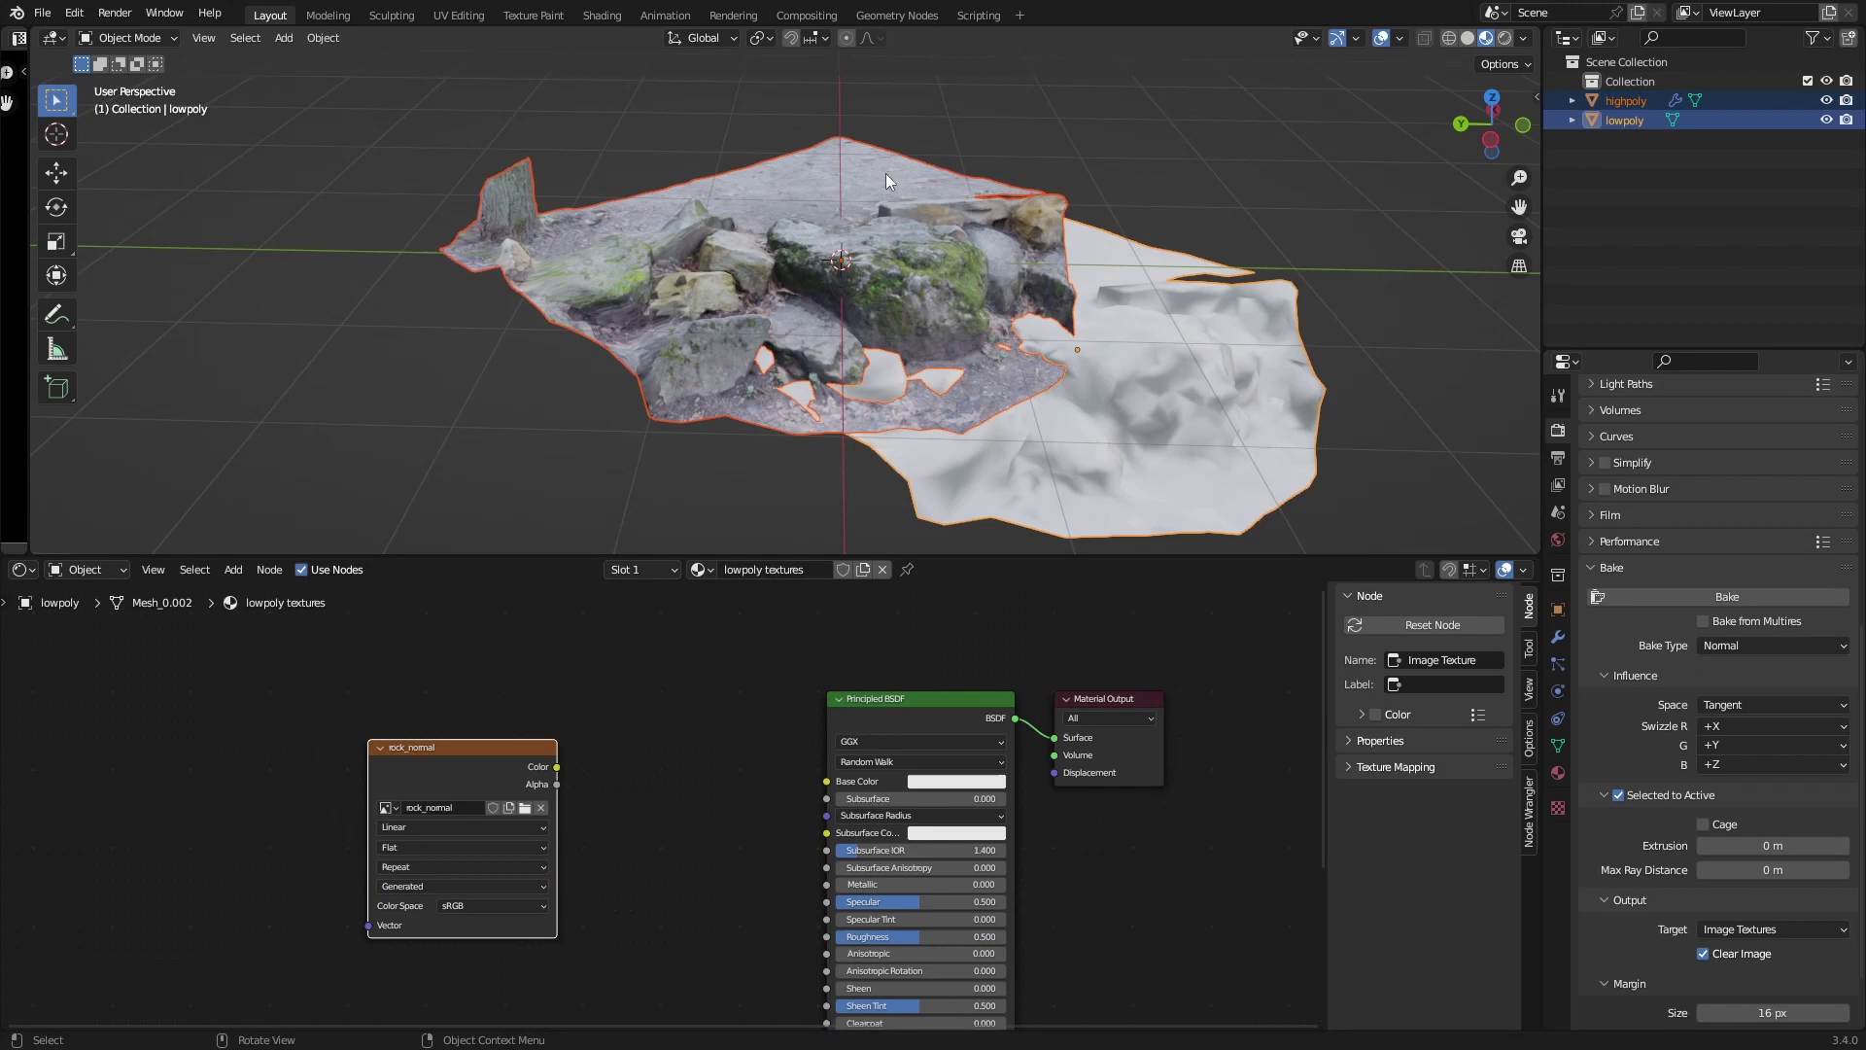
key(ctrl+z)
key(ctrl+z)
key(ctrl+z)
key(ctrl+z)
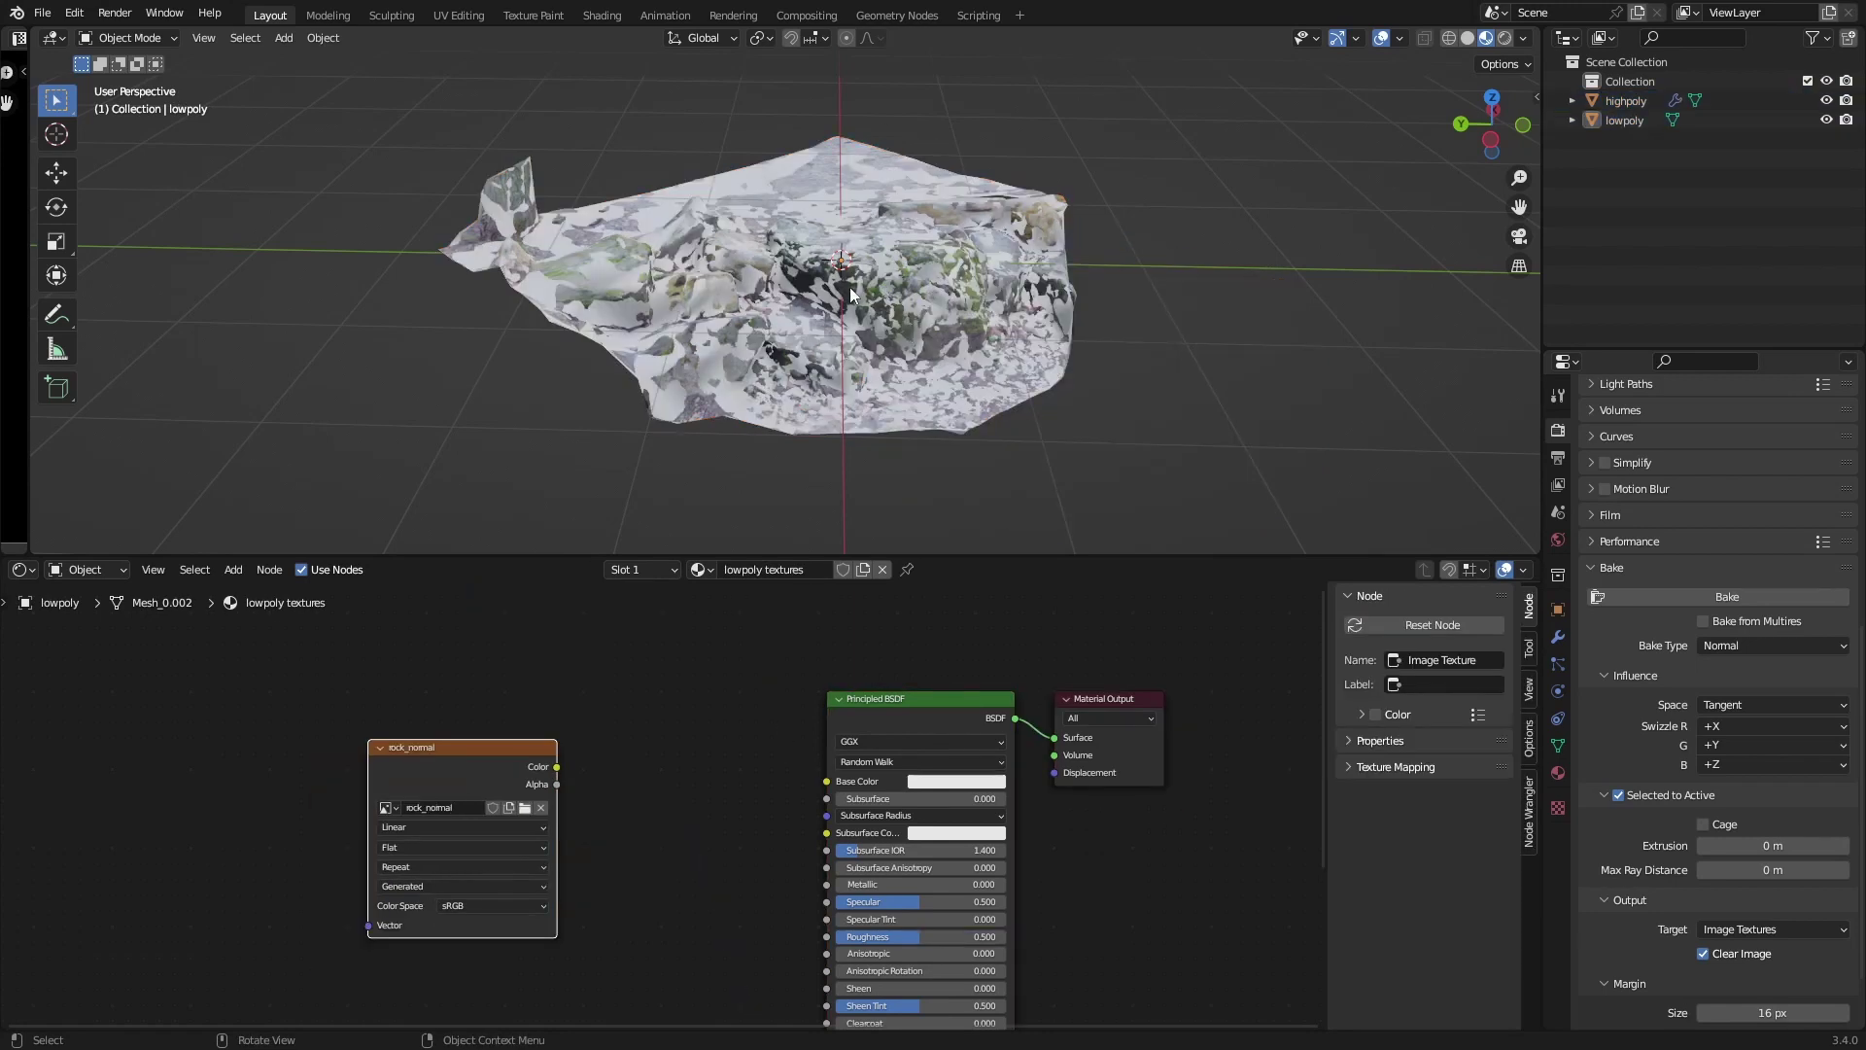
Select both rocks in the Outliner, with the low-poly rock active.
click(1617, 118)
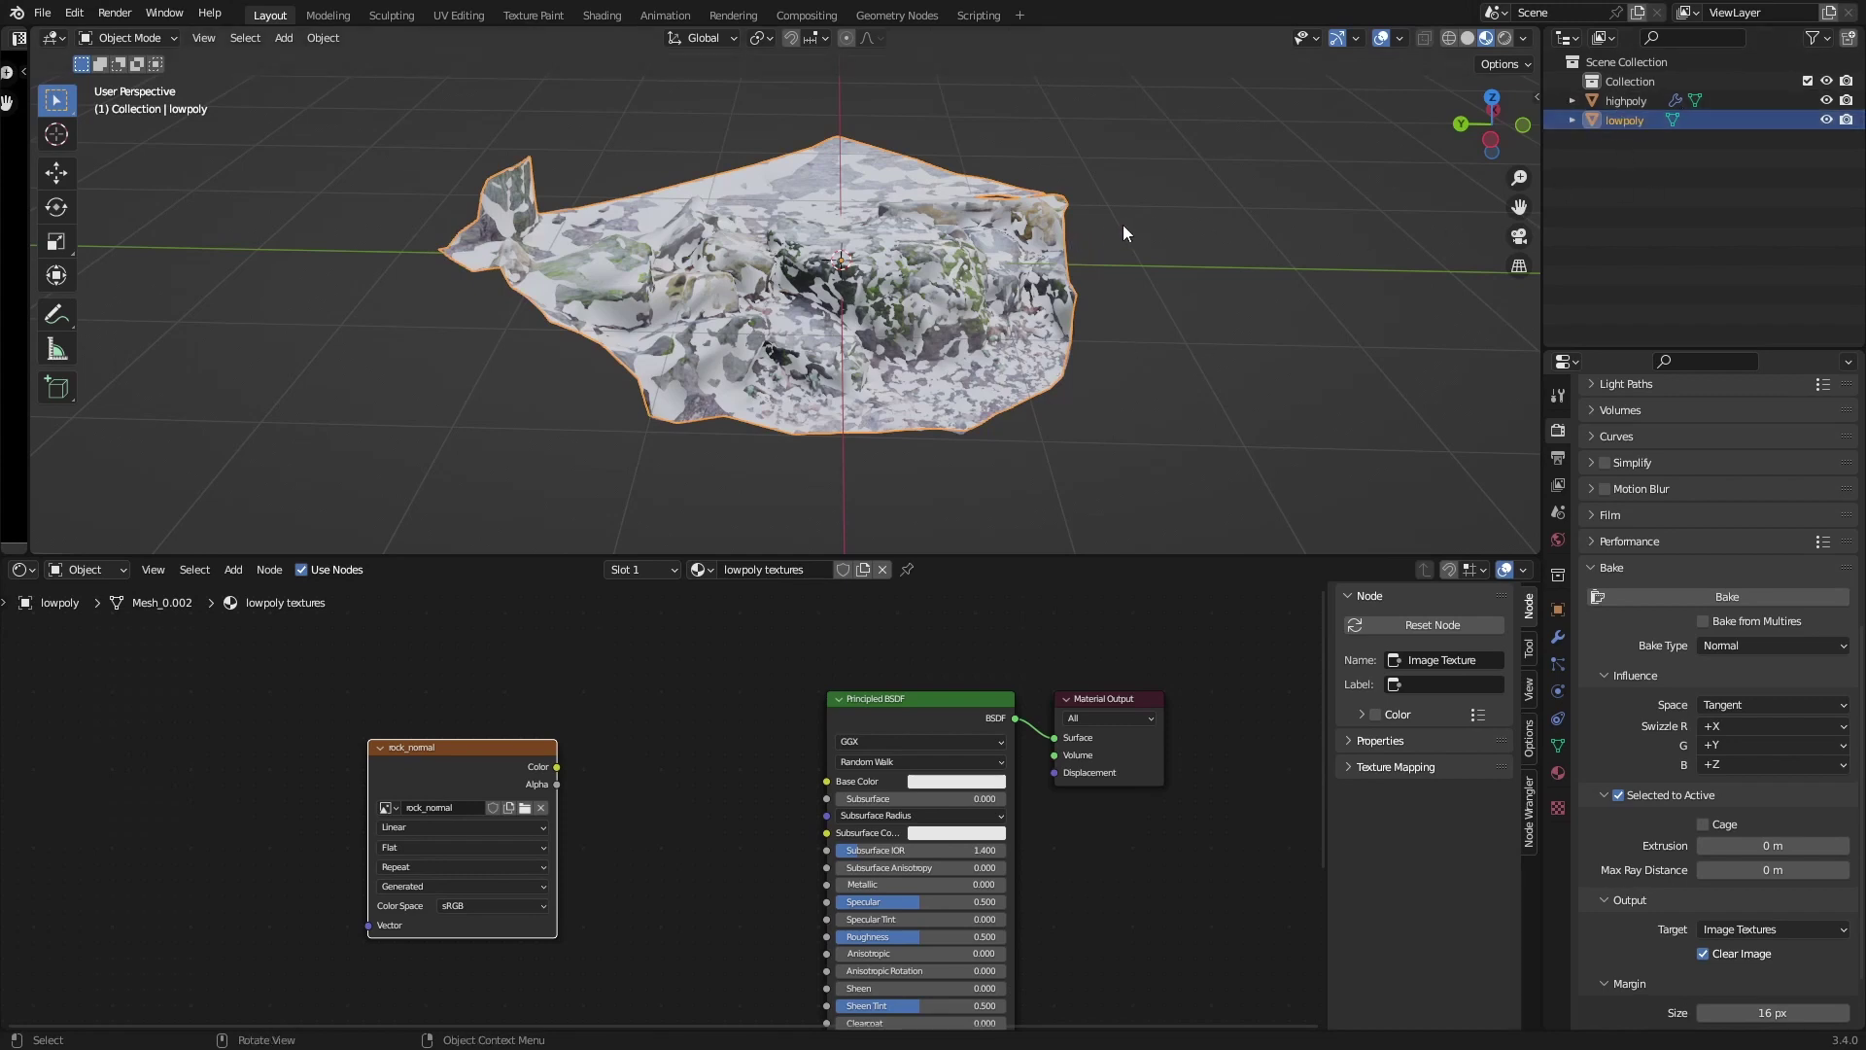
ctrl+click(1629, 102)
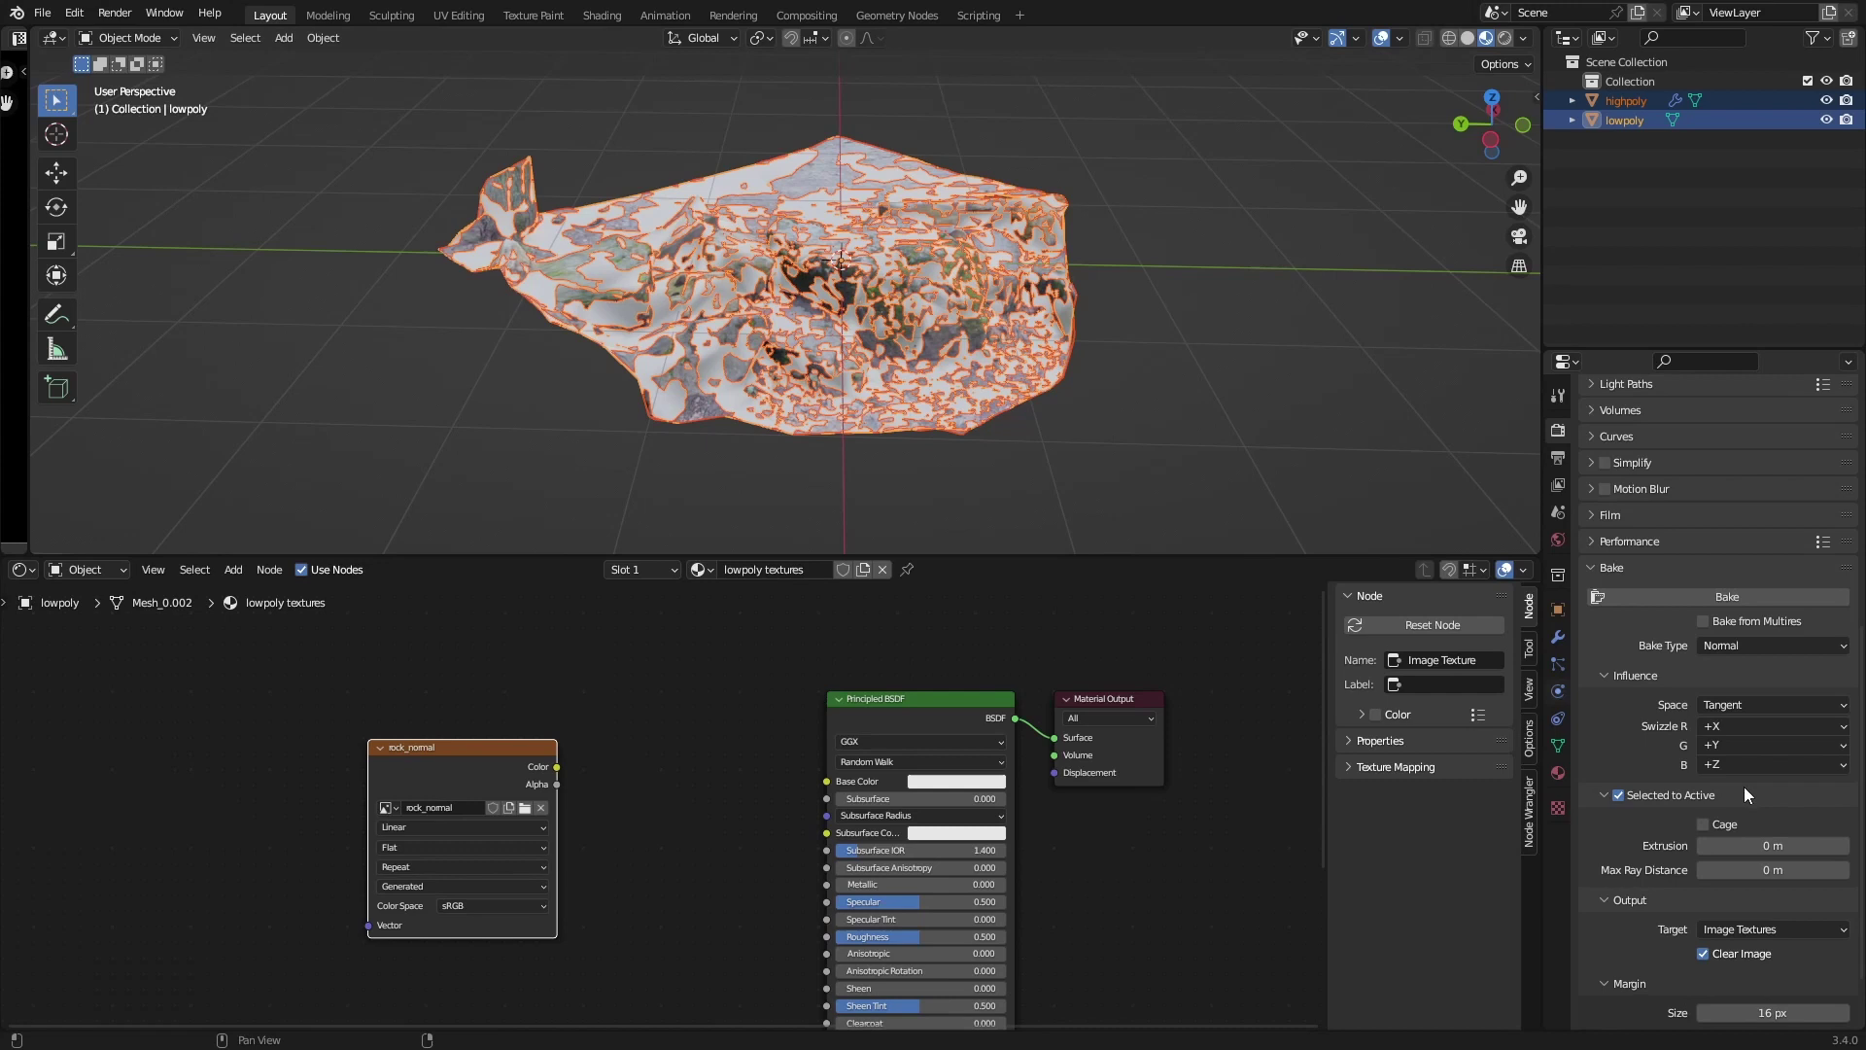
scroll(1660, 822, down, 2)
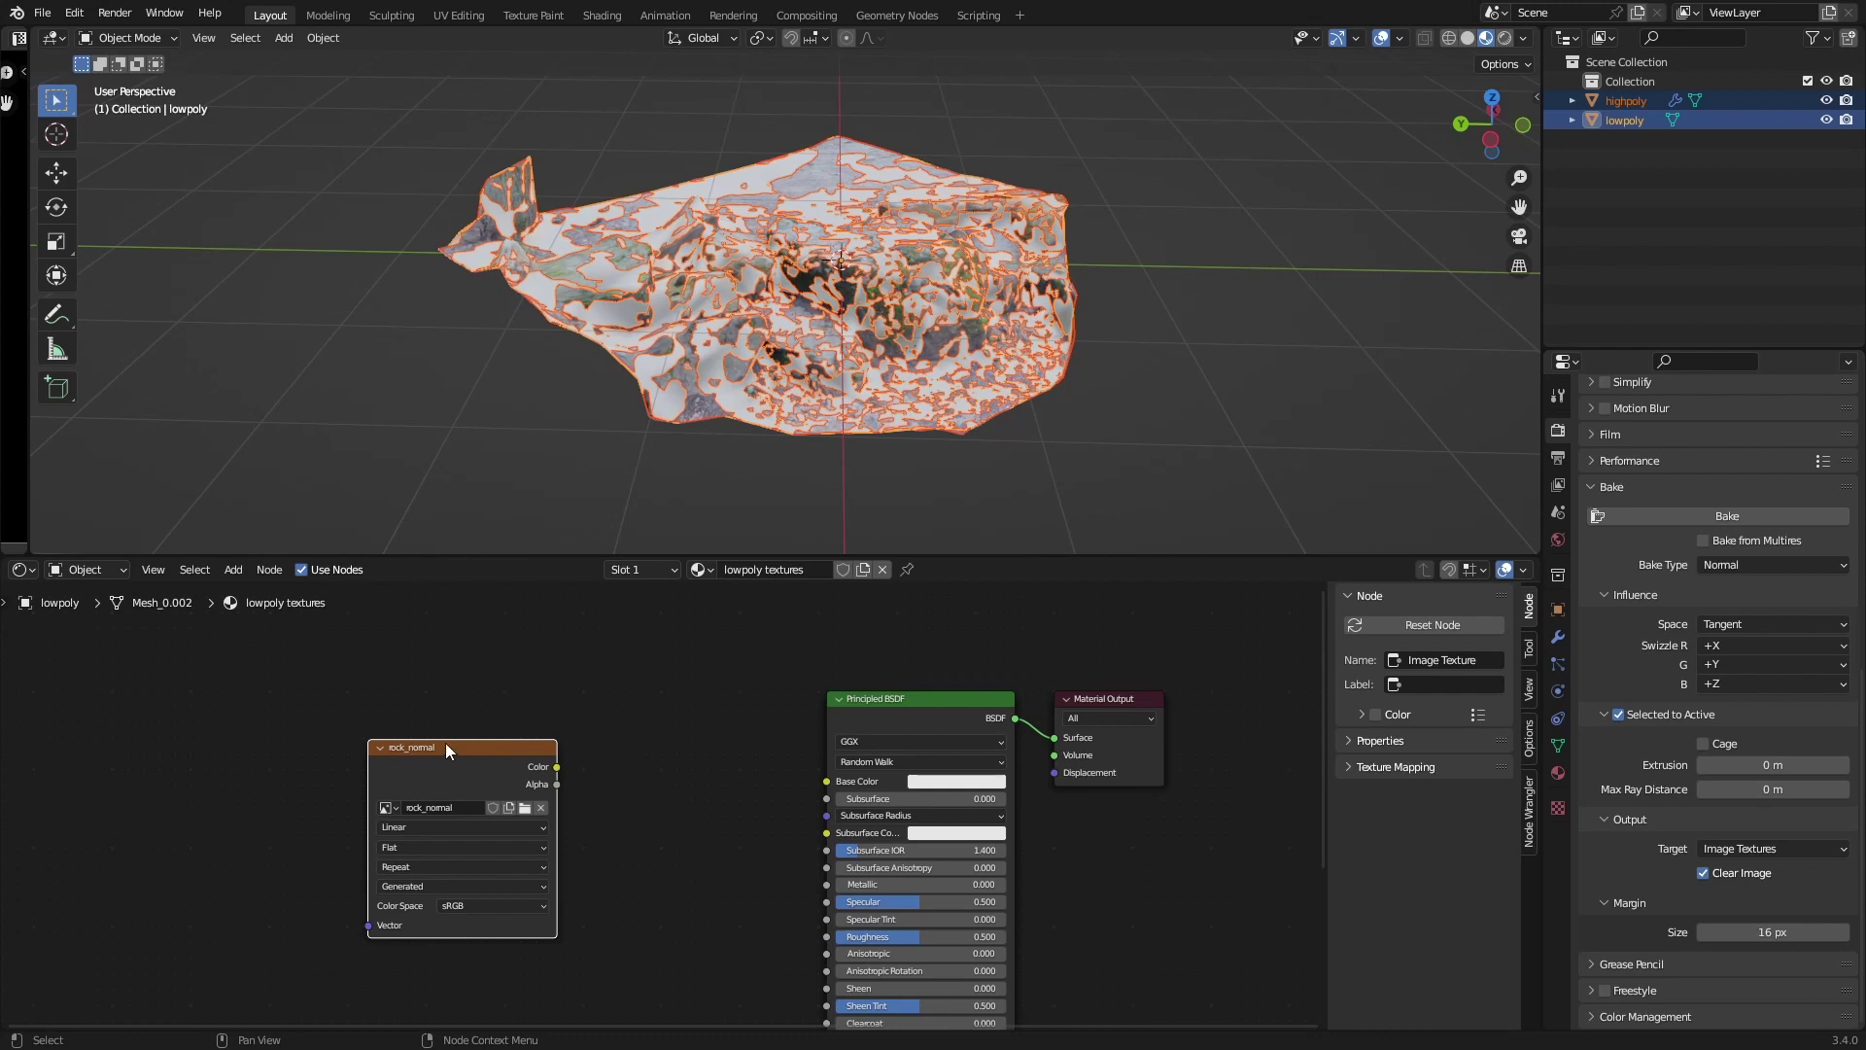
Bake the normal map into rock_normal and widen the Image Editor to view it.
mouse_move(445, 743)
mouse_down()
mouse_move(478, 733)
mouse_move(462, 746)
mouse_up()
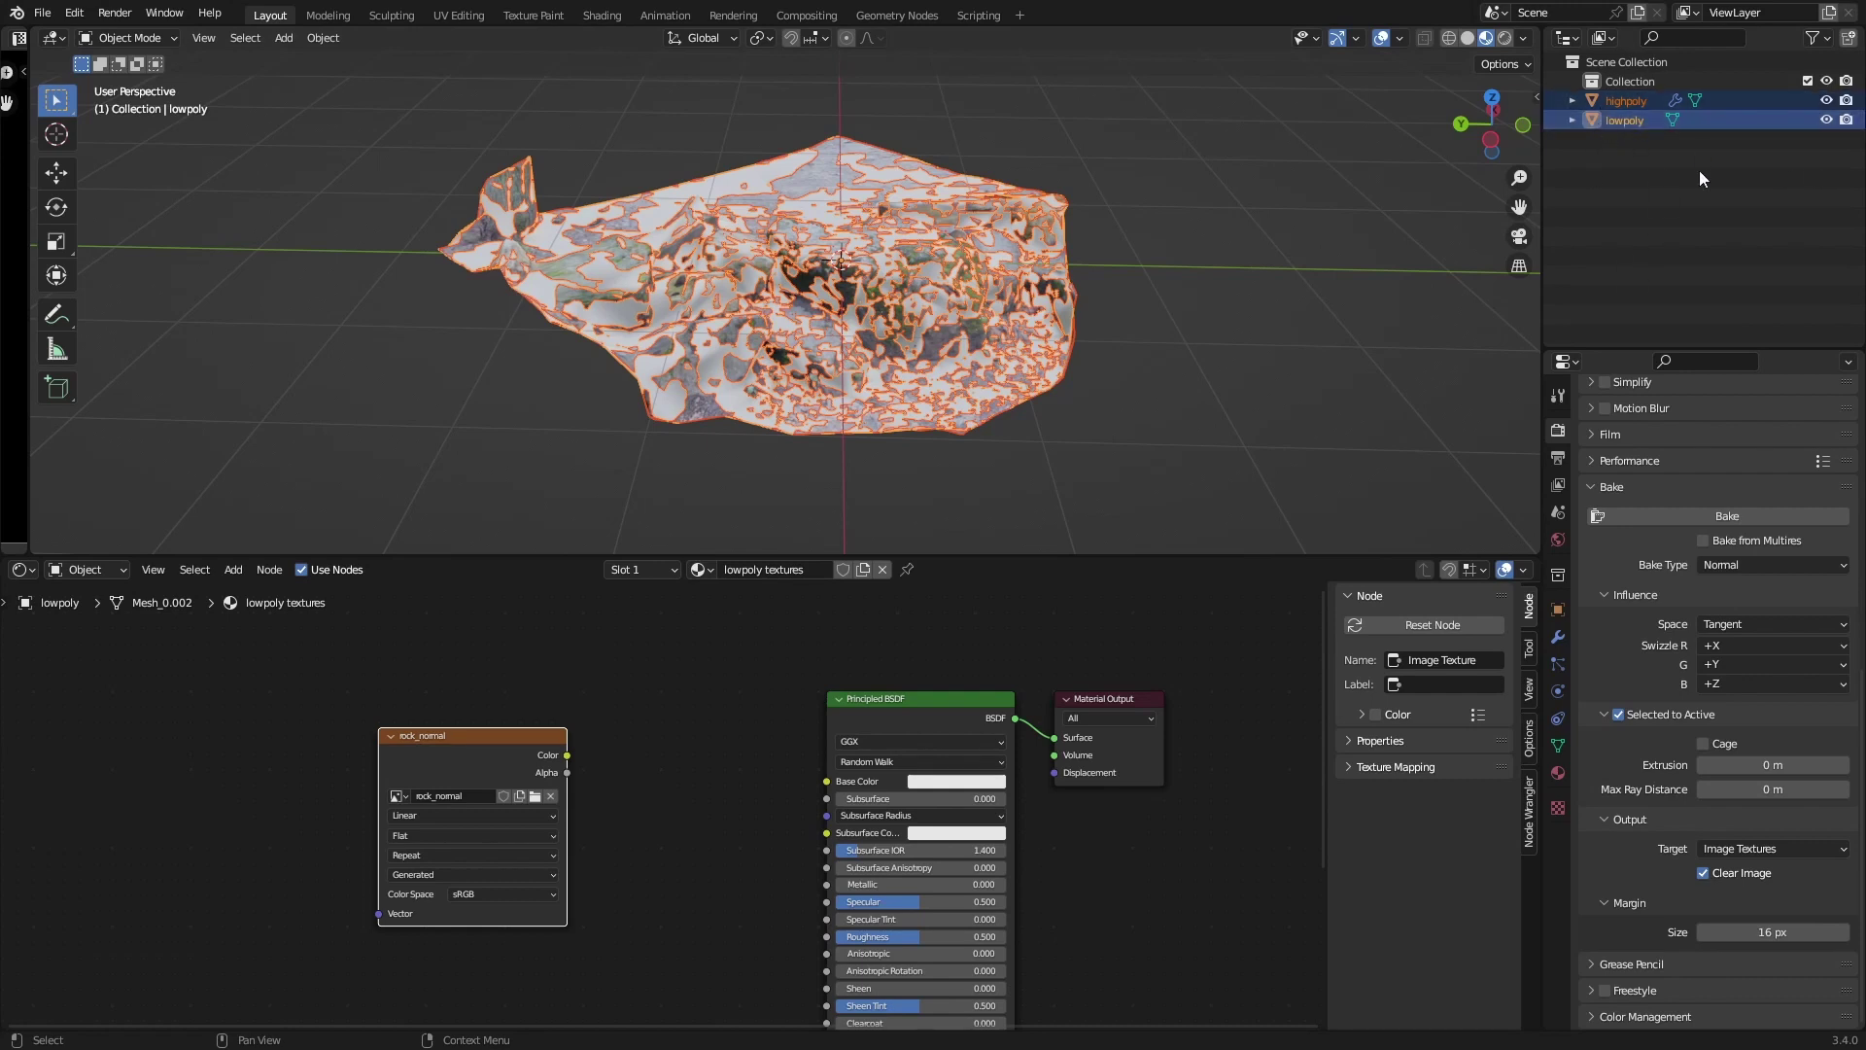
click(1683, 517)
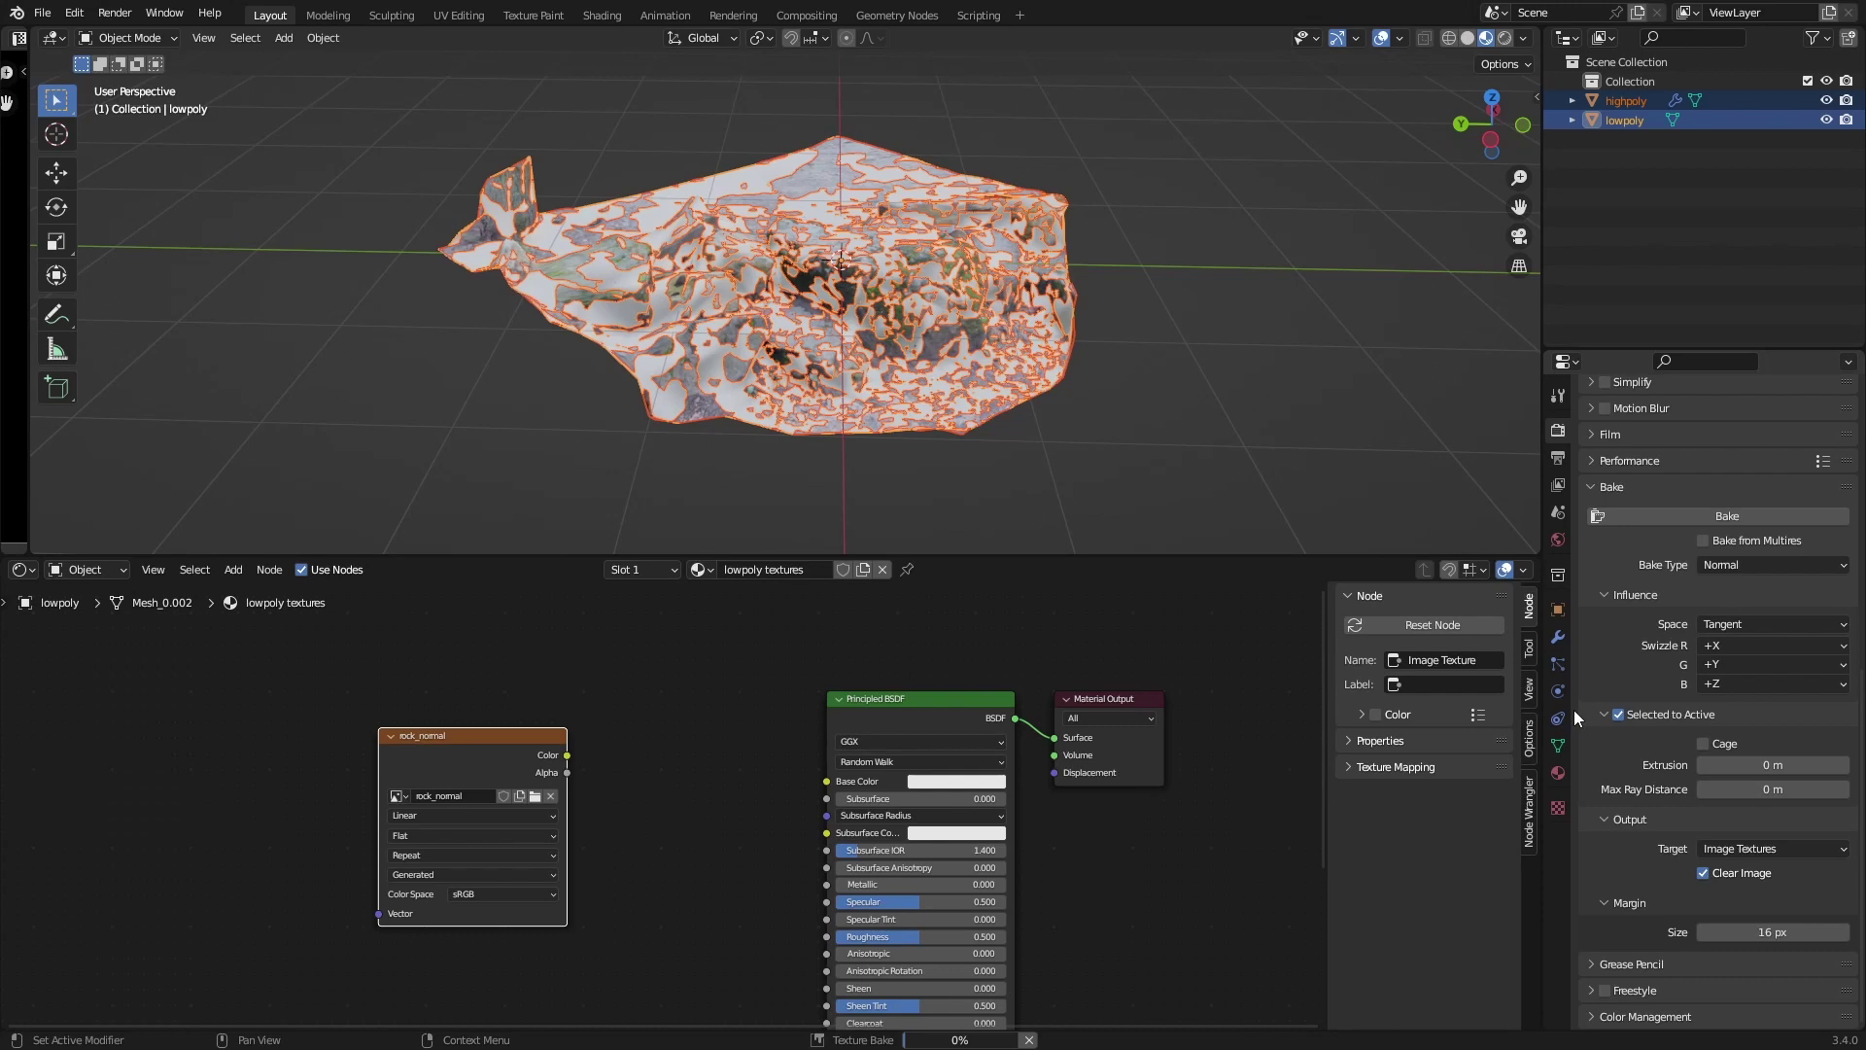
drag(30, 370, 777, 369)
scroll(428, 363, up, 3)
scroll(429, 363, down, 5)
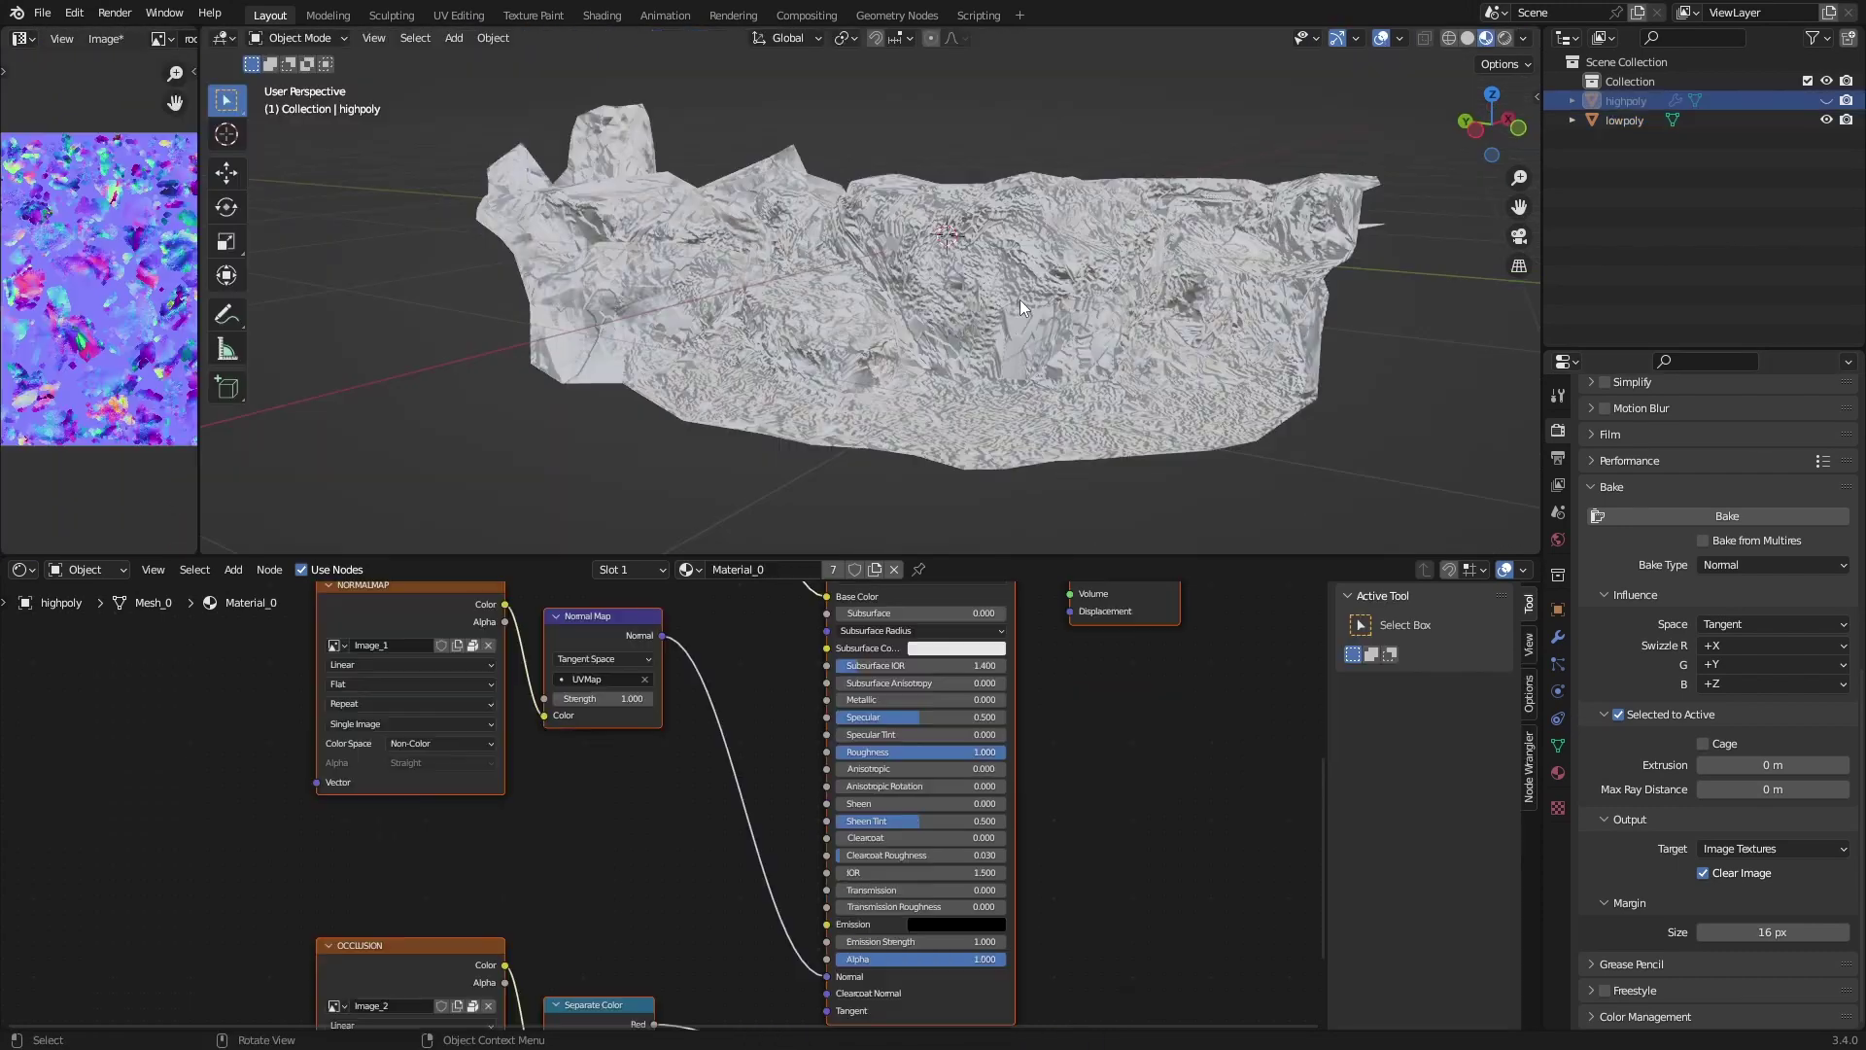
scroll(1018, 299, up, 2)
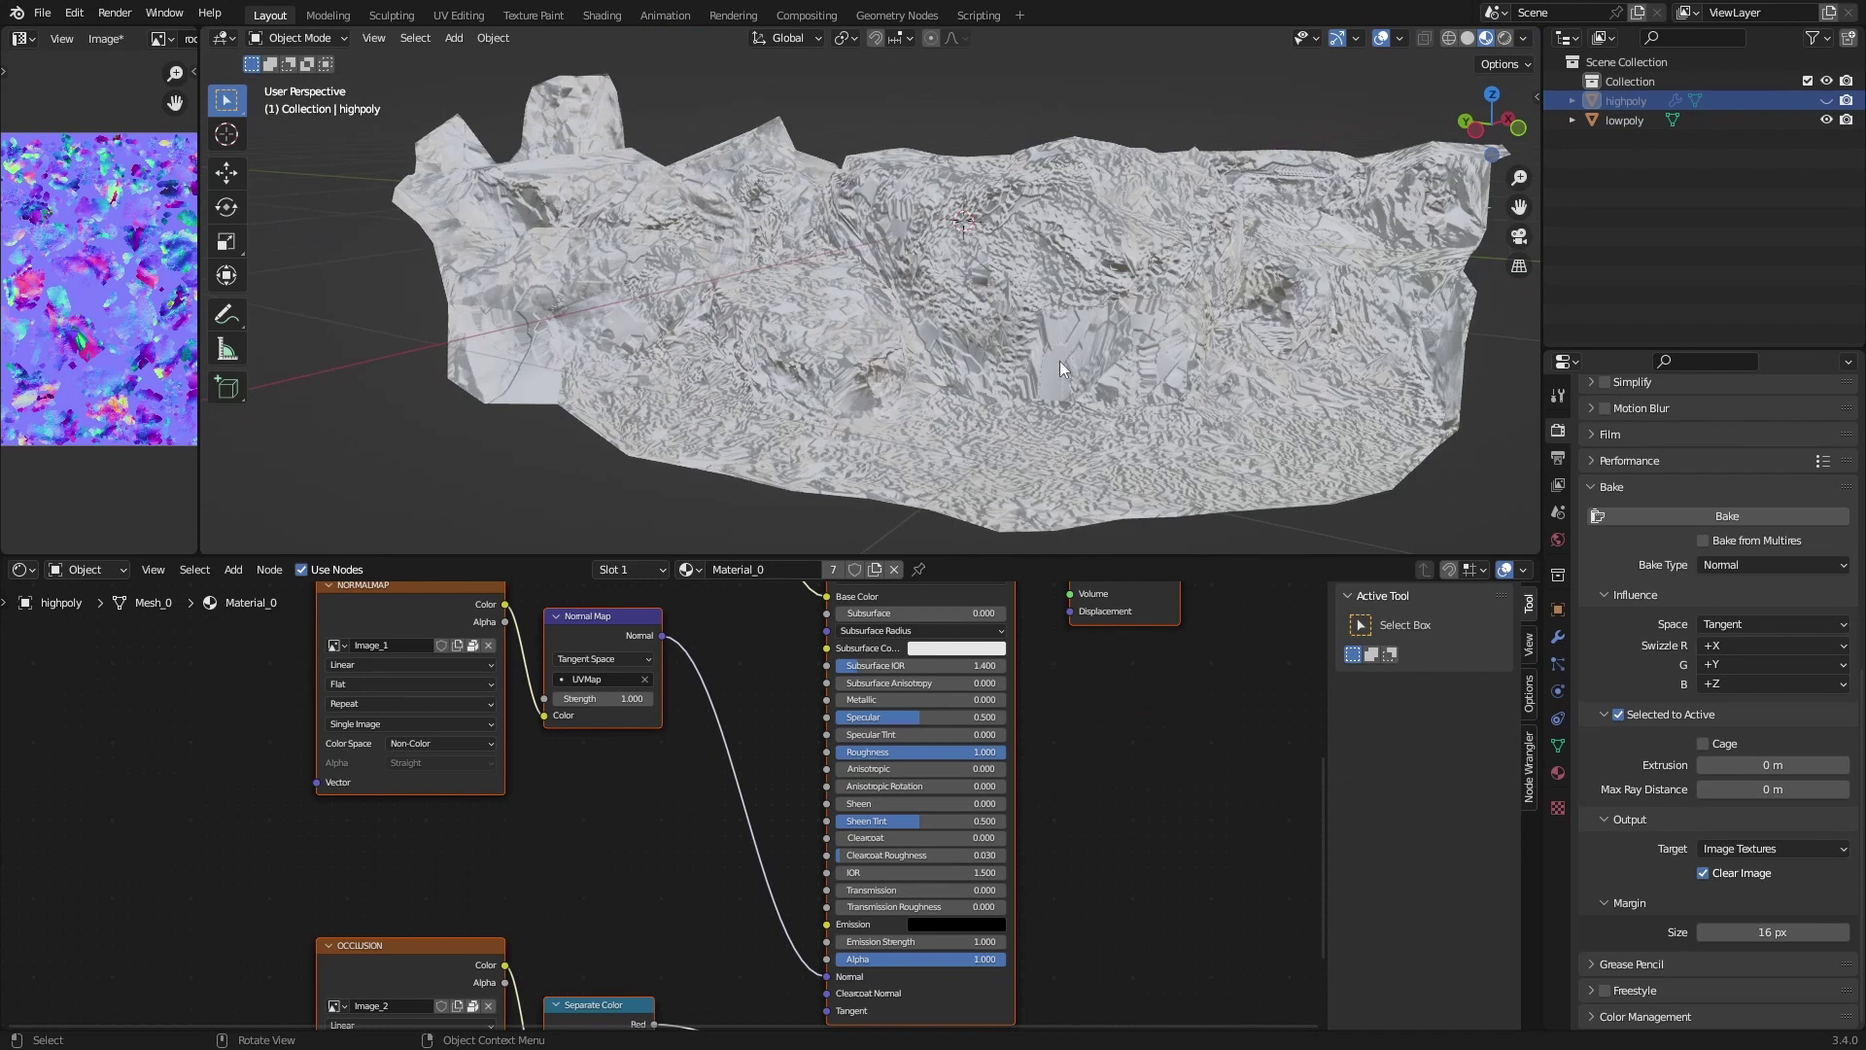
Hide the high-poly rock and raise the bake Extrusion to 0.5 m.
click(1829, 103)
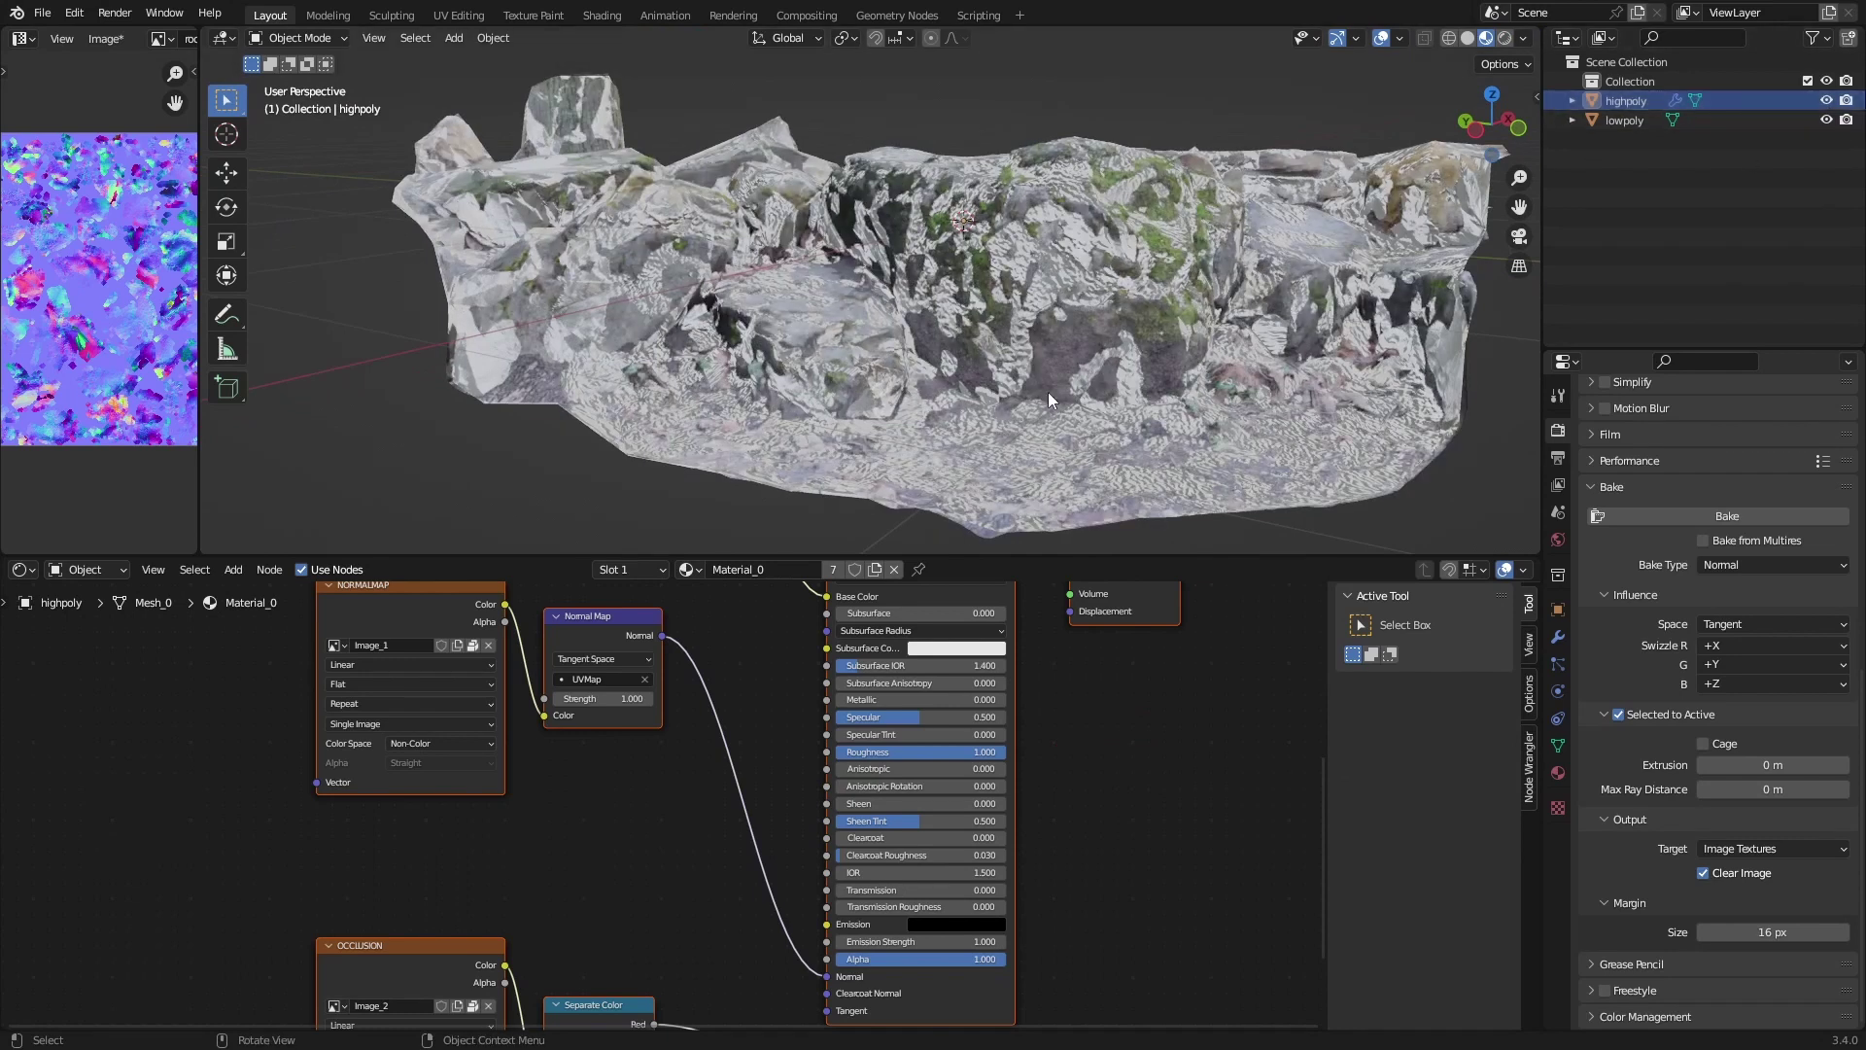
click(1827, 100)
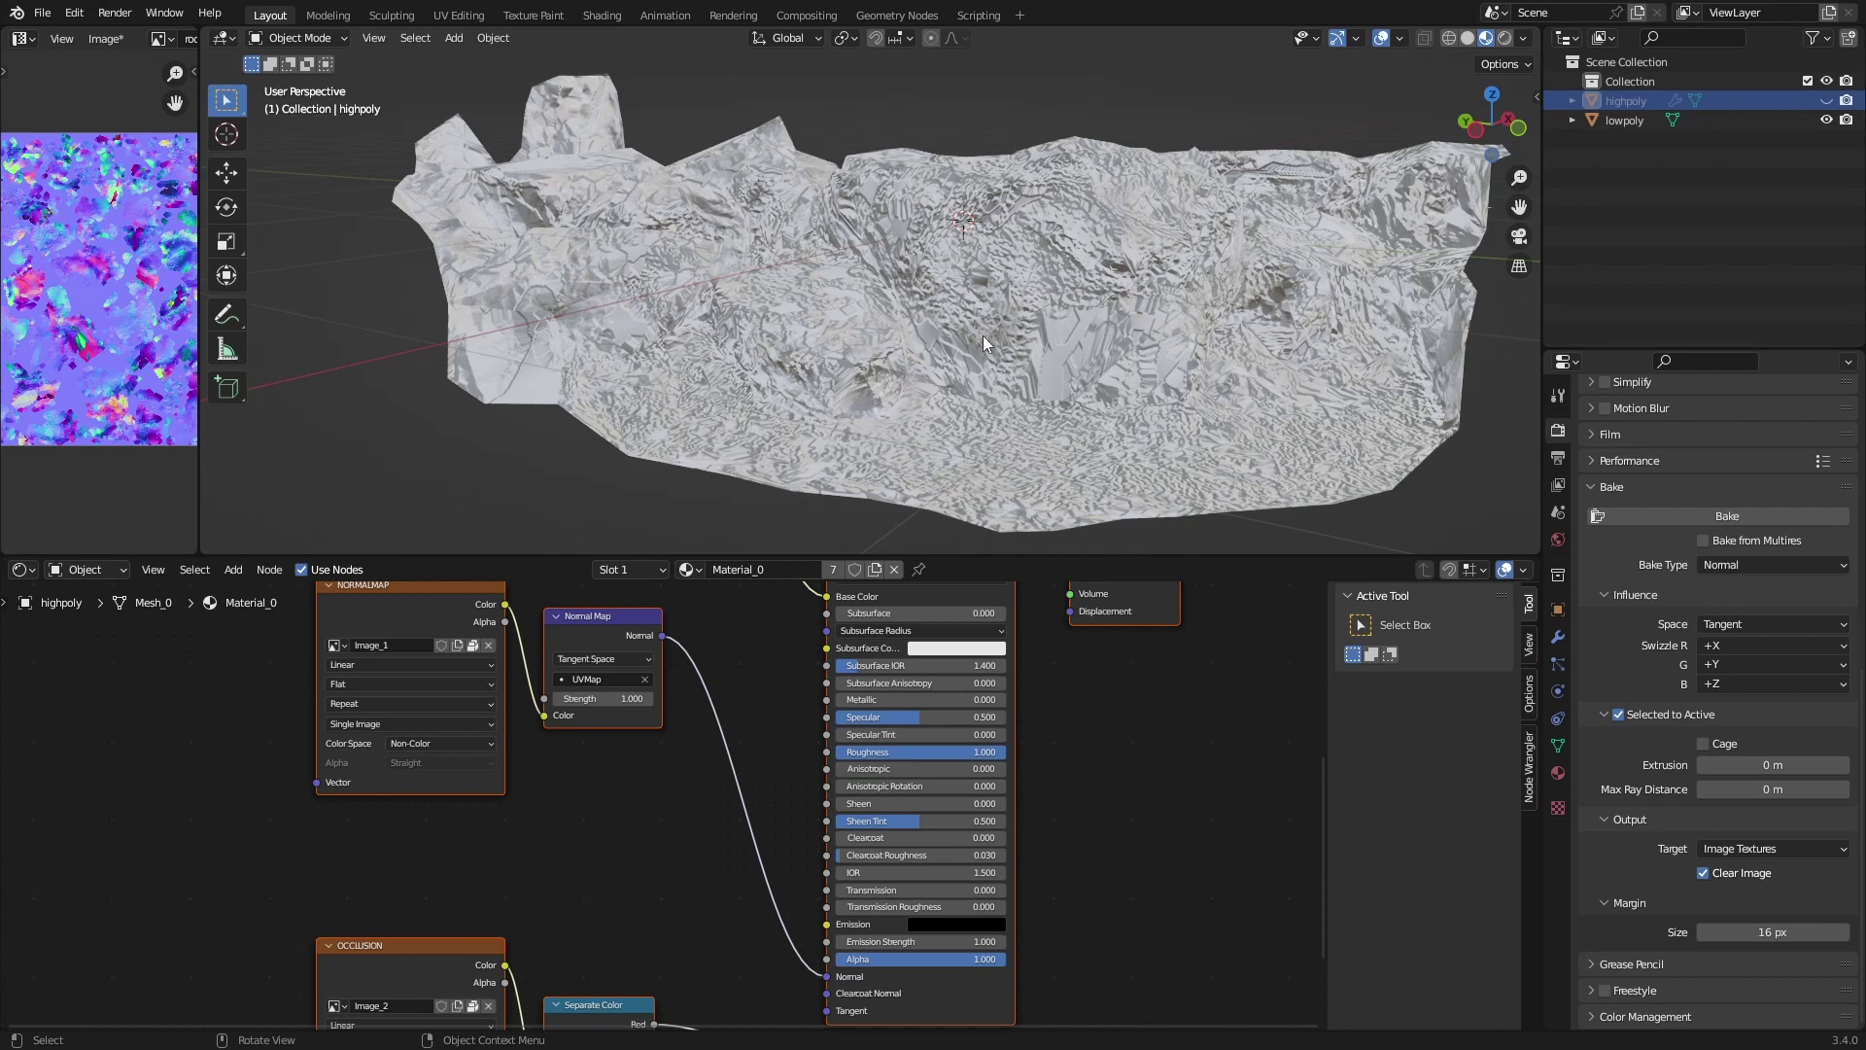
middle_drag(971, 319, 913, 329)
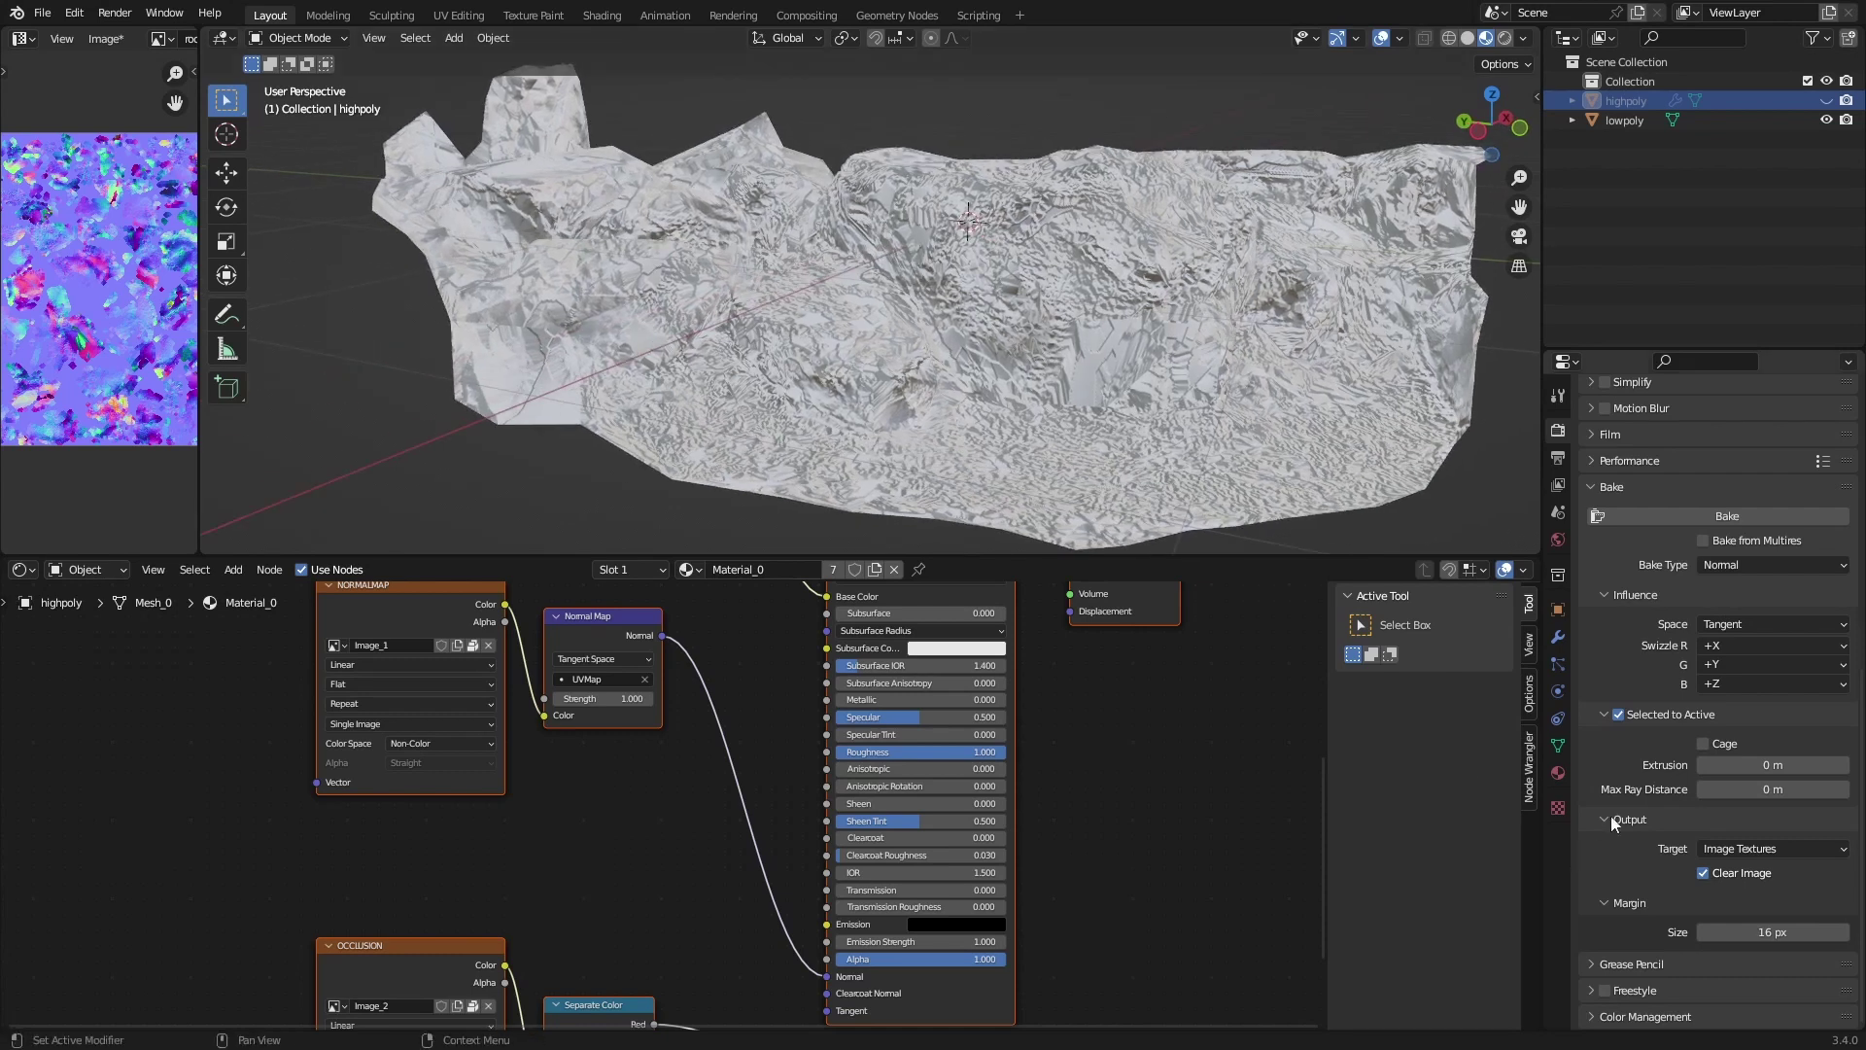
click(1765, 767)
text(0.05)
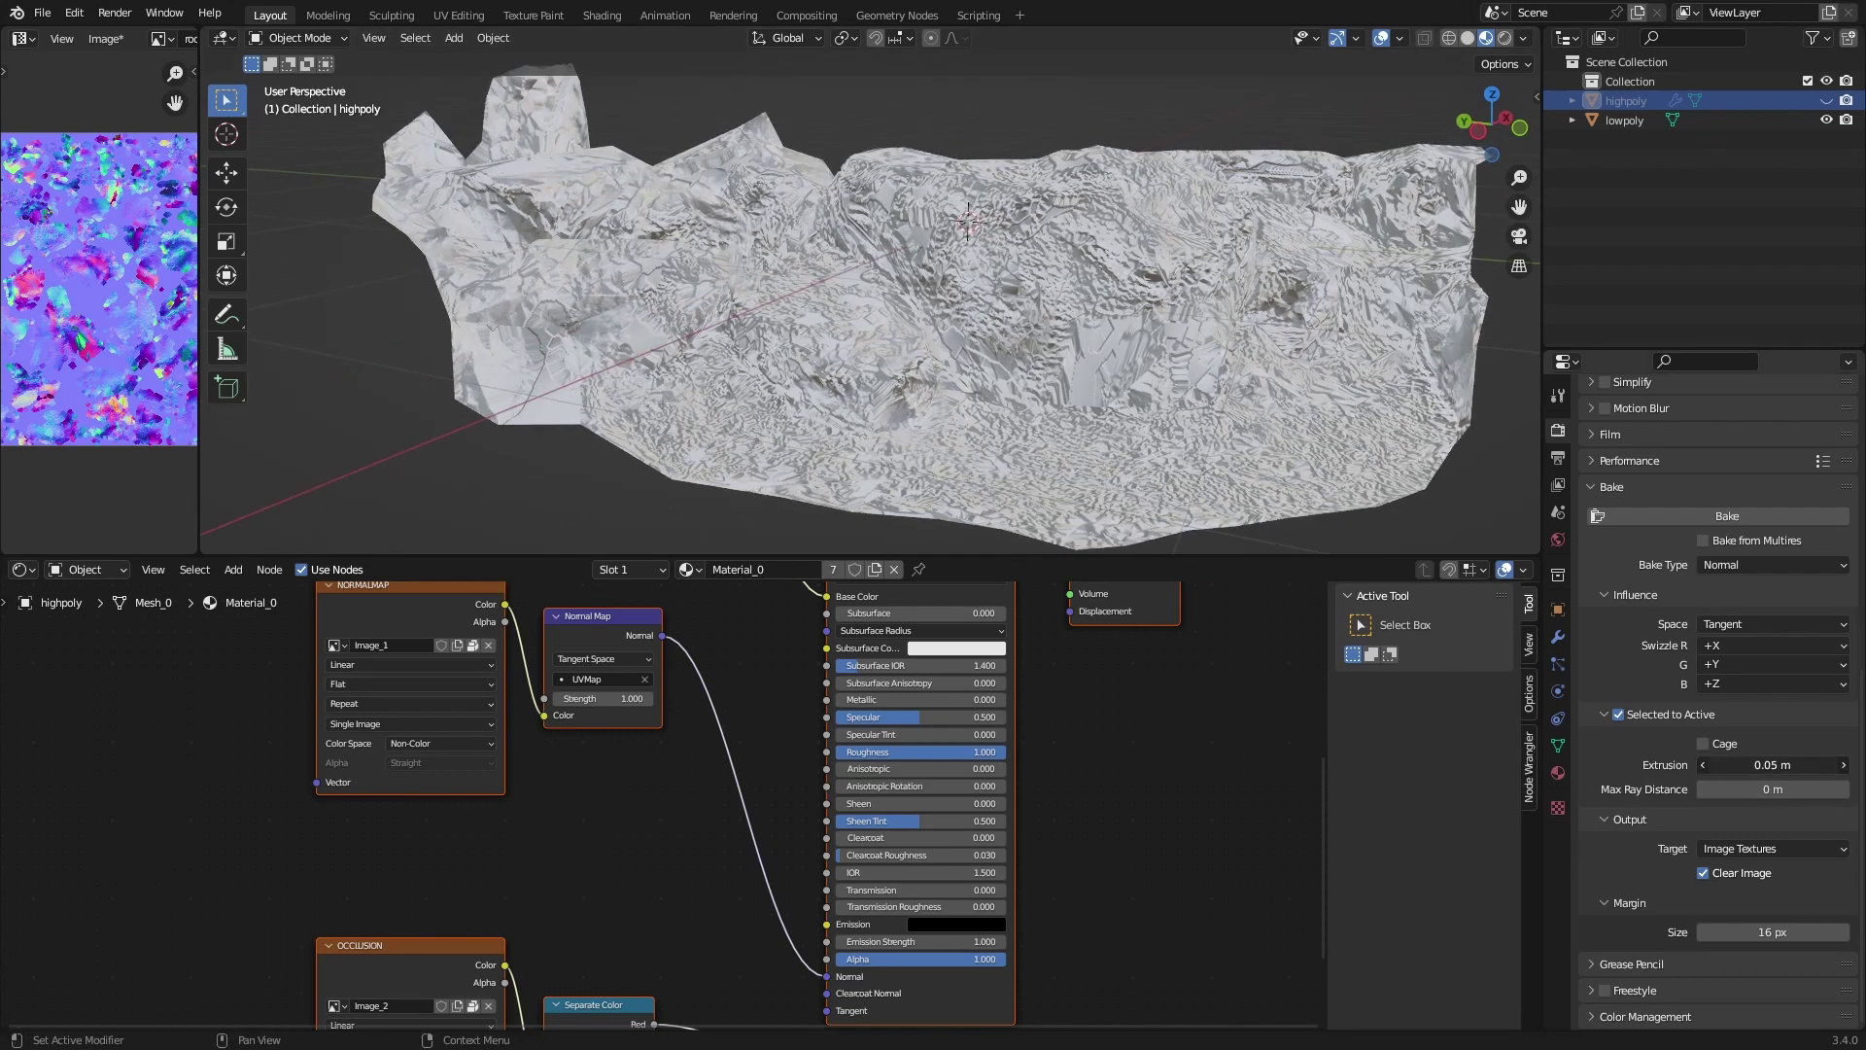
key(Return)
drag(1711, 765, 1778, 765)
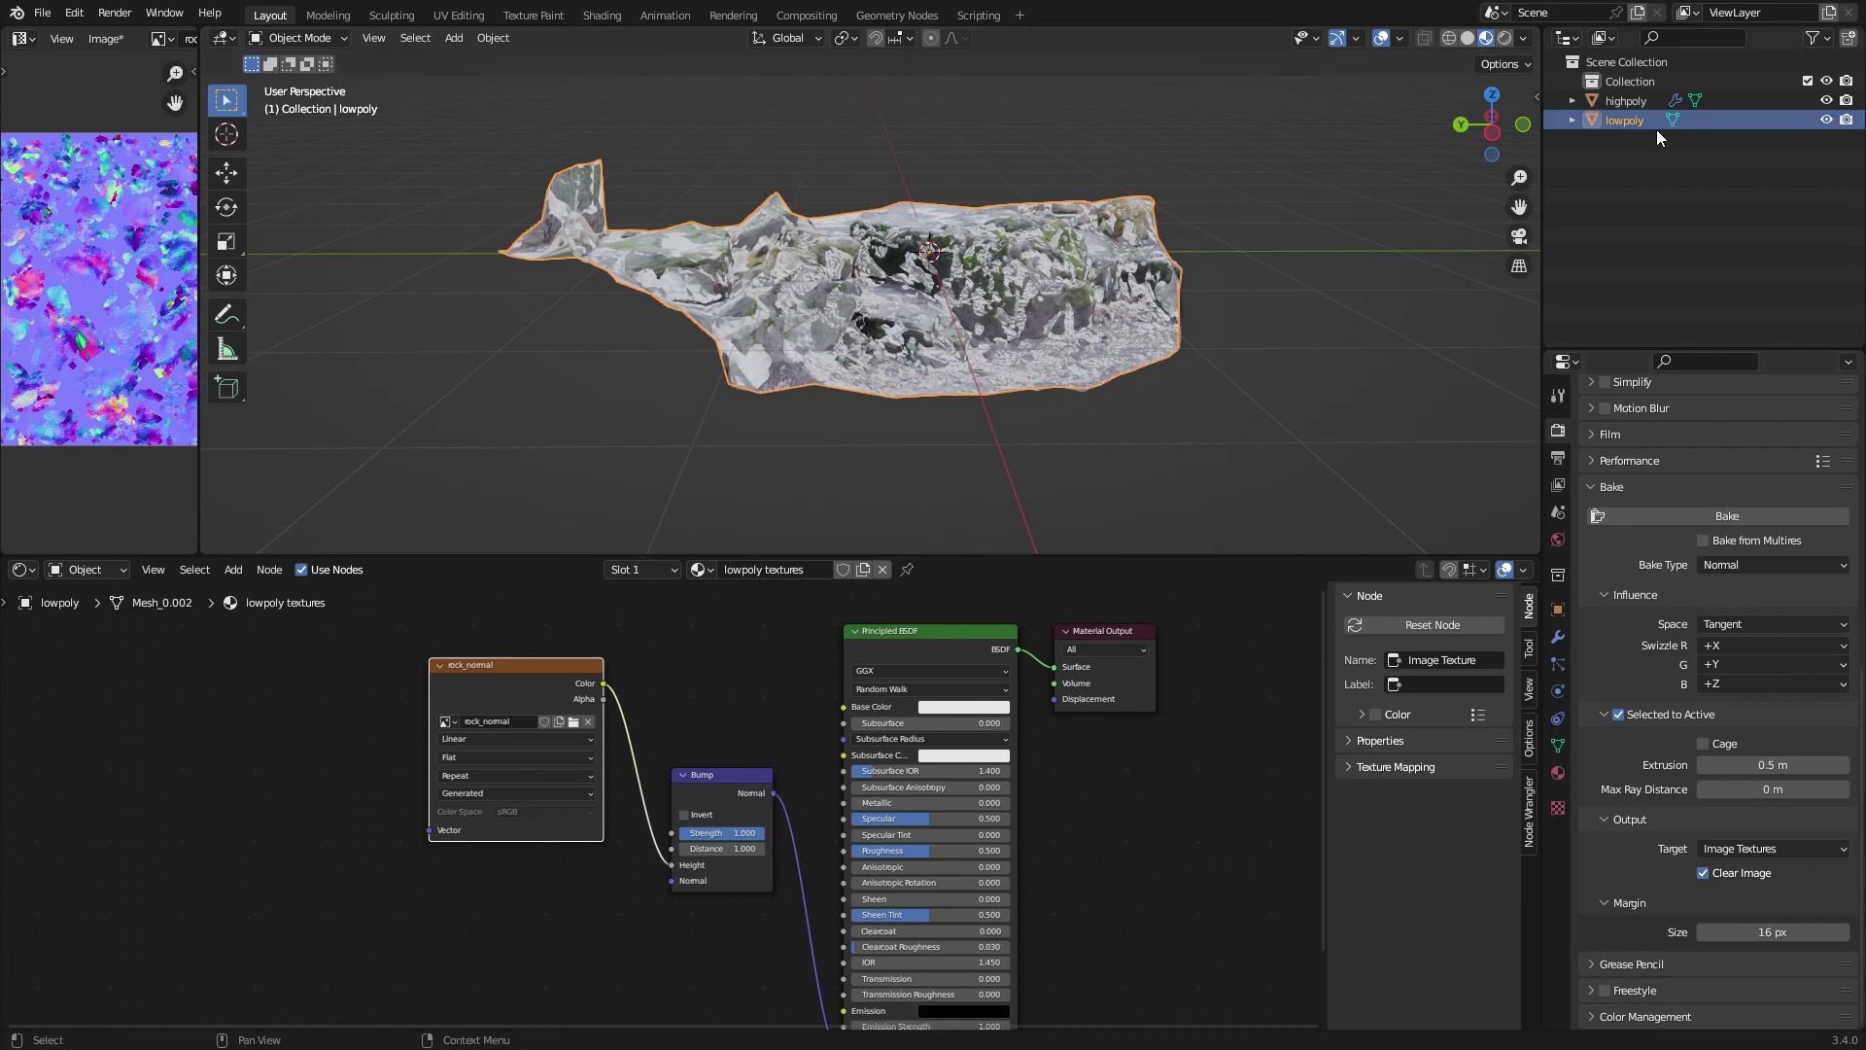
Select high-poly, then low-poly as active, and rebake the normal map.
click(1615, 99)
ctrl+click(1629, 121)
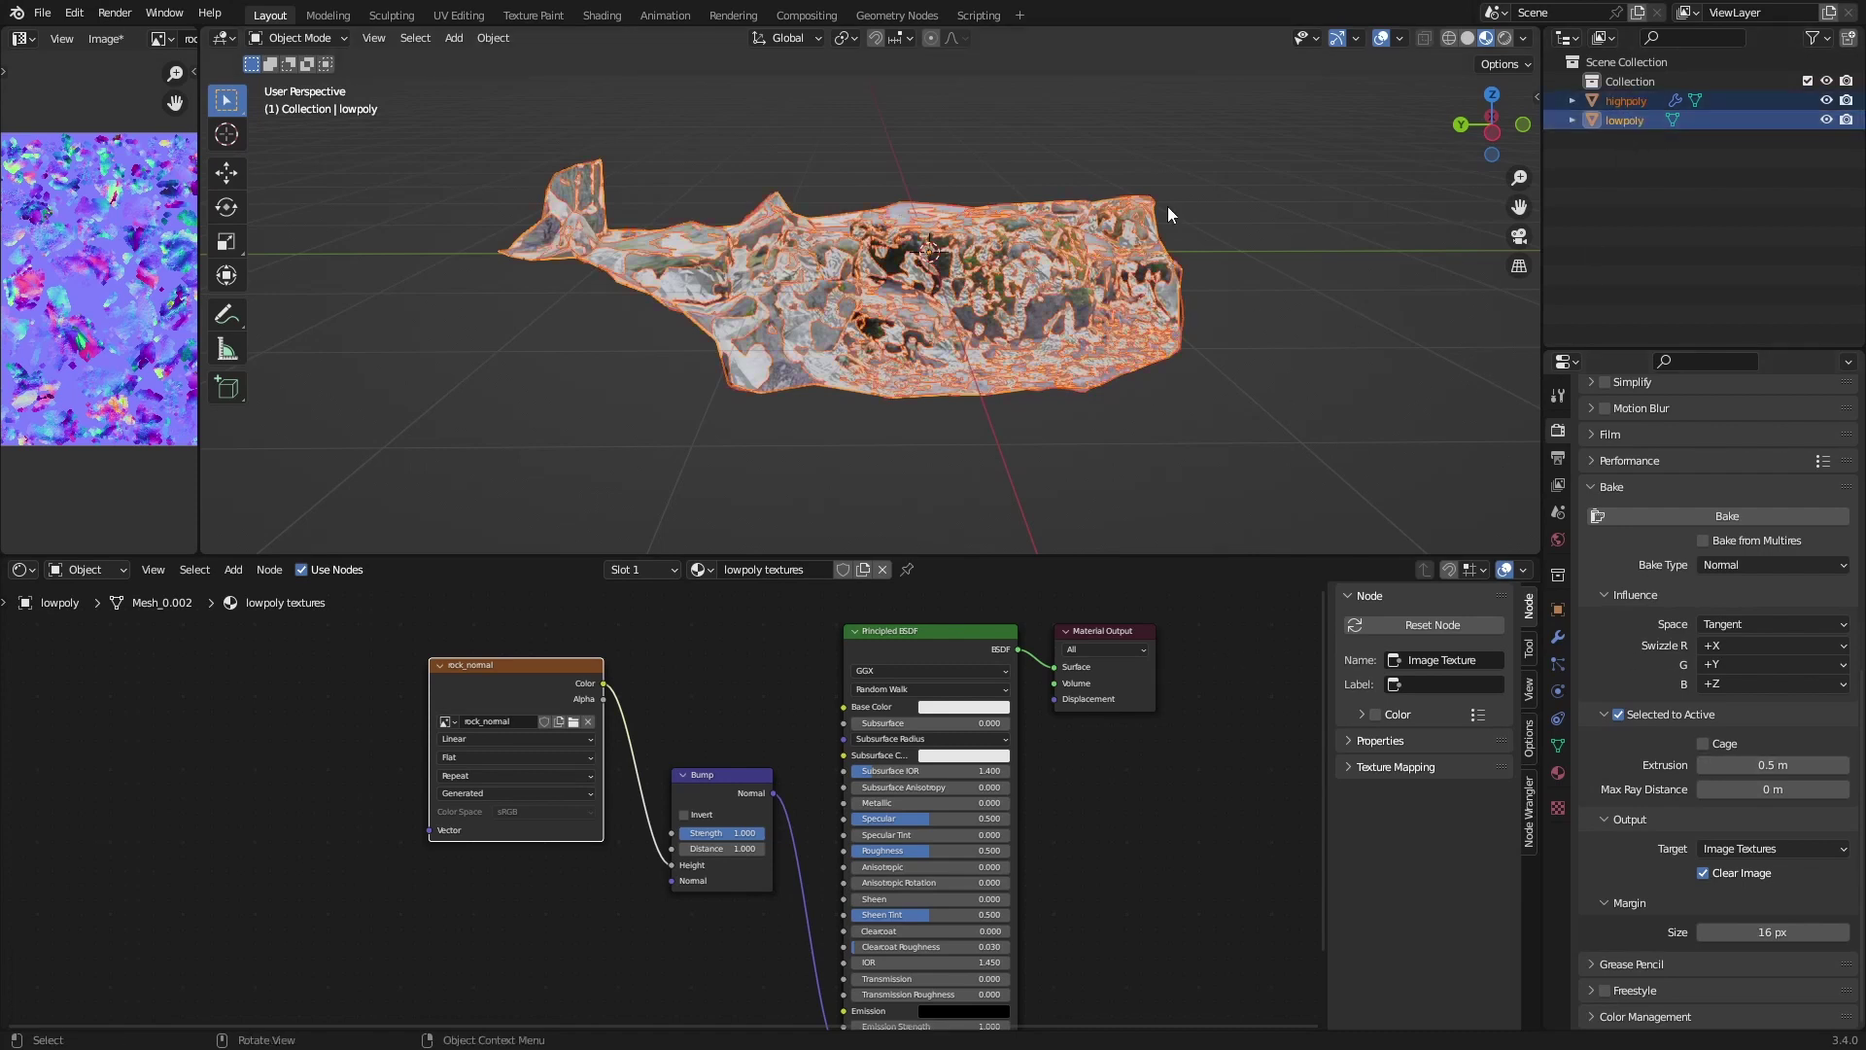
click(1729, 517)
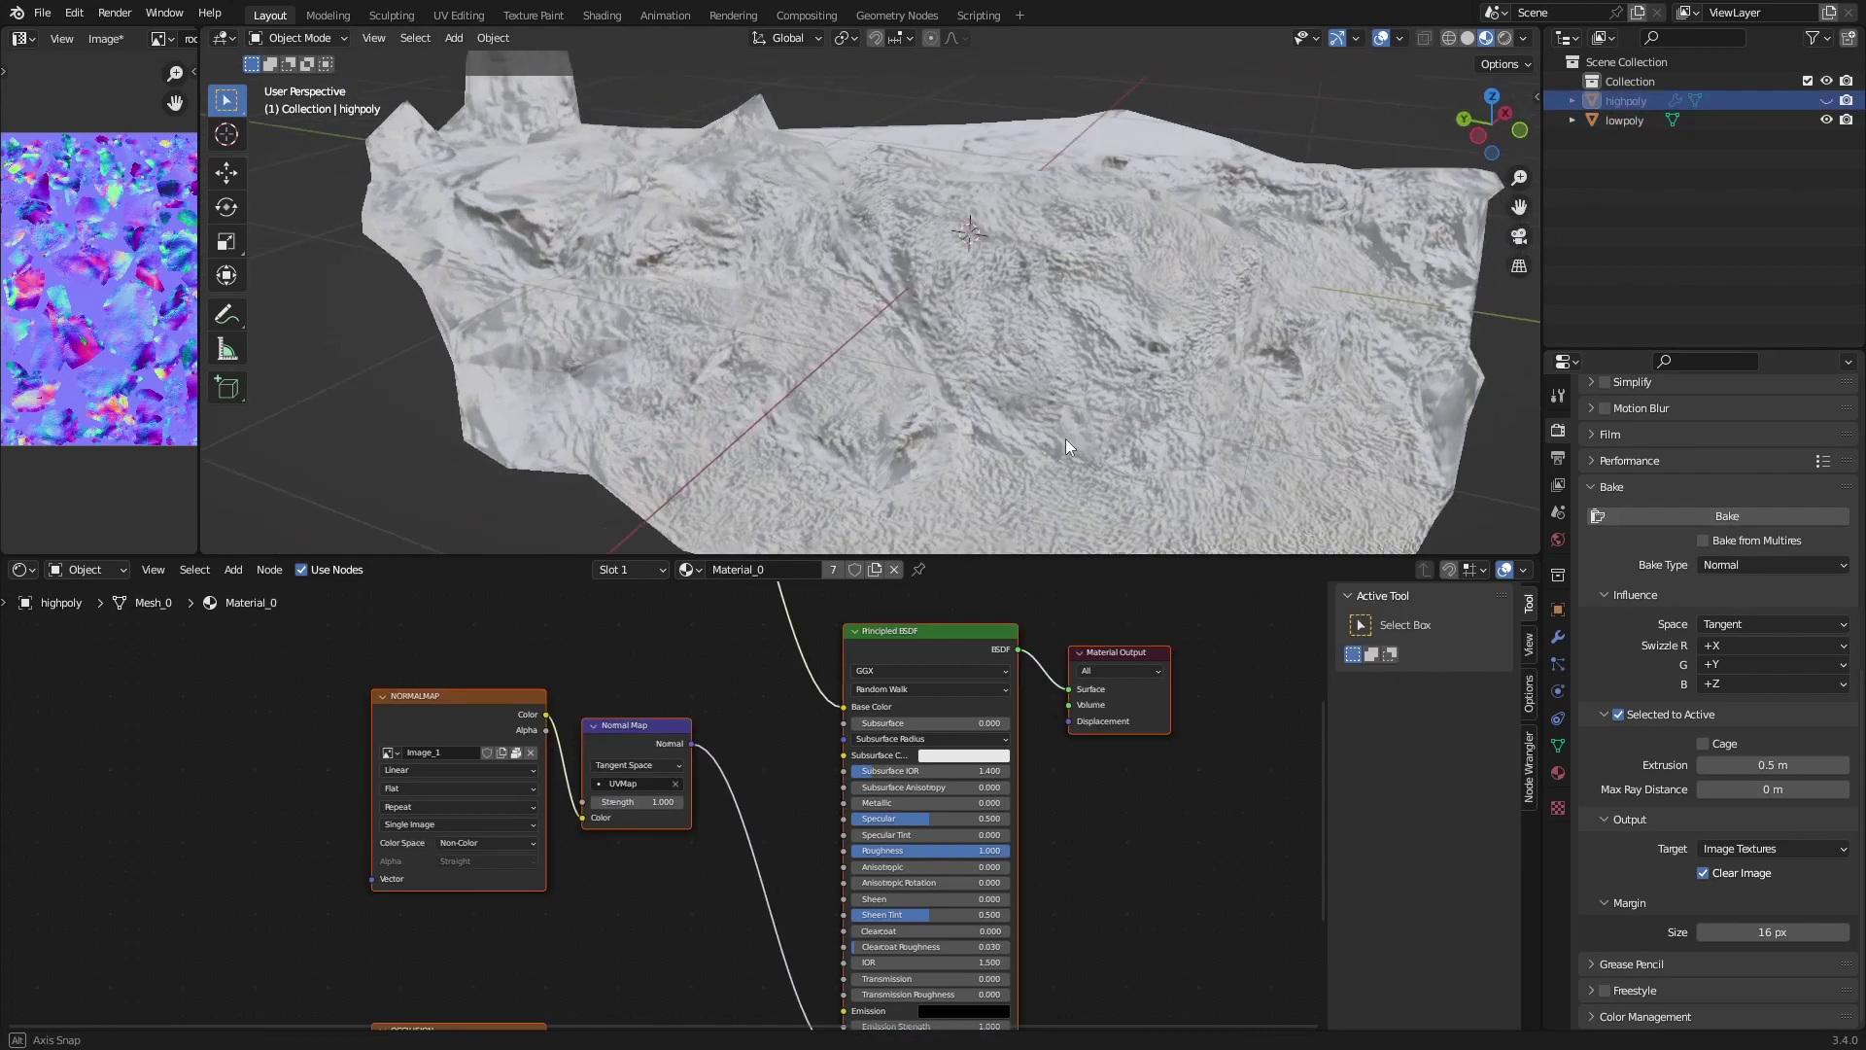
mouse_move(1065, 440)
middle_down()
mouse_move(1141, 437)
mouse_move(1100, 488)
mouse_move(977, 463)
mouse_move(1081, 418)
middle_up()
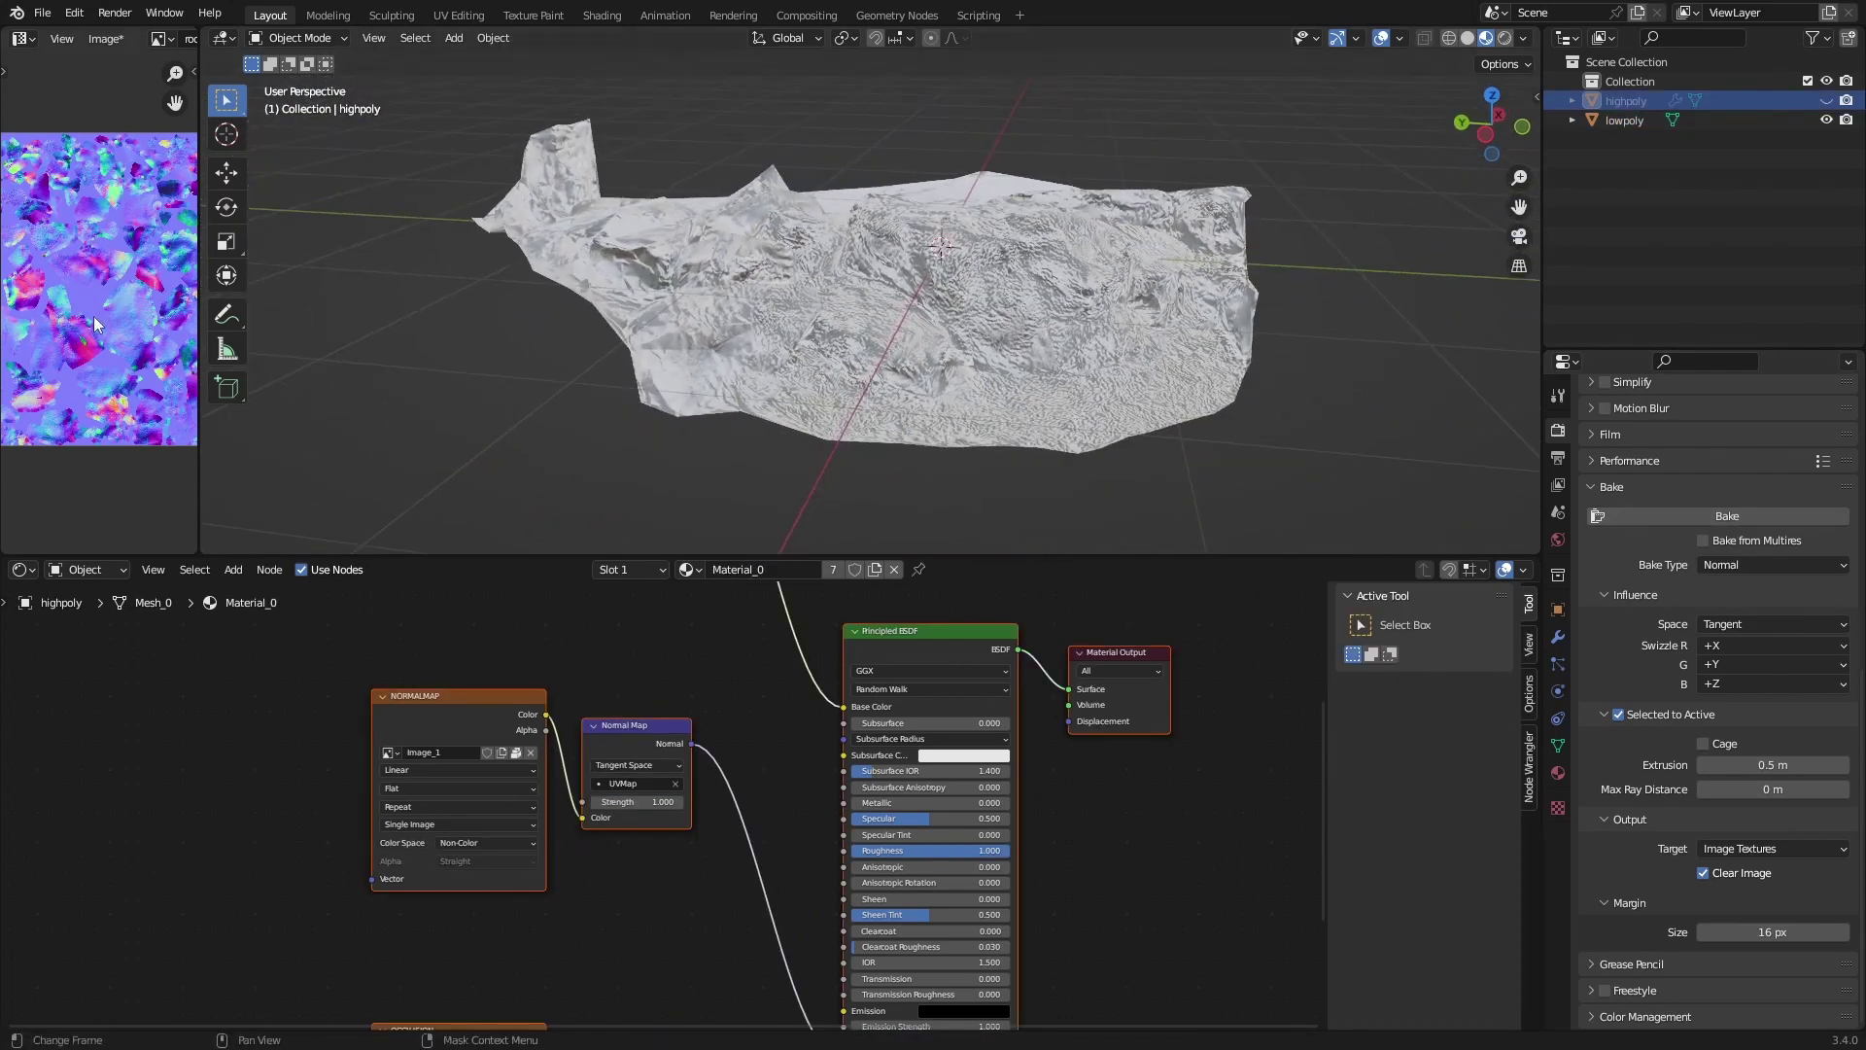
Widen the Image Editor and zoom in on the baked rock_normal map.
drag(198, 425, 595, 425)
scroll(257, 347, down, 2)
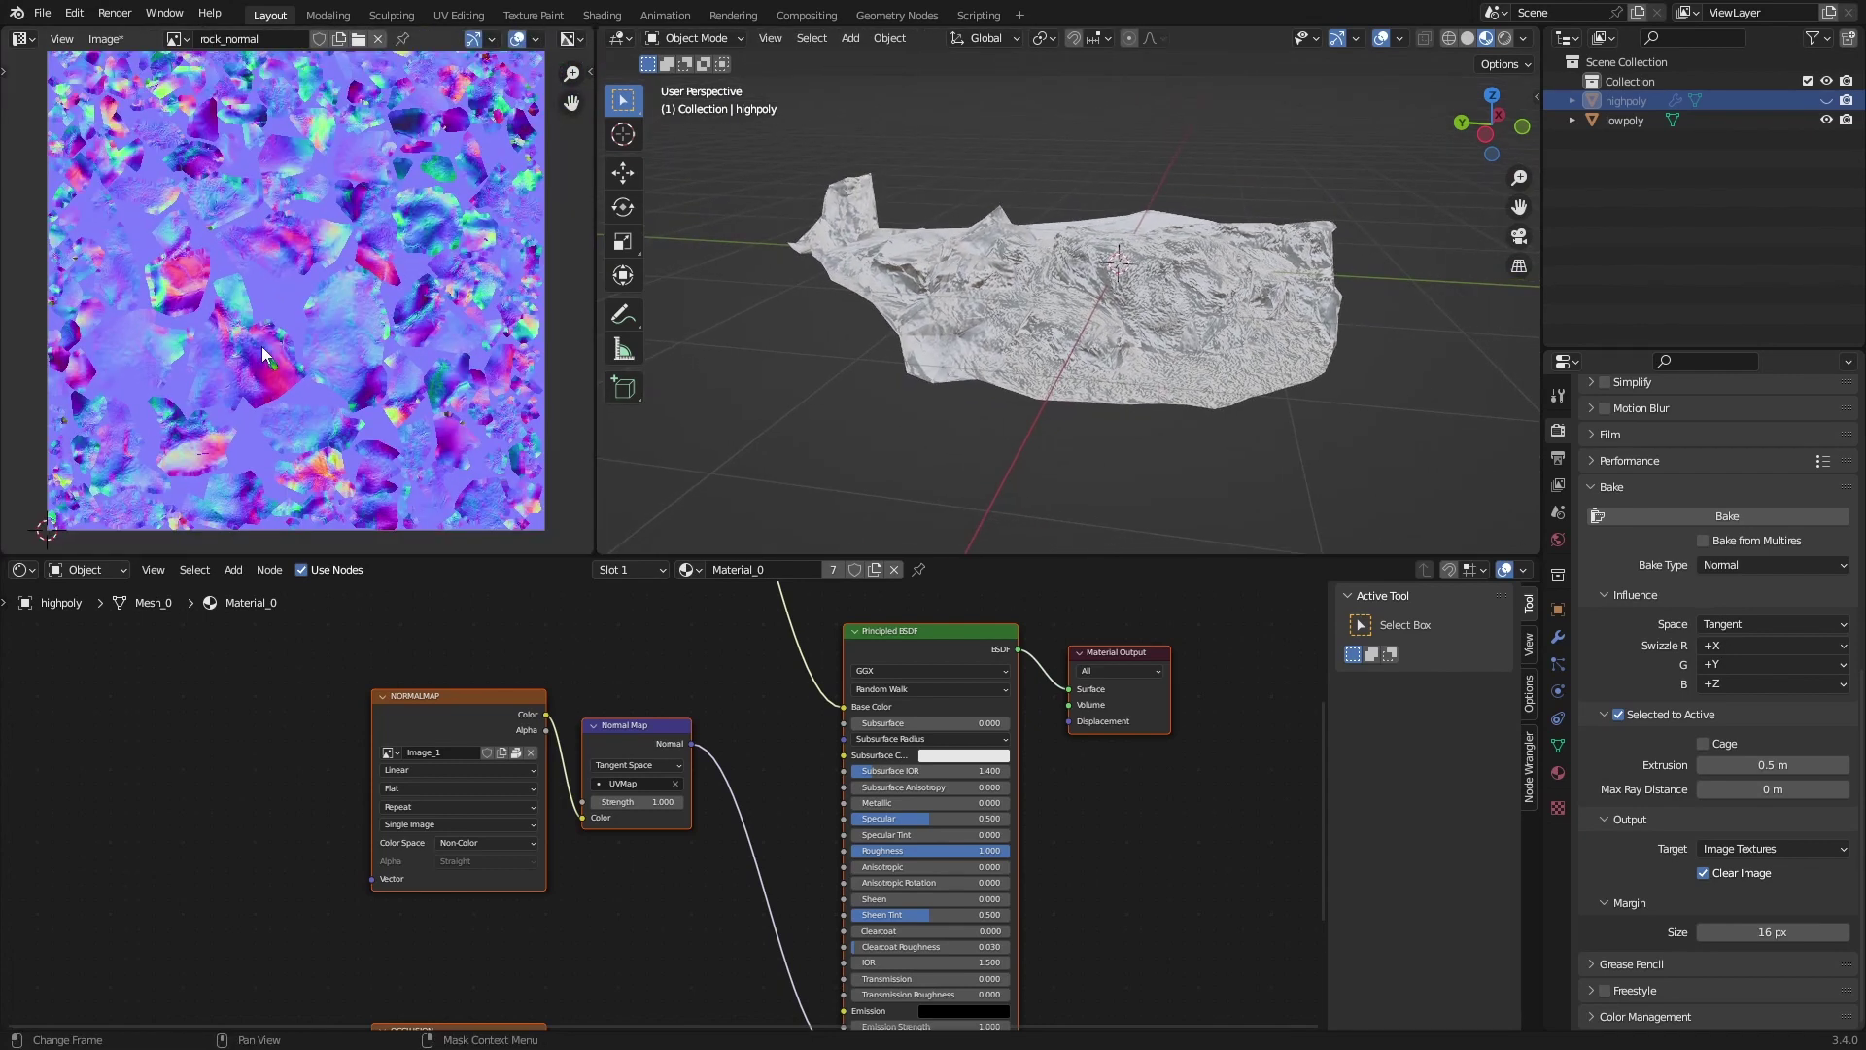
middle_drag(264, 347, 259, 358)
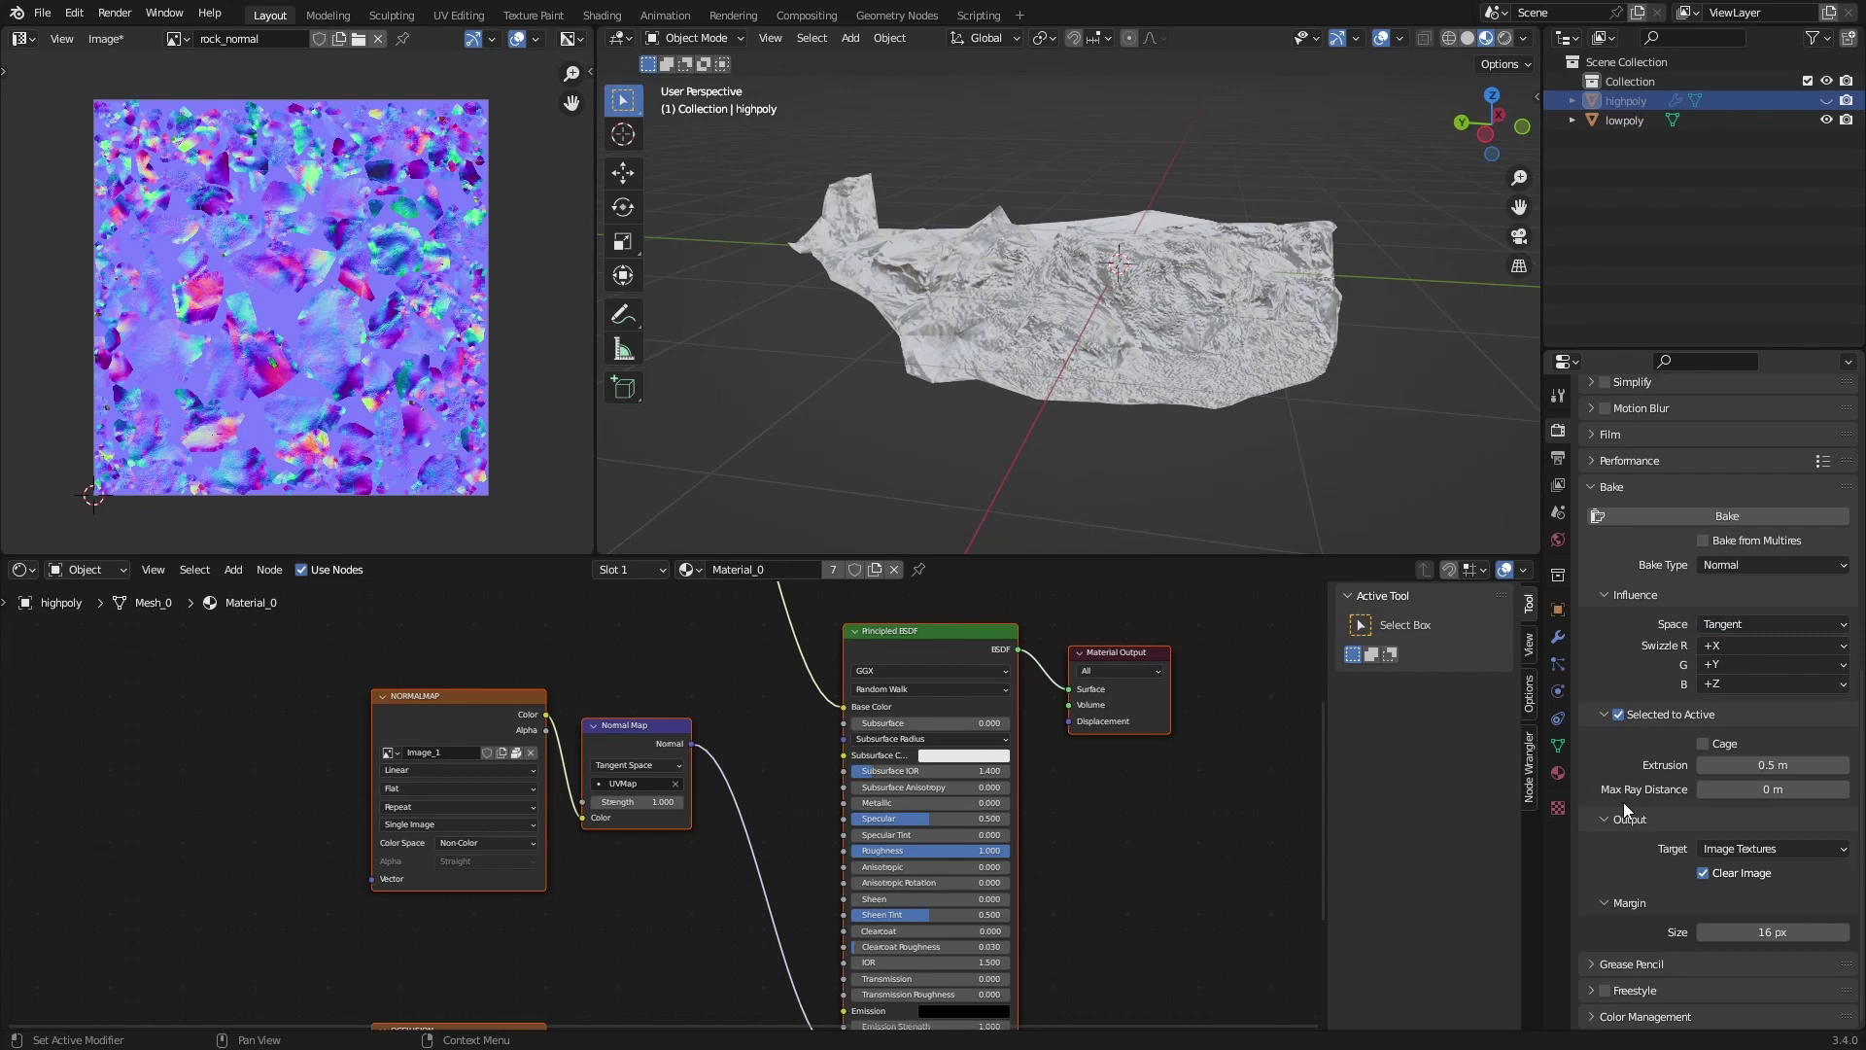
scroll(1123, 428, up, 2)
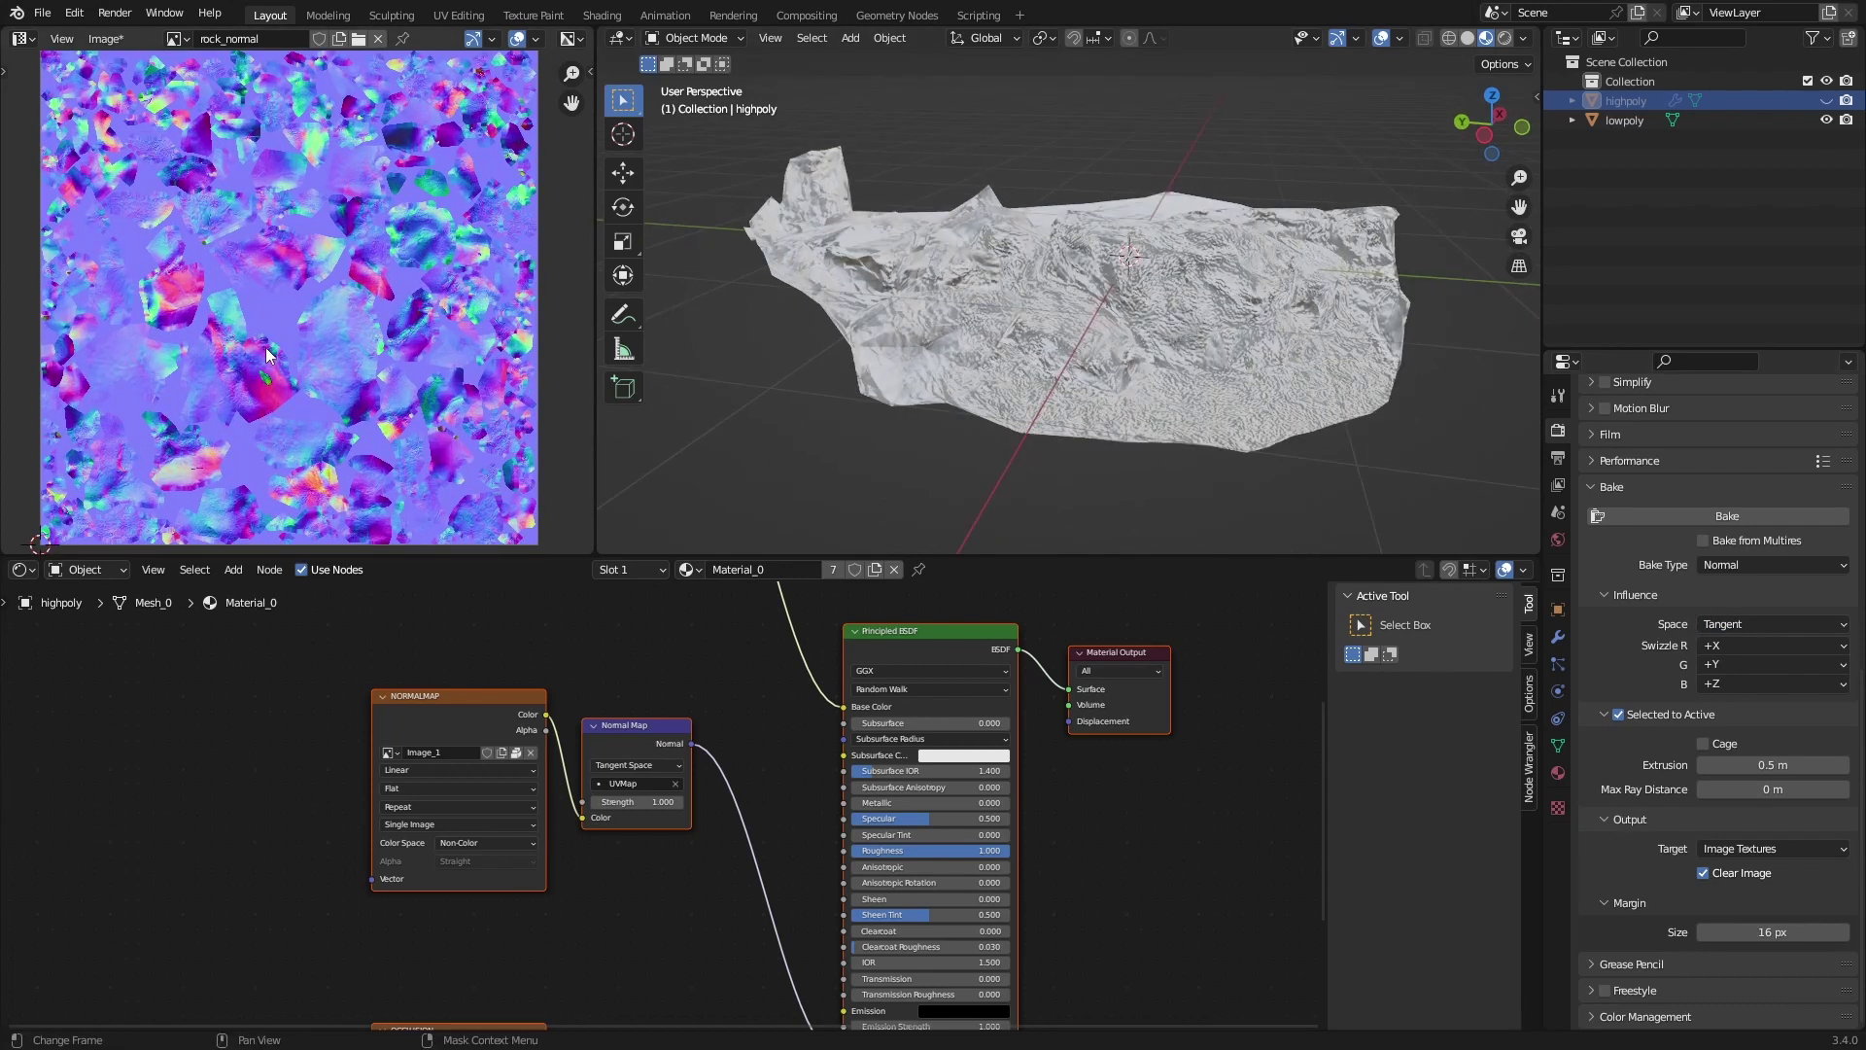
Switch the viewport to Rendered shading and zoom in on the rock.
mouse_move(1035, 329)
middle_down()
mouse_move(1215, 311)
mouse_move(1405, 436)
middle_up()
key(z)
scroll(1231, 367, up, 2)
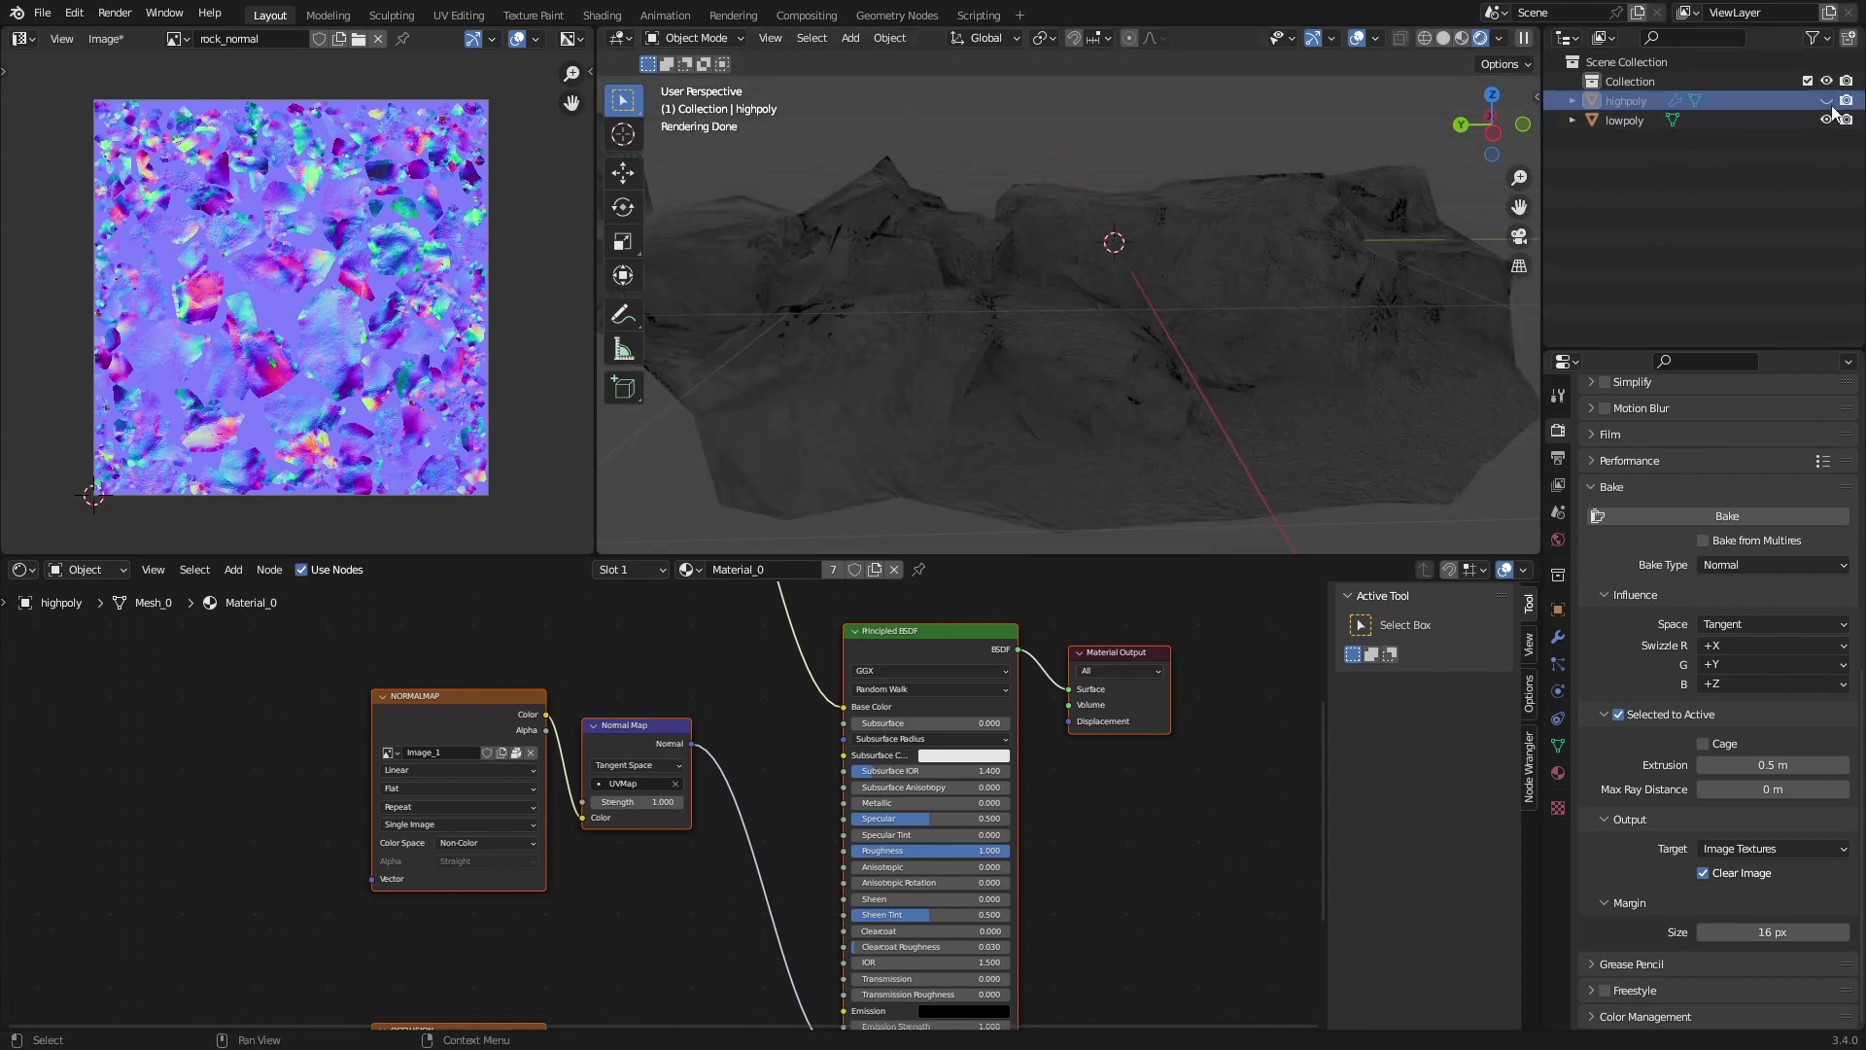
scroll(917, 212, up, 5)
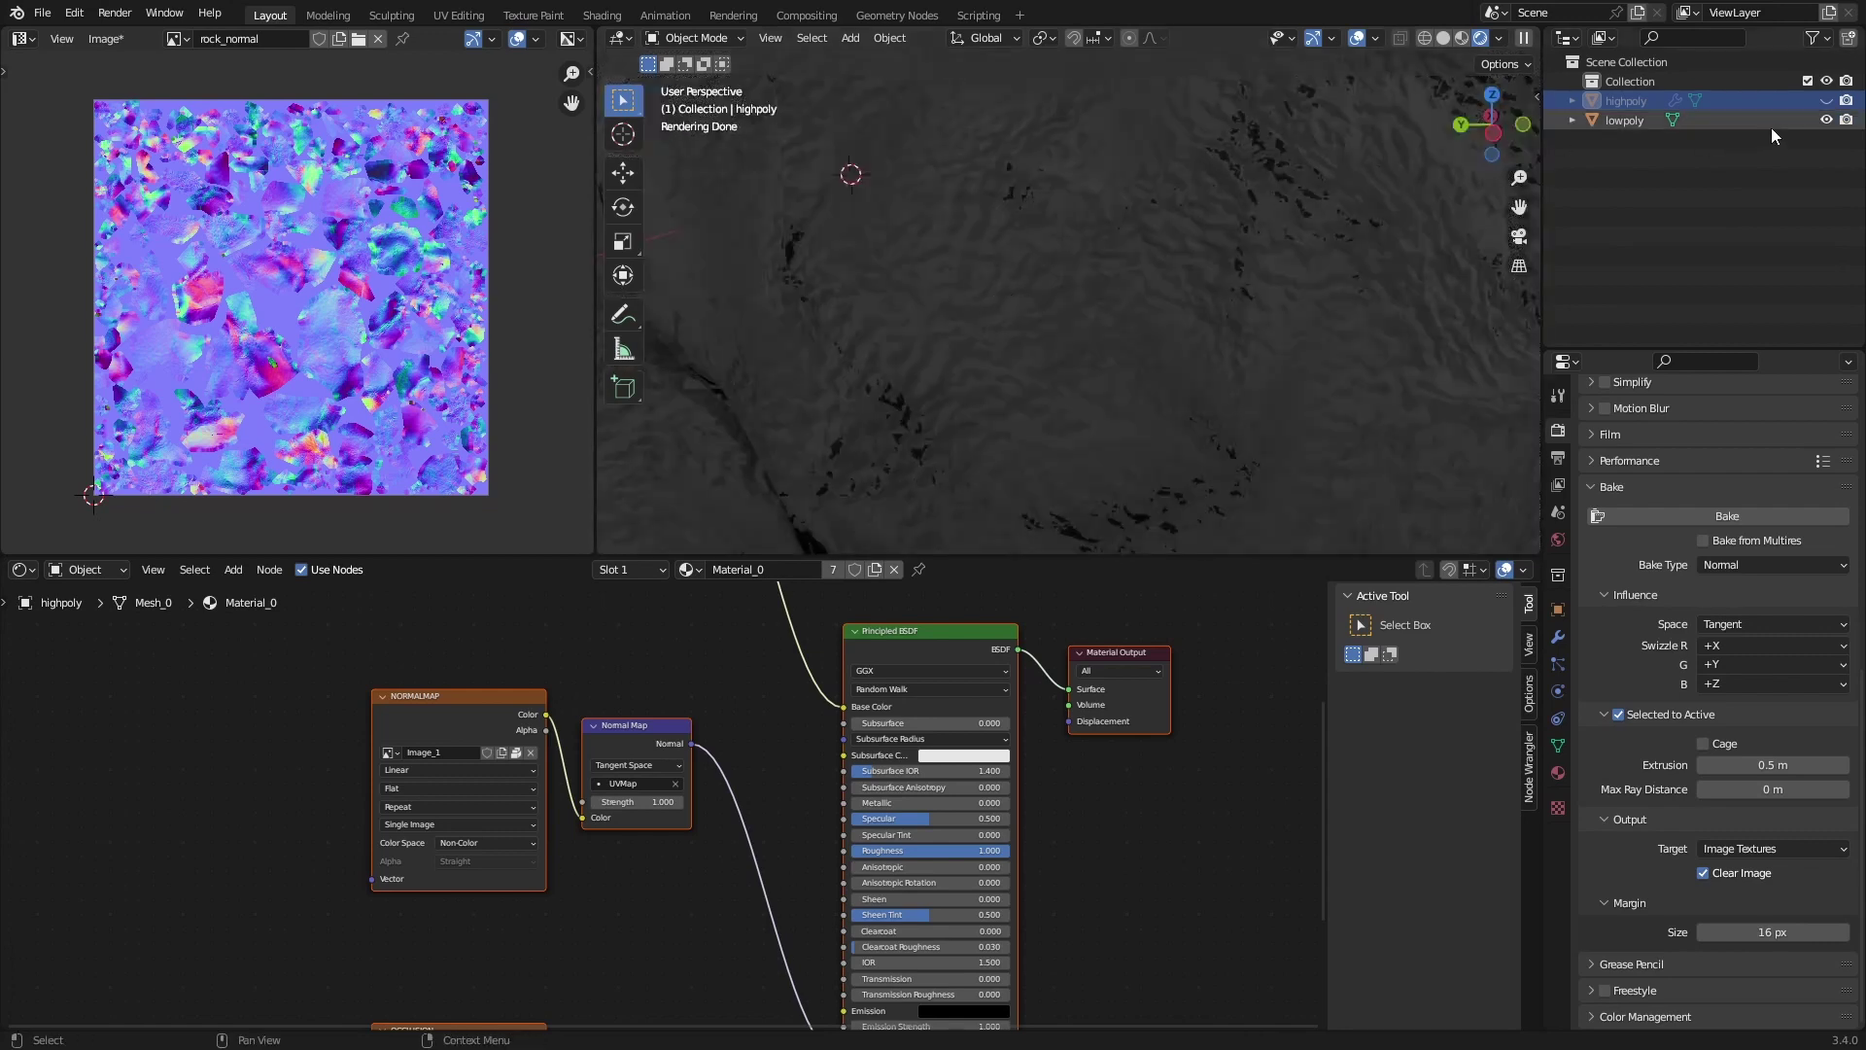
Swap visibility between the high-poly and low-poly rocks to compare, leaving low-poly shown.
click(1827, 119)
click(1827, 100)
middle_drag(1119, 340, 1127, 333)
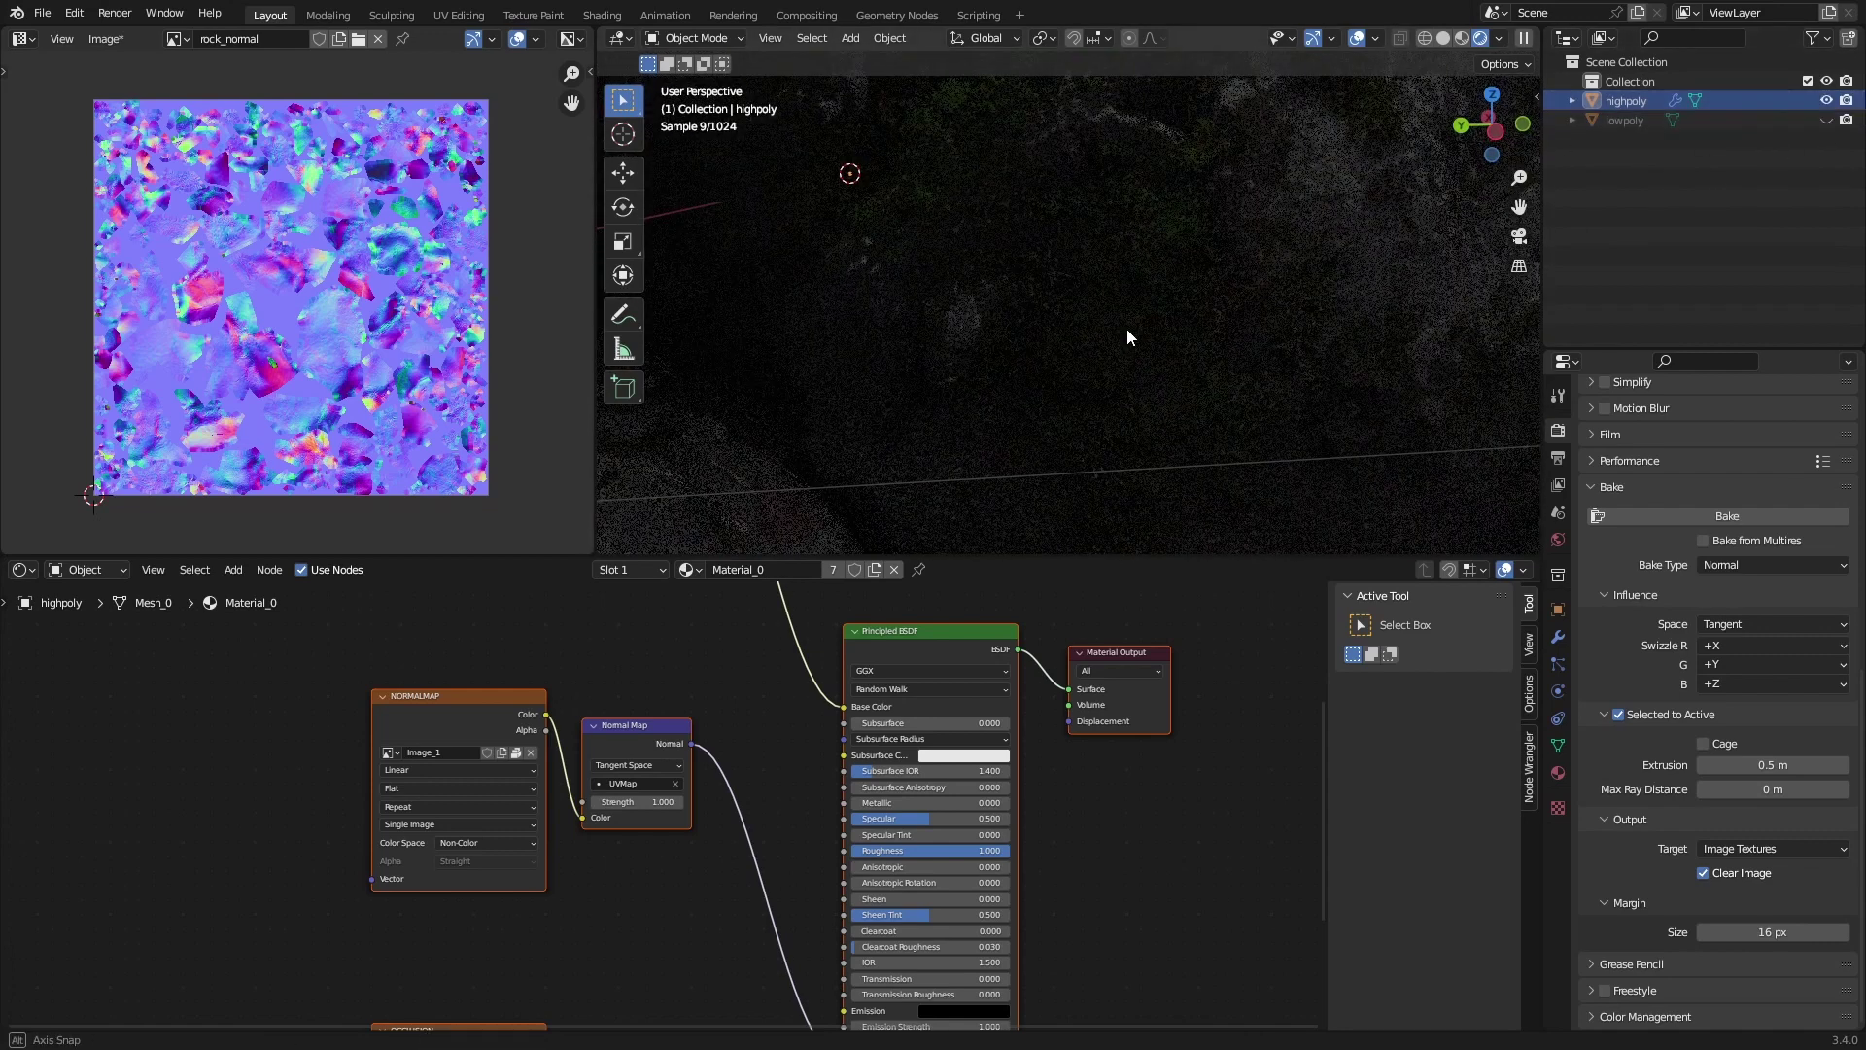
middle_drag(891, 300, 1030, 324)
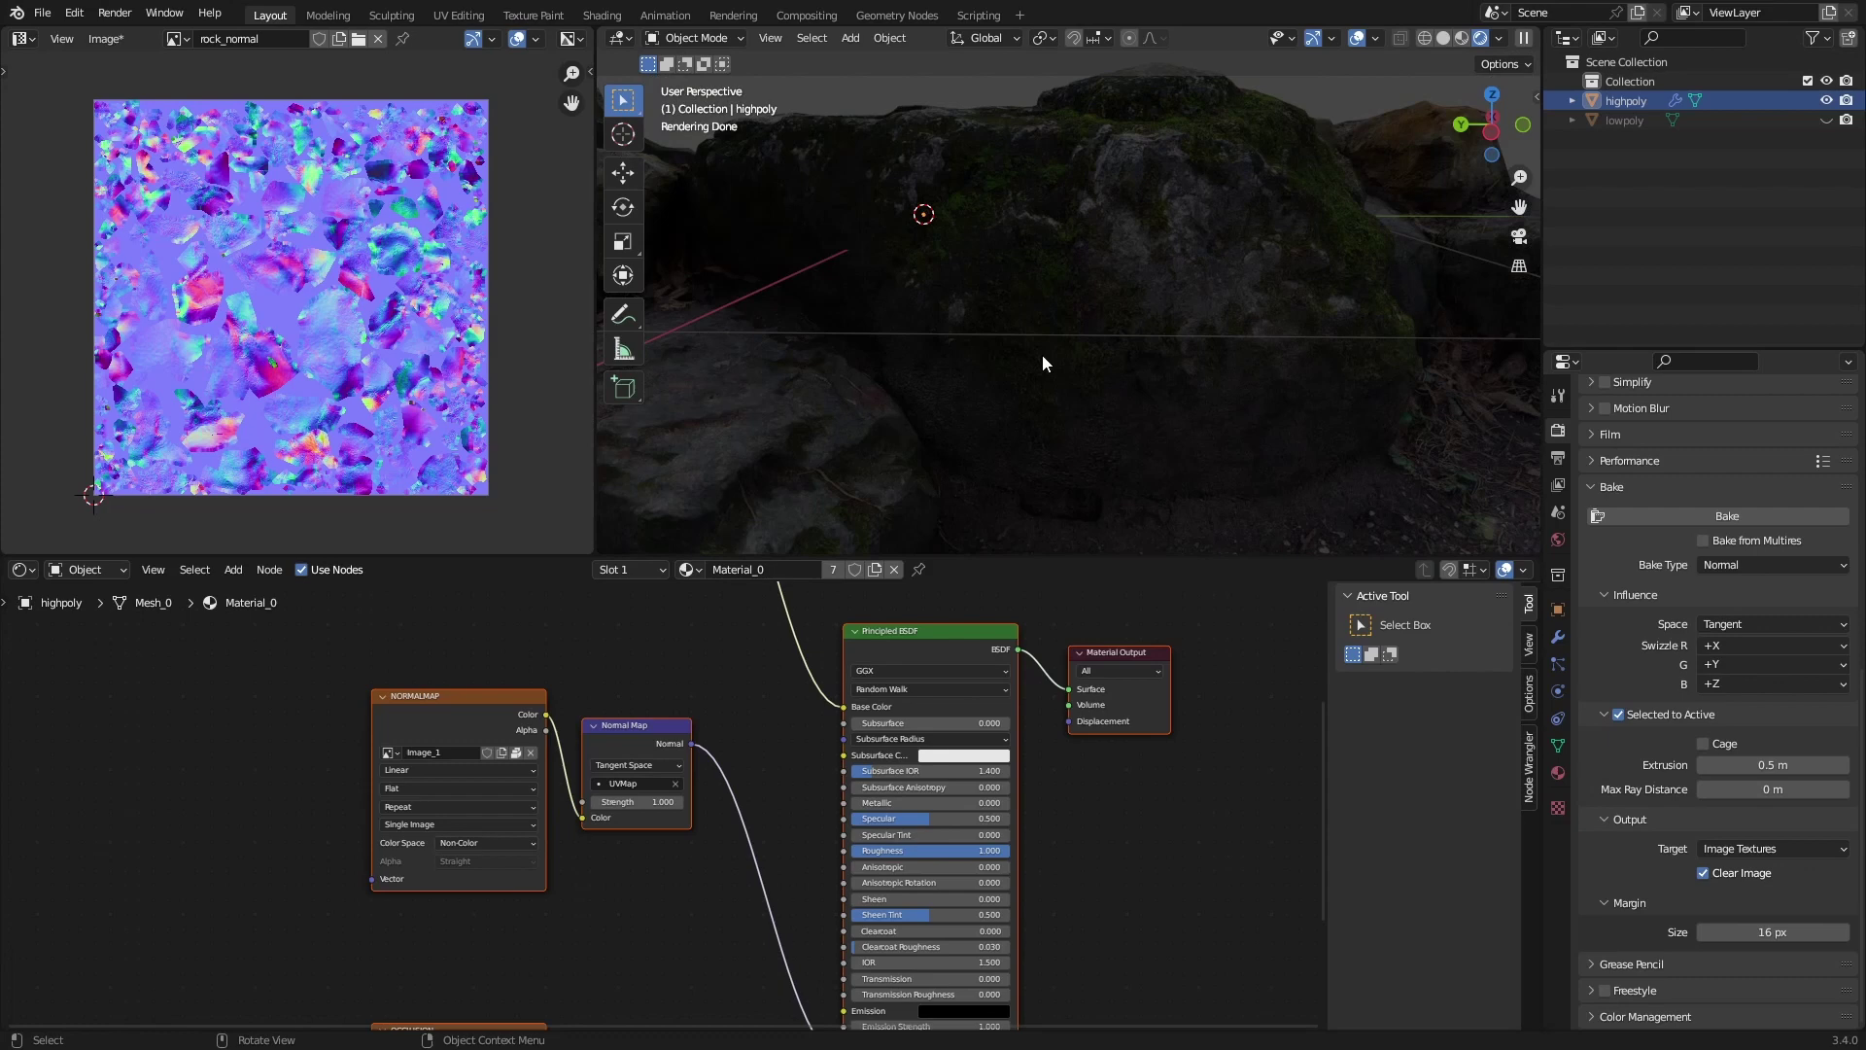
click(1827, 100)
click(1827, 120)
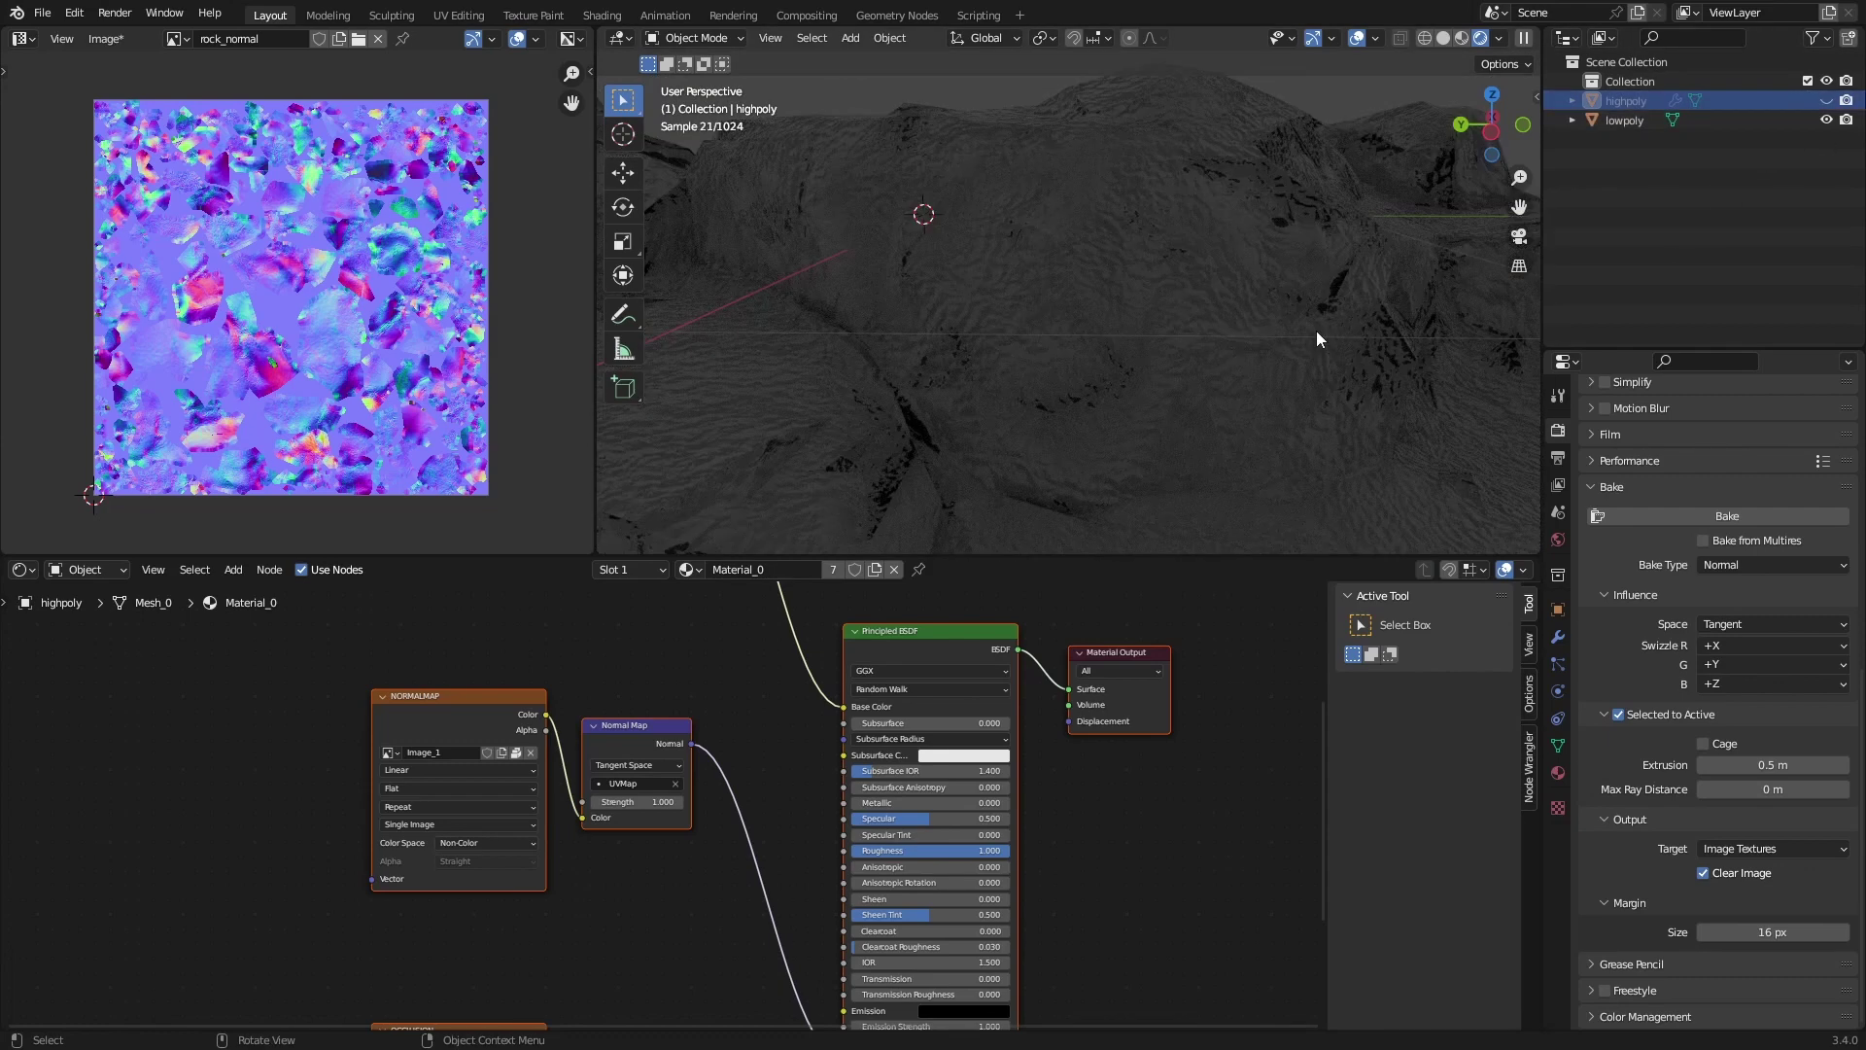
middle_drag(1316, 331, 1106, 358)
middle_drag(1014, 406, 1053, 405)
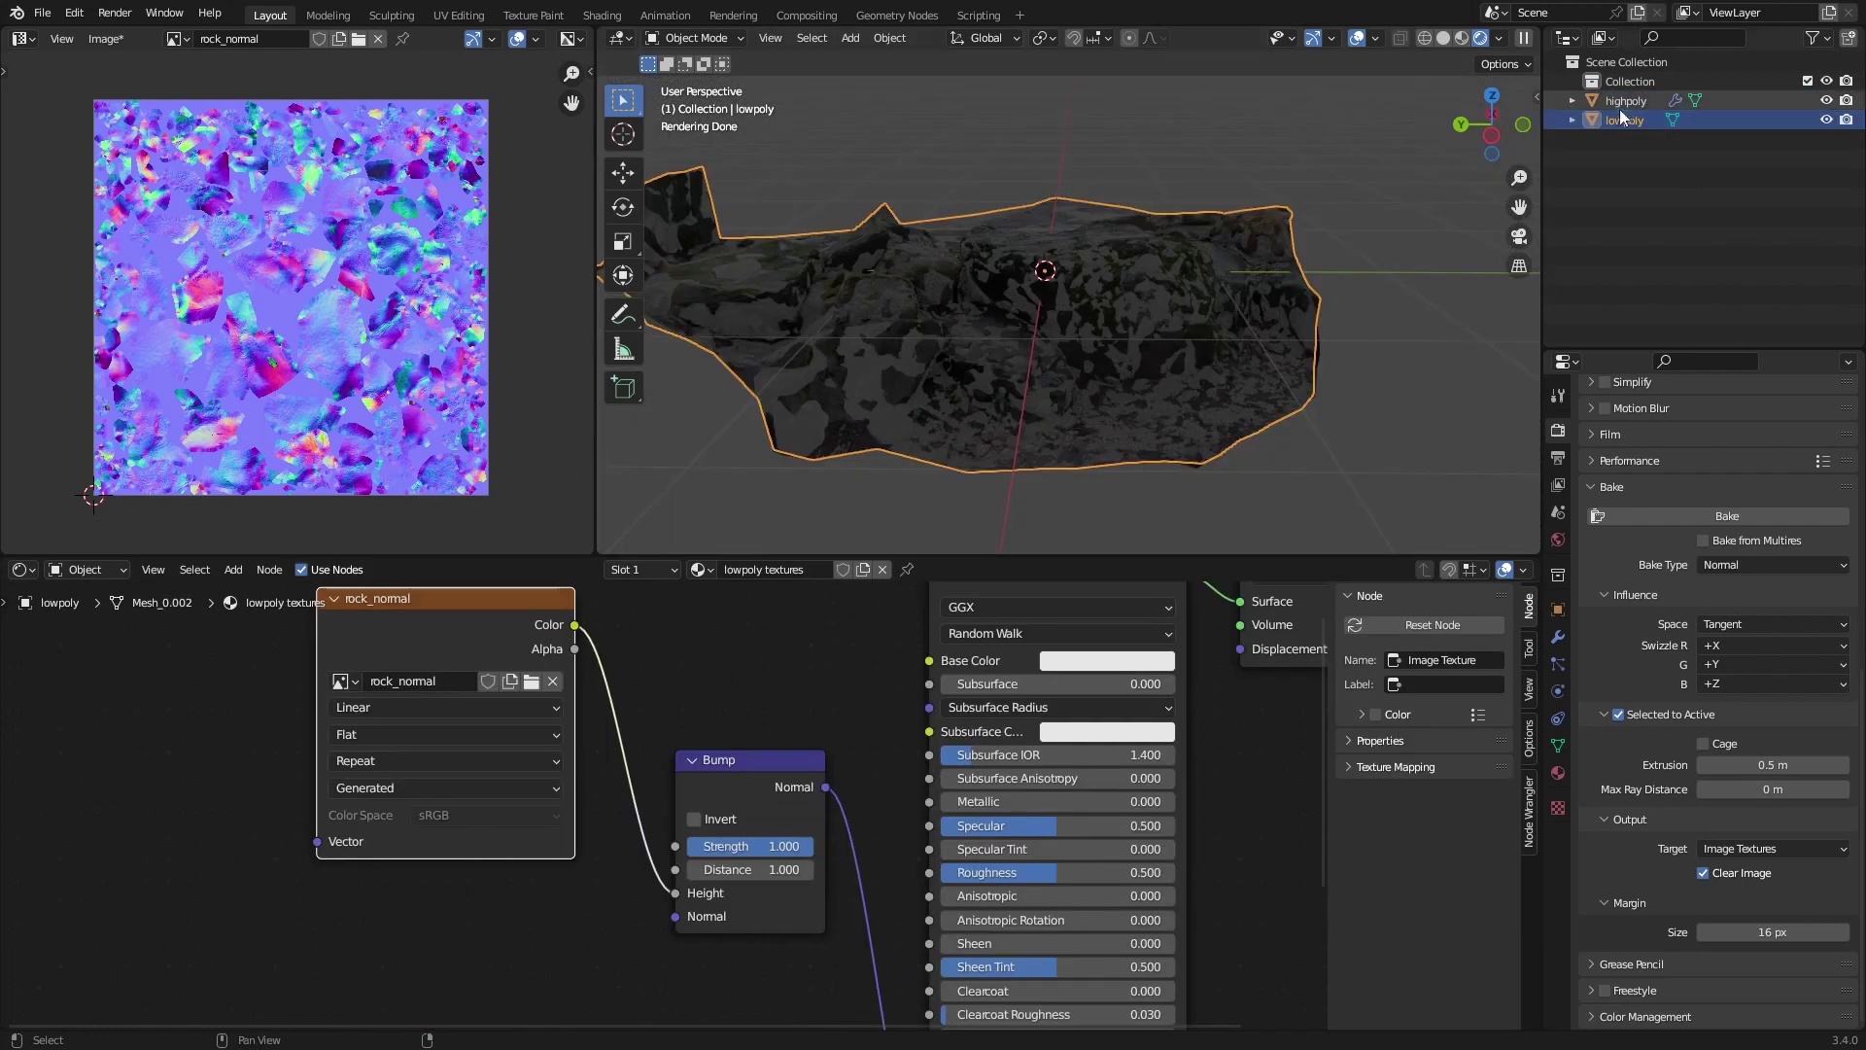
Duplicate the image node, create a new rock_albedo image and link it to Base Color.
scroll(532, 713, down, 2)
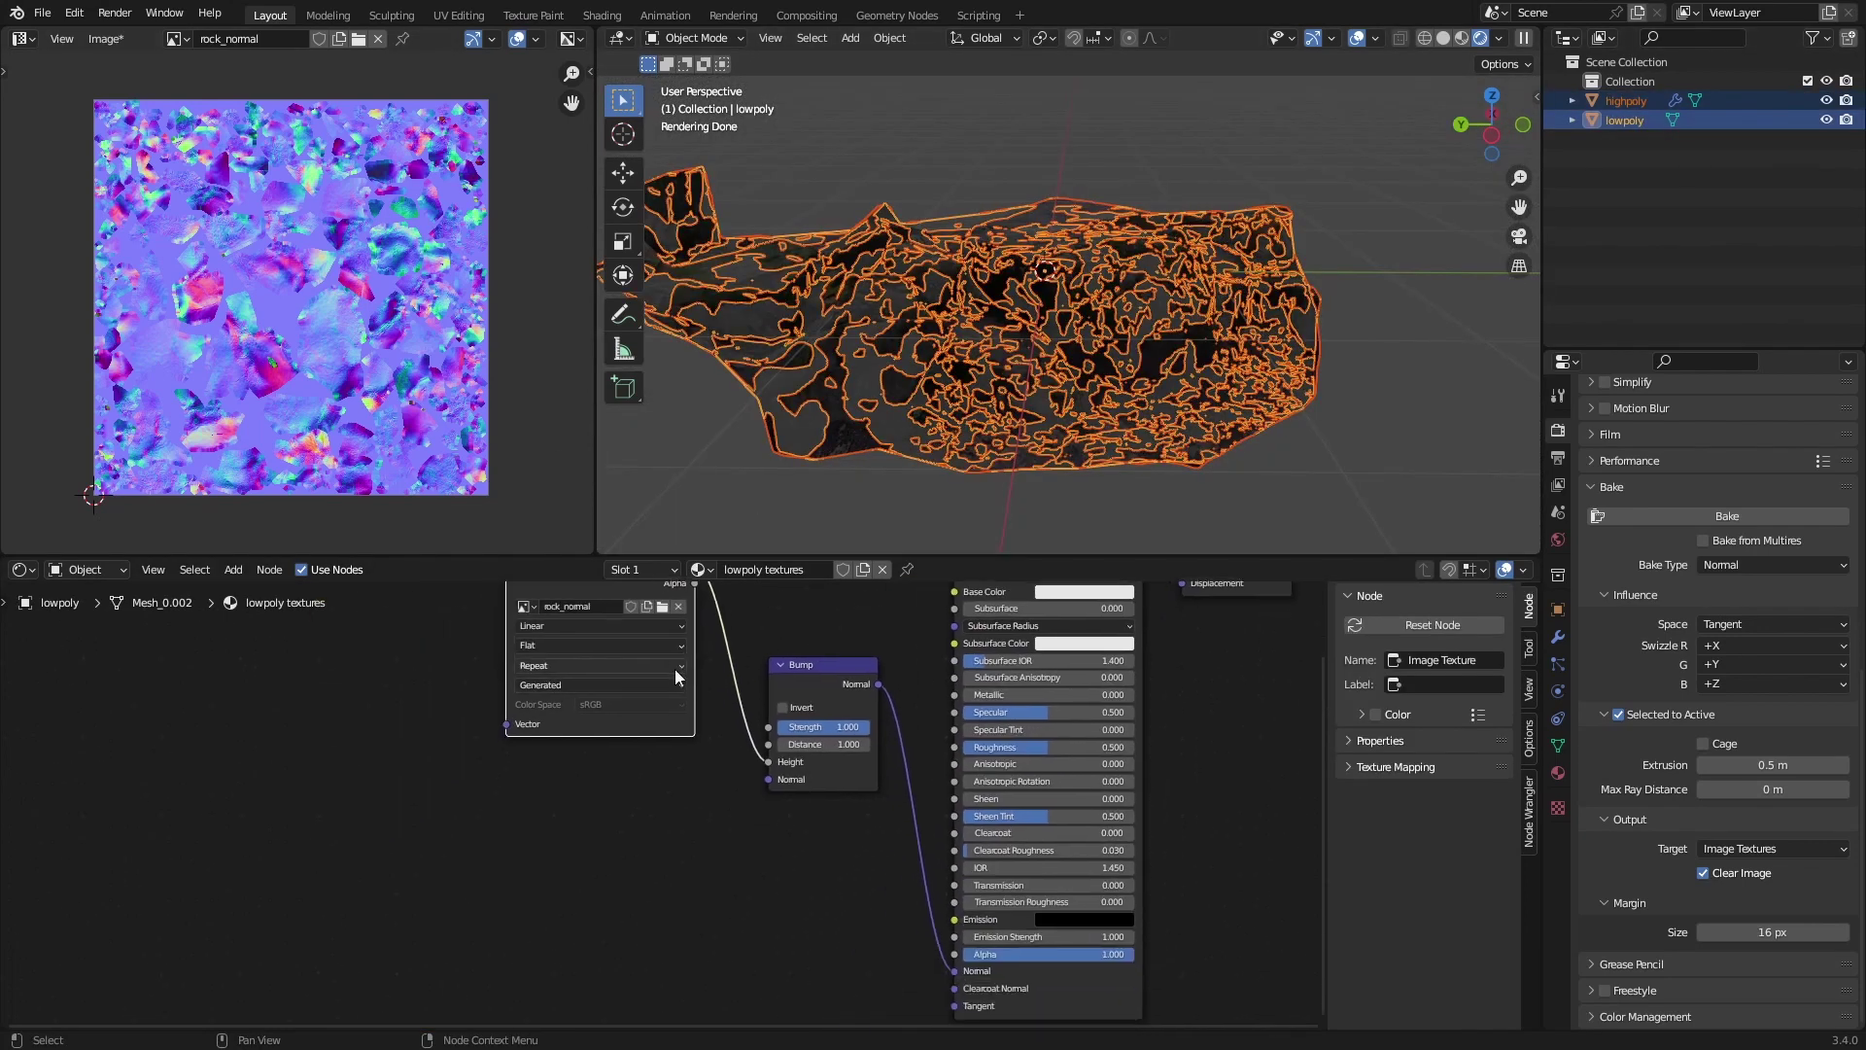
key(shift+d)
click(673, 912)
click(679, 842)
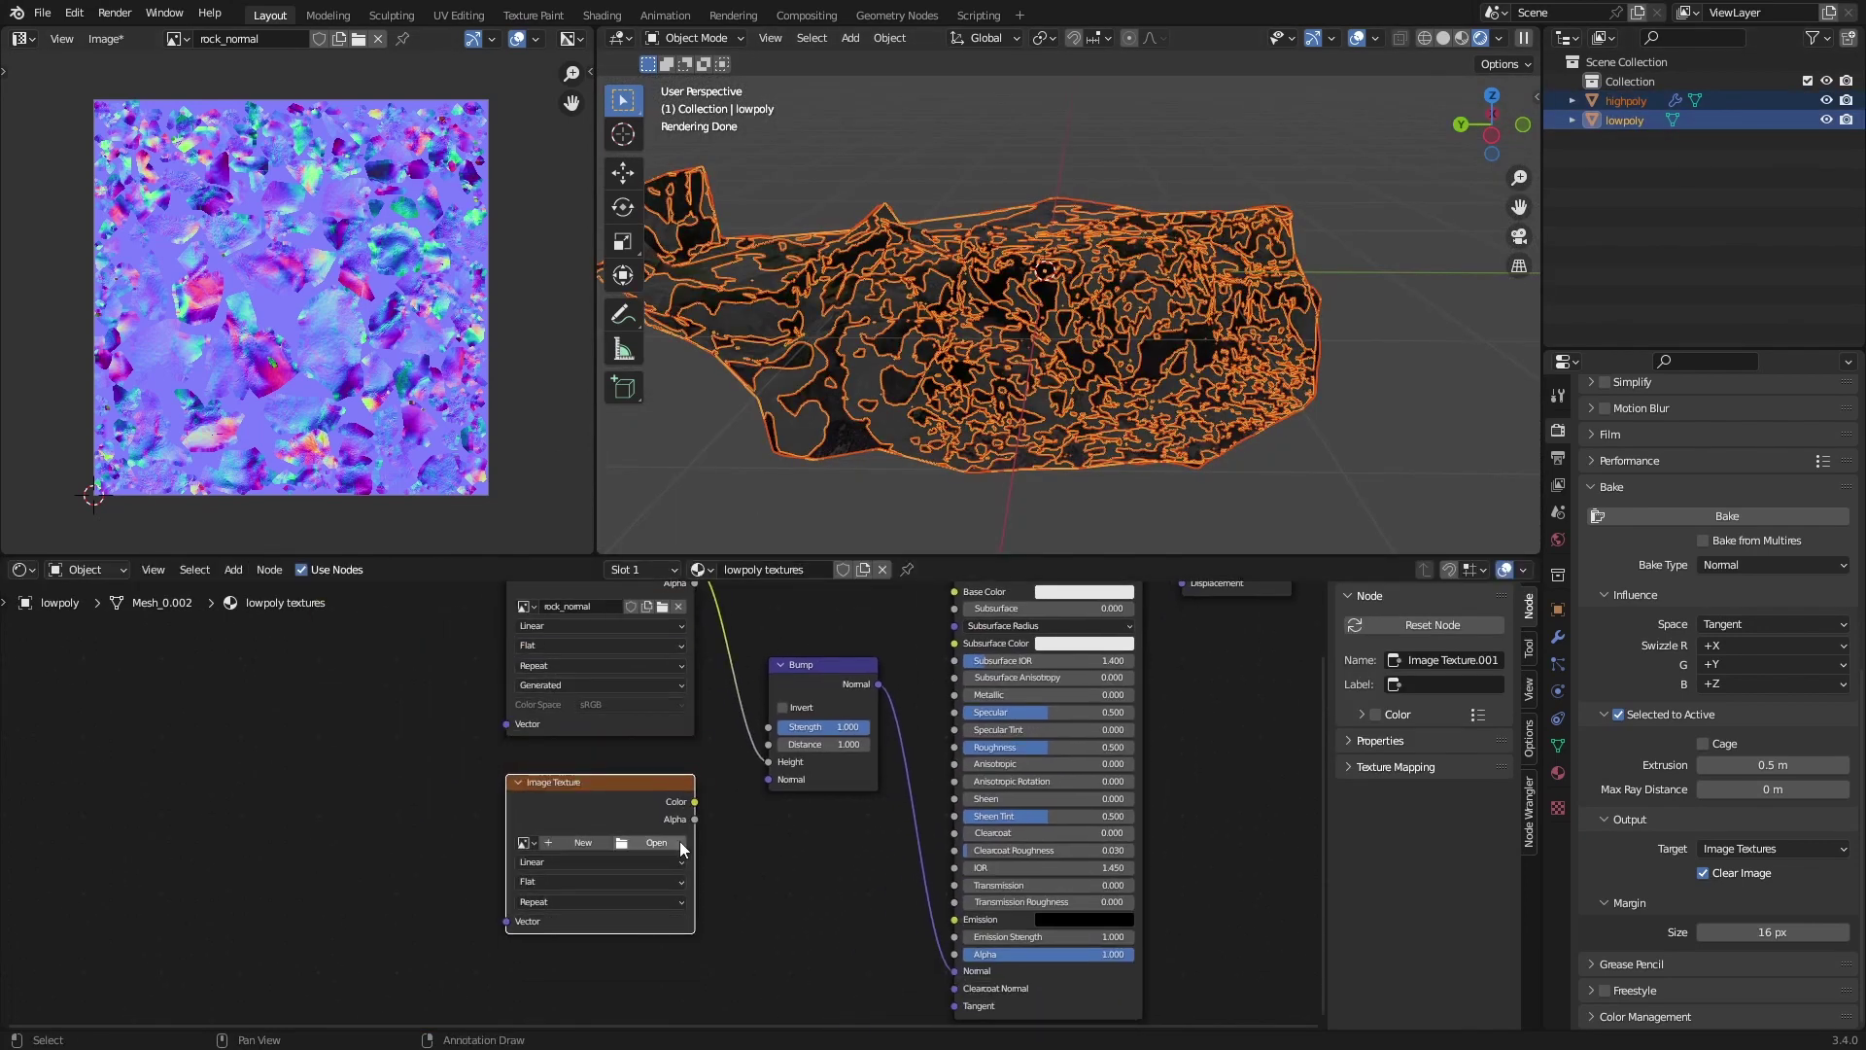
click(577, 839)
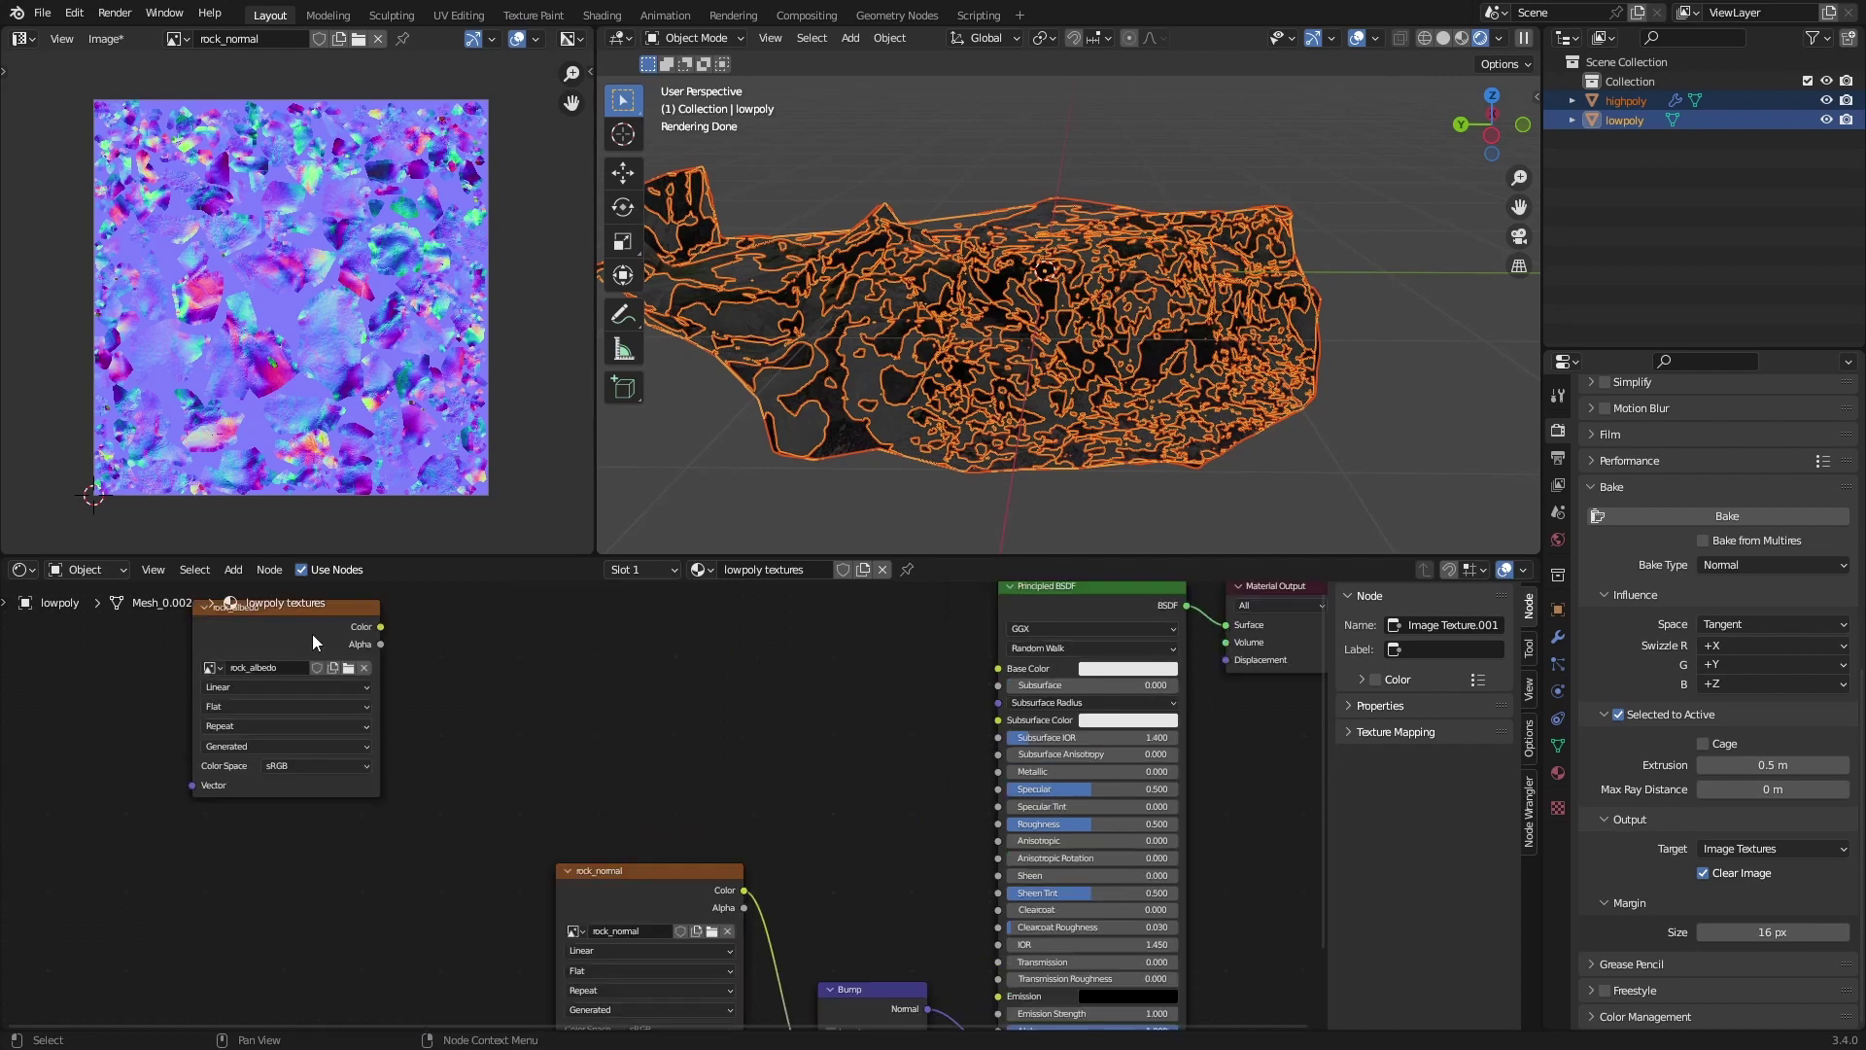
drag(312, 634, 998, 668)
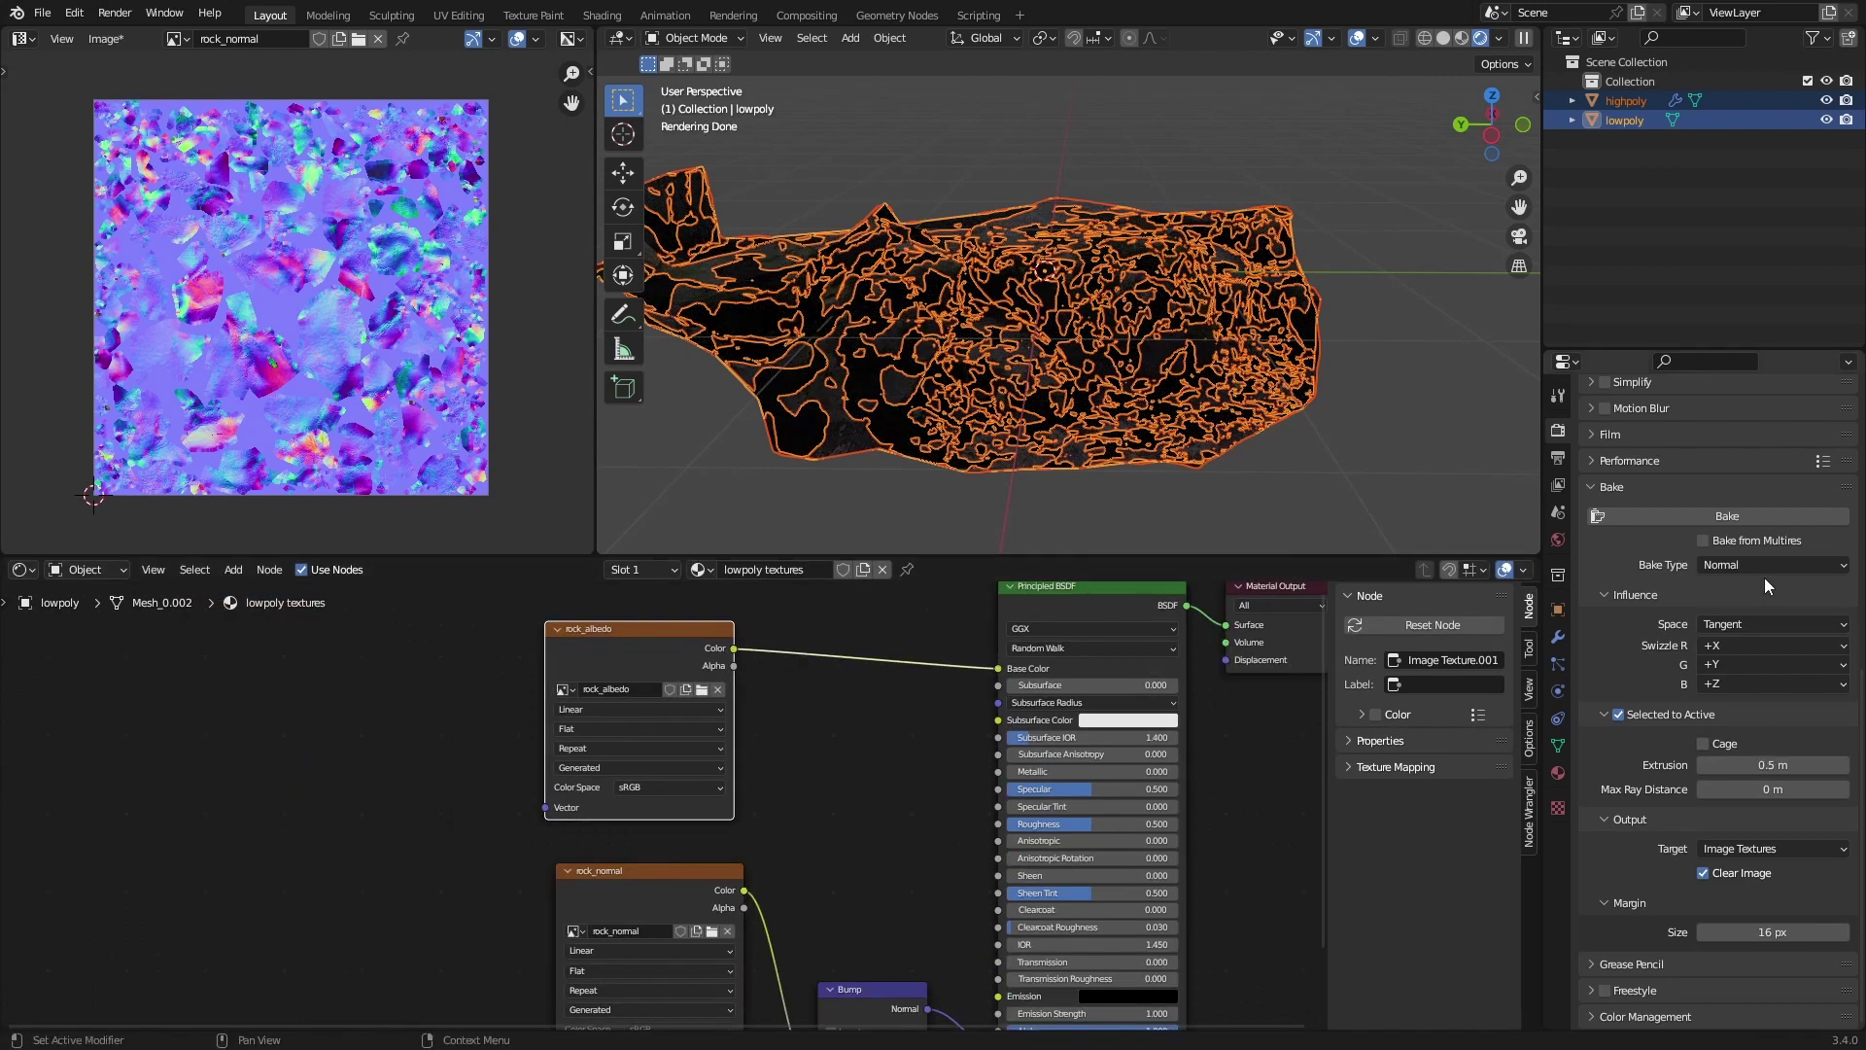
Set Bake Type to Diffuse with only Color contribution and bake rock_albedo.
click(1729, 567)
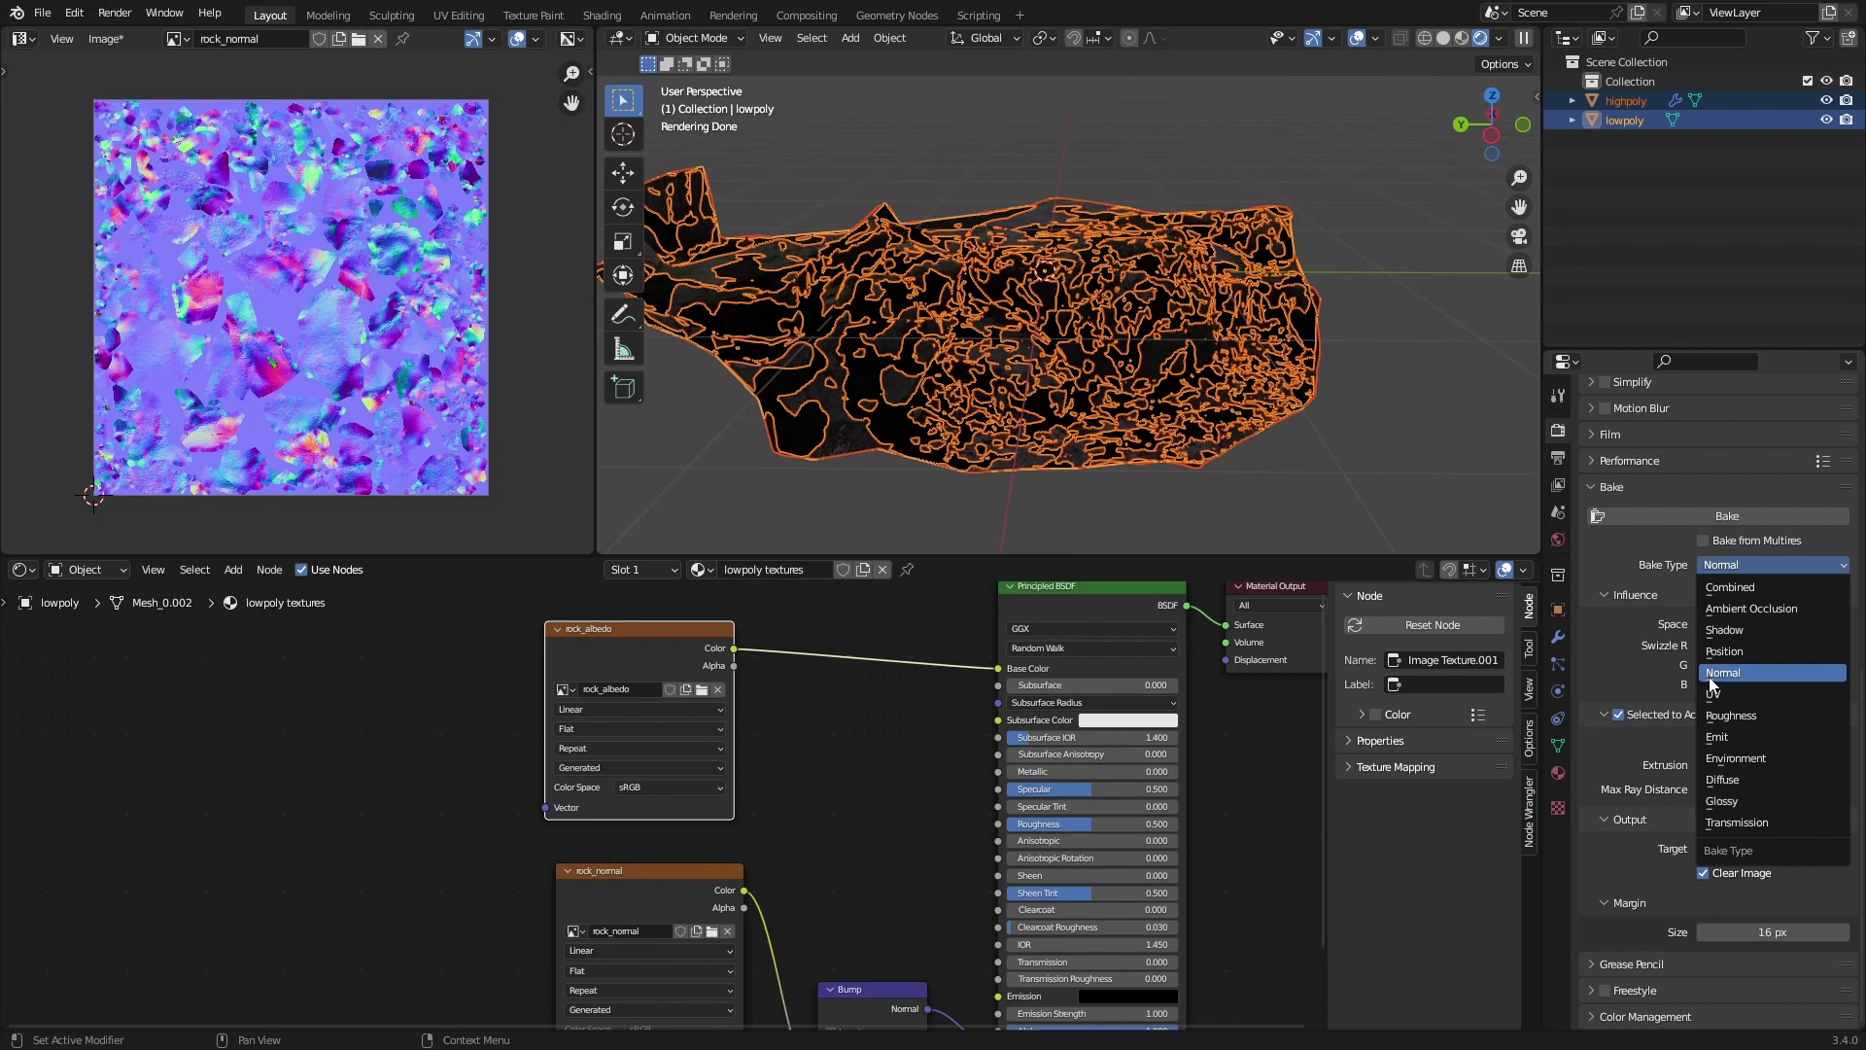
click(1757, 781)
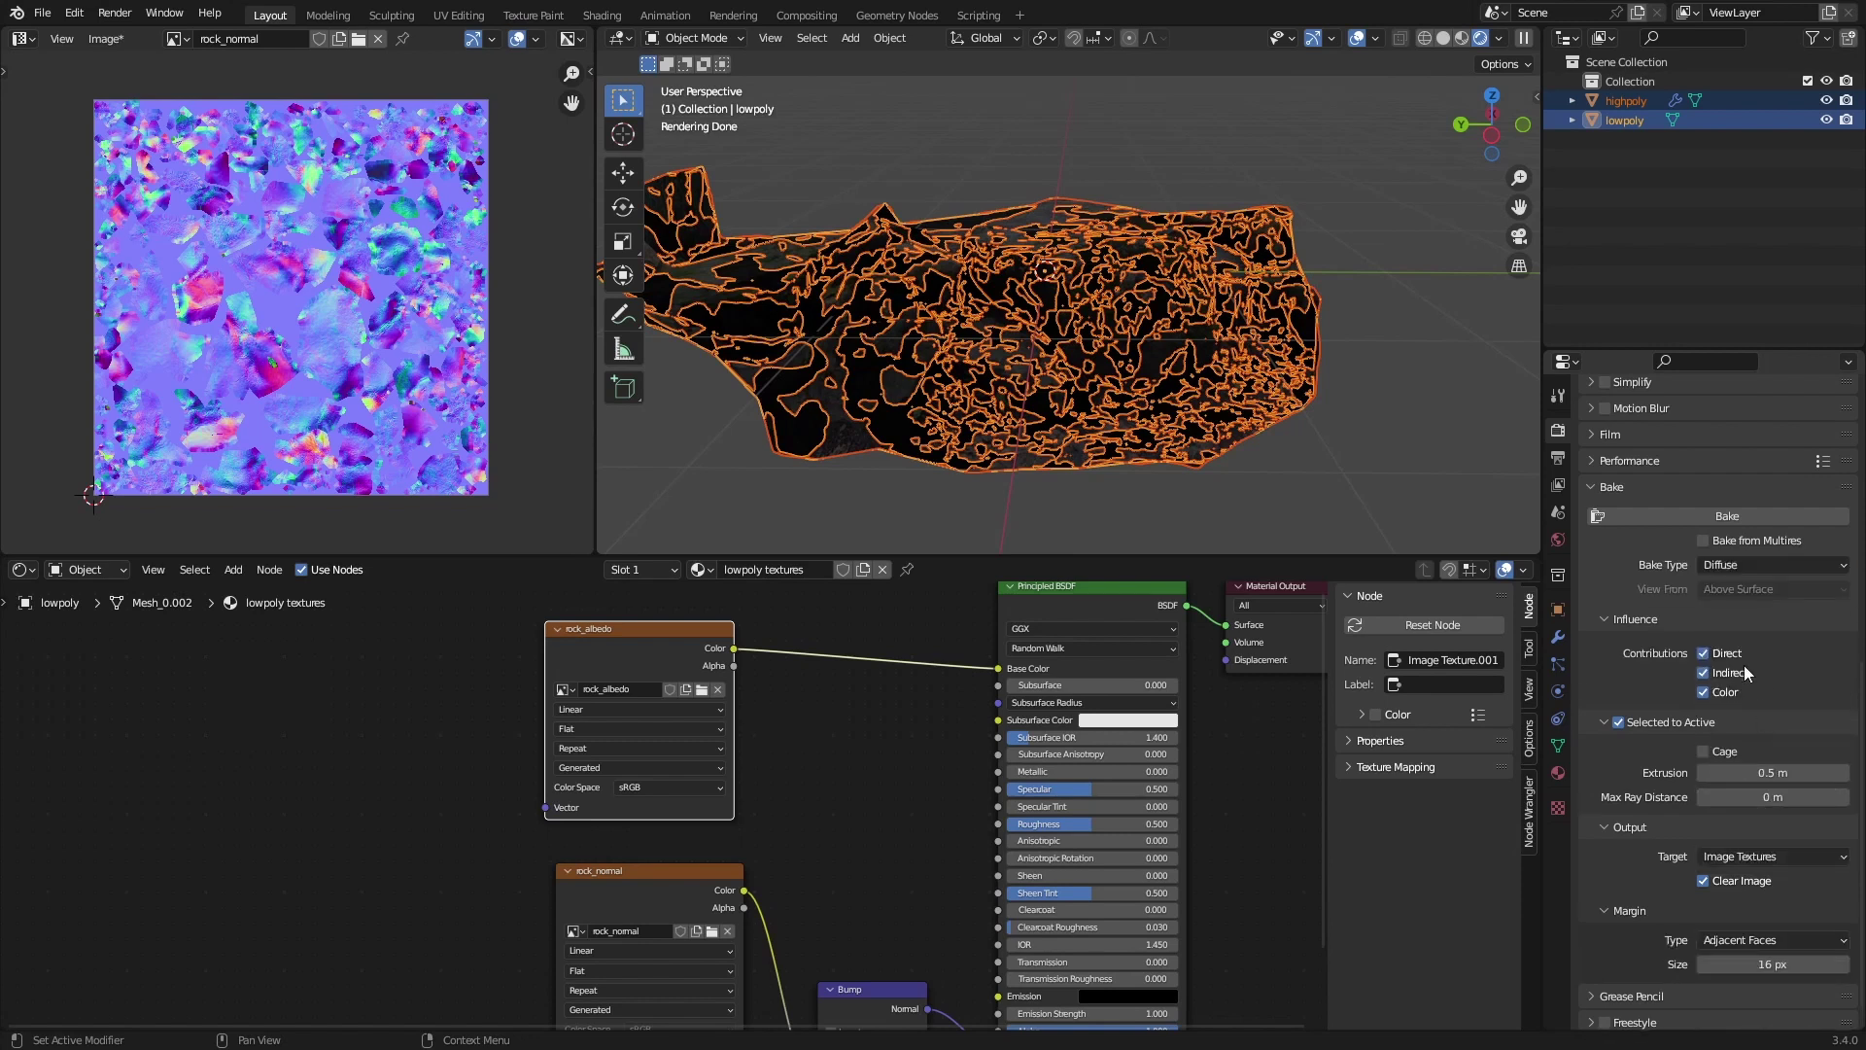
click(1705, 653)
scroll(1637, 852, down, 1)
scroll(1668, 876, up, 6)
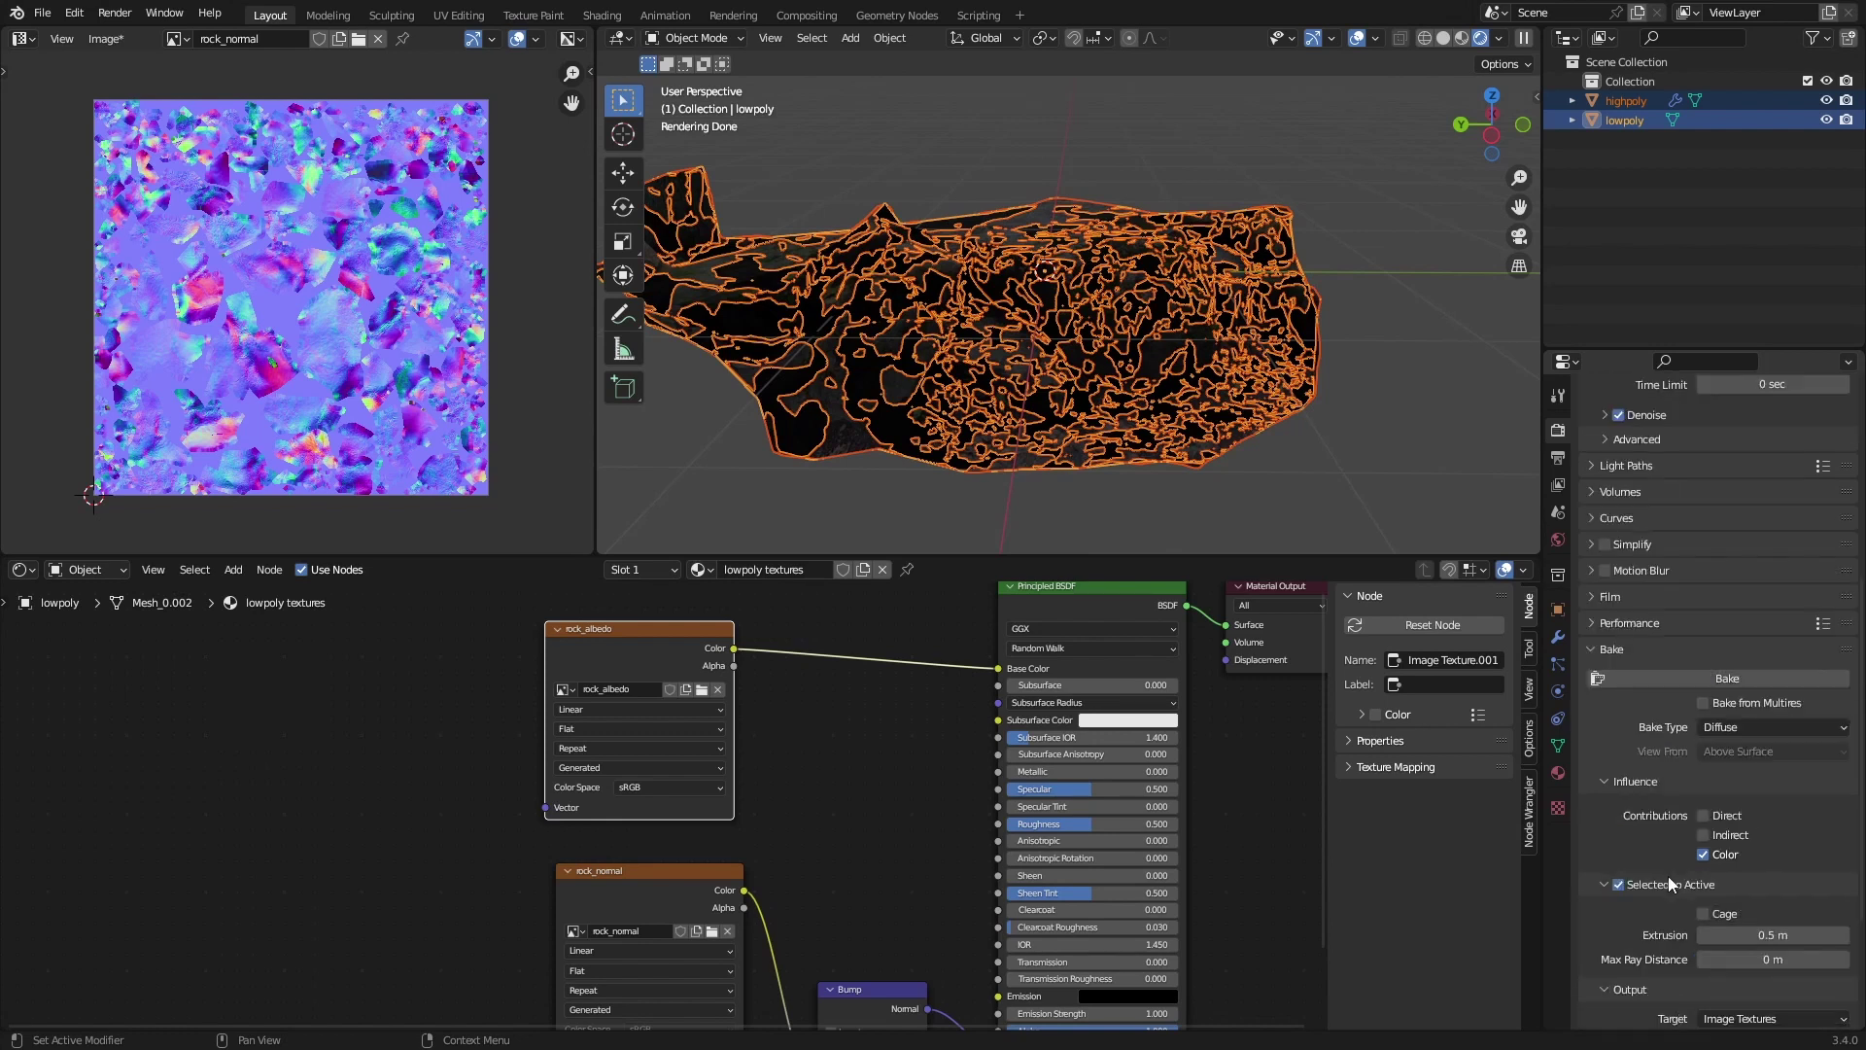
click(1711, 721)
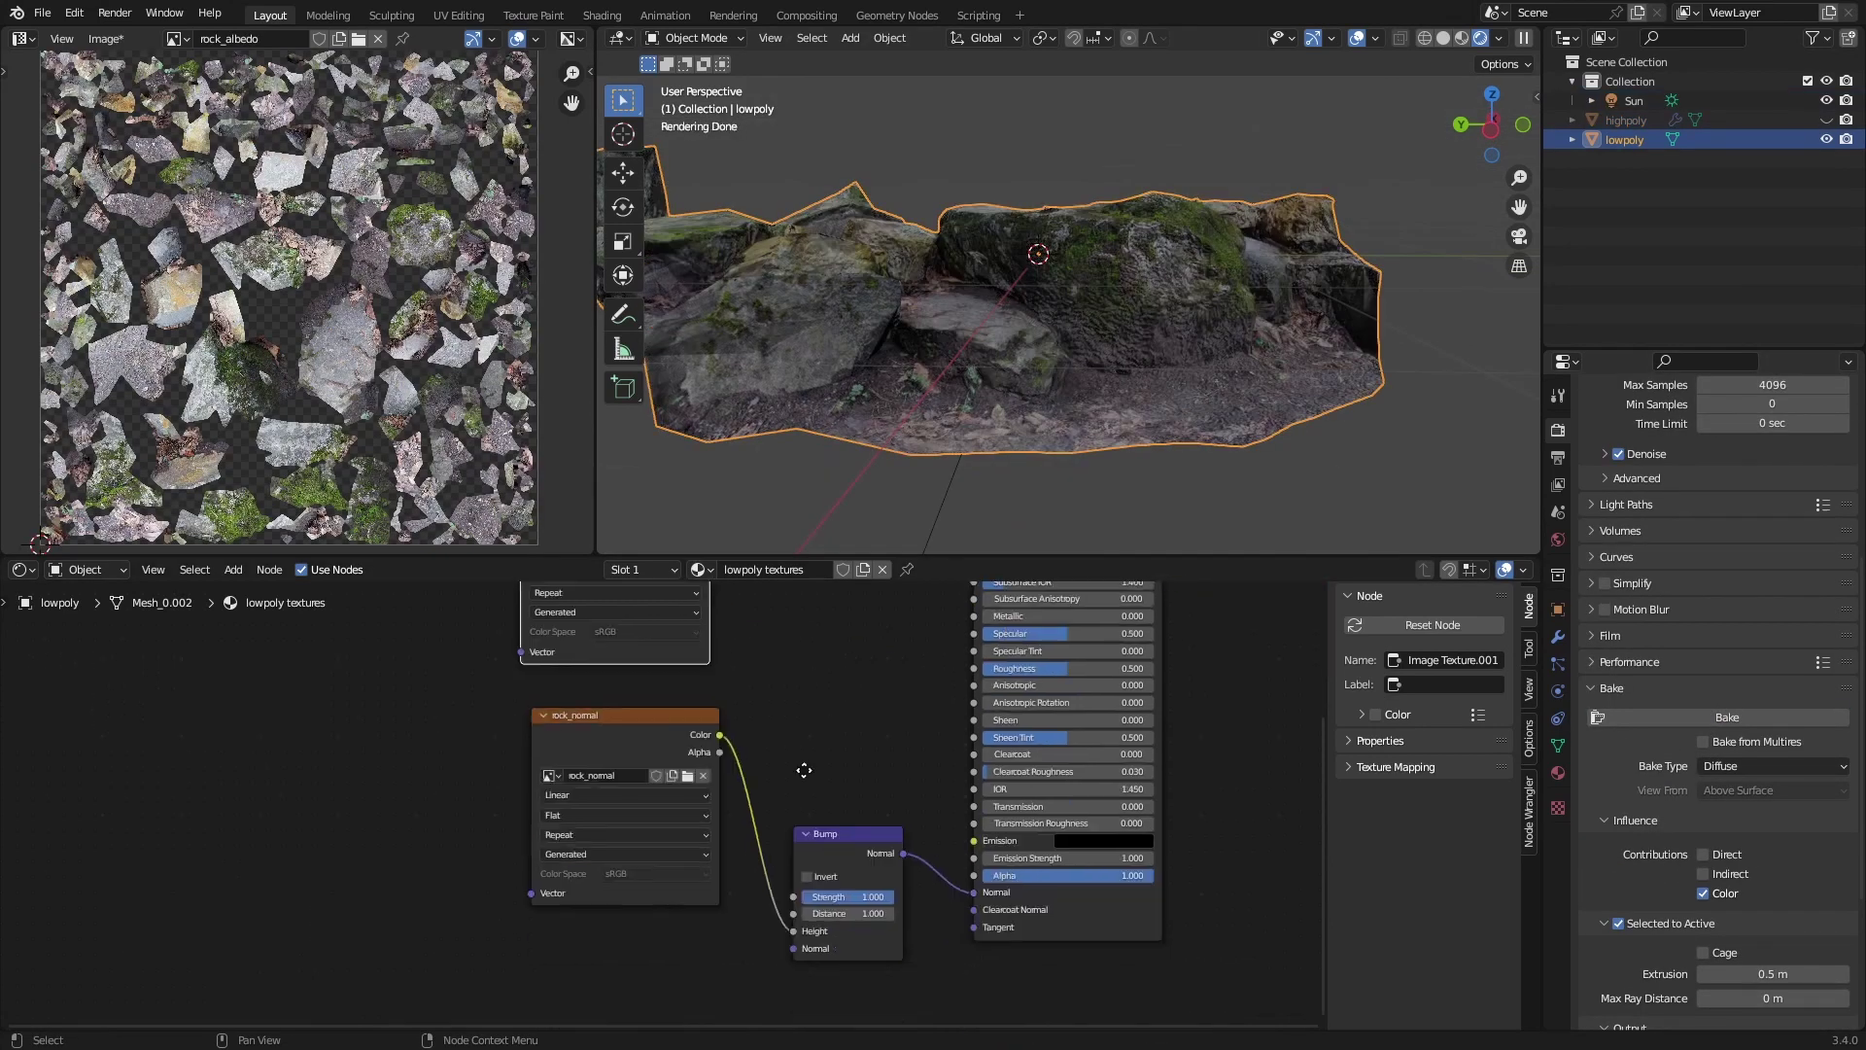
Set the Bump node's Strength to 0.250.
scroll(868, 904, up, 3)
click(920, 906)
key(BackSpace)
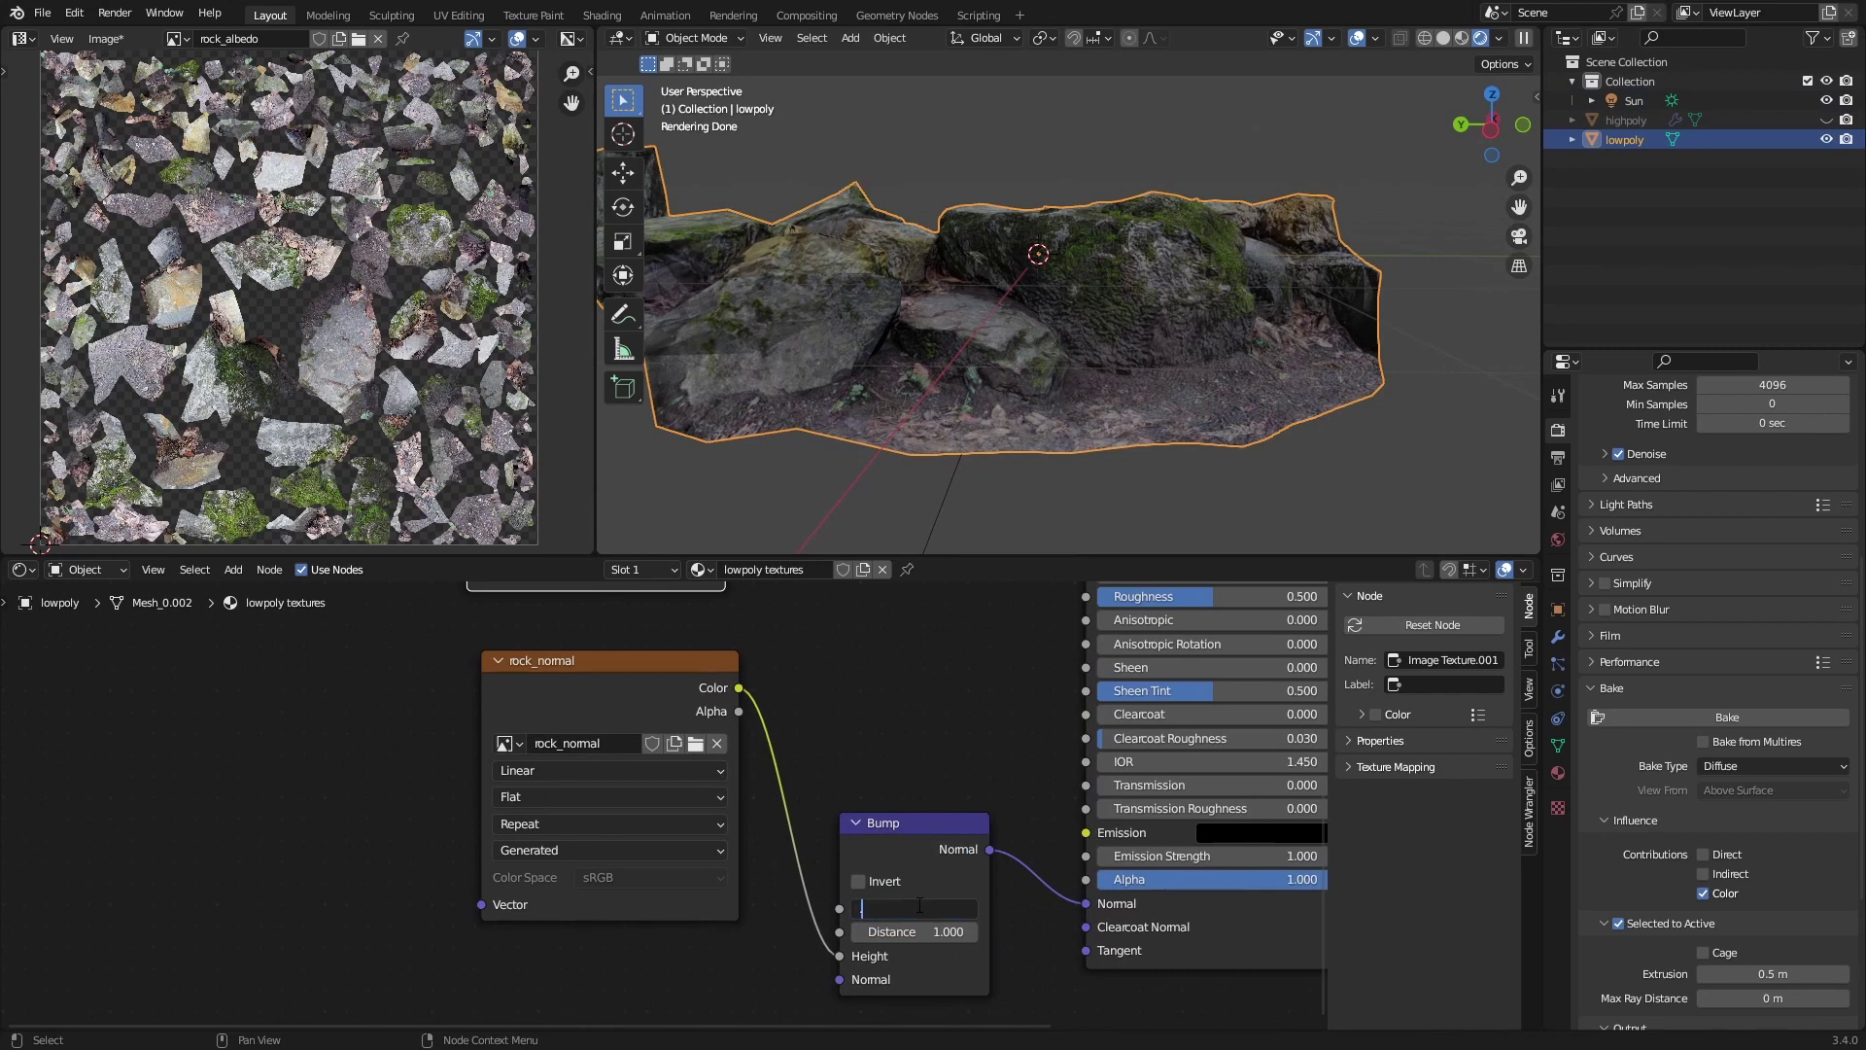
text(.25)
key(Return)
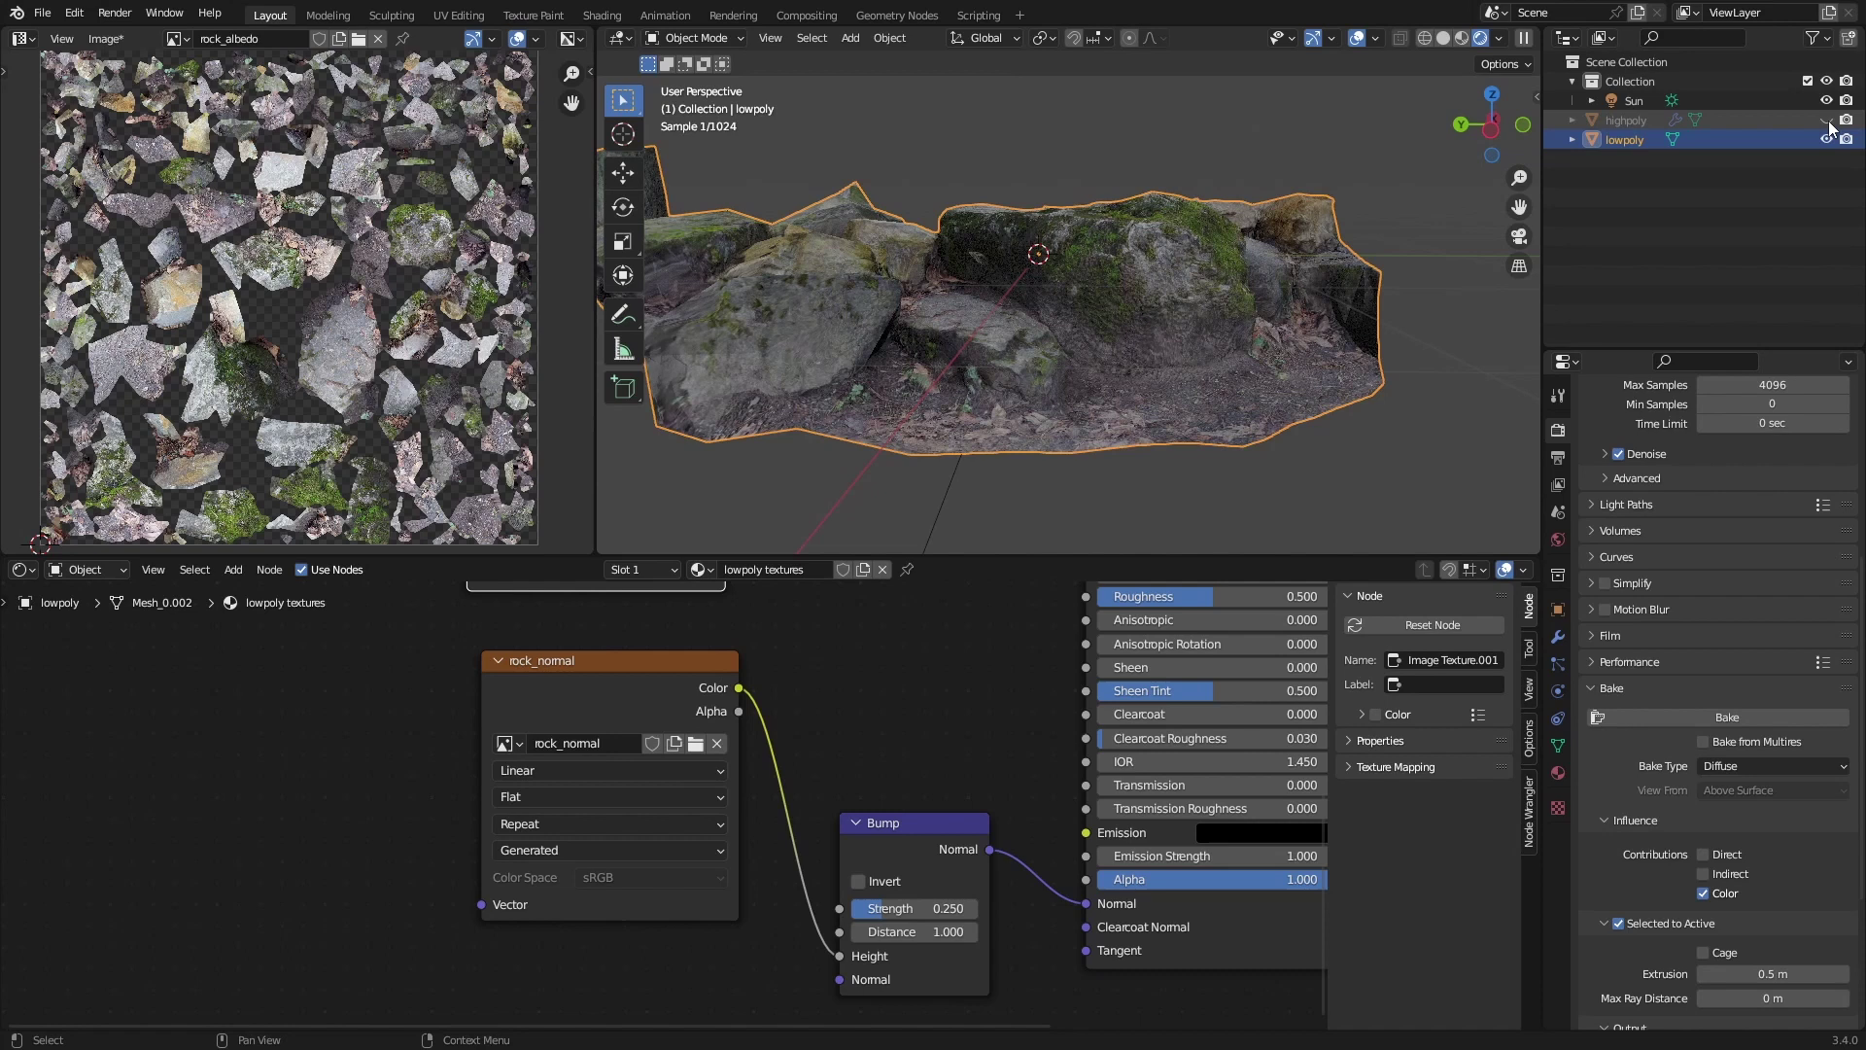
Toggle the highpoly scan's visibility to compare, keeping lowpoly as the active object.
click(1827, 121)
click(1827, 120)
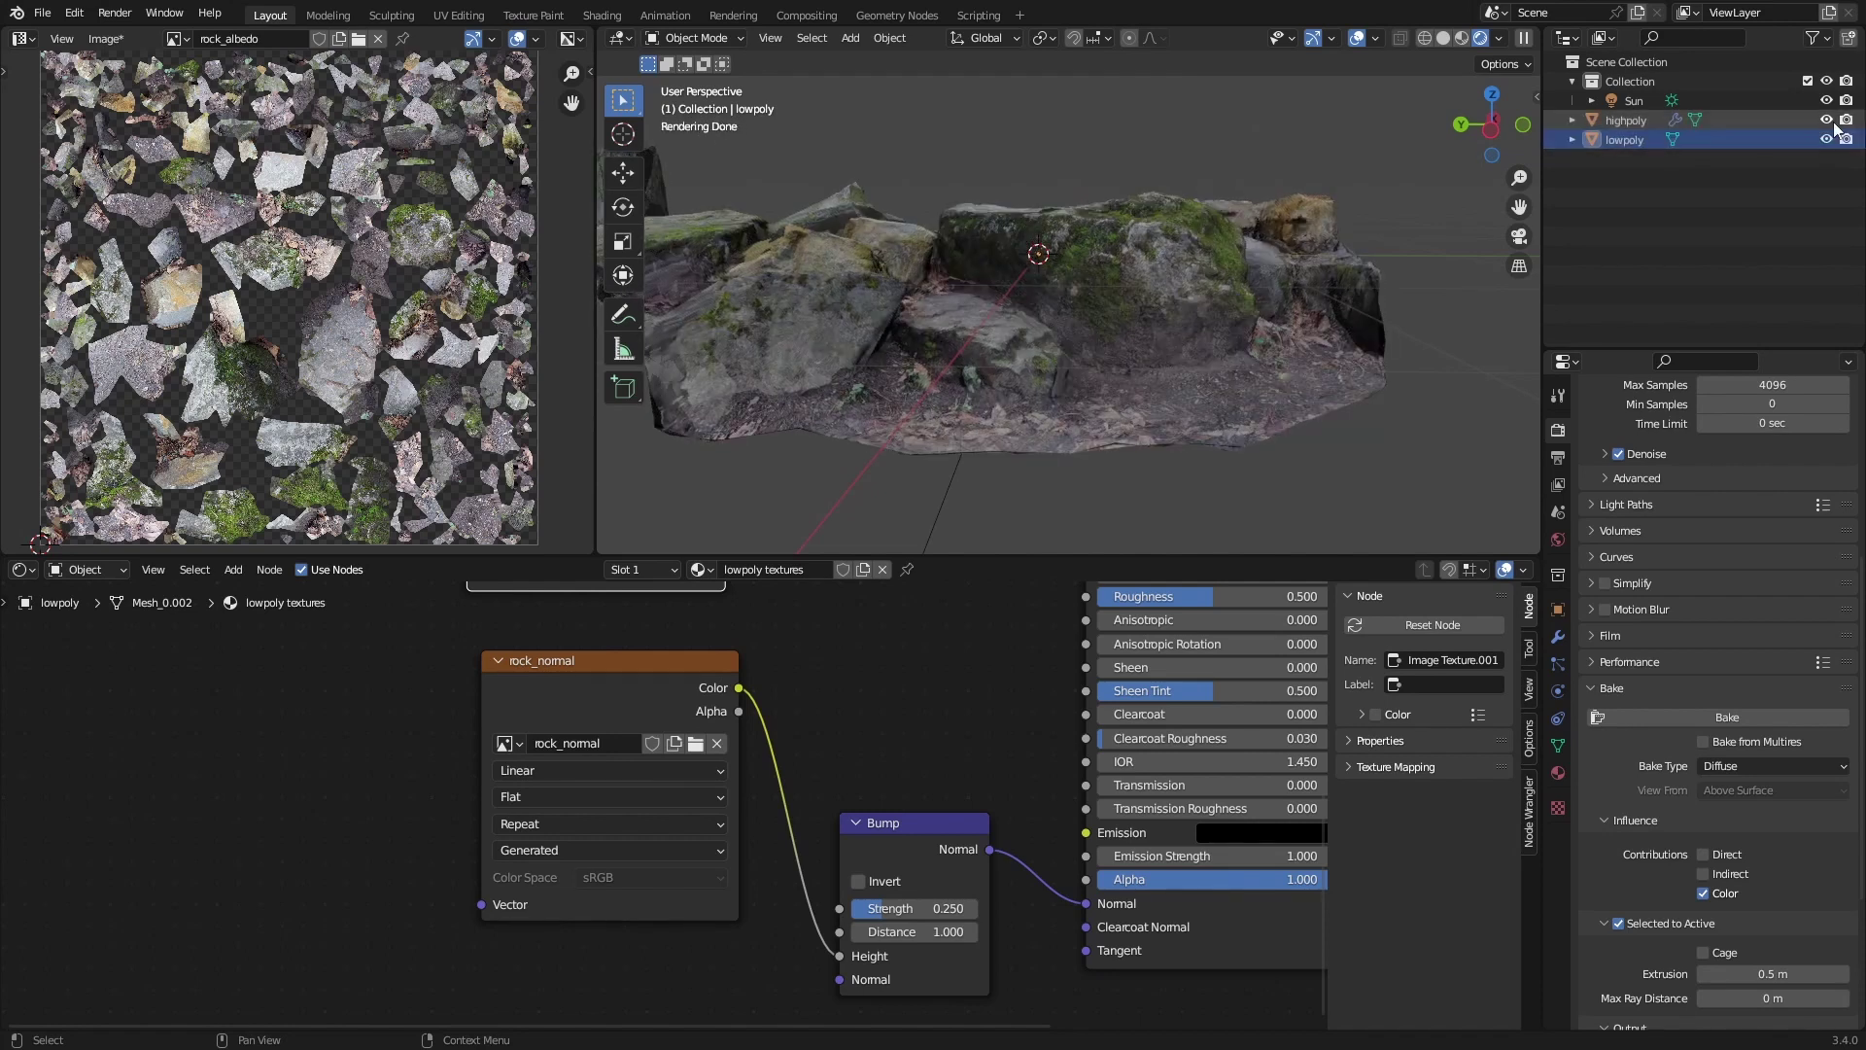
click(1625, 121)
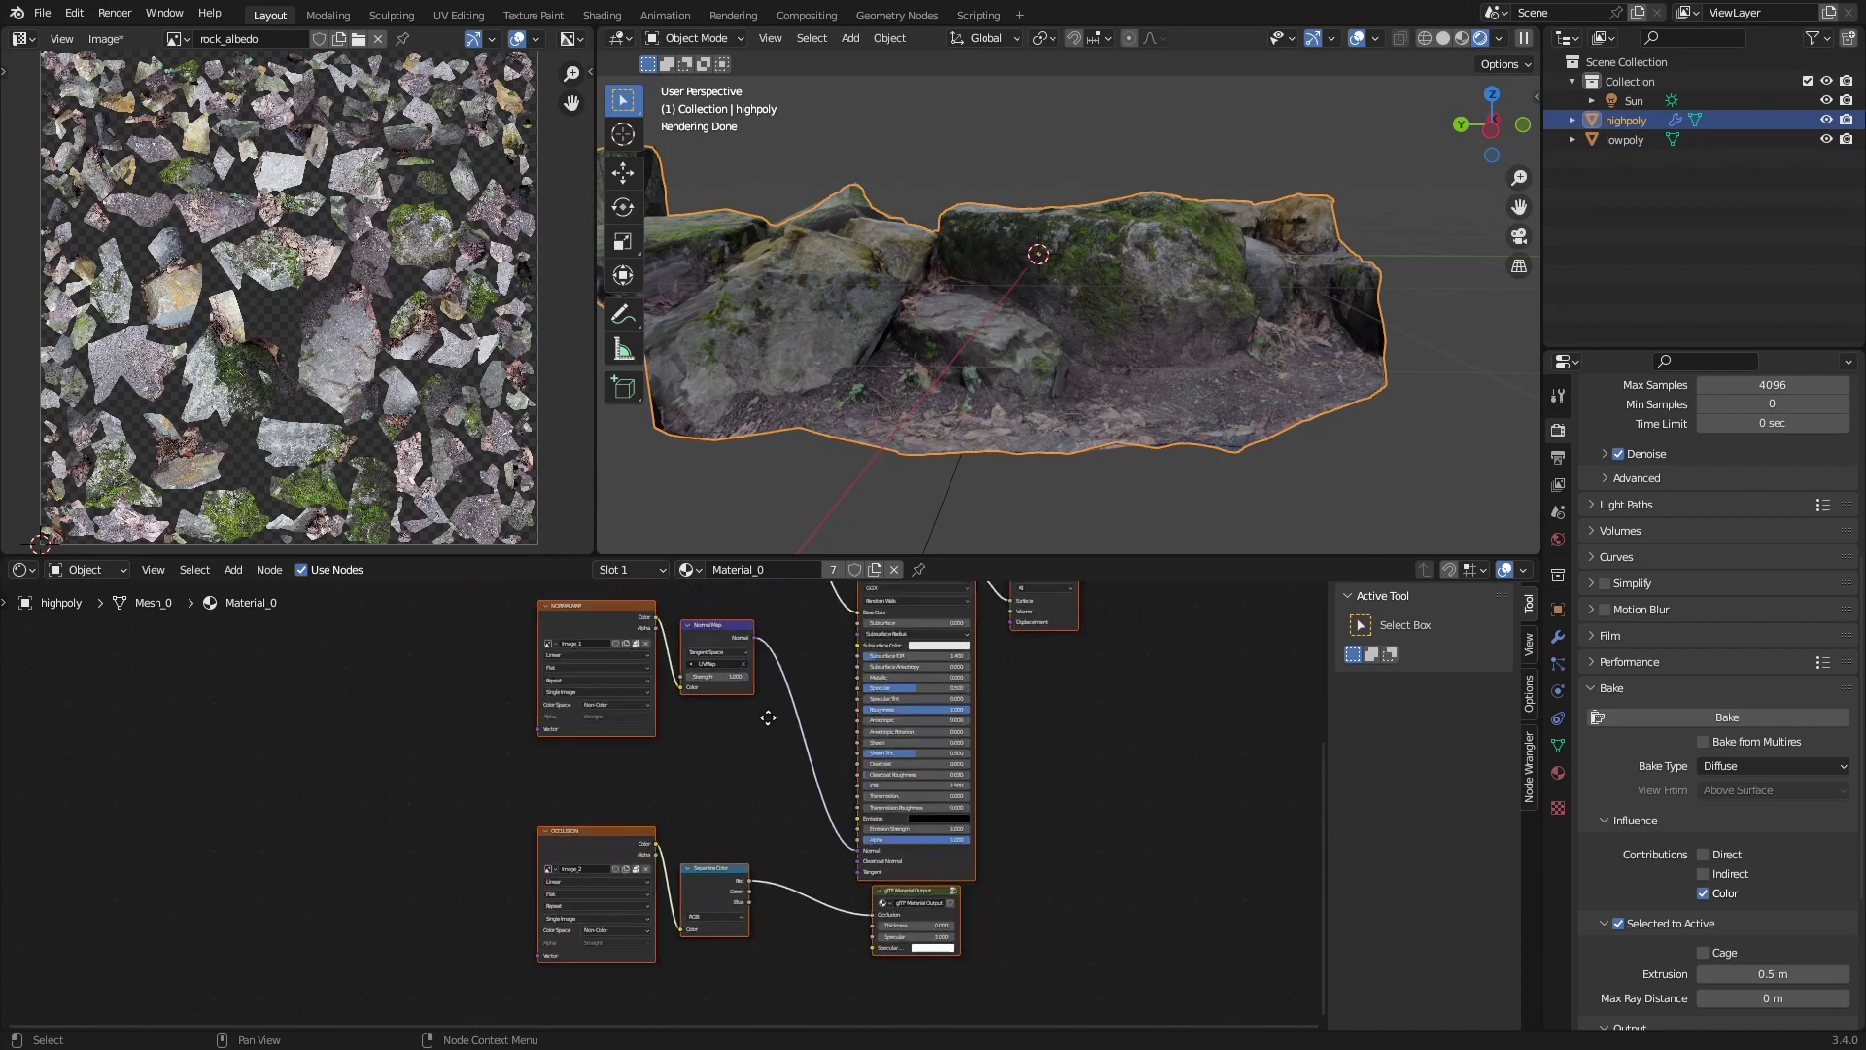
click(1620, 142)
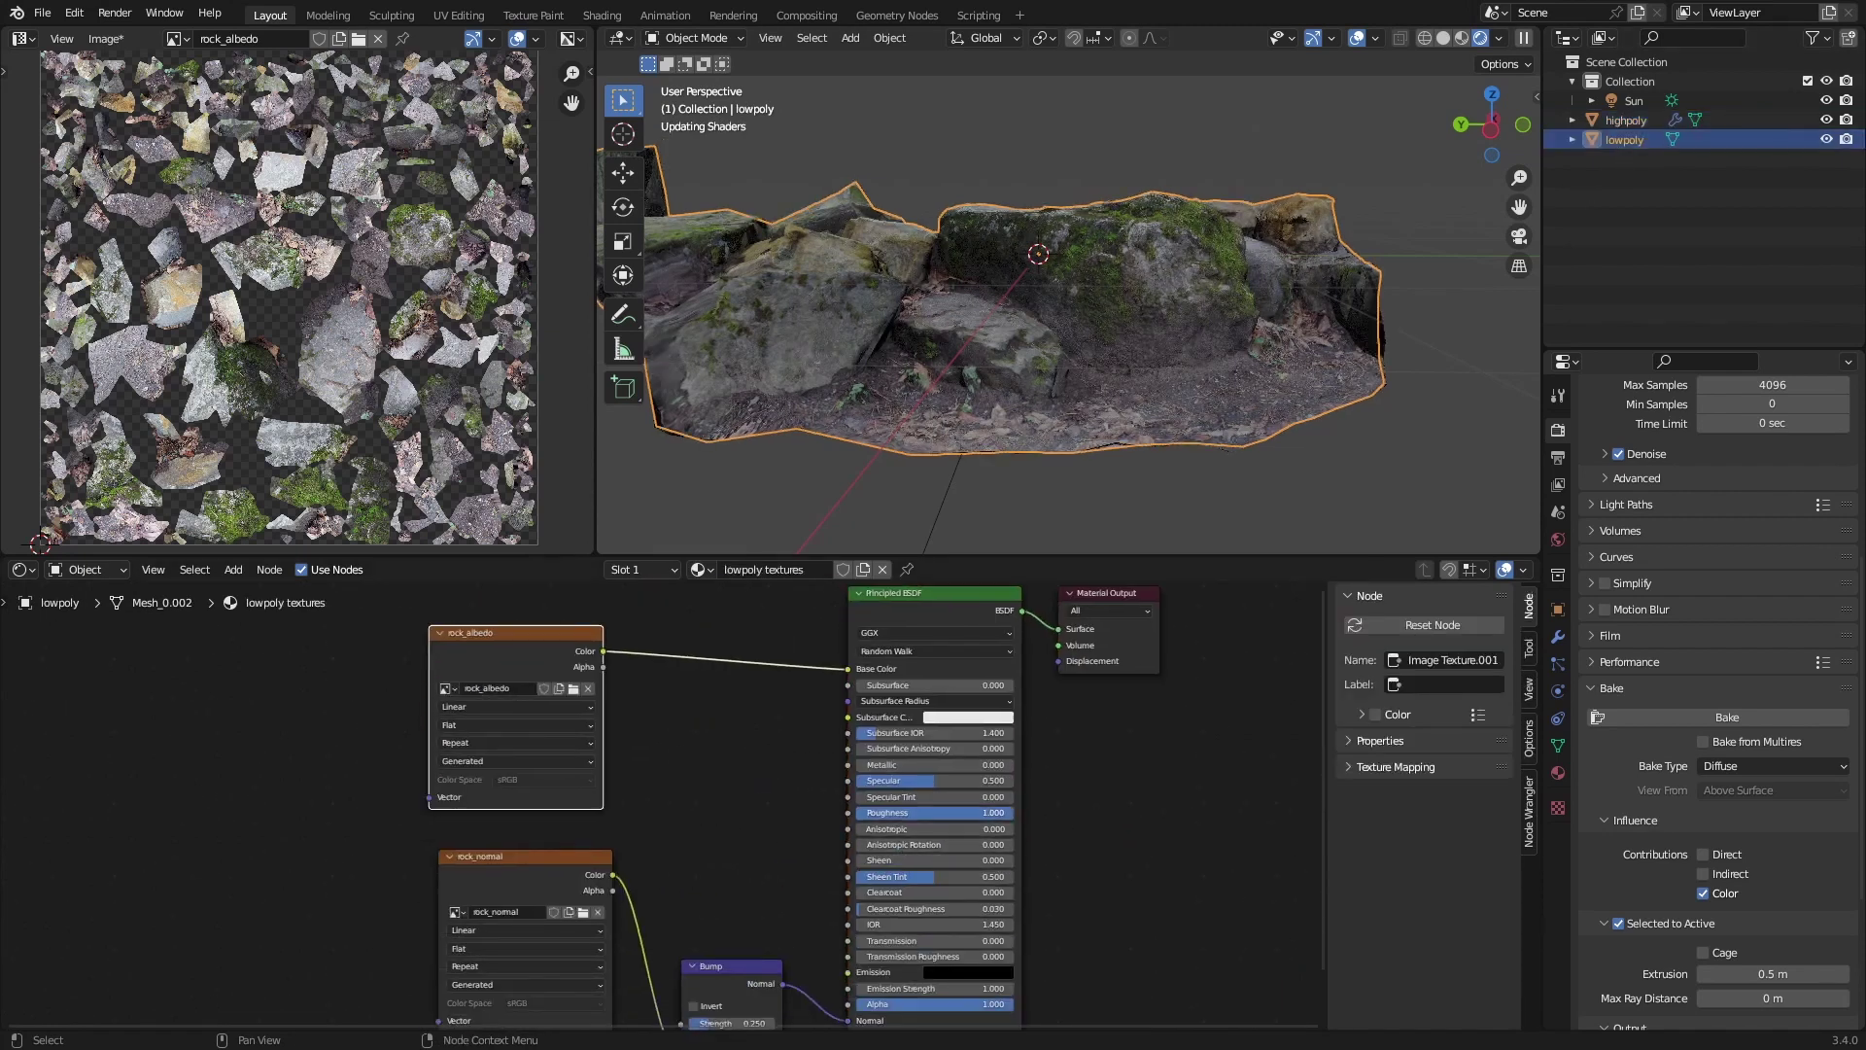
Enlarge the 3D viewport over the image and node areas and select the highpoly scan.
middle_drag(1203, 421, 936, 370)
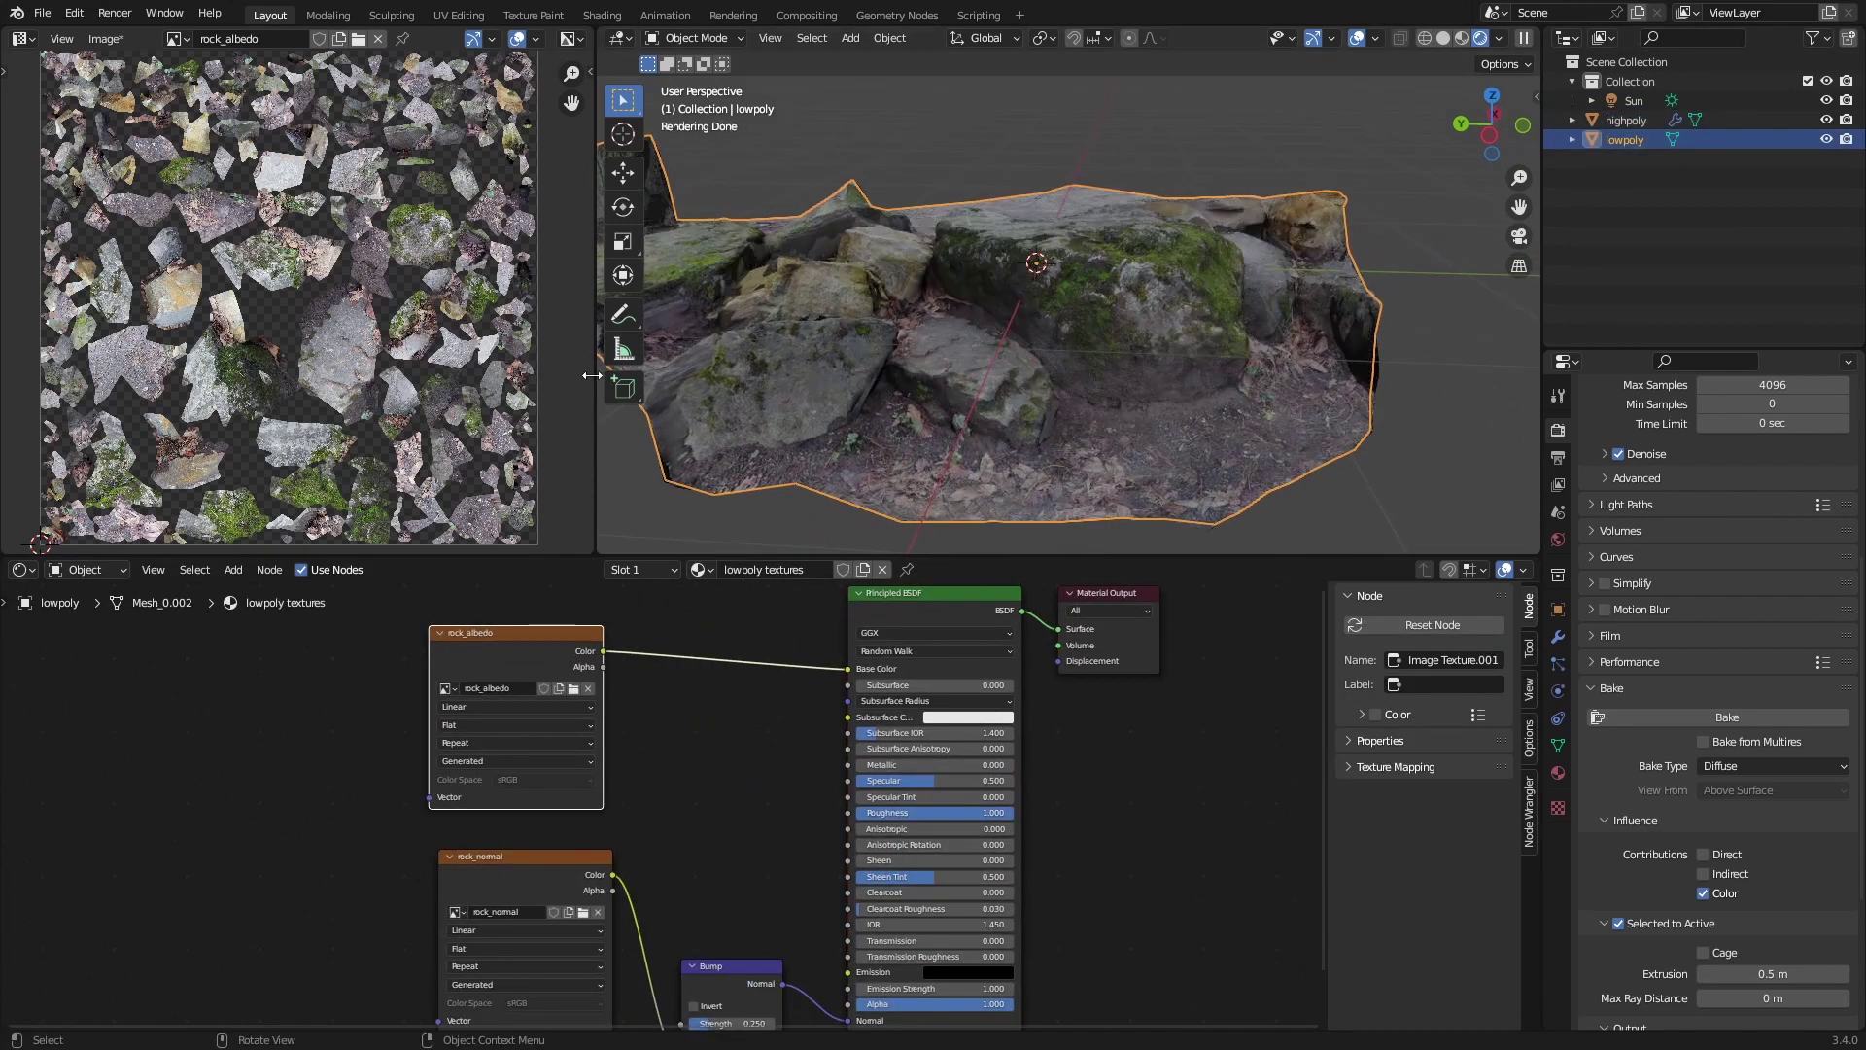
drag(595, 394, 29, 393)
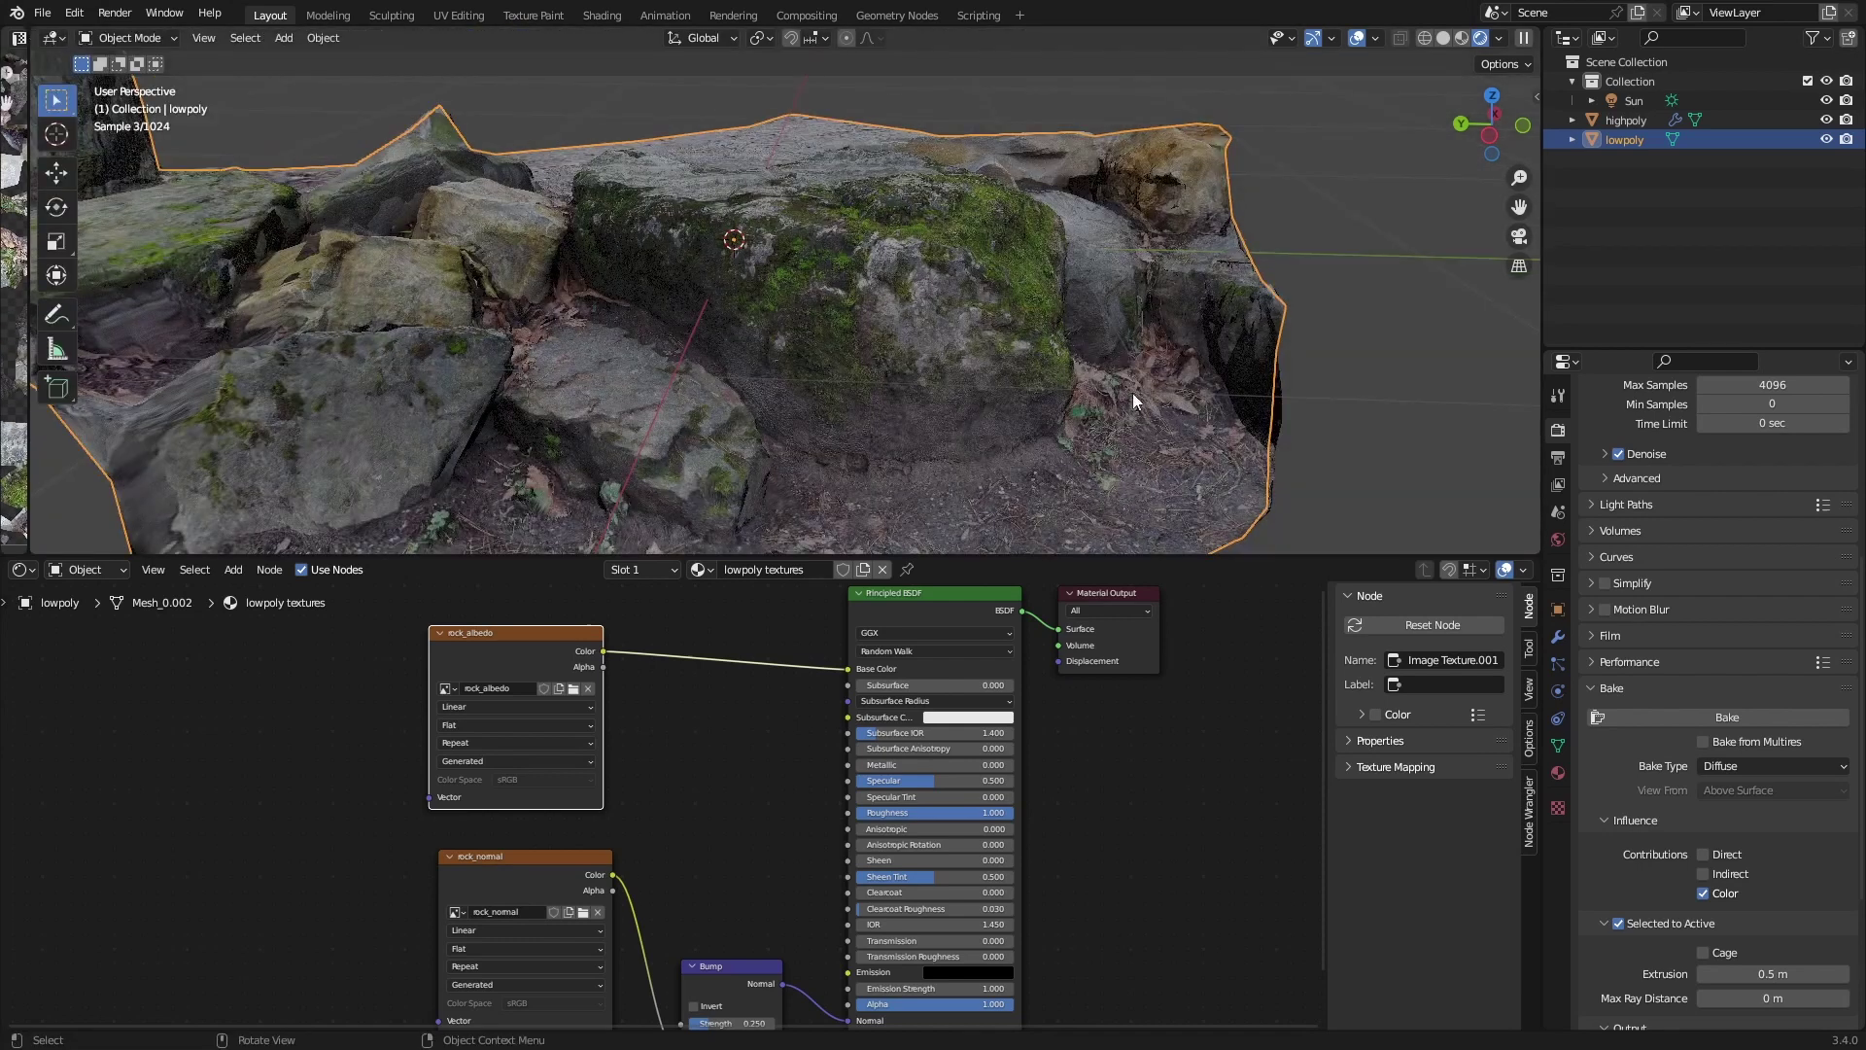
click(1269, 425)
middle_drag(1270, 425, 1133, 377)
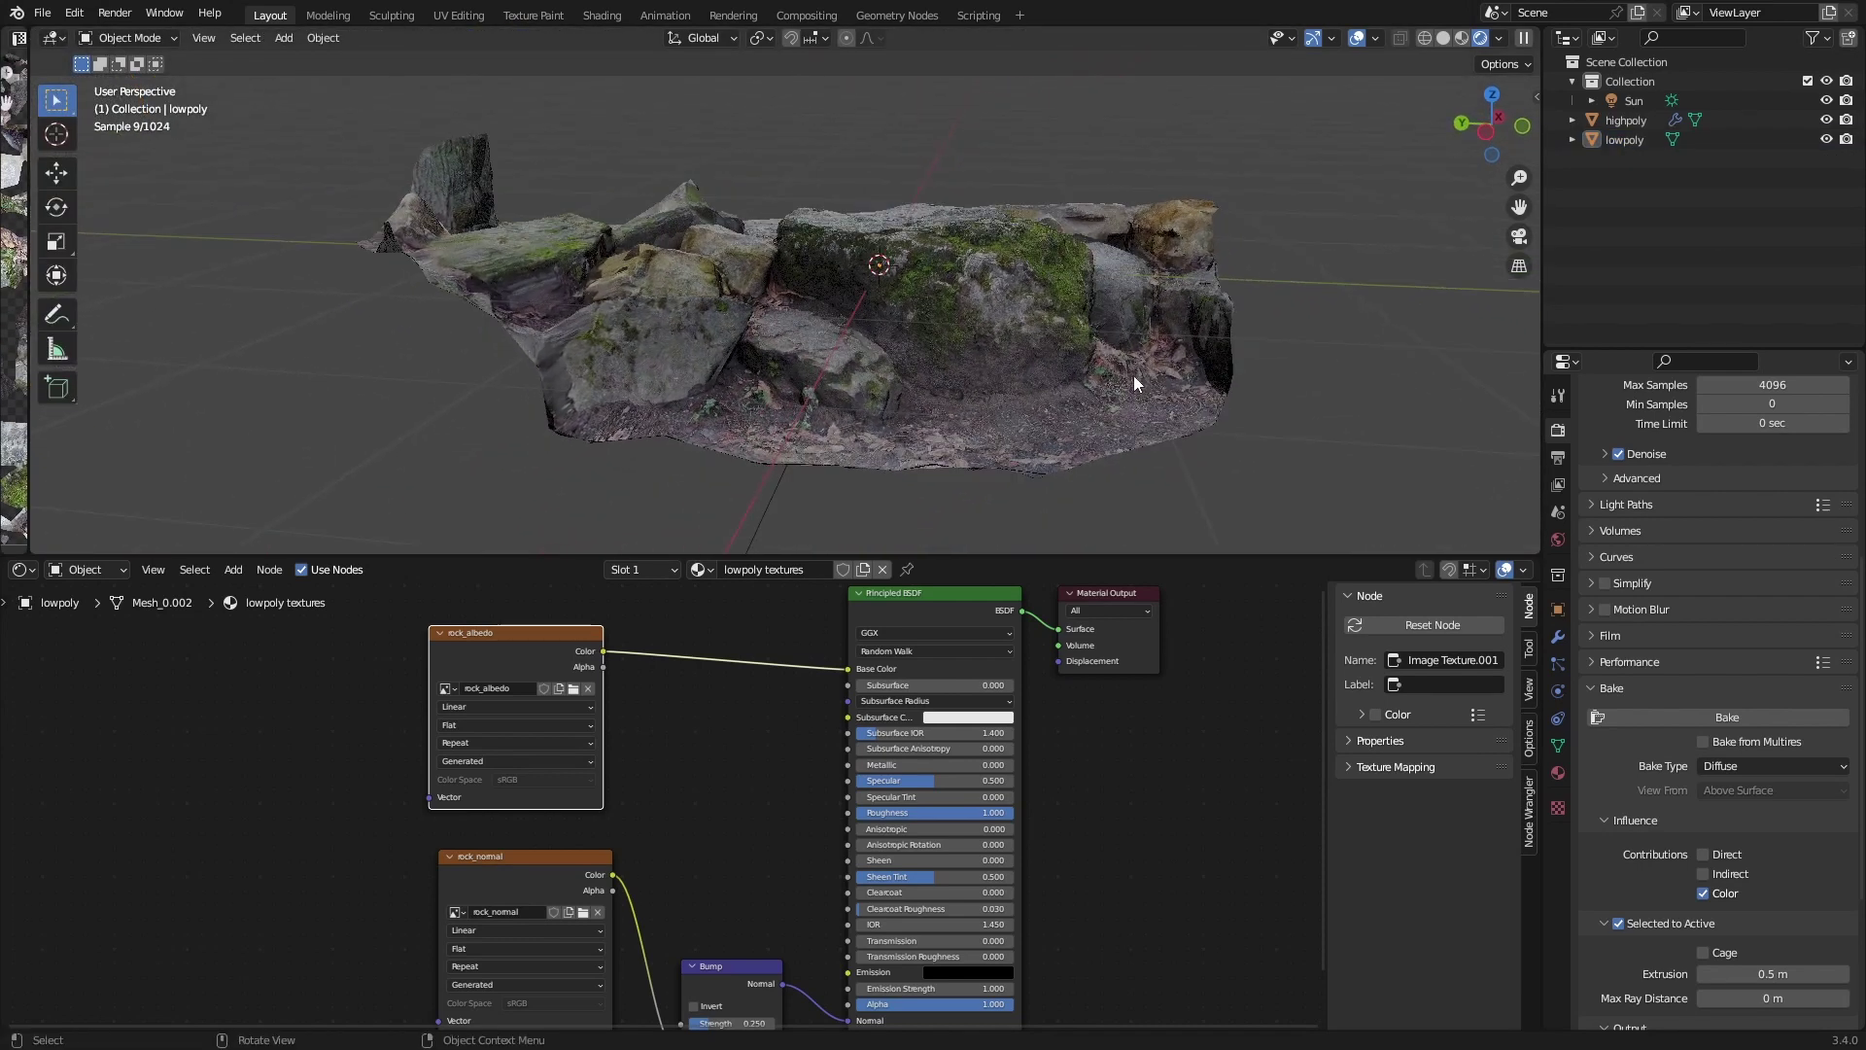
drag(1098, 556, 1088, 1003)
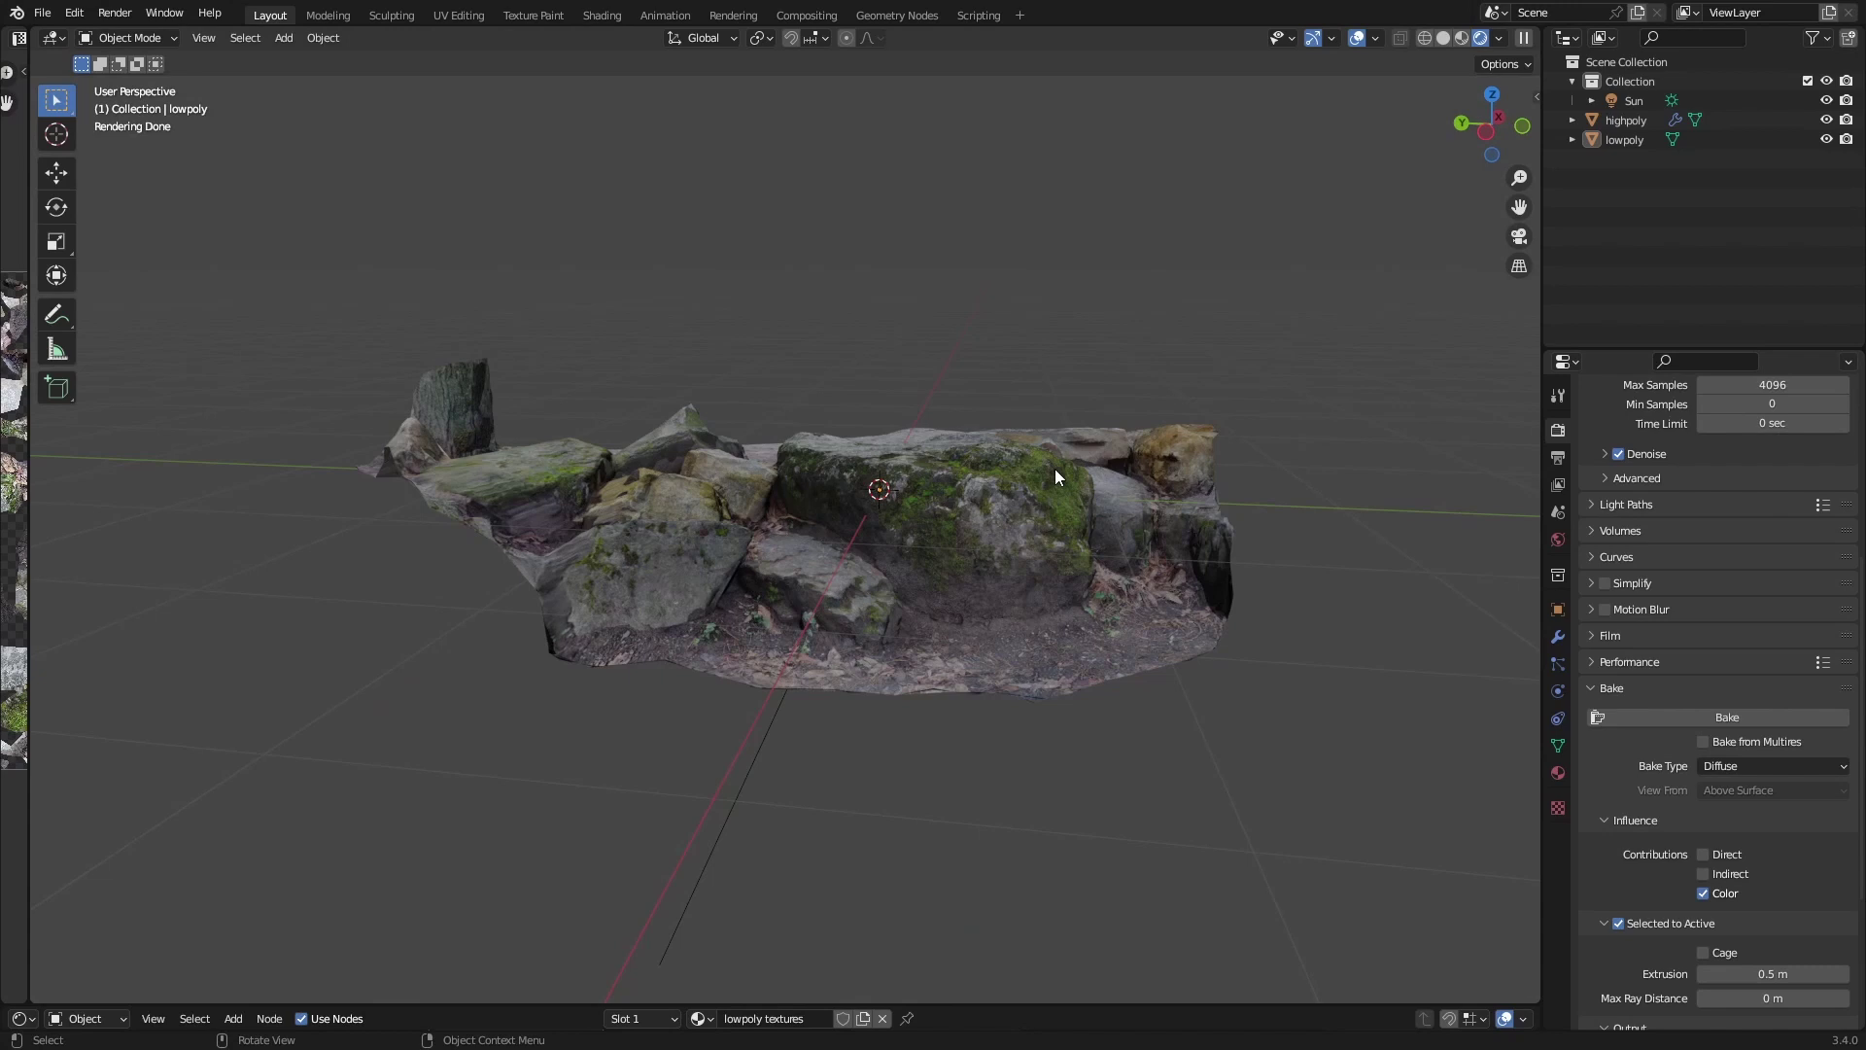
click(1053, 468)
middle_drag(1054, 468, 1126, 540)
Move the highpoly scan along Y so it sits beside the lowpoly rock.
key(g)
key(y)
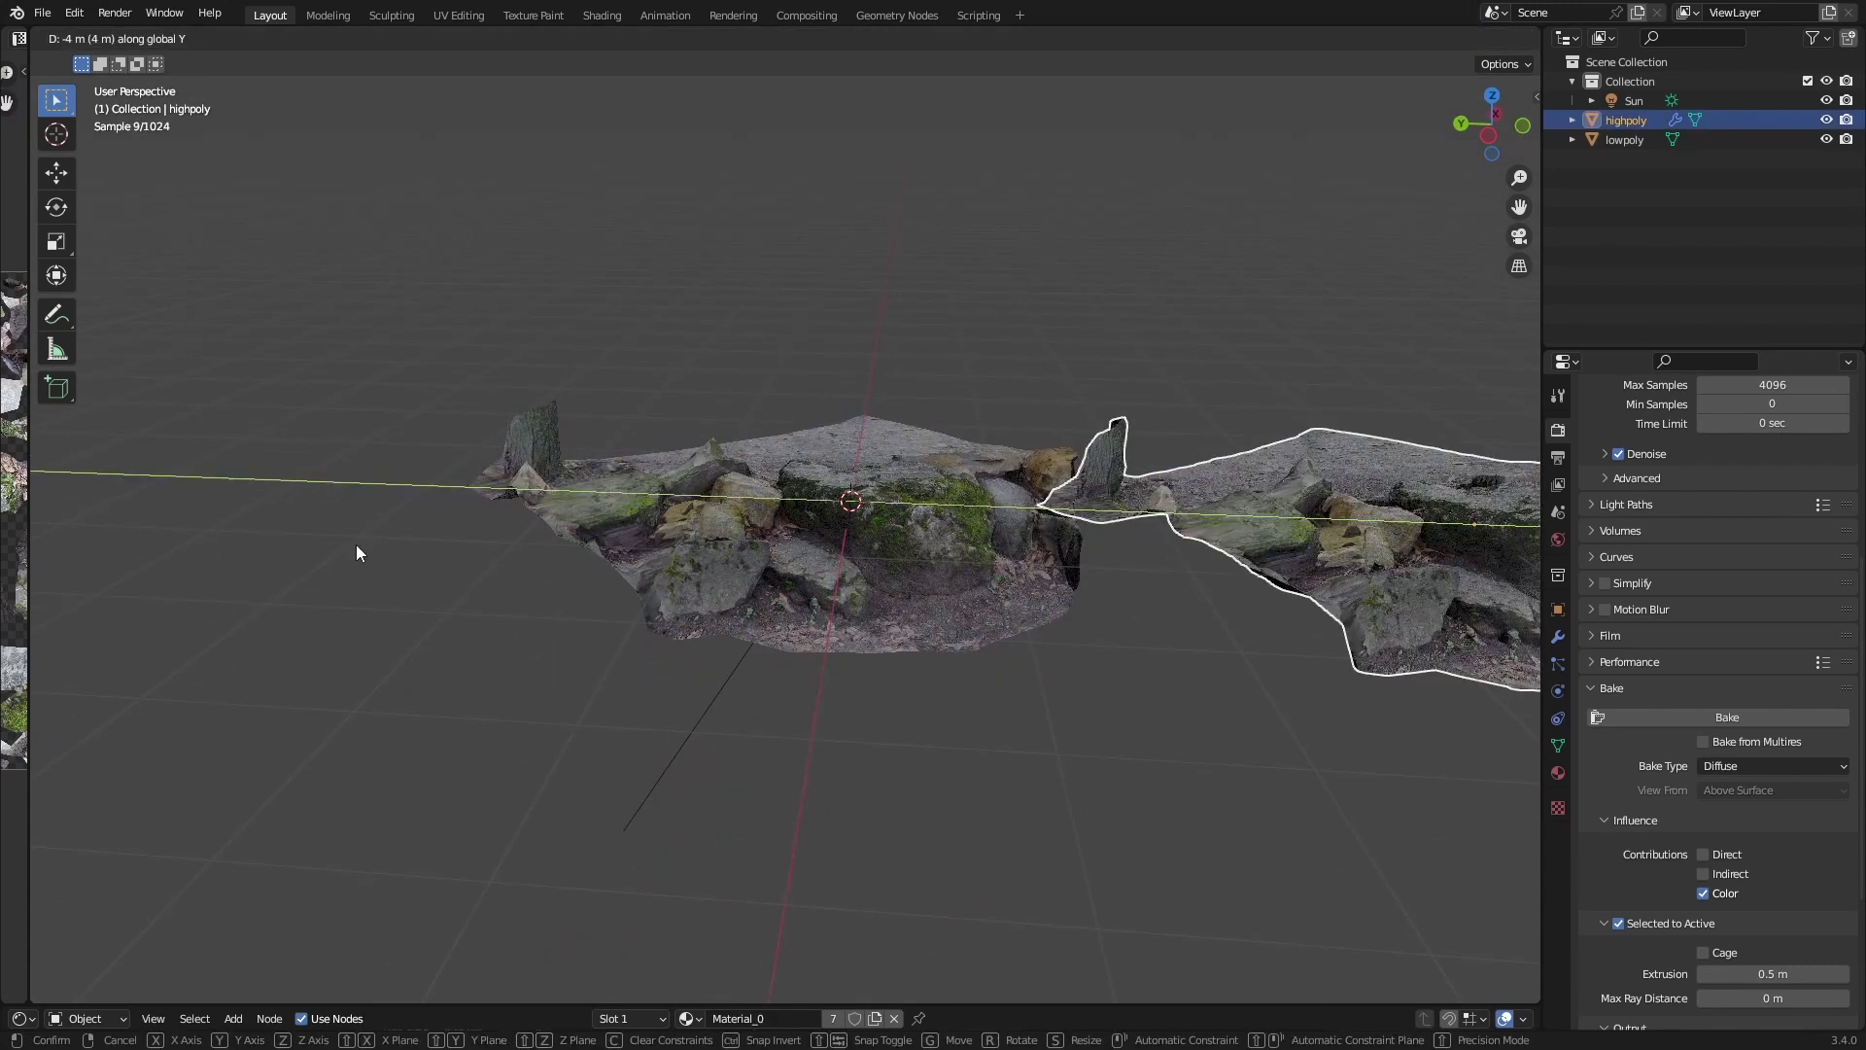
click(354, 542)
click(913, 721)
middle_drag(912, 720, 579, 670)
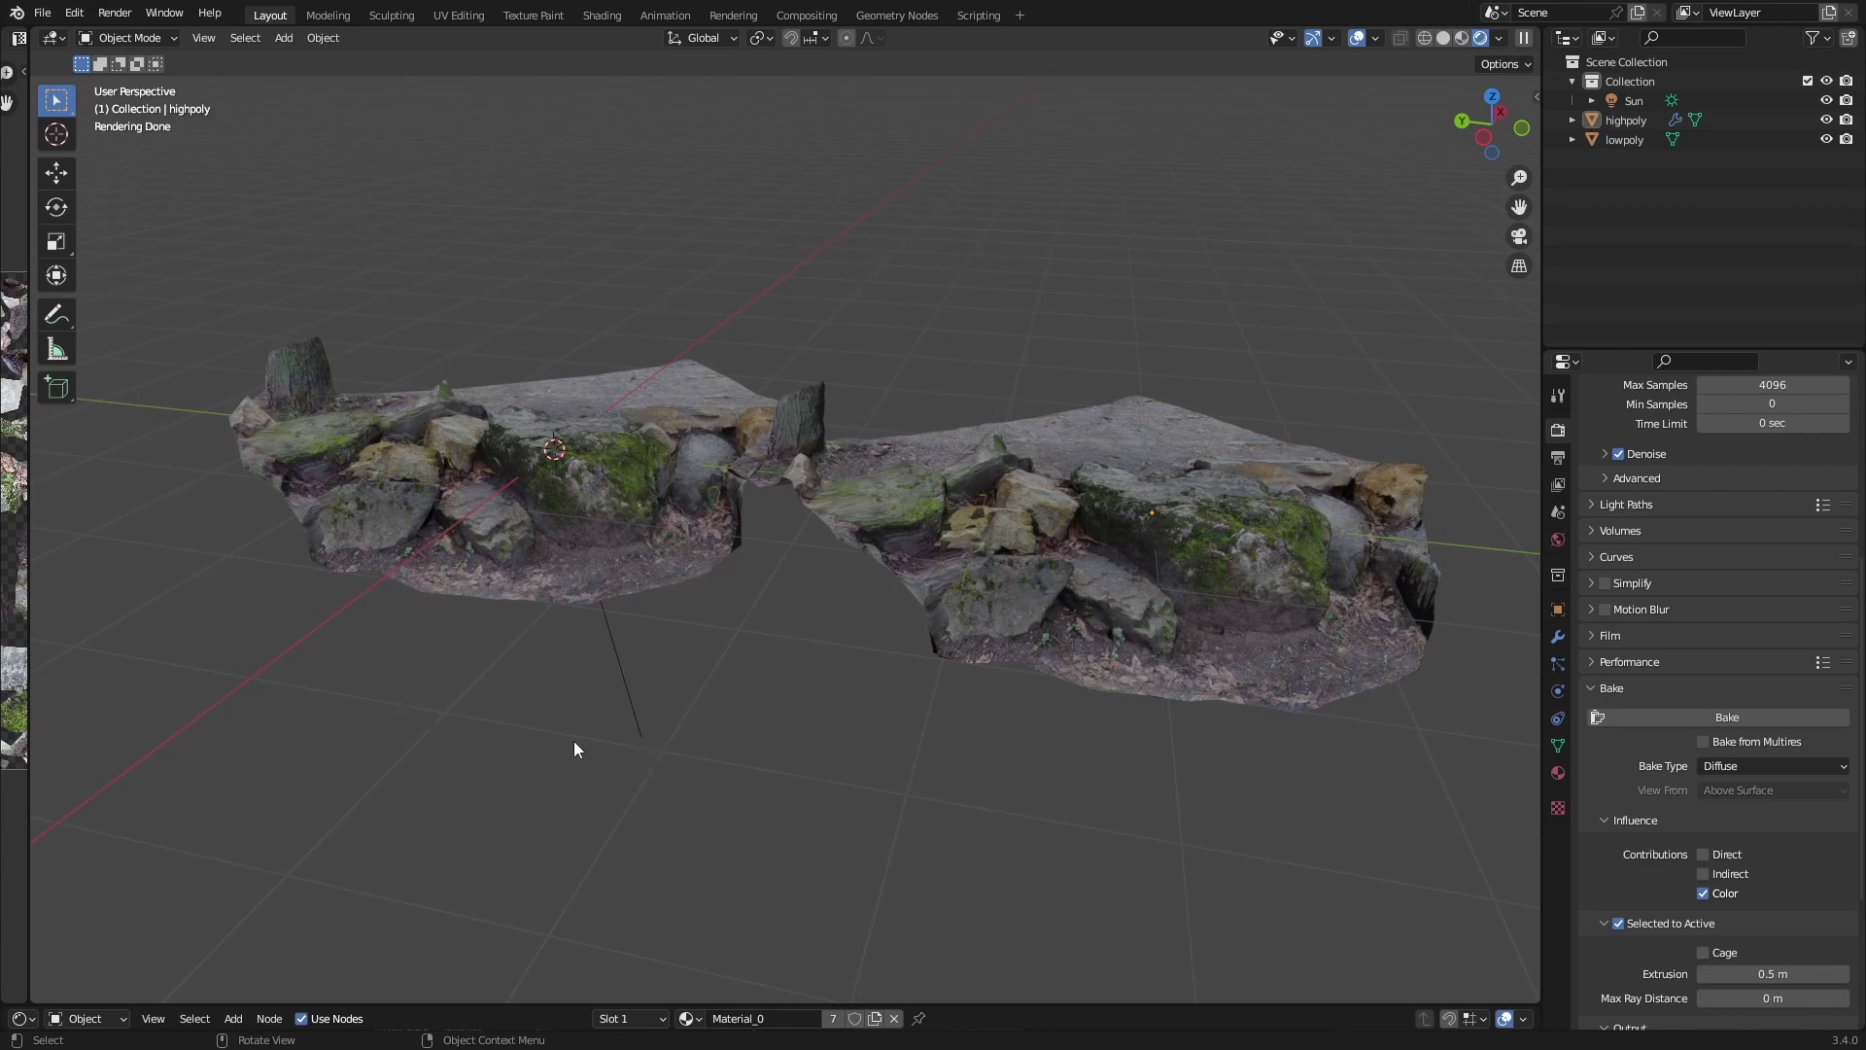
Orbit and zoom around both rock scans to inspect them closely.
middle_drag(574, 743, 898, 154)
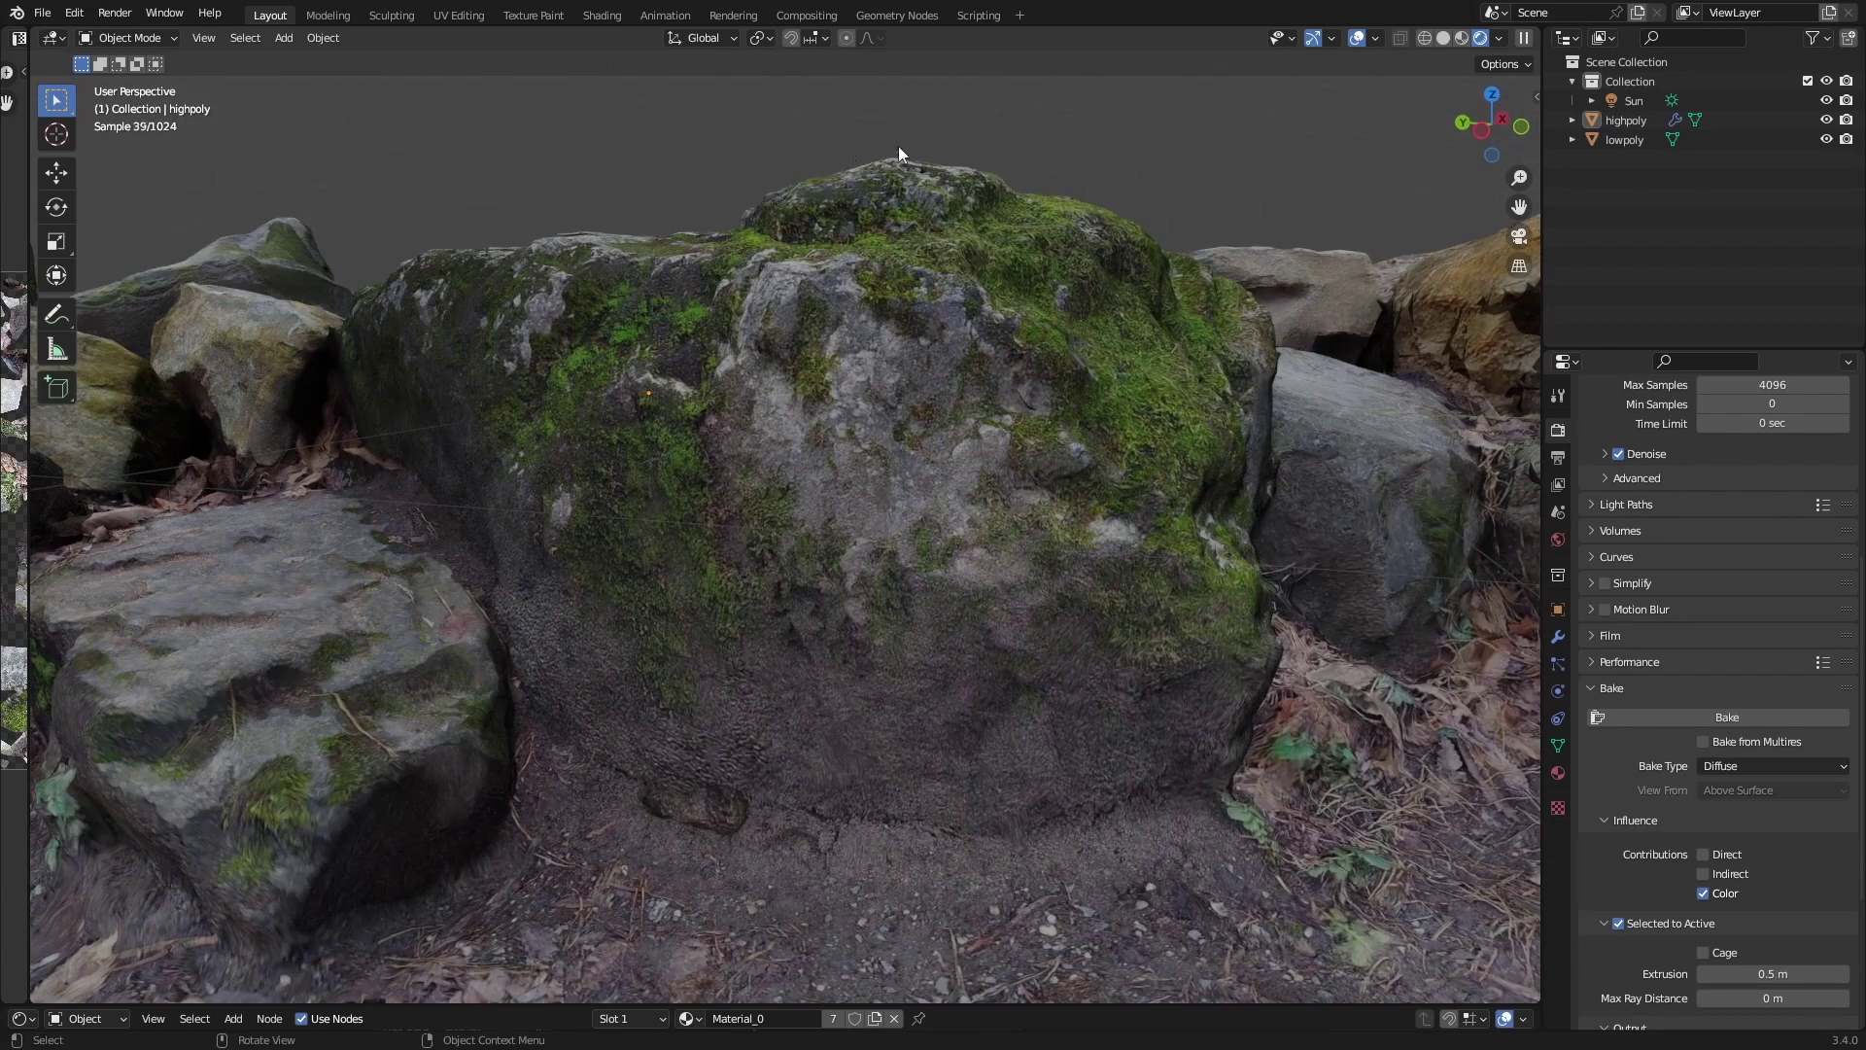
middle_drag(902, 449, 907, 458)
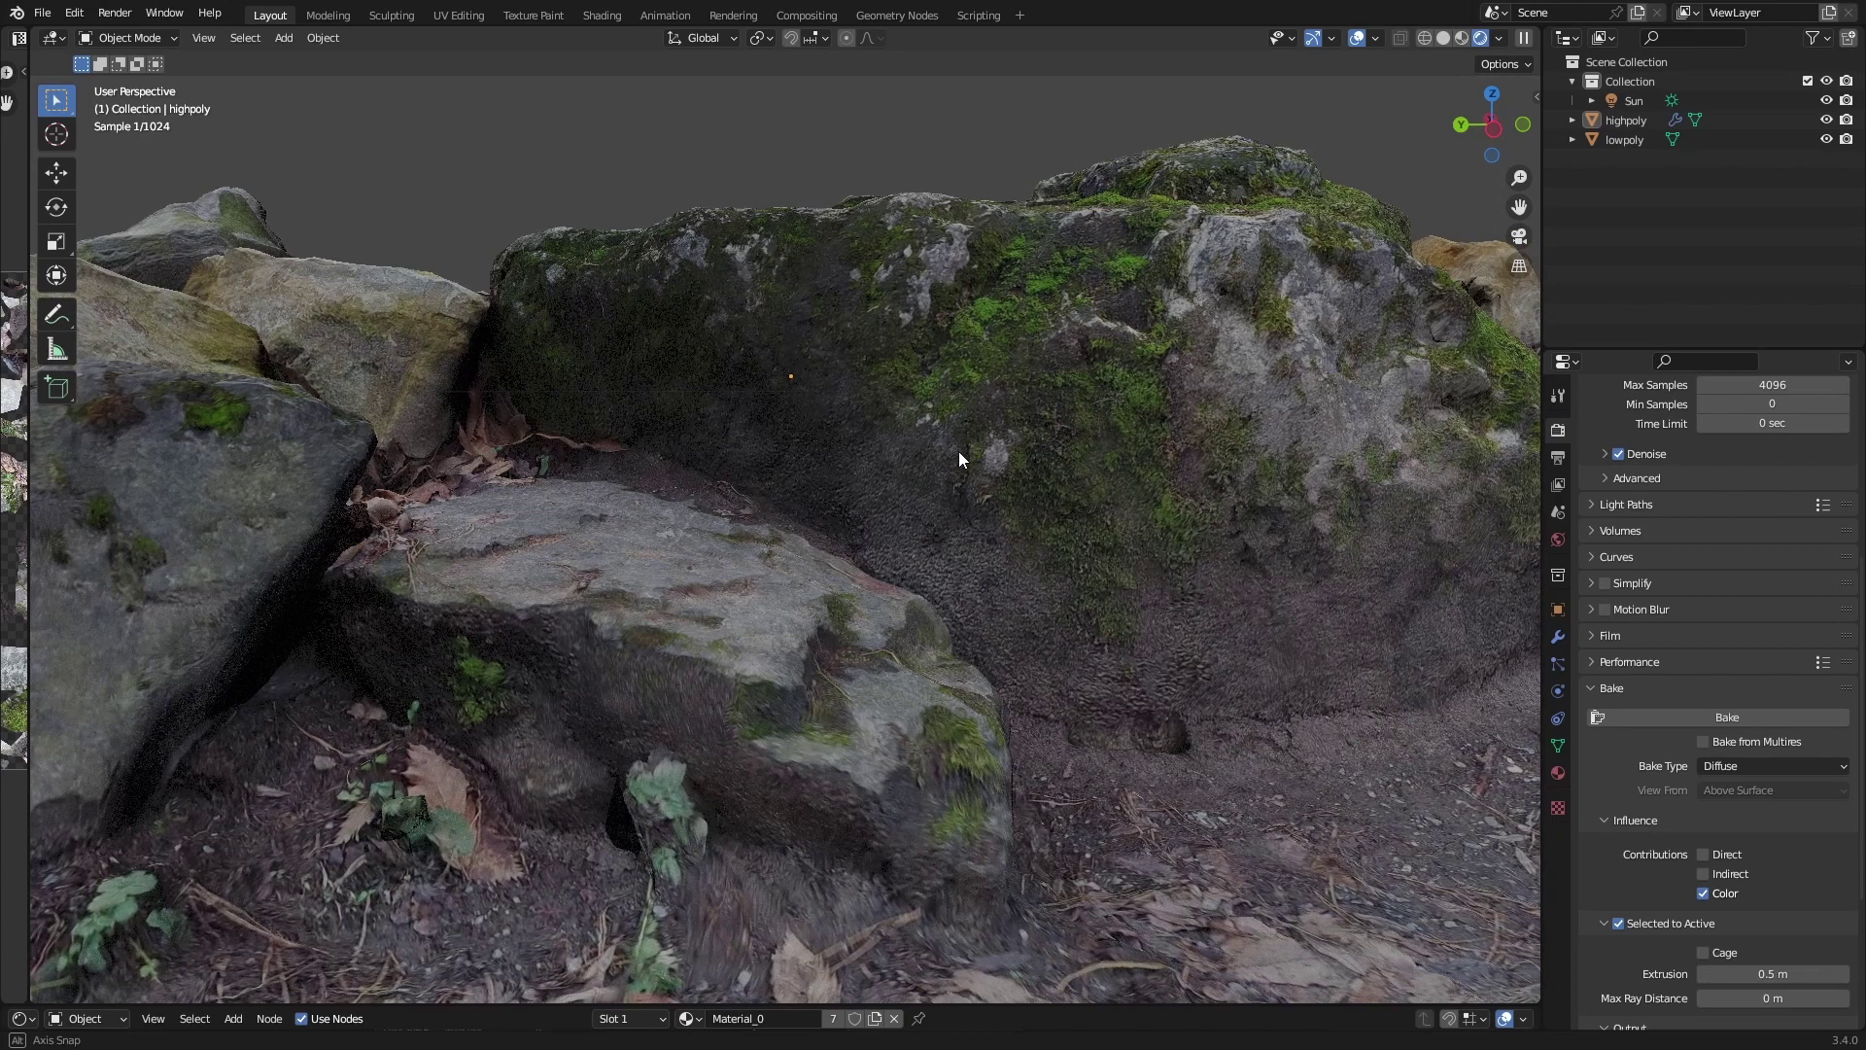
middle_drag(958, 451, 767, 621)
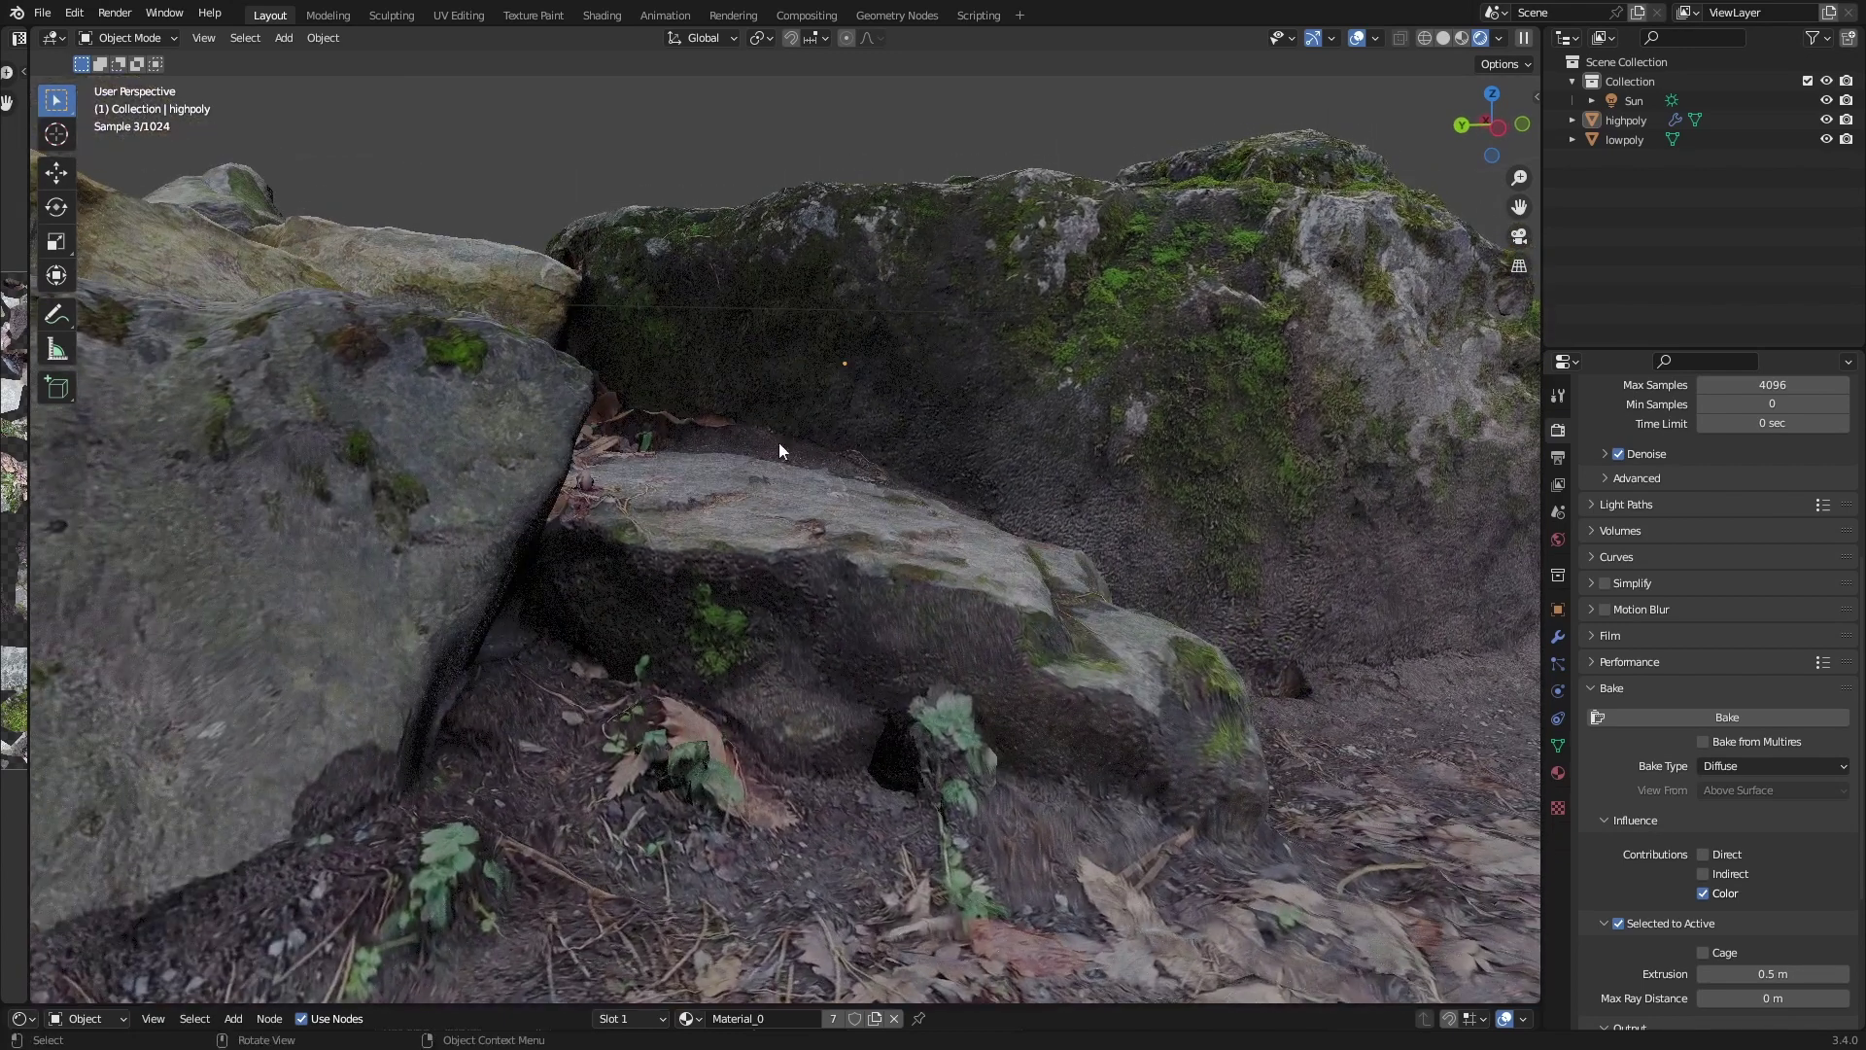
scroll(778, 346, down, 5)
middle_drag(666, 404, 1004, 489)
scroll(999, 501, up, 3)
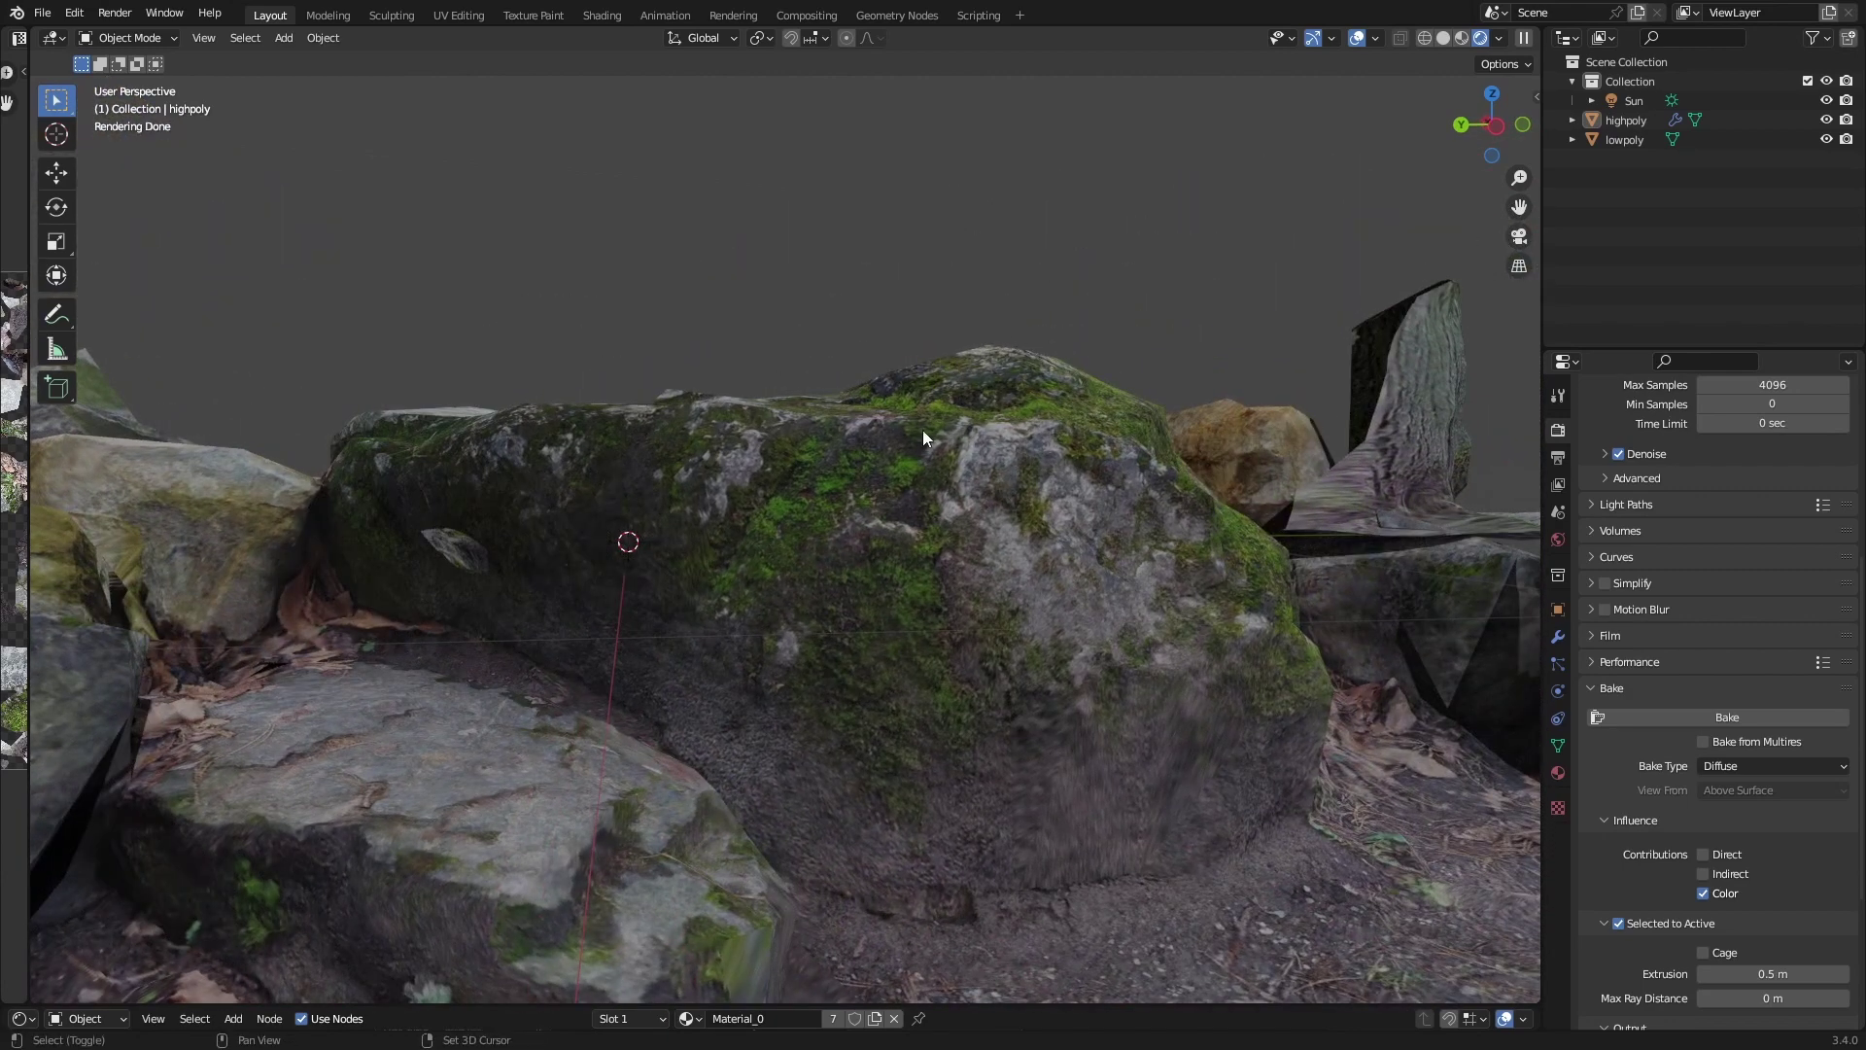
middle_drag(923, 430, 622, 376)
middle_drag(626, 307, 667, 505)
scroll(696, 418, down, 5)
View the lowpoly rock's wireframe in Edit Mode, then return to Object Mode and deselect it.
click(738, 605)
key(Tab)
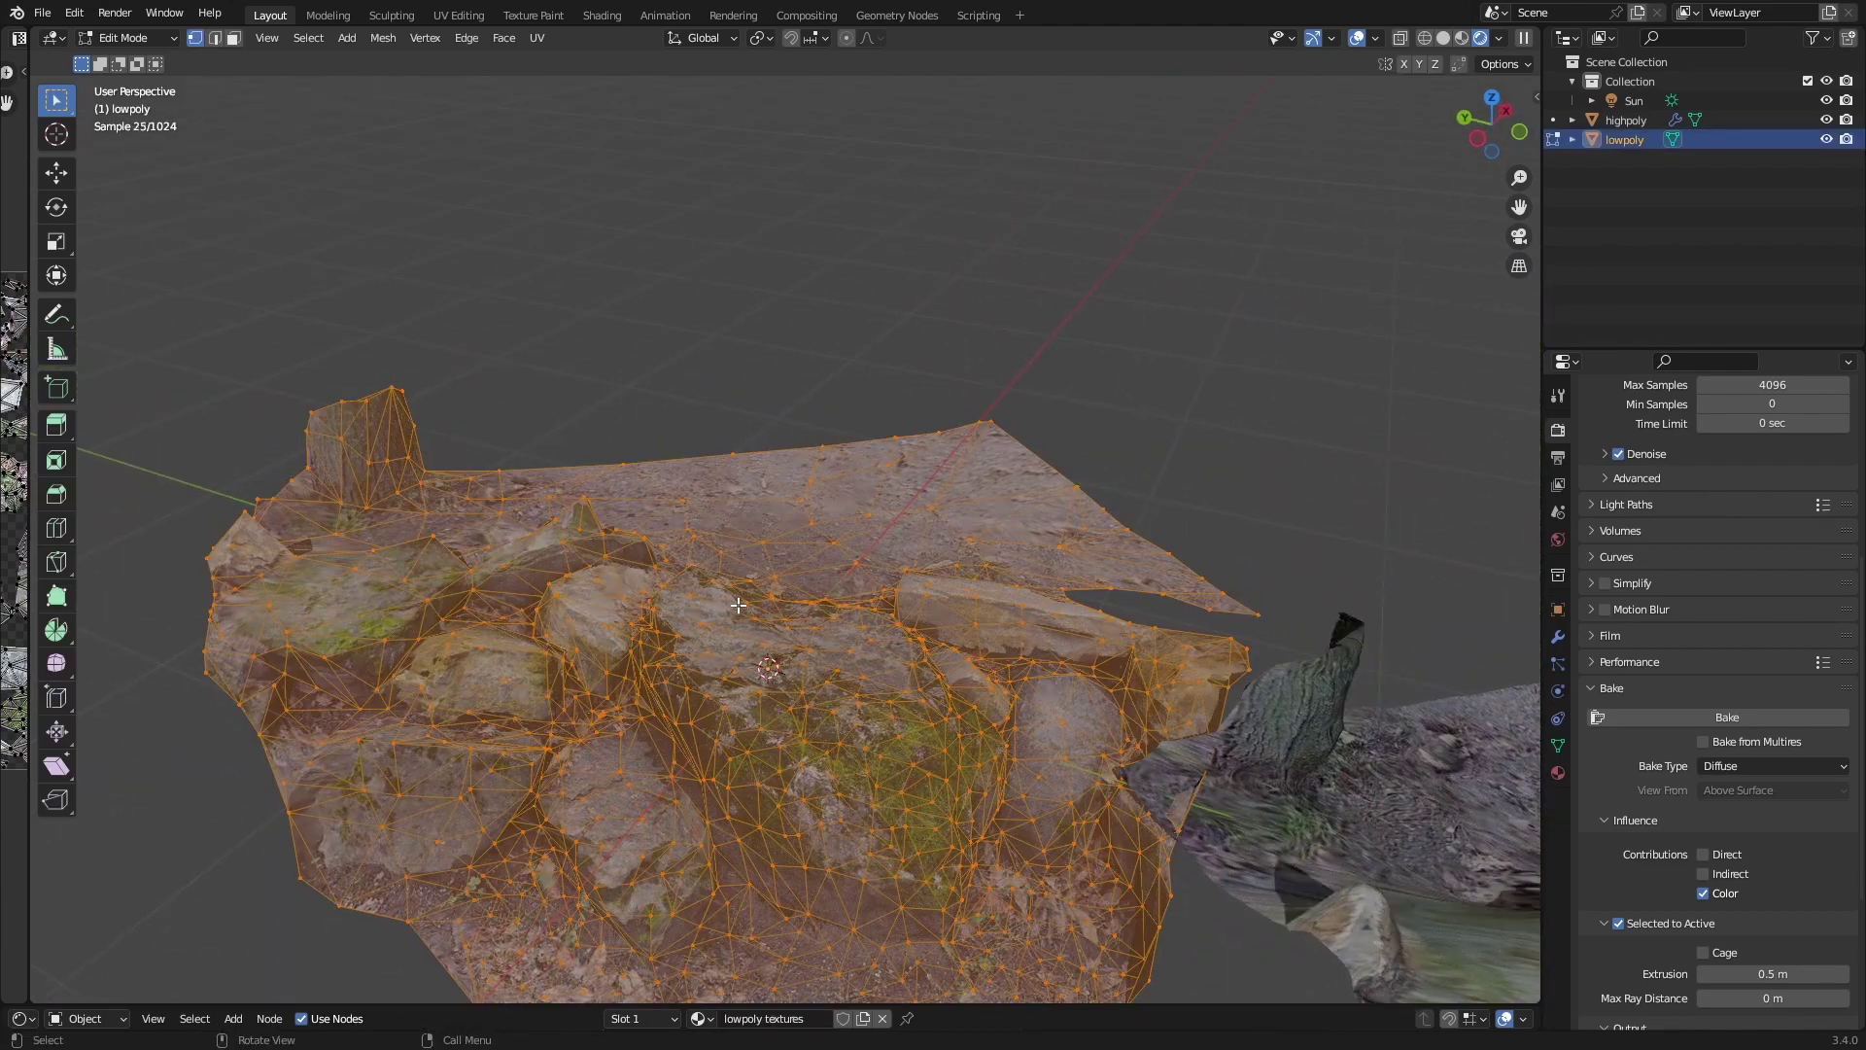
key(Tab)
middle_drag(783, 731, 859, 696)
scroll(859, 696, down, 5)
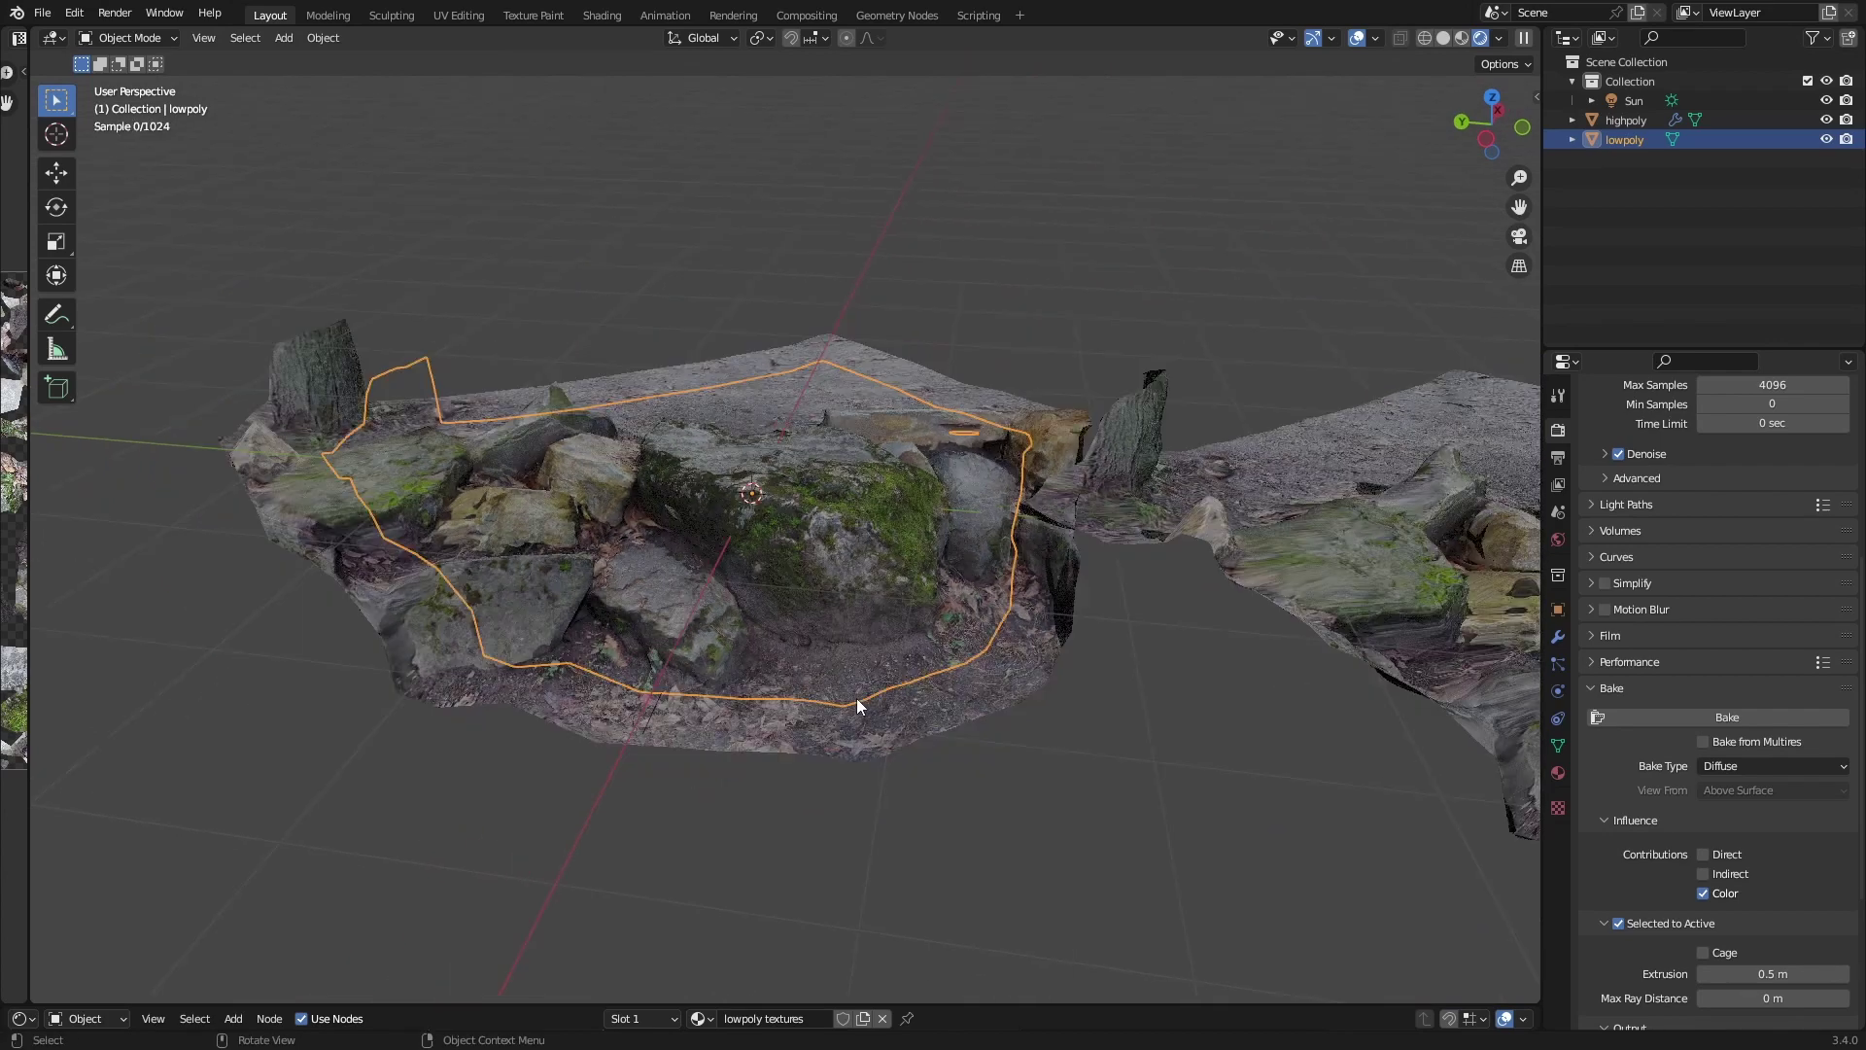
click(880, 735)
scroll(878, 737, up, 5)
Swing to a low side-on view of the scans and select the highpoly scan.
mouse_move(878, 737)
middle_down()
mouse_move(954, 707)
mouse_move(842, 738)
middle_up()
scroll(842, 738, down, 5)
middle_drag(969, 752, 982, 692)
middle_drag(887, 657, 815, 673)
scroll(814, 661, down, 4)
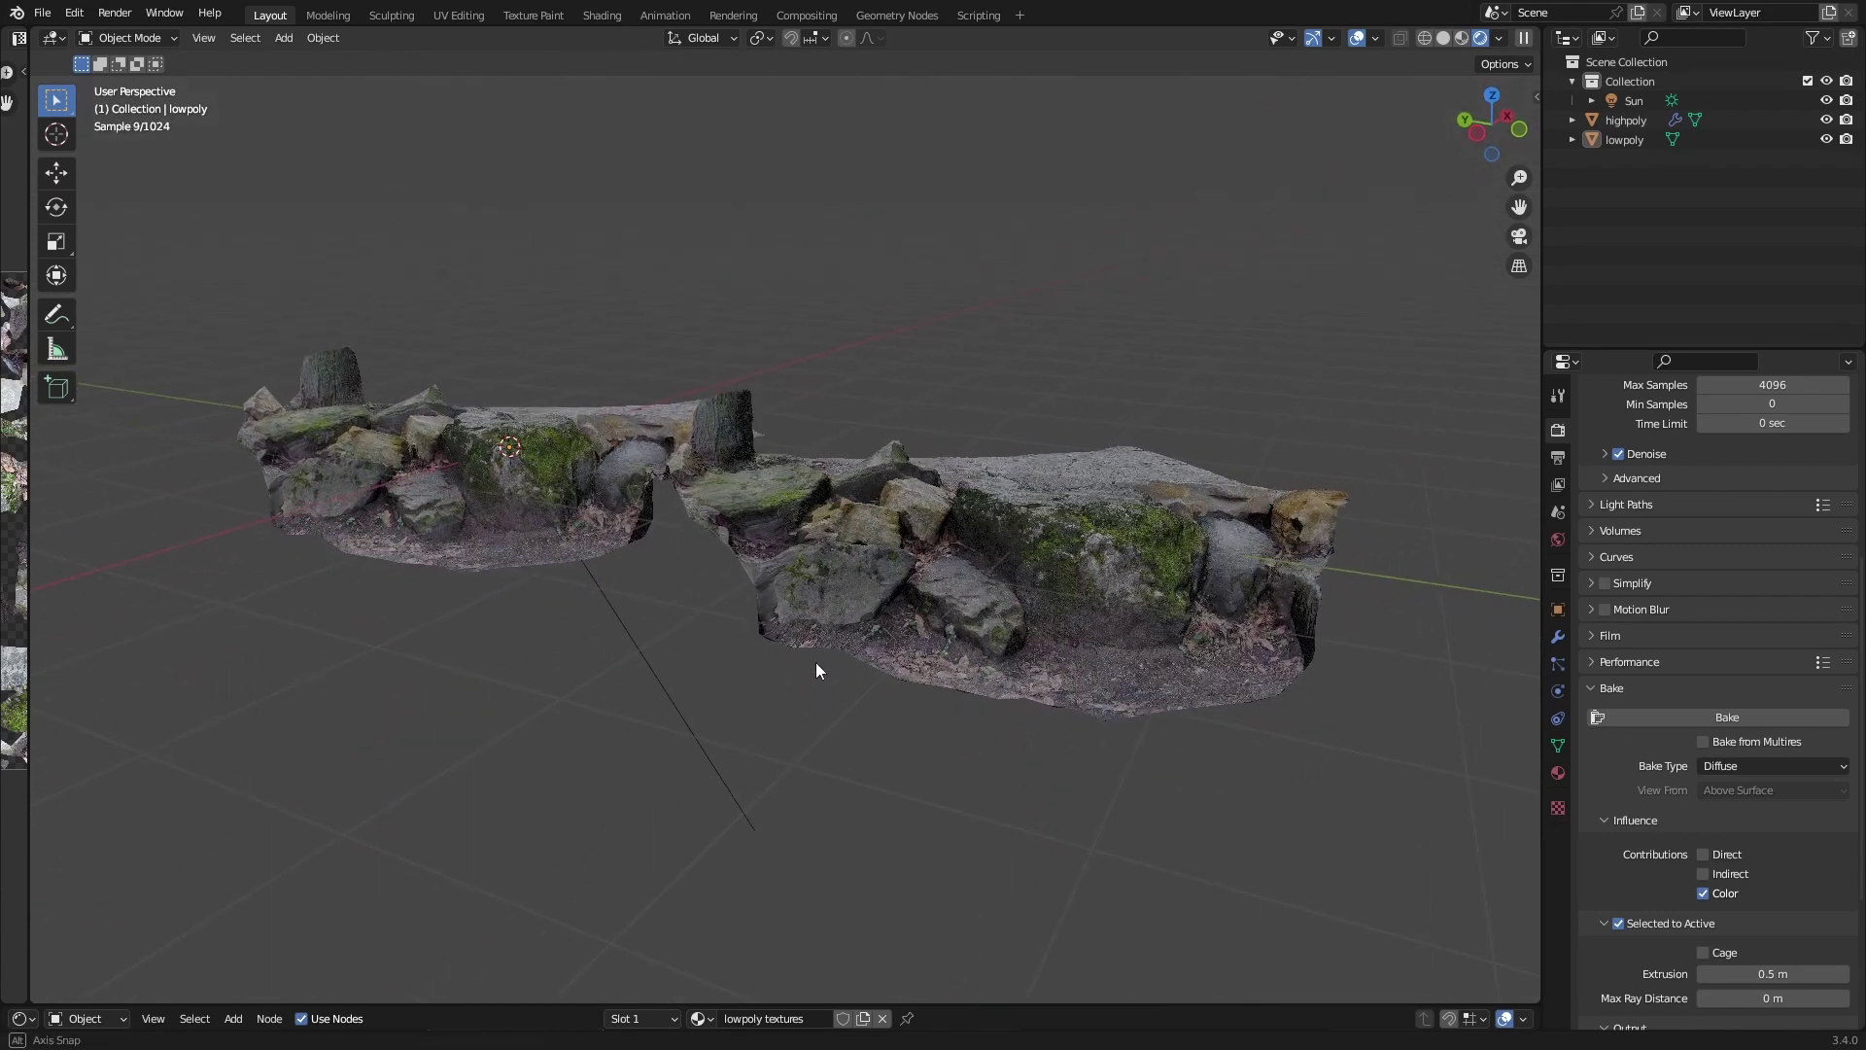
click(953, 624)
Delete the highpoly scan, then undo to restore it.
key(x)
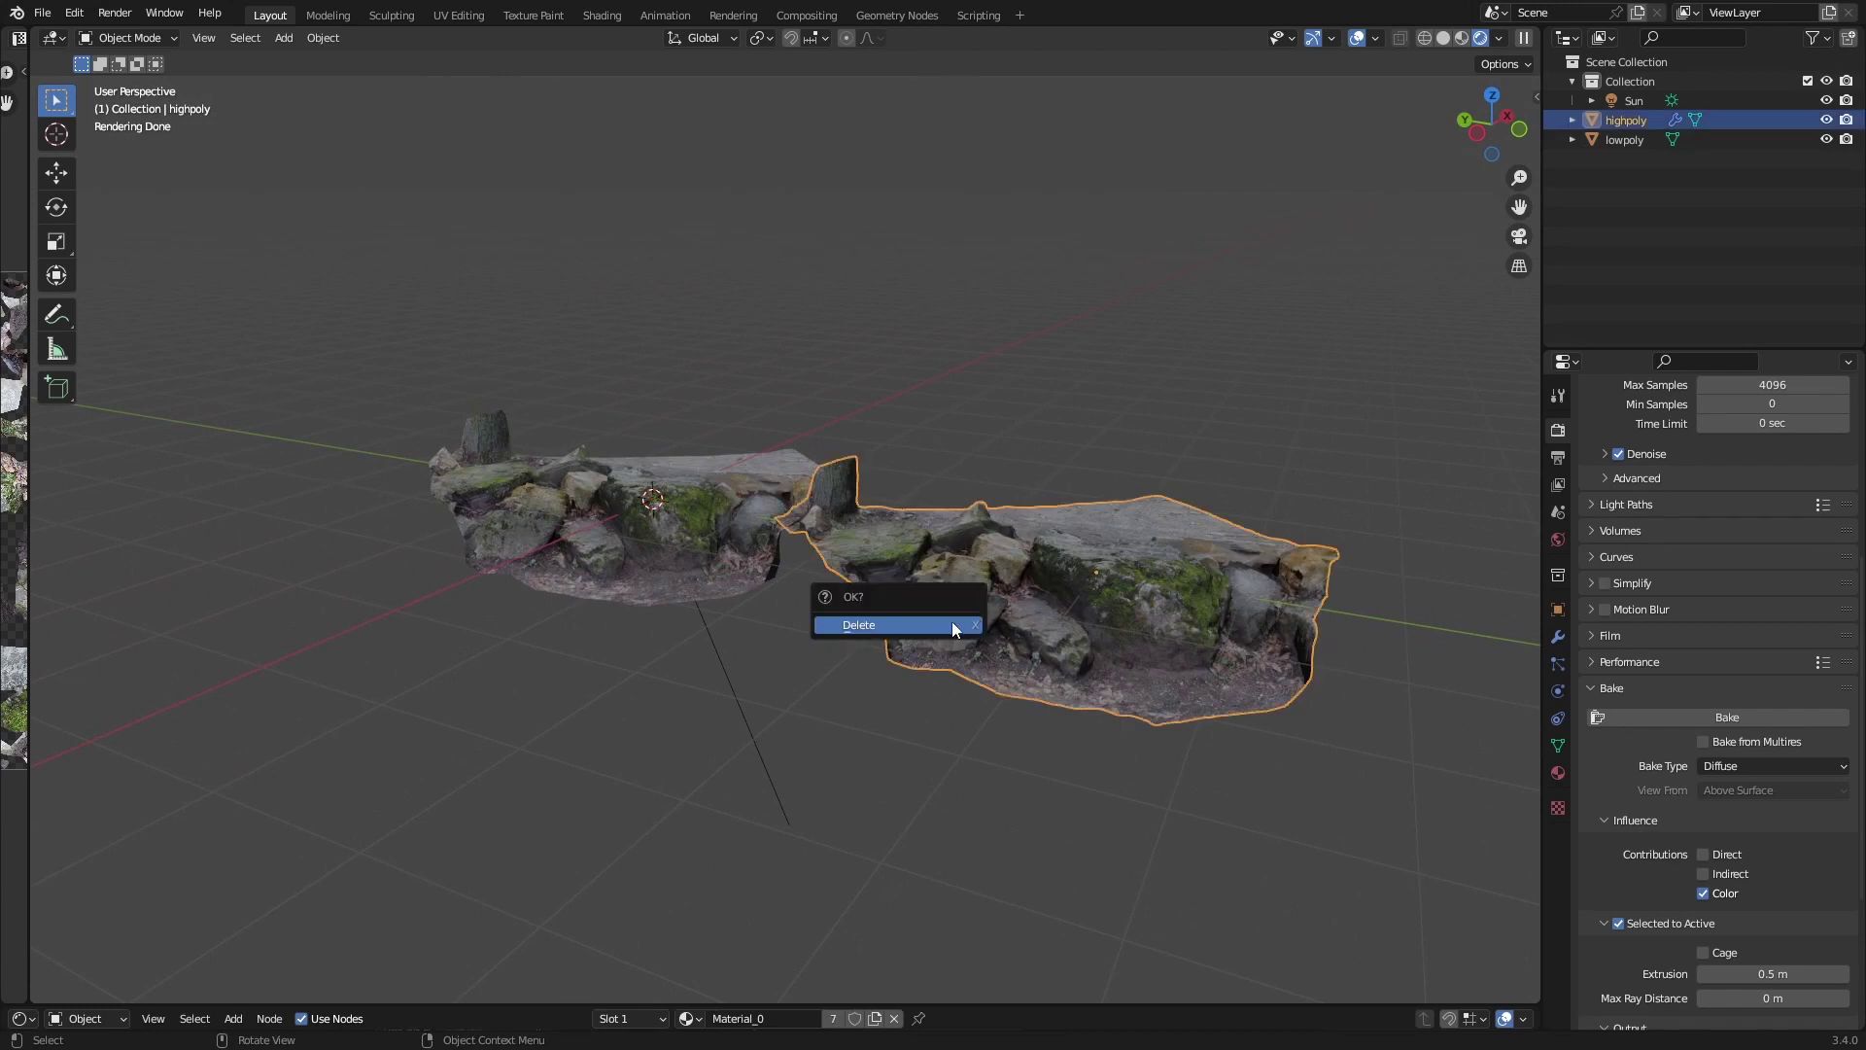
click(953, 621)
key(ctrl+z)
click(670, 525)
middle_drag(703, 552, 890, 614)
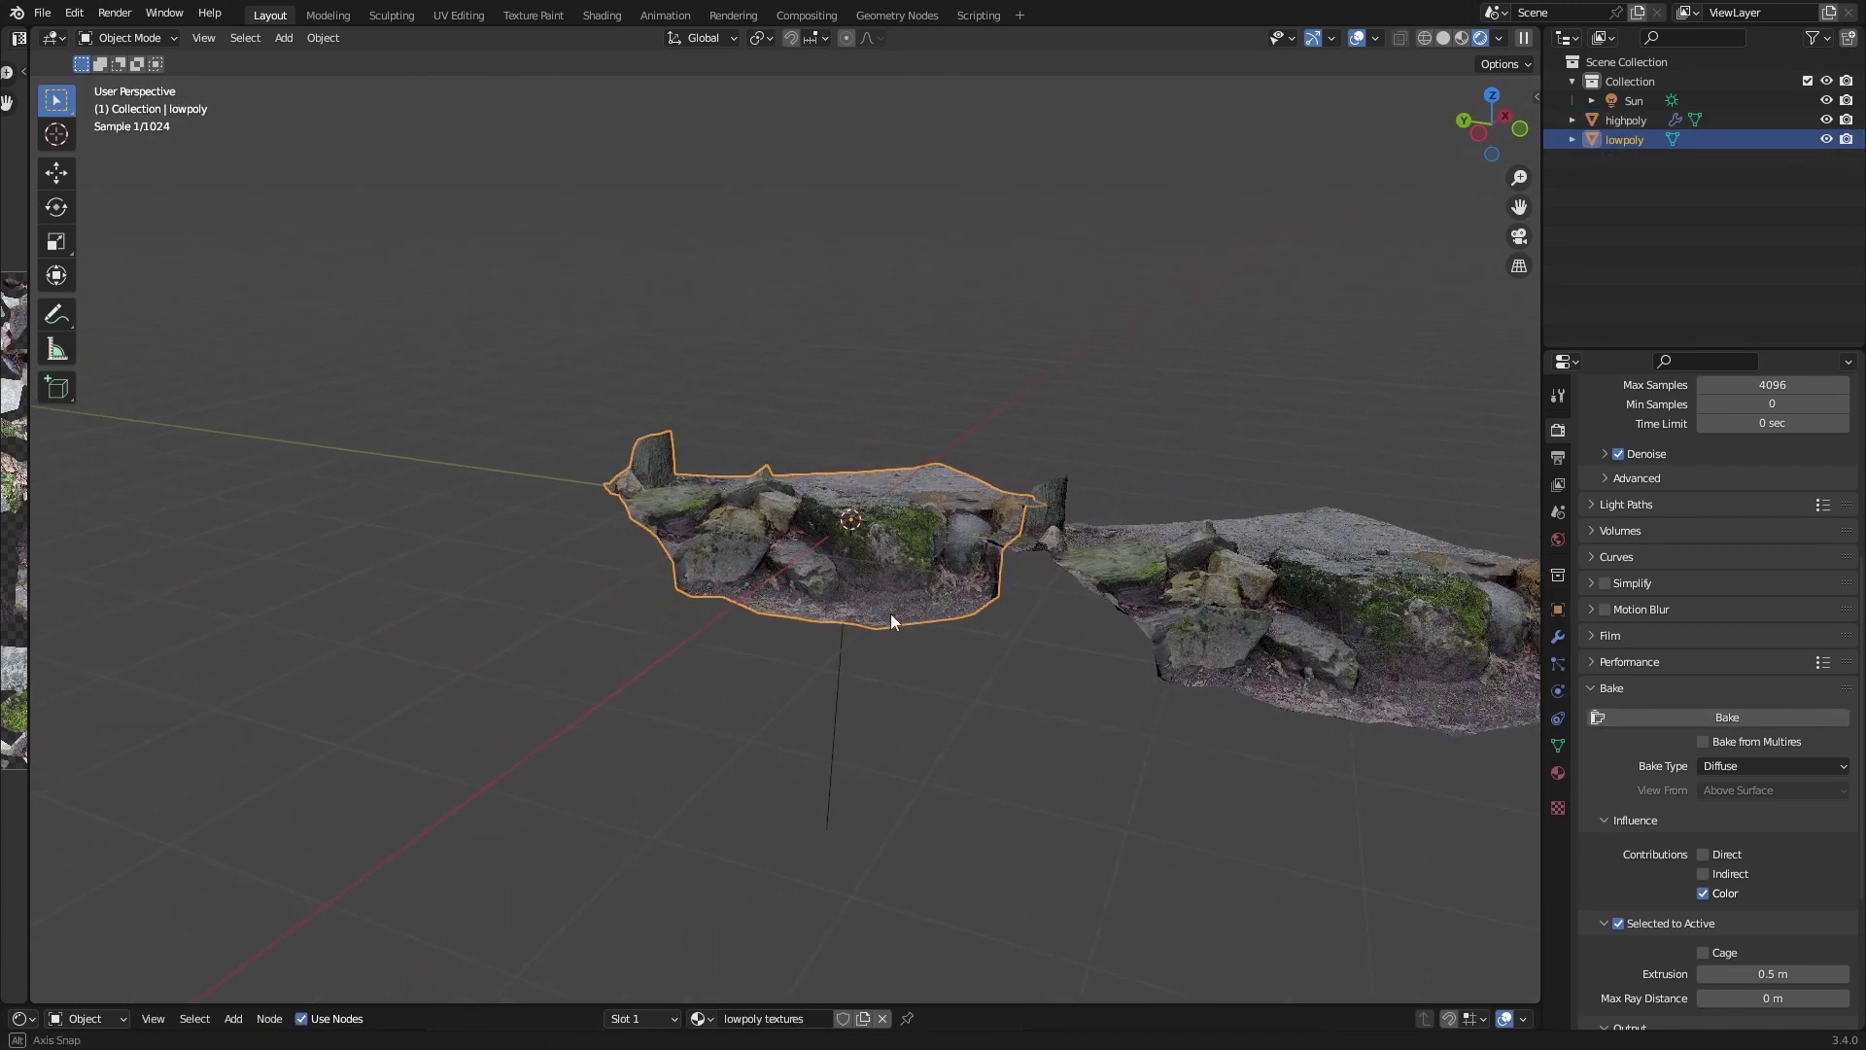
click(953, 721)
Zoom and orbit to compare both rock scans side by side up close.
scroll(952, 721, up, 8)
scroll(1040, 753, up, 6)
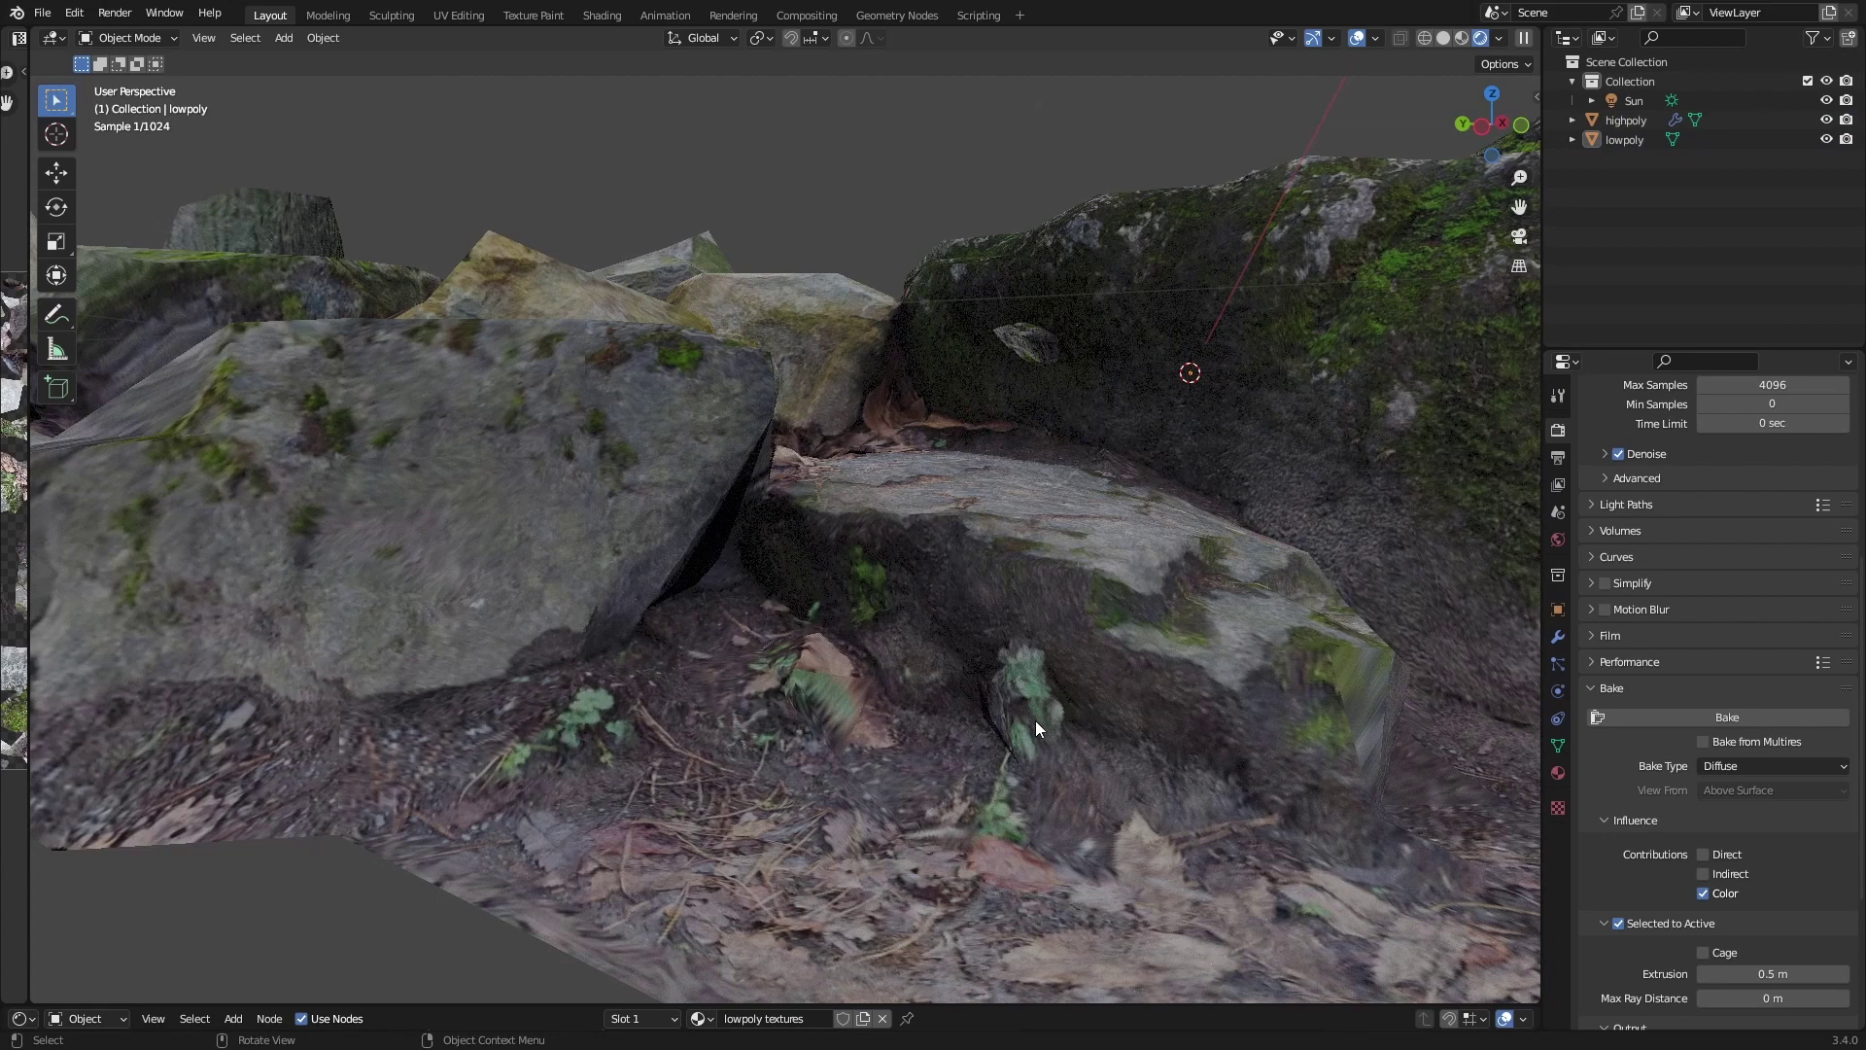
scroll(1023, 754, down, 3)
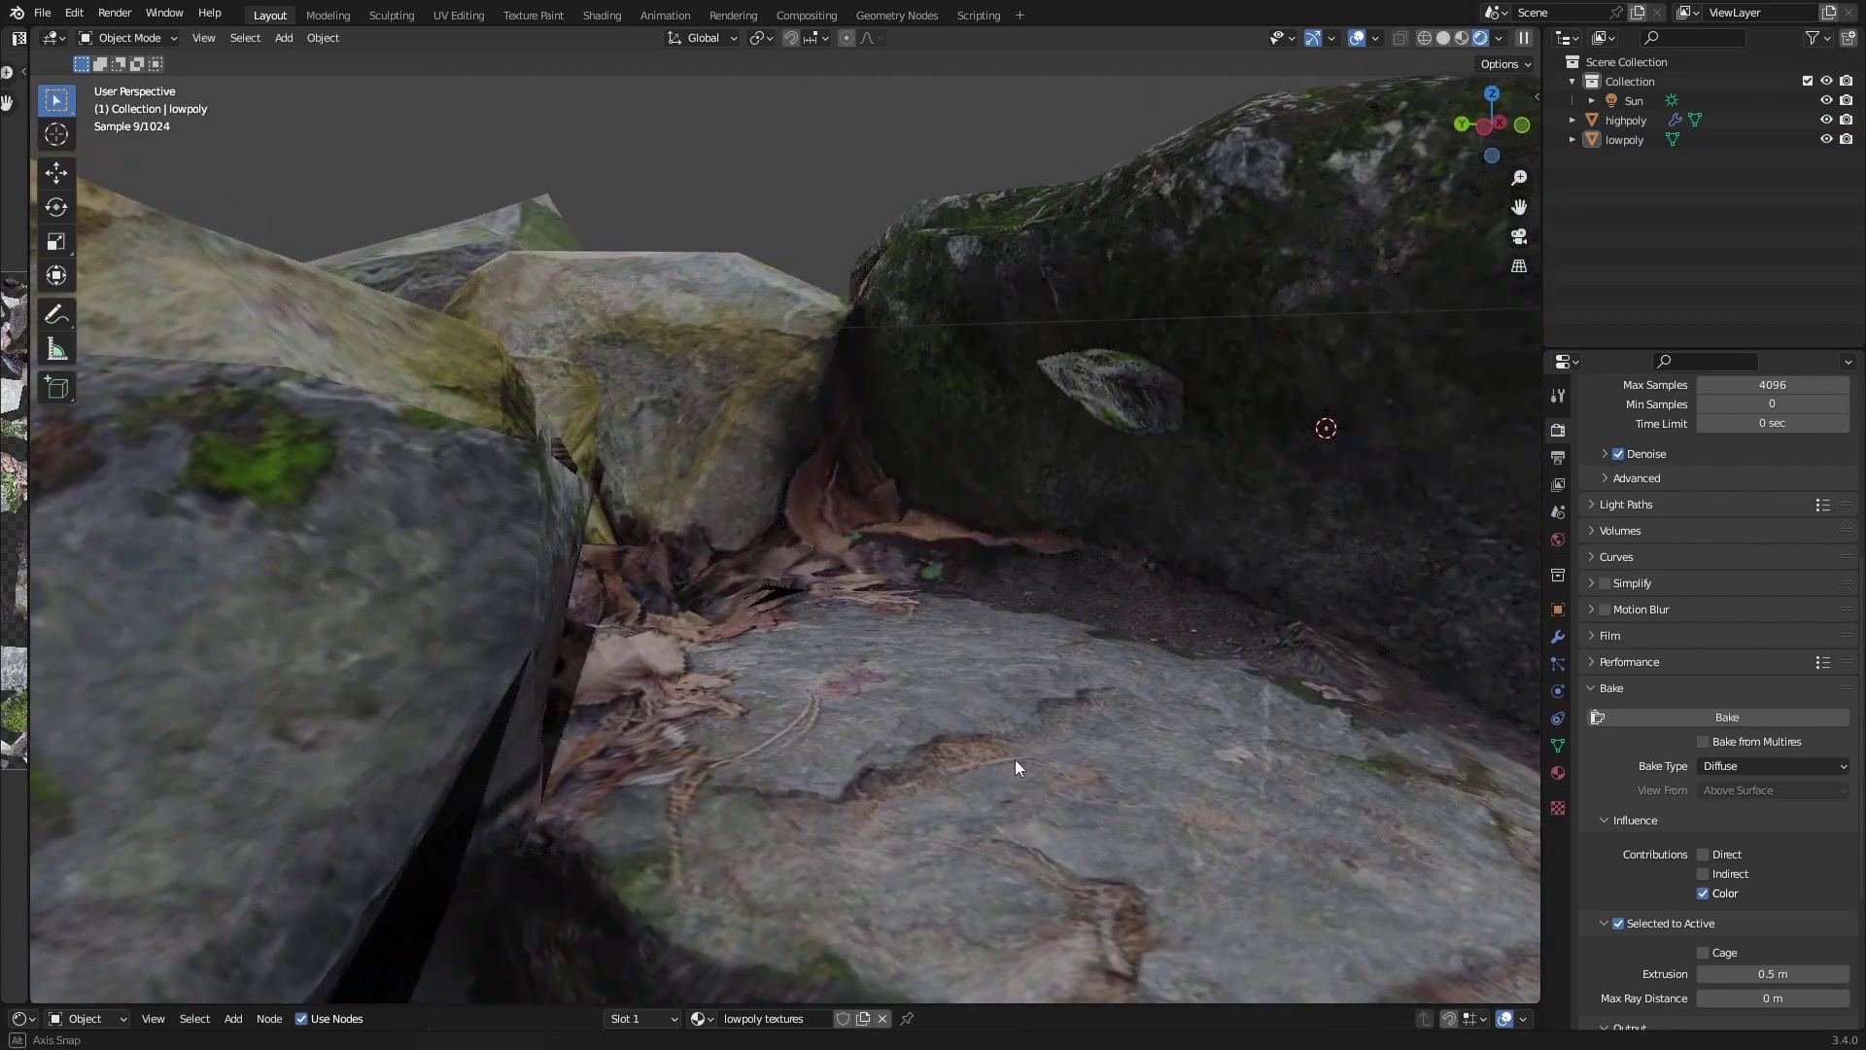
middle_drag(1015, 760, 942, 813)
scroll(1017, 750, down, 6)
scroll(1032, 802, down, 5)
scroll(1078, 795, down, 2)
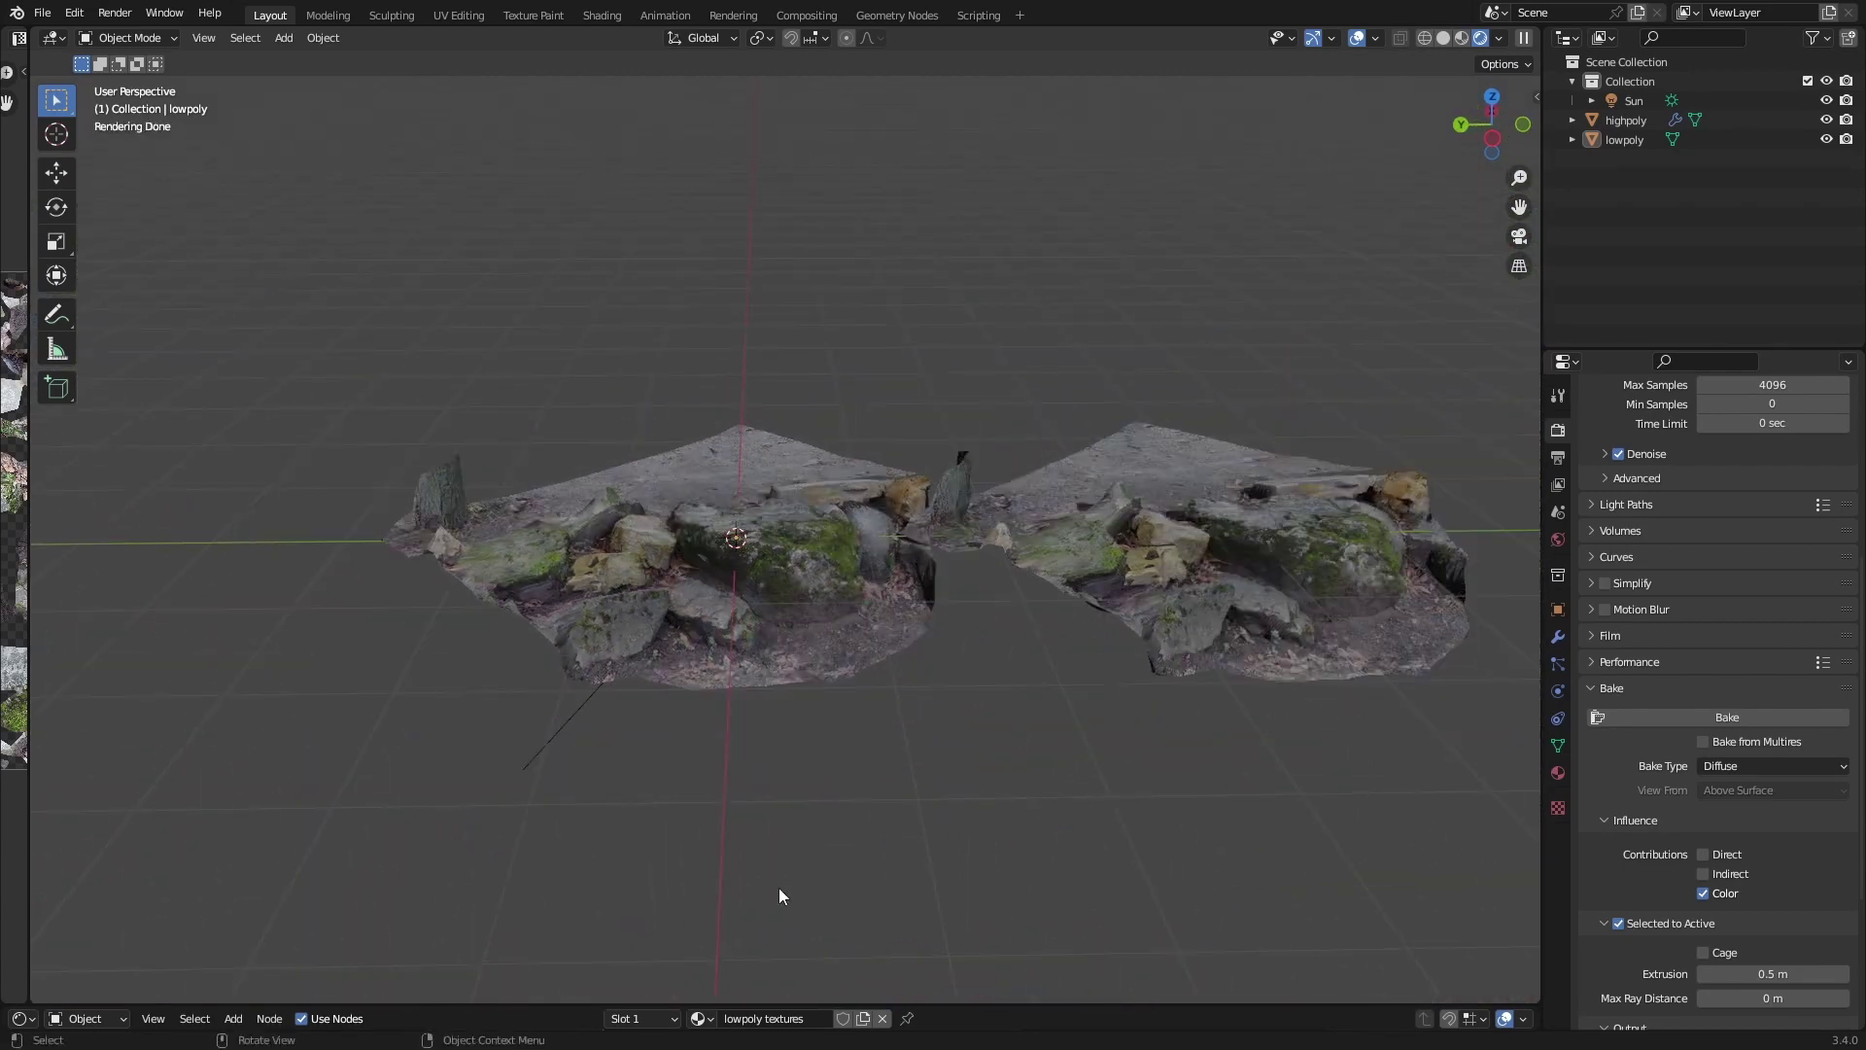